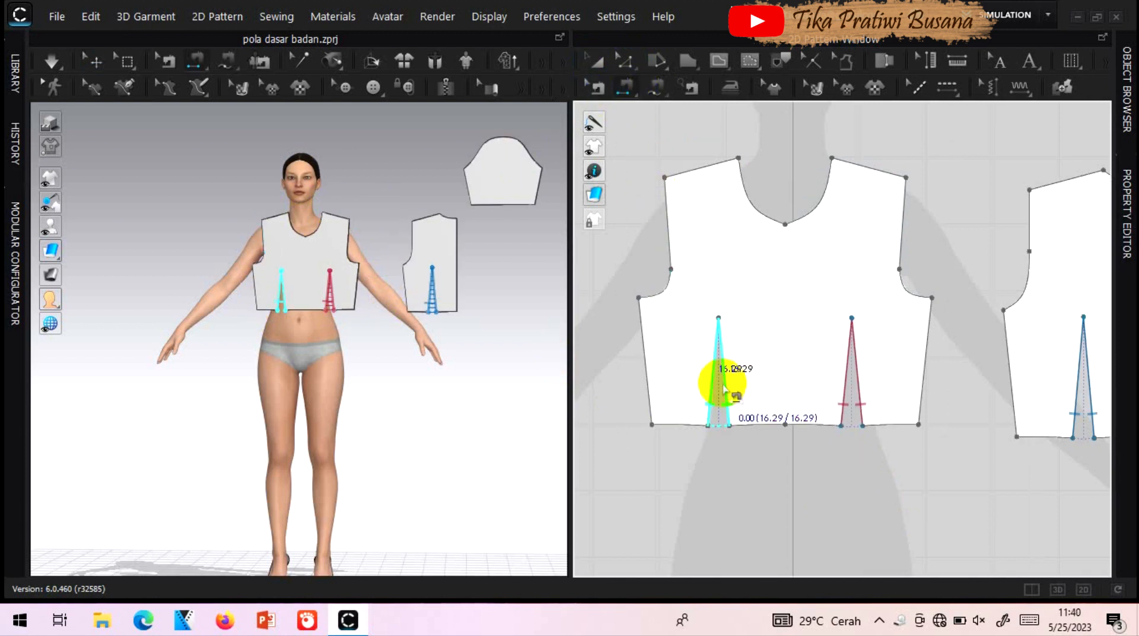
- Sew together the two legs of the open waist dart on the front bodice
{"action": "left_click", "coordinate": [723, 386]}
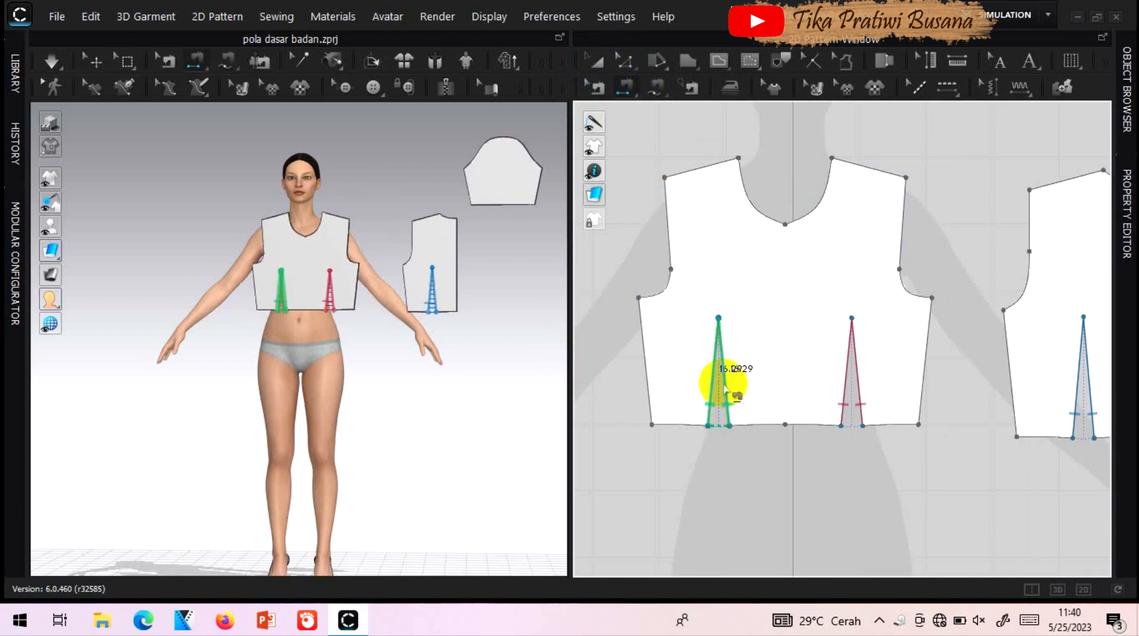
{"action": "left_click", "coordinate": [606, 58]}
- Copy the half back bodice pattern in the 2D pattern window
{"action": "left_click", "coordinate": [1067, 322]}
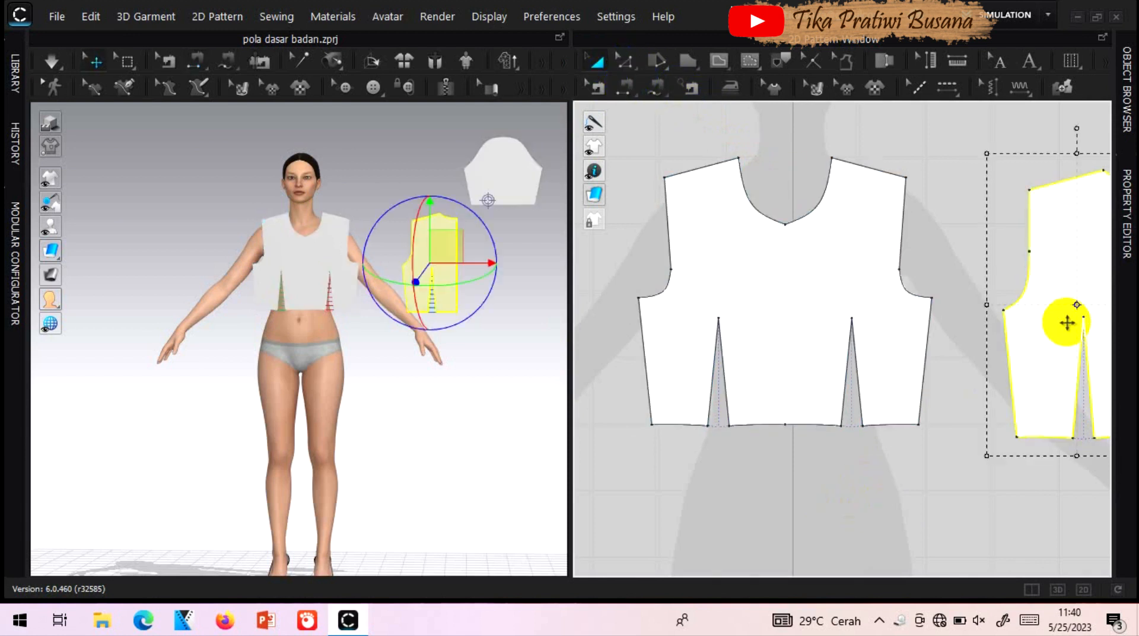
{"action": "scroll", "coordinate": [902, 433], "scroll_direction": "up", "scroll_amount": 2}
{"action": "scroll", "coordinate": [908, 440], "scroll_direction": "down", "scroll_amount": 6}
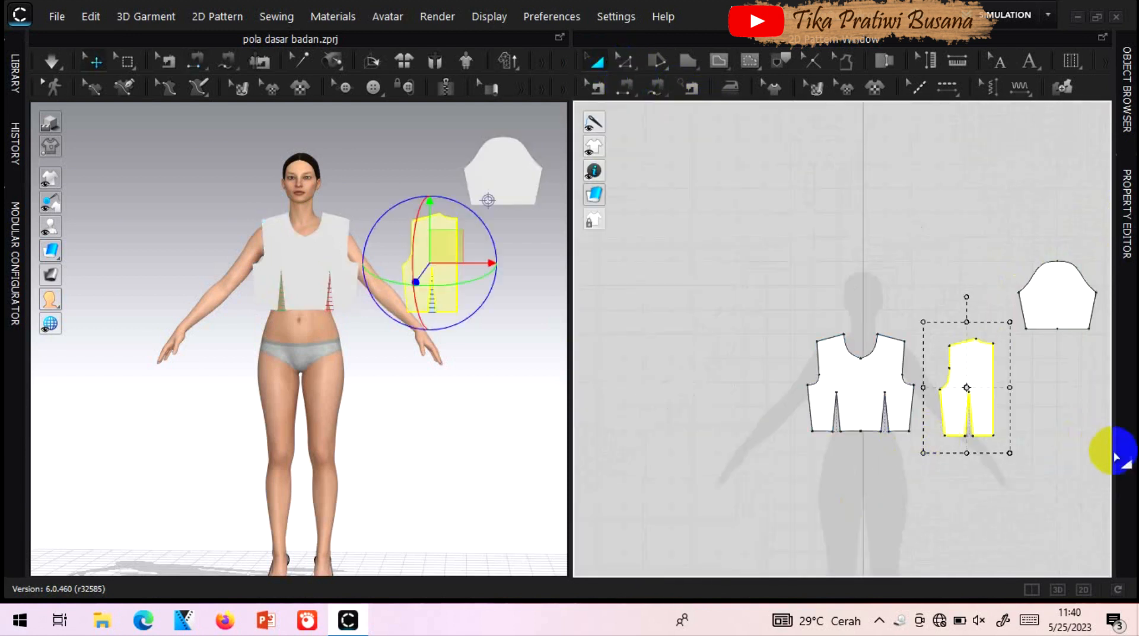
{"action": "scroll", "coordinate": [1085, 436], "scroll_direction": "up", "scroll_amount": 4}
{"action": "scroll", "coordinate": [1086, 436], "scroll_direction": "down", "scroll_amount": 2}
{"action": "left_click_drag", "start_coordinate": [1054, 143], "coordinate": [1050, 93]}
{"action": "left_click", "coordinate": [1010, 388]}
{"action": "left_click", "coordinate": [852, 387]}
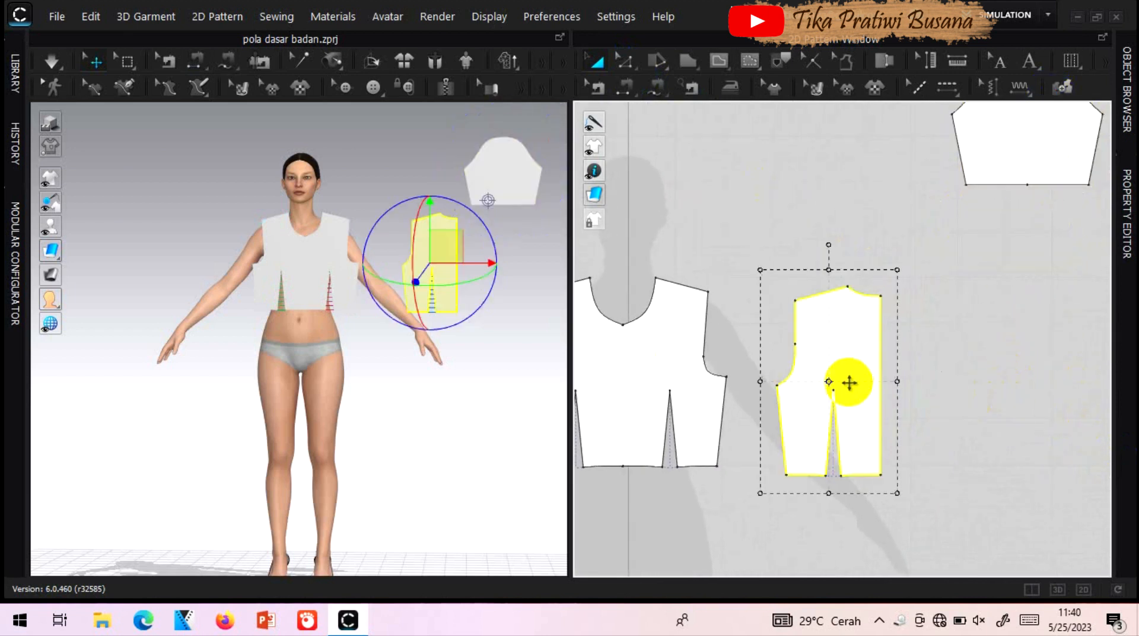
{"action": "right_click", "coordinate": [836, 362]}
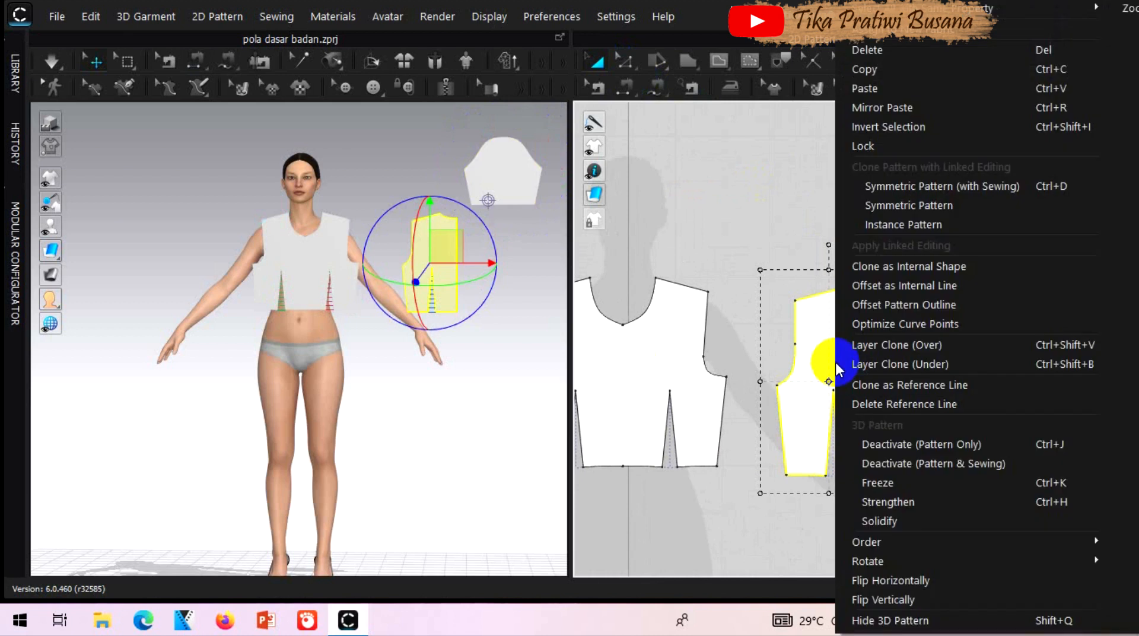
{"action": "left_click", "coordinate": [872, 68]}
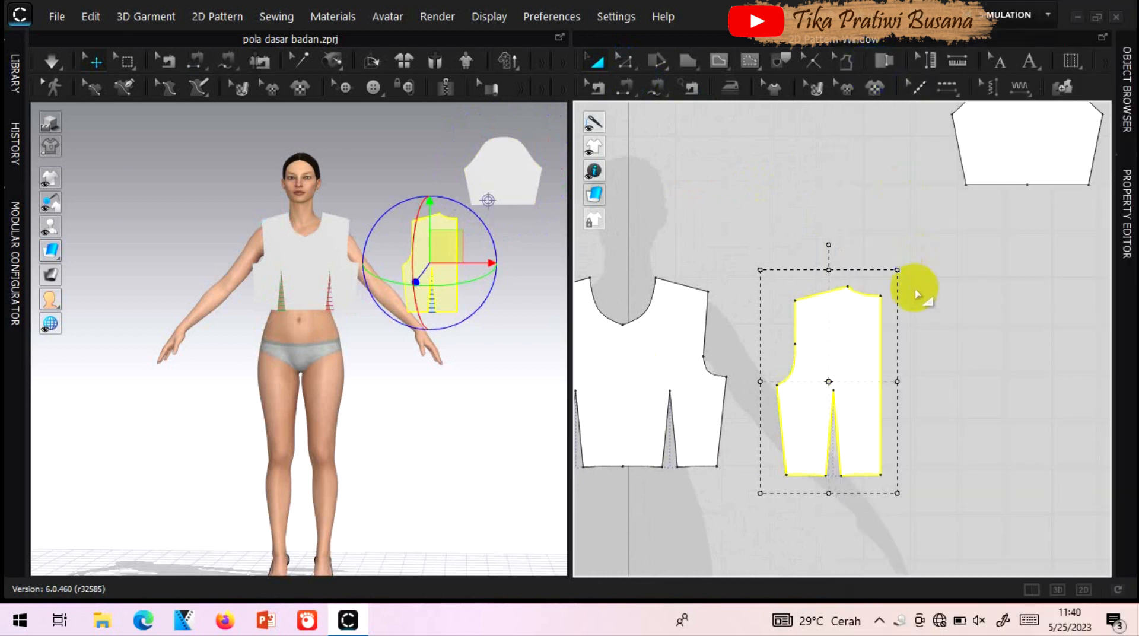
- Mirror-paste the copied back bodice and place it level with the original, a small gap from the center back edge
{"action": "right_click", "coordinate": [836, 330]}
{"action": "left_click", "coordinate": [786, 105]}
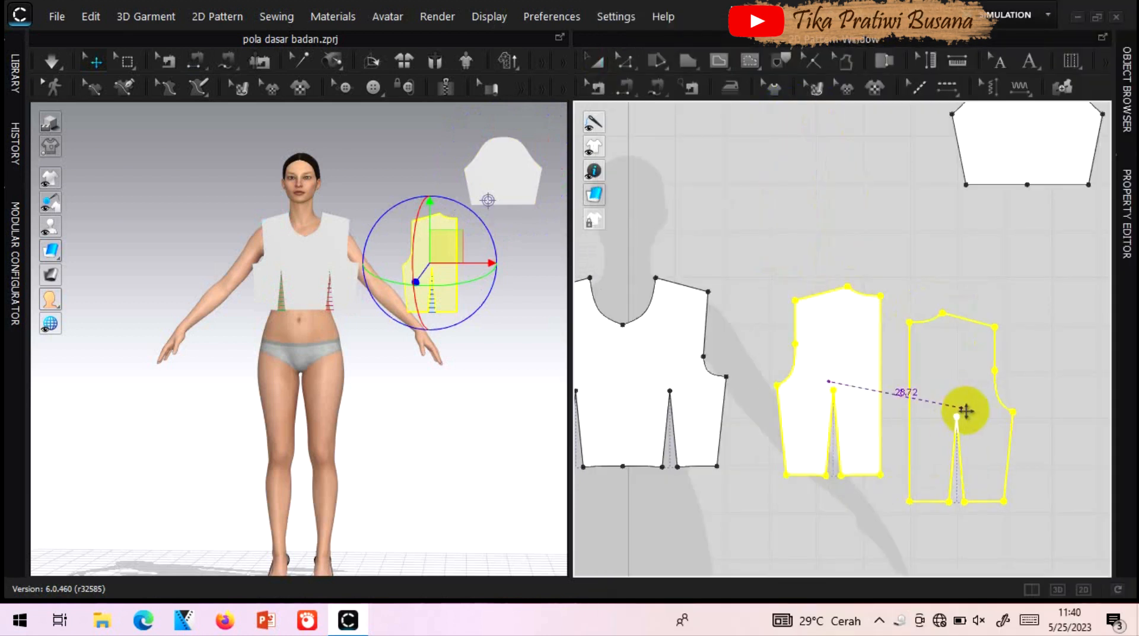
{"action": "left_click", "coordinate": [966, 392]}
{"action": "left_click", "coordinate": [826, 247]}
{"action": "left_click_drag", "start_coordinate": [949, 394], "coordinate": [935, 383]}
{"action": "left_click", "coordinate": [1042, 394]}
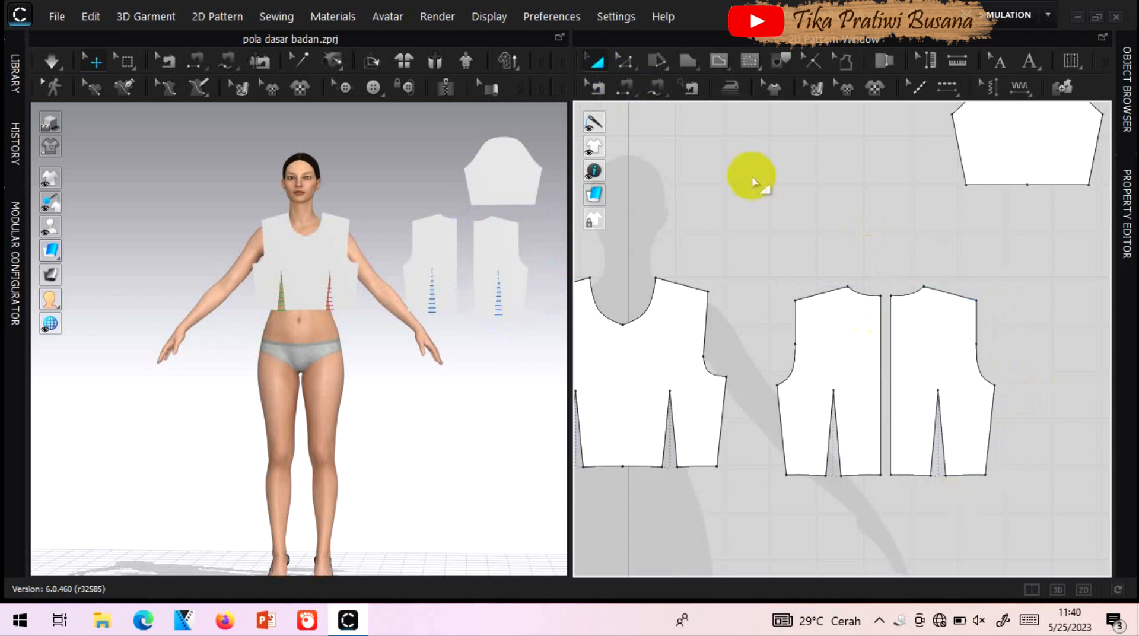
- Sew the center back edges of the two back bodice pieces together with Segment Sewing
{"action": "left_click", "coordinate": [624, 87]}
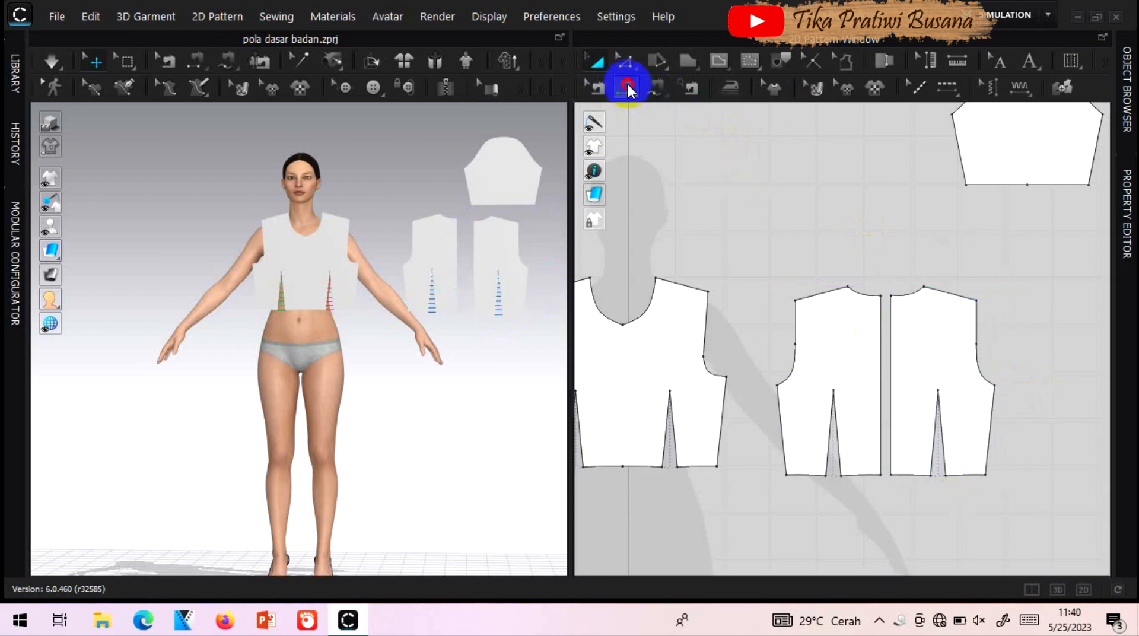
{"action": "left_click", "coordinate": [898, 363]}
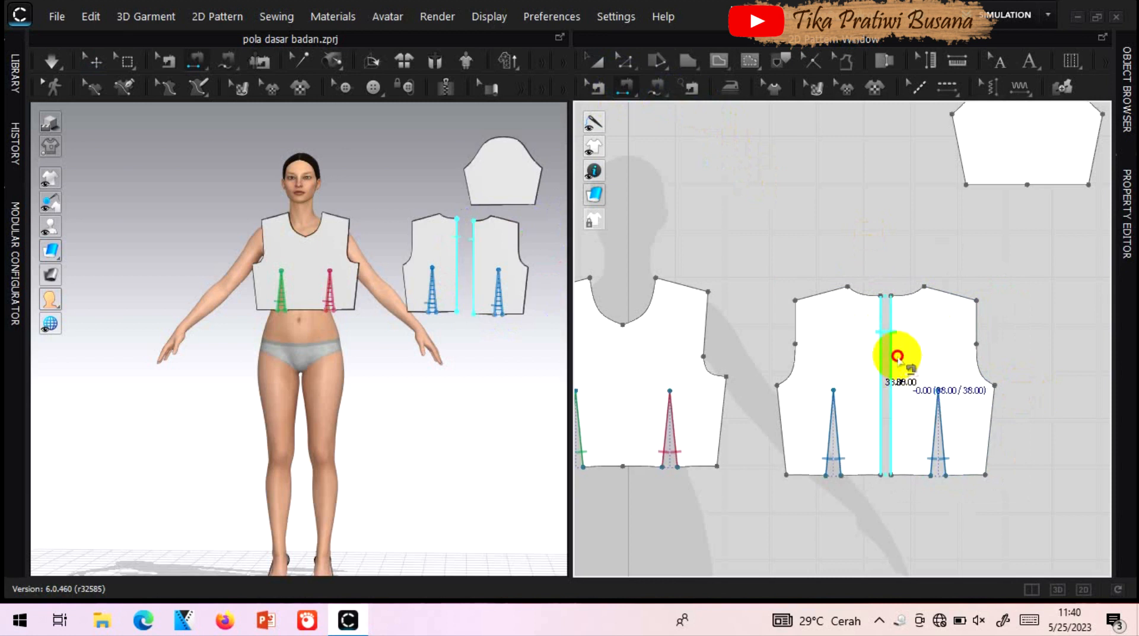
{"action": "left_click", "coordinate": [897, 357]}
- Select both back bodice pieces in the 3D window and flip their normals
{"action": "left_click", "coordinate": [592, 62]}
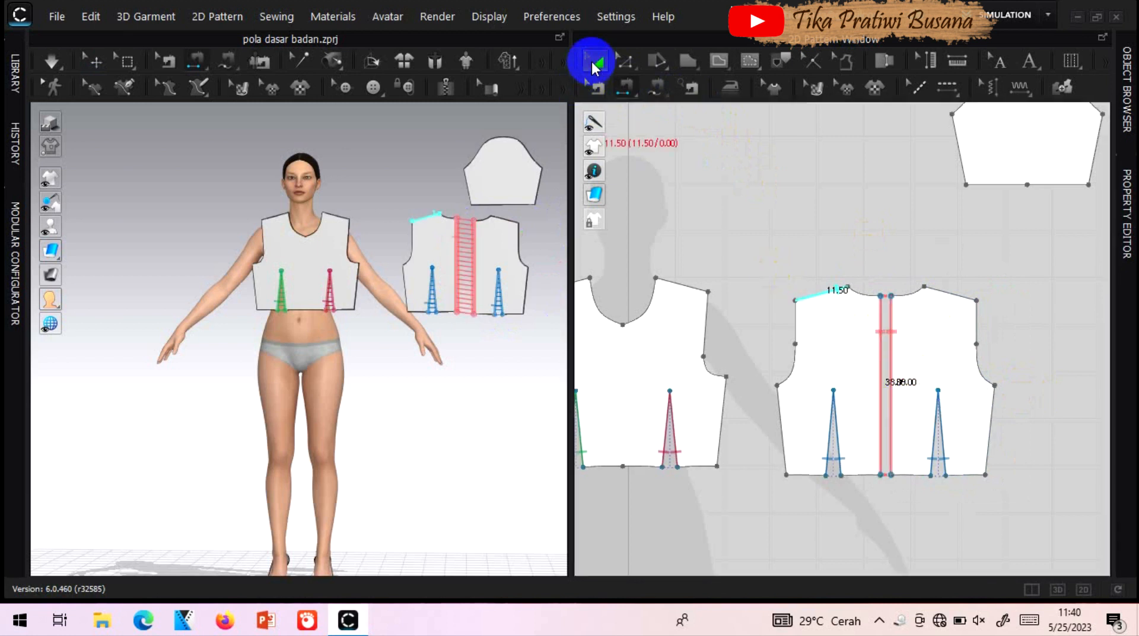
{"action": "left_click", "coordinate": [440, 246]}
{"action": "left_click", "coordinate": [539, 241]}
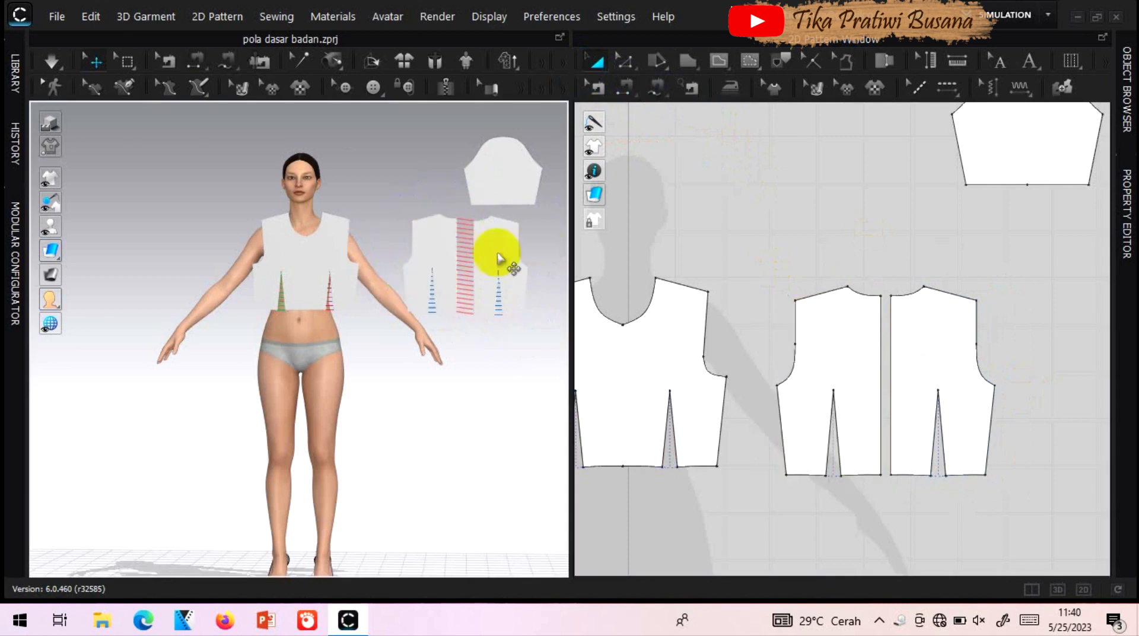
{"action": "left_click", "coordinate": [416, 254]}
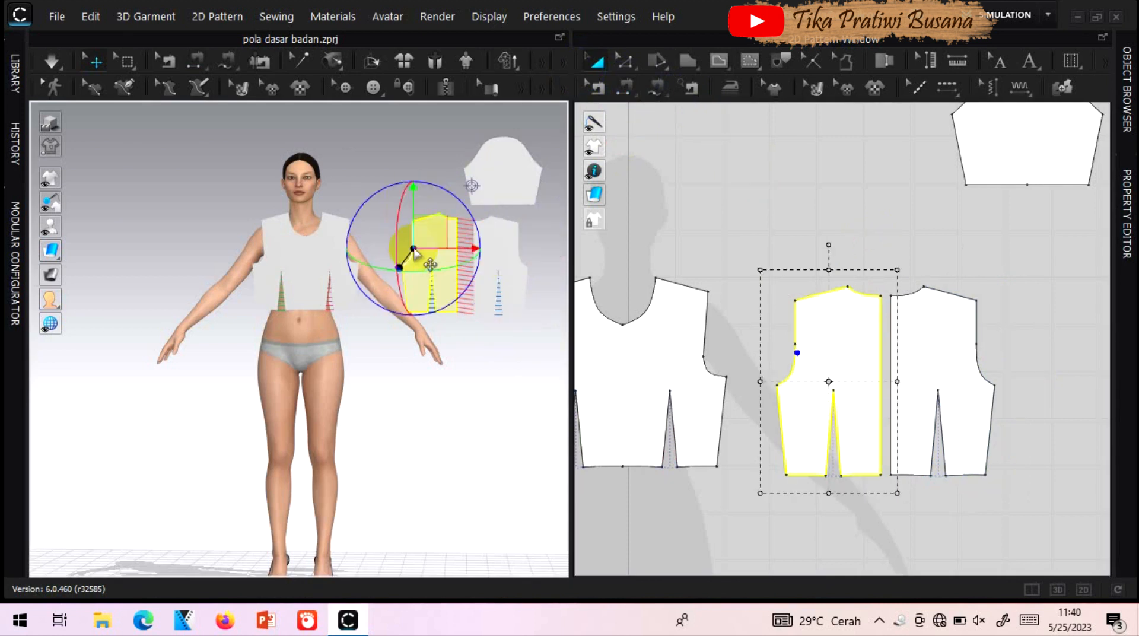
{"action": "left_click", "coordinate": [509, 274], "text": "shift"}
{"action": "right_click", "coordinate": [506, 249]}
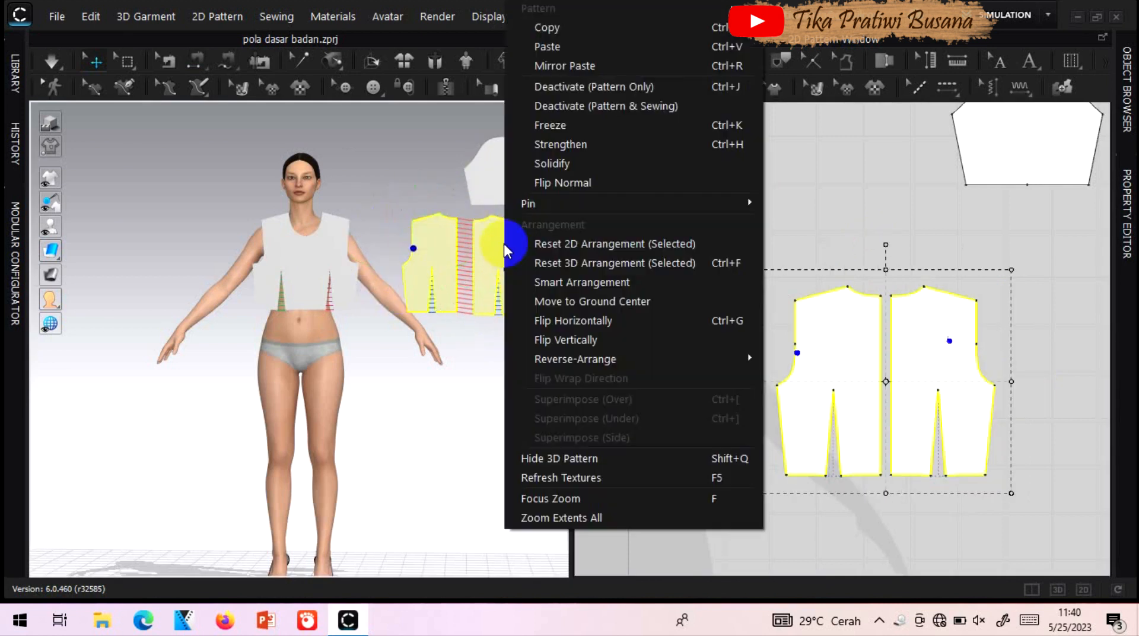
{"action": "left_click", "coordinate": [563, 184]}
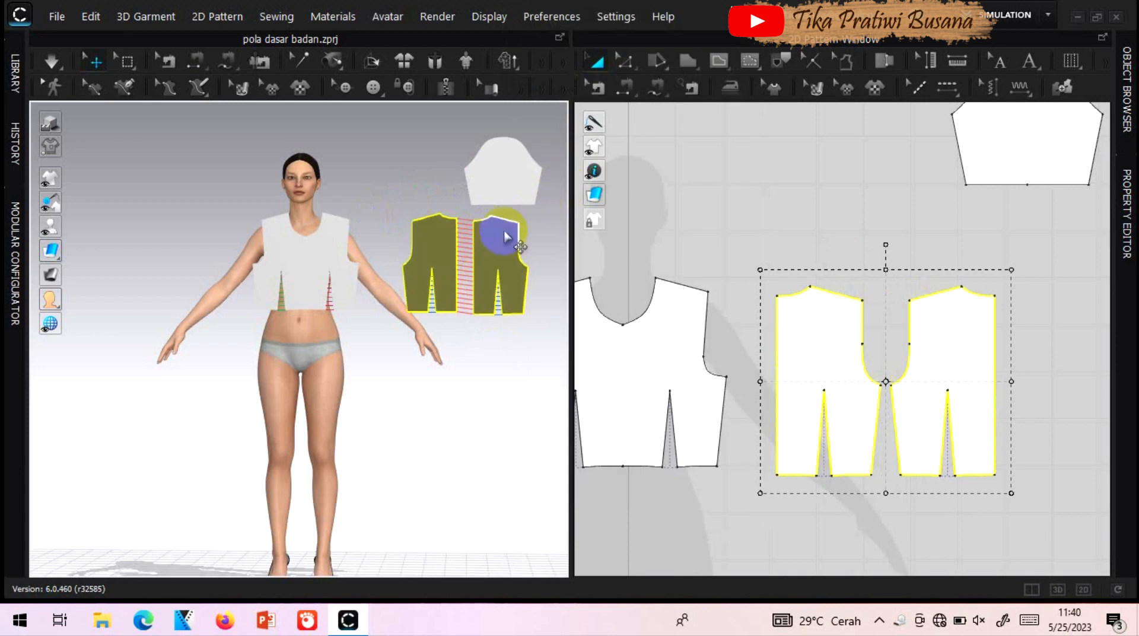
- Move the back bodice pieces behind the avatar and shift the front bodice off its torso
{"action": "left_click", "coordinate": [444, 255]}
{"action": "left_click_drag", "start_coordinate": [427, 263], "coordinate": [498, 13]}
{"action": "left_click_drag", "start_coordinate": [440, 250], "coordinate": [317, 187]}
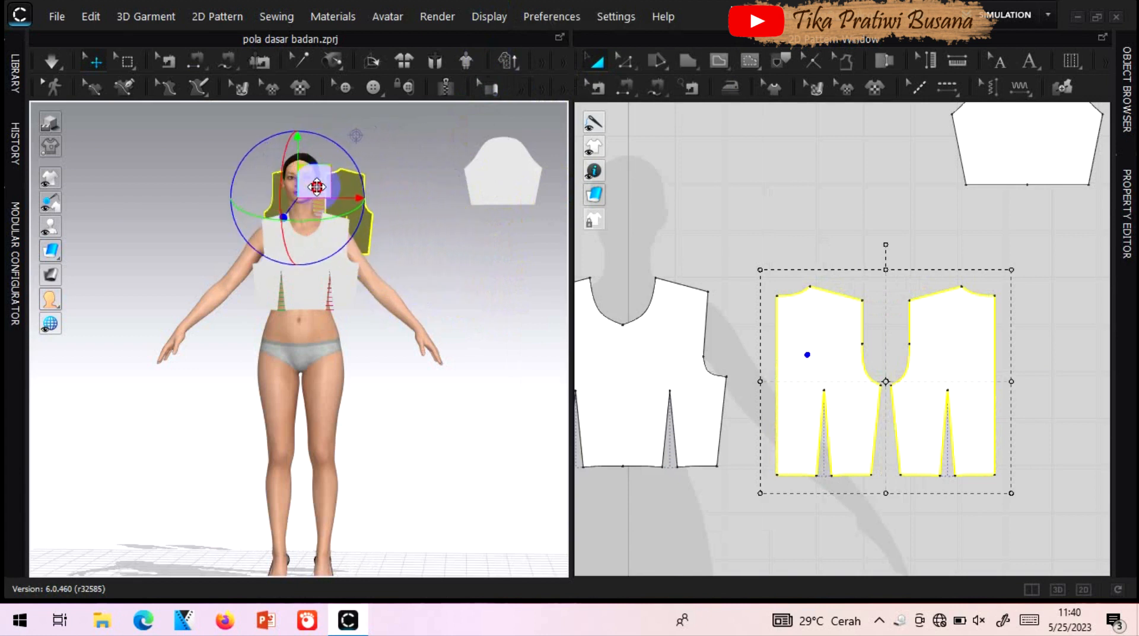
{"action": "left_click", "coordinate": [412, 265]}
{"action": "left_click_drag", "start_coordinate": [345, 262], "coordinate": [425, 280]}
{"action": "left_click", "coordinate": [115, 224]}
- Show the avatar's arrangement points and place the front bodice on the center chest point
{"action": "left_click", "coordinate": [50, 225]}
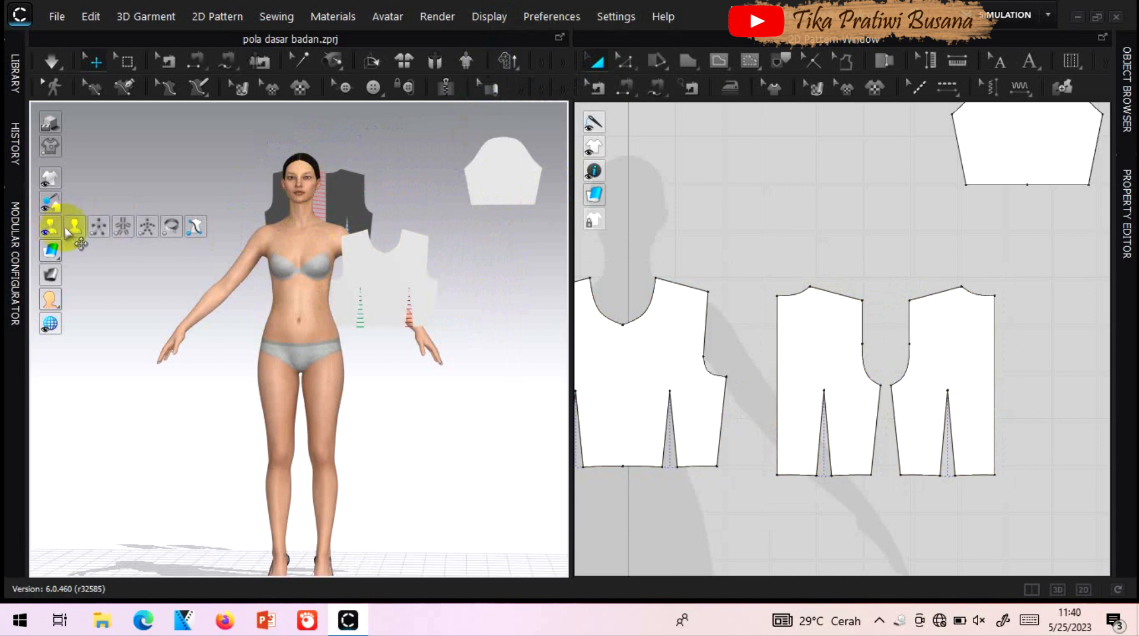
{"action": "left_click", "coordinate": [98, 227]}
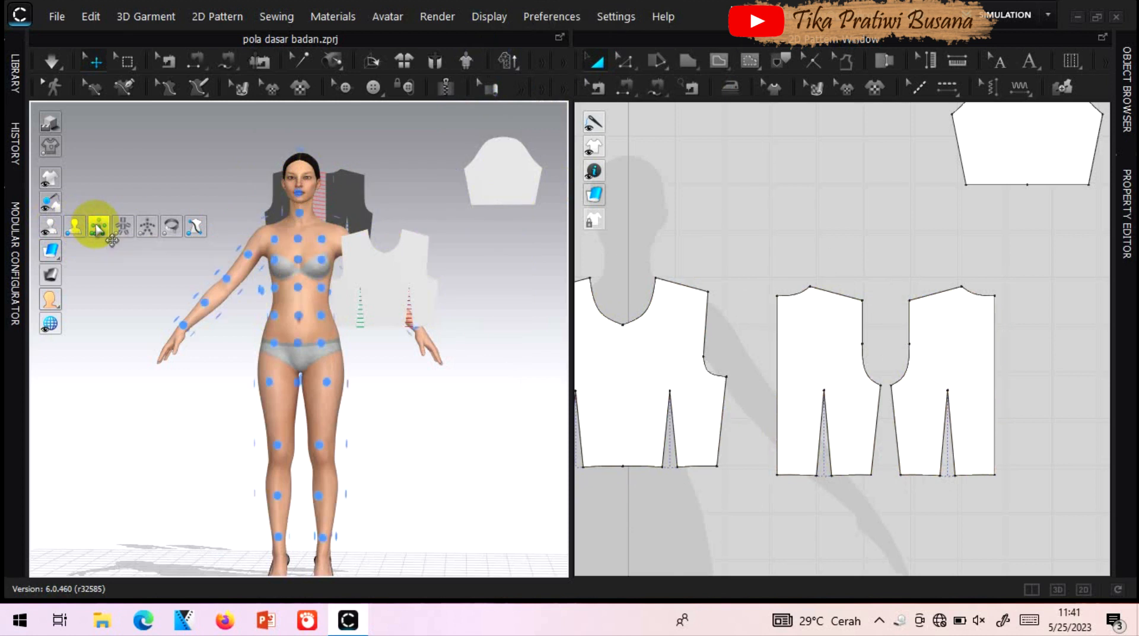
{"action": "left_click", "coordinate": [407, 273]}
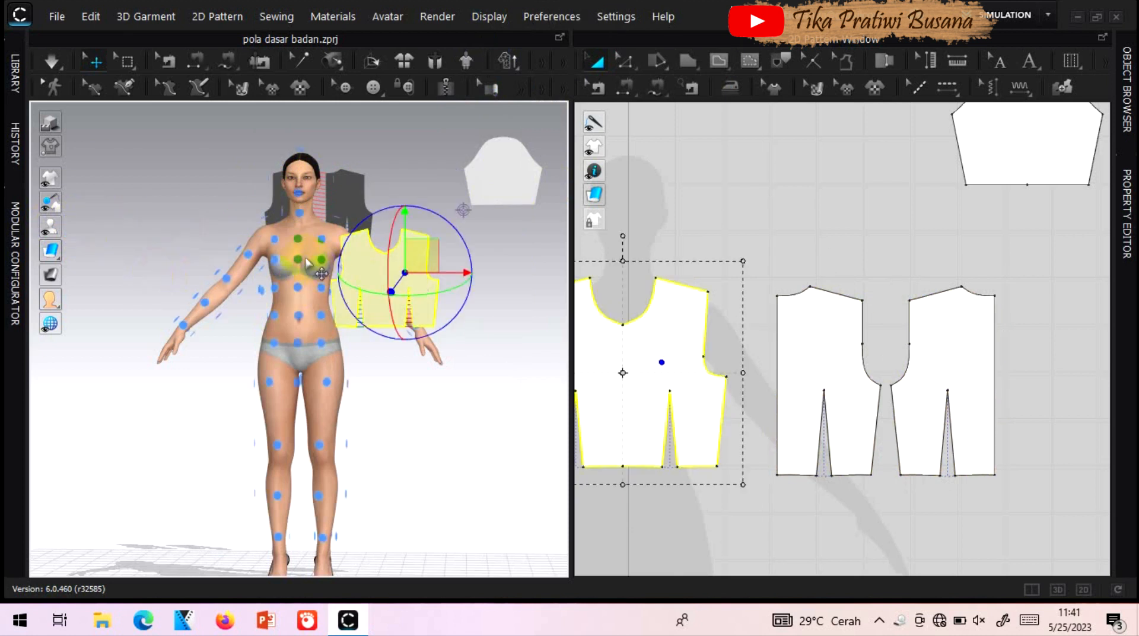
{"action": "left_click", "coordinate": [298, 259]}
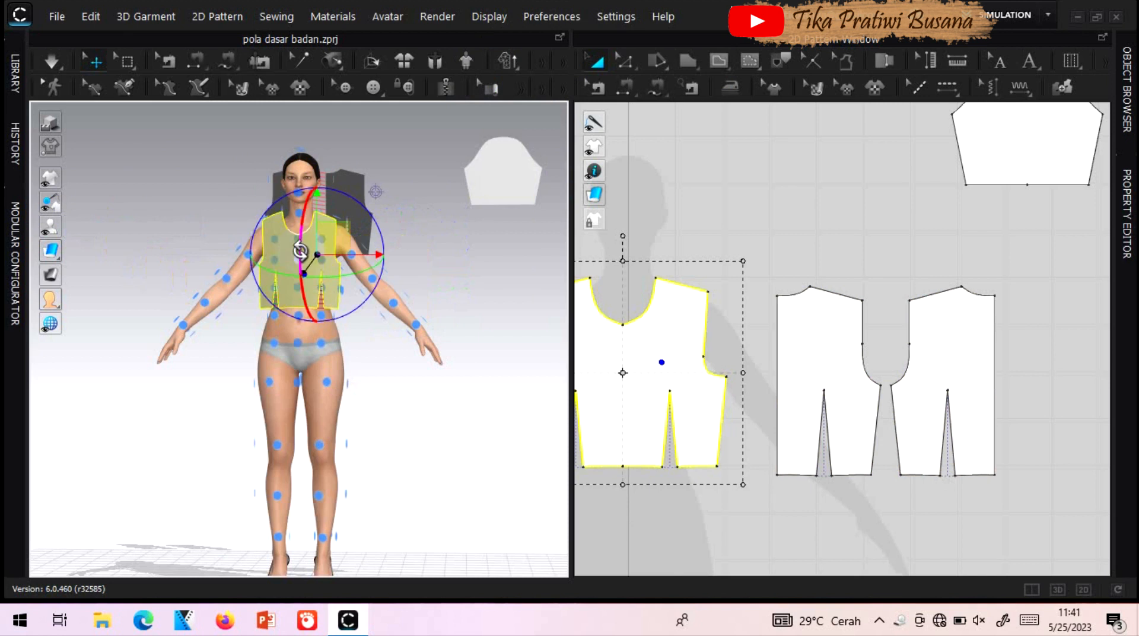
- Place each back bodice piece on its matching upper-back arrangement point, one on either side of the spine
{"action": "mouse_move", "coordinate": [408, 274]}
{"action": "right_mouse_down"}
{"action": "mouse_move", "coordinate": [437, 284]}
{"action": "mouse_move", "coordinate": [428, 286]}
{"action": "right_mouse_up"}
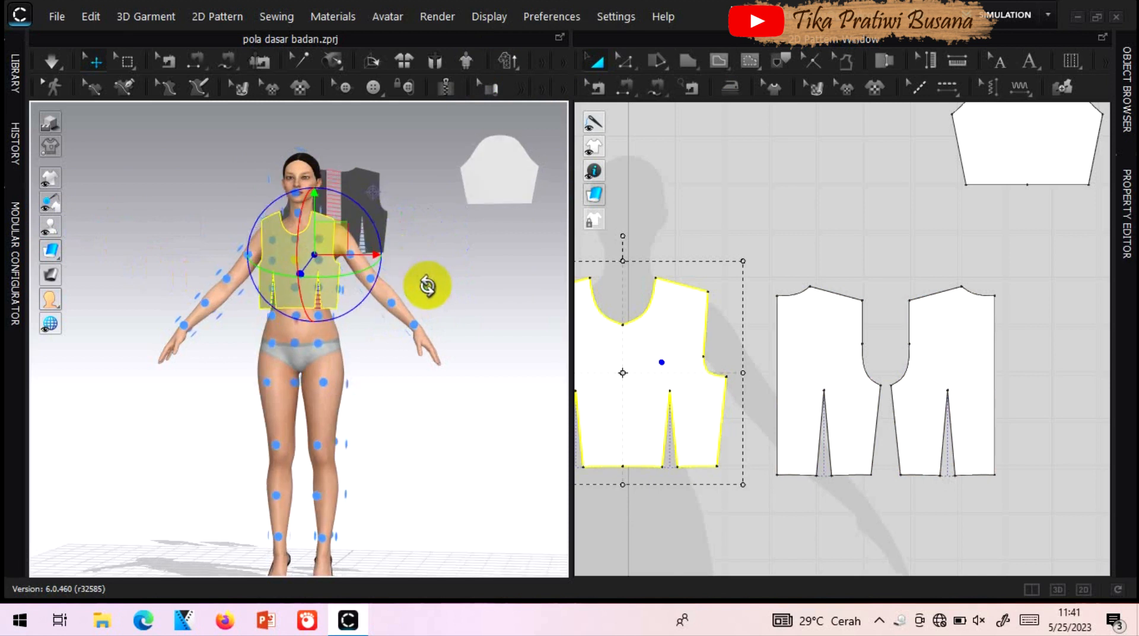
{"action": "key", "text": "8"}
{"action": "left_click", "coordinate": [437, 229]}
{"action": "left_click", "coordinate": [338, 140]}
{"action": "left_click_drag", "start_coordinate": [319, 187], "coordinate": [318, 236]}
{"action": "left_click", "coordinate": [476, 207]}
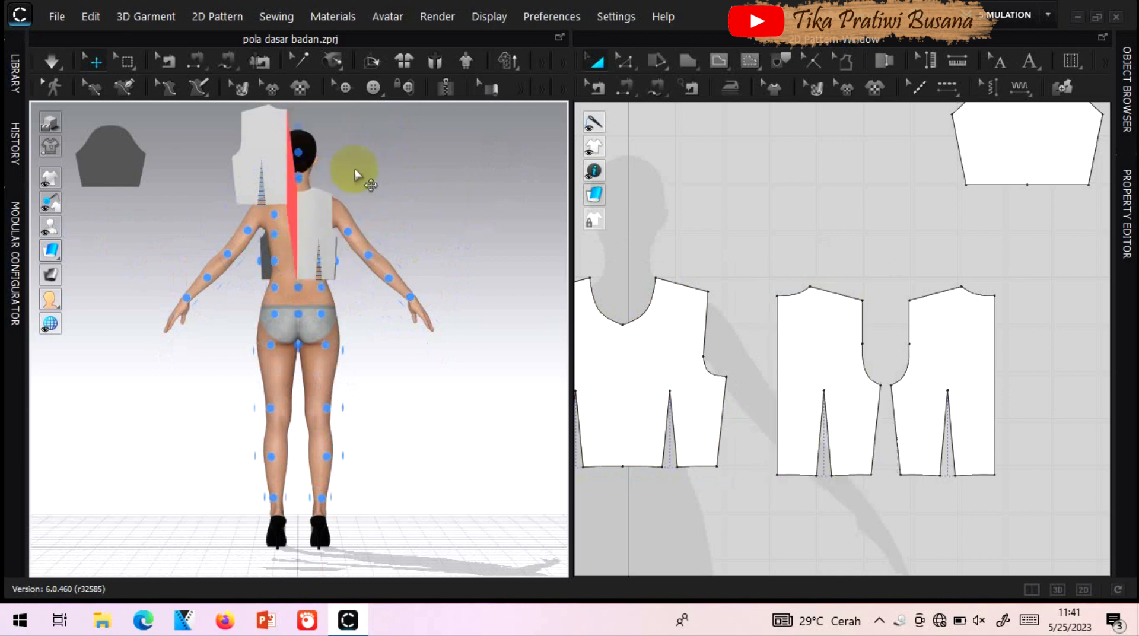
{"action": "left_click", "coordinate": [269, 146]}
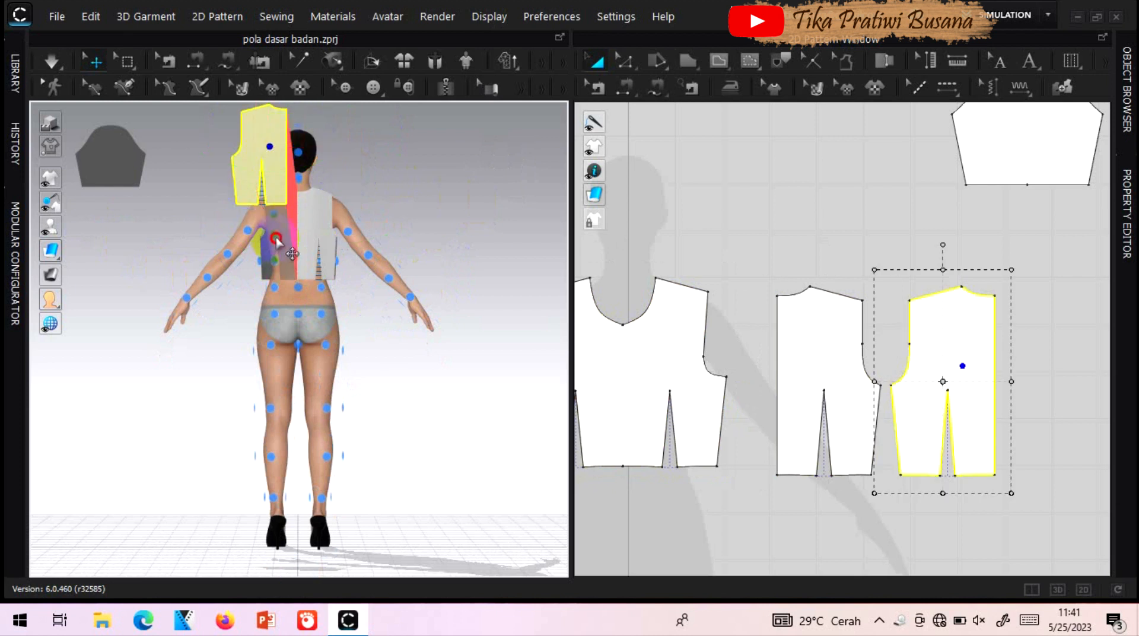
{"action": "left_click", "coordinate": [276, 238]}
{"action": "left_click_drag", "start_coordinate": [274, 233], "coordinate": [269, 247]}
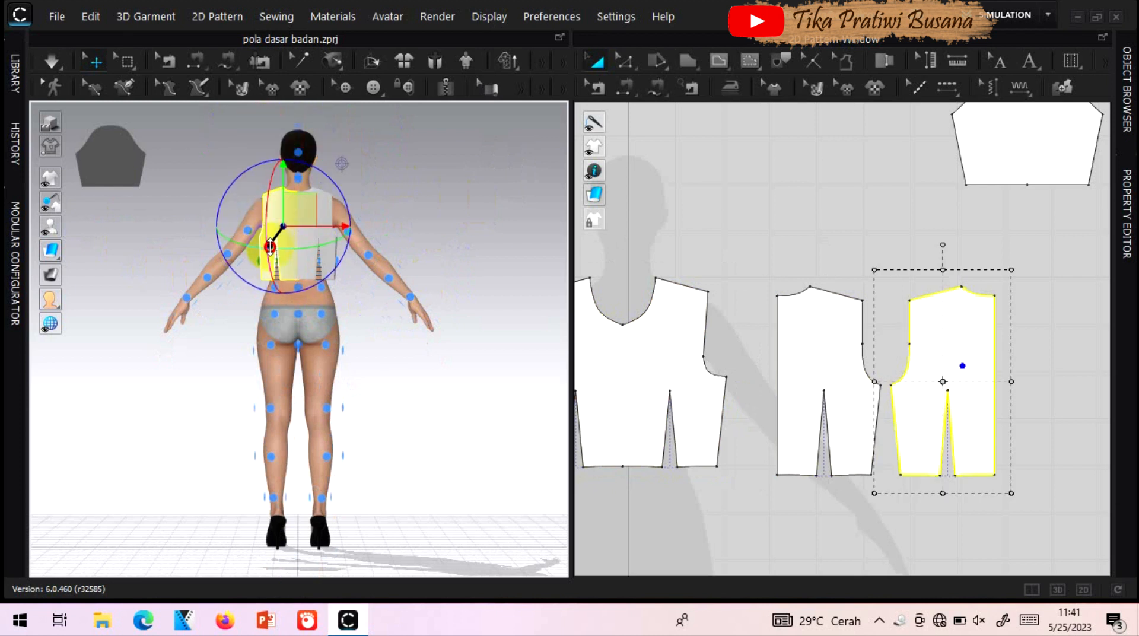
- Freeze the sleeve pattern so it stays out of the simulation
{"action": "key", "text": "2"}
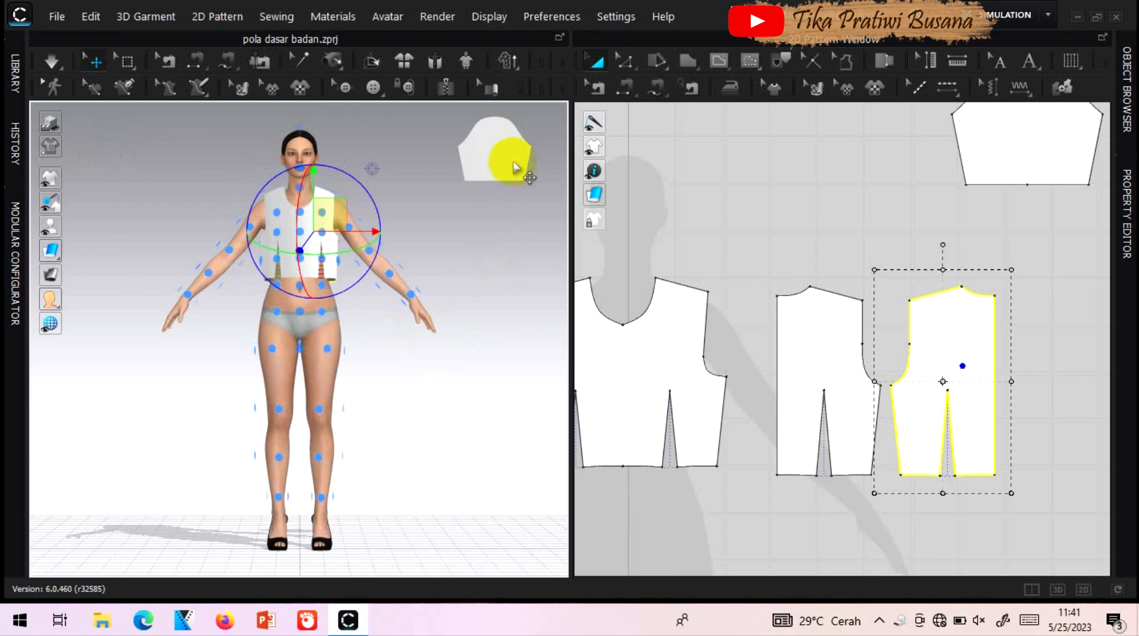
{"action": "left_click", "coordinate": [484, 162]}
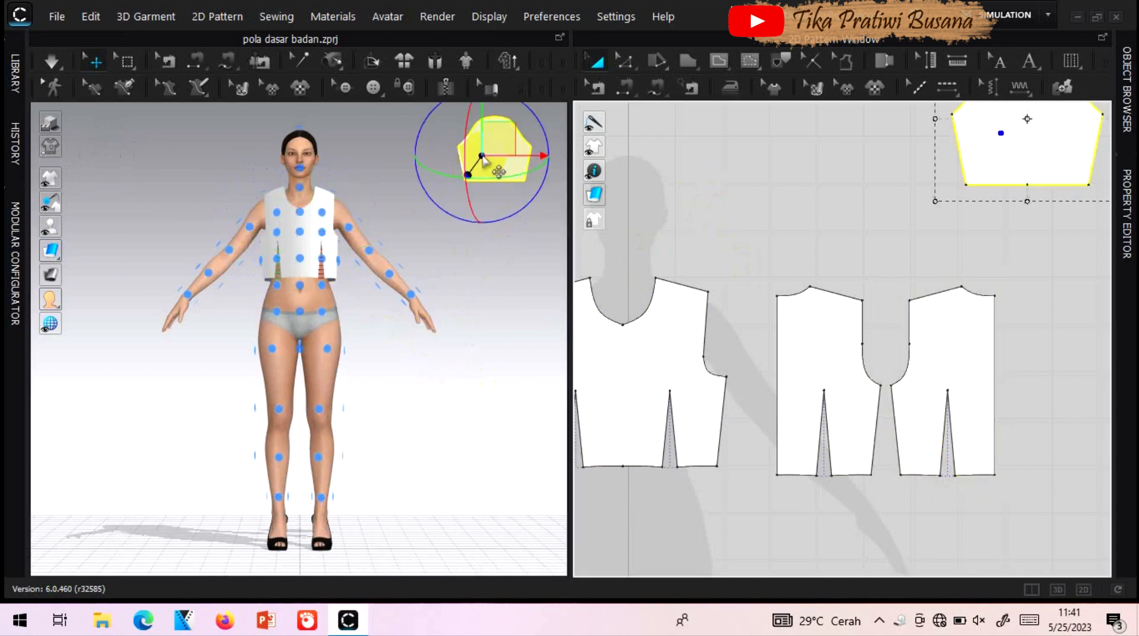
{"action": "left_click", "coordinate": [482, 158]}
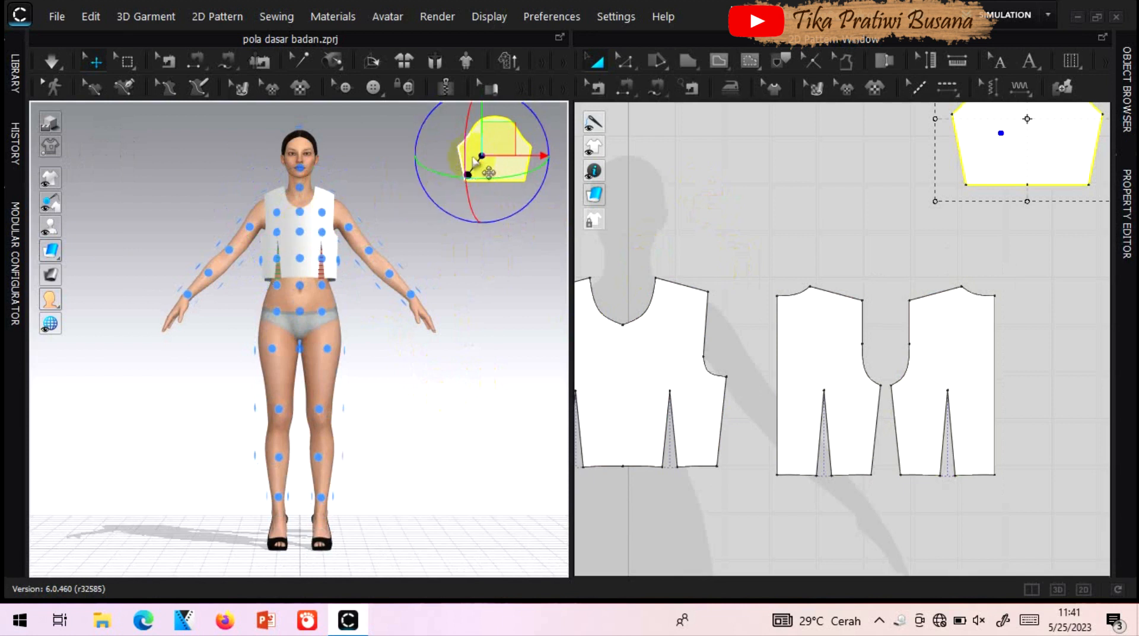
{"action": "right_click", "coordinate": [508, 145]}
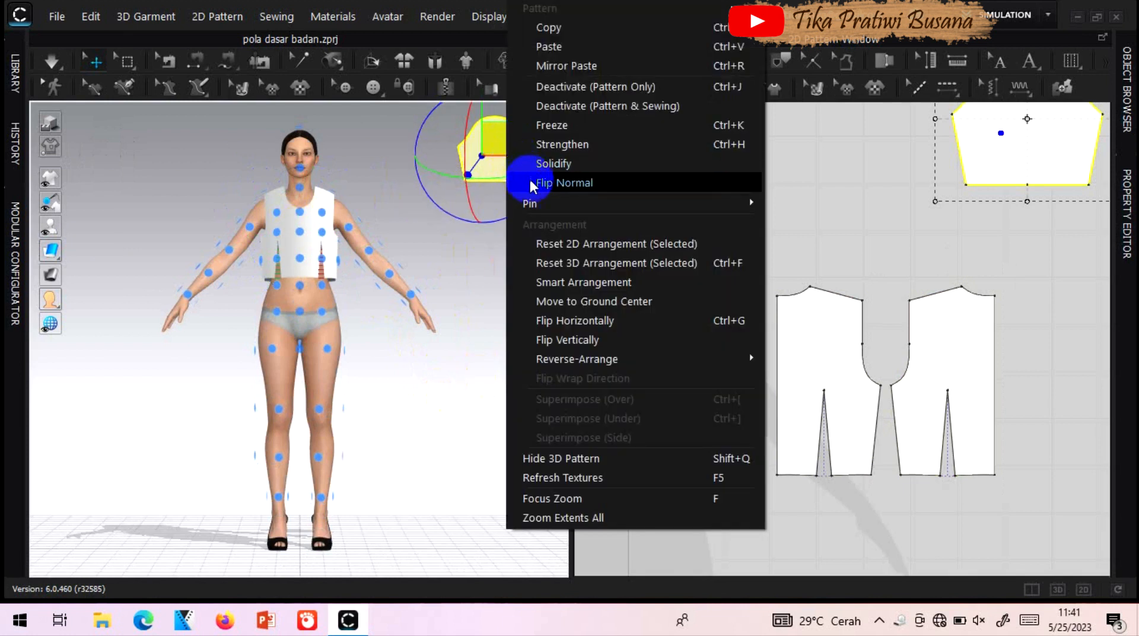
{"action": "left_click", "coordinate": [575, 126]}
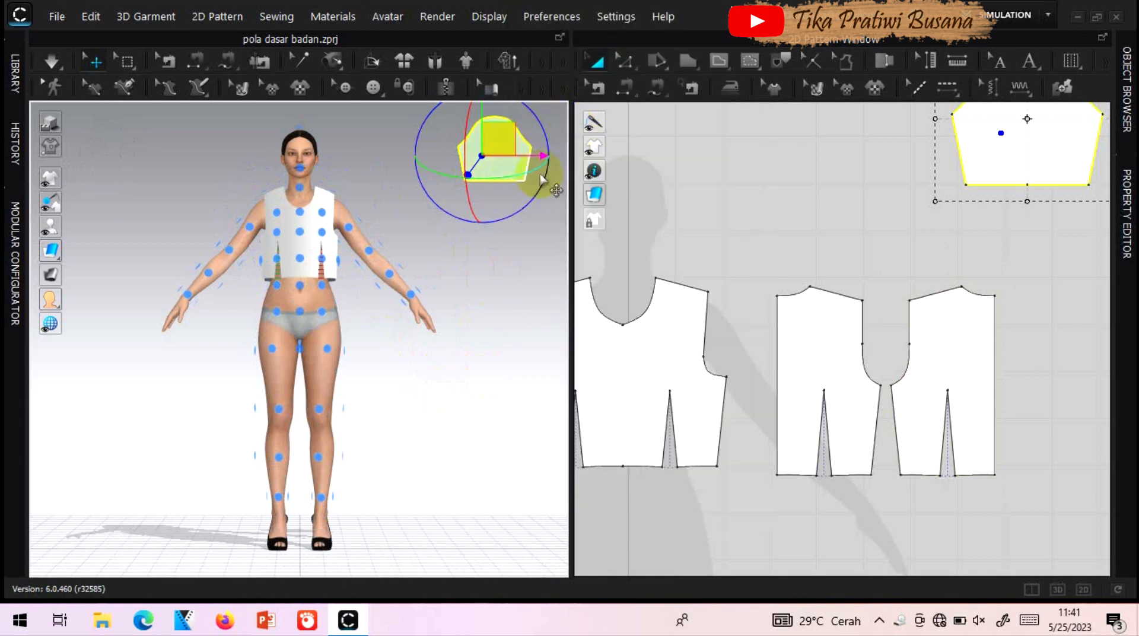
{"action": "left_click", "coordinate": [454, 313]}
- Sew both front shoulder edges to the matching back shoulder edges with Segment Sewing in the 3D window
{"action": "scroll", "coordinate": [378, 211], "scroll_direction": "down", "scroll_amount": 2}
{"action": "right_click_drag", "start_coordinate": [378, 215], "coordinate": [369, 262]}
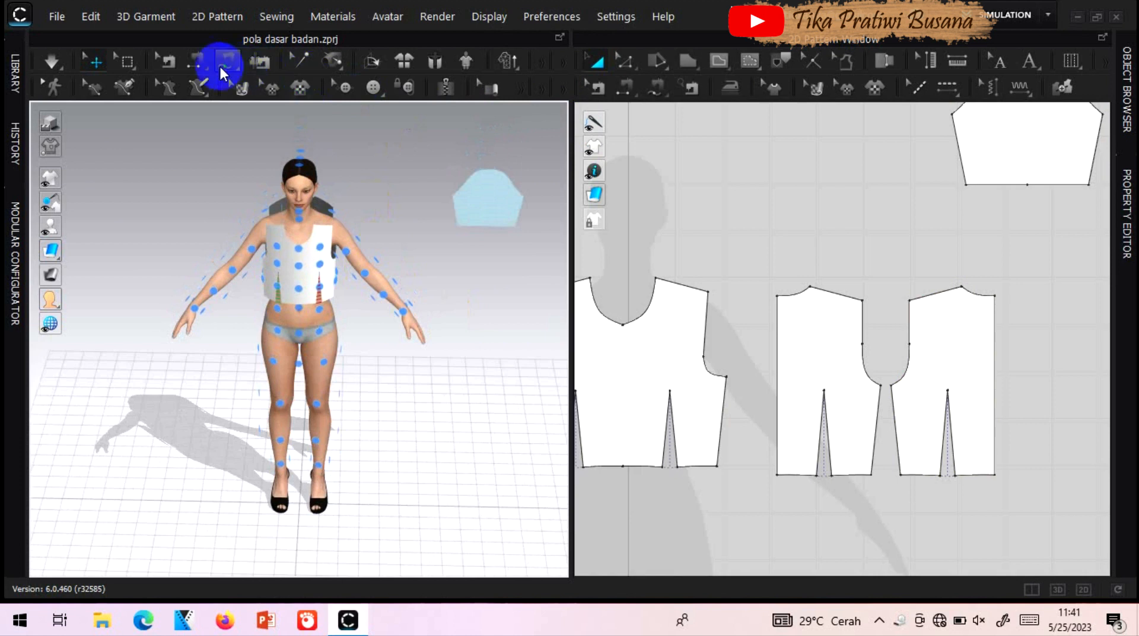
{"action": "left_click", "coordinate": [195, 63]}
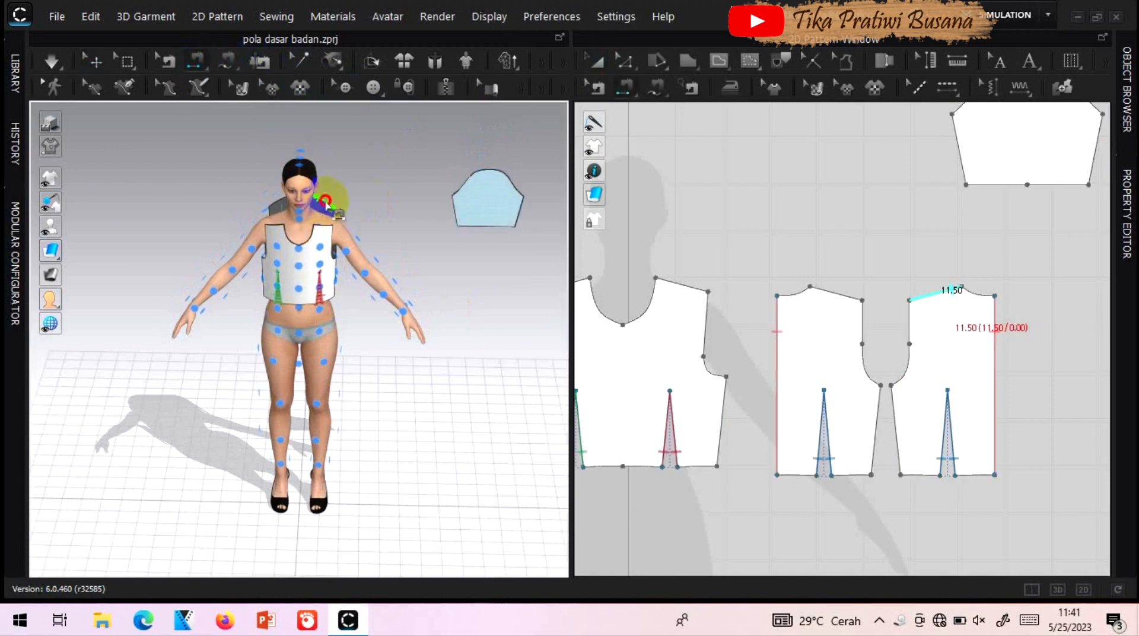
{"action": "left_click", "coordinate": [326, 206]}
{"action": "left_click", "coordinate": [319, 233]}
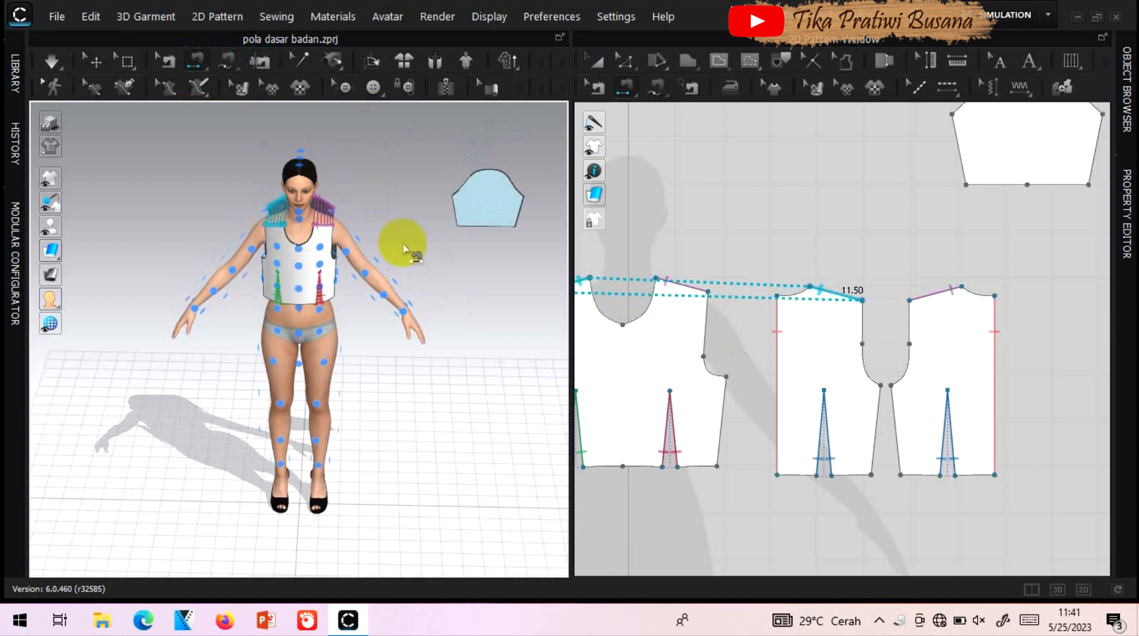
- Sew the front bodice's side edges to the back pieces' side edges on both sides of the avatar
{"action": "right_click_drag", "start_coordinate": [344, 233], "coordinate": [309, 216]}
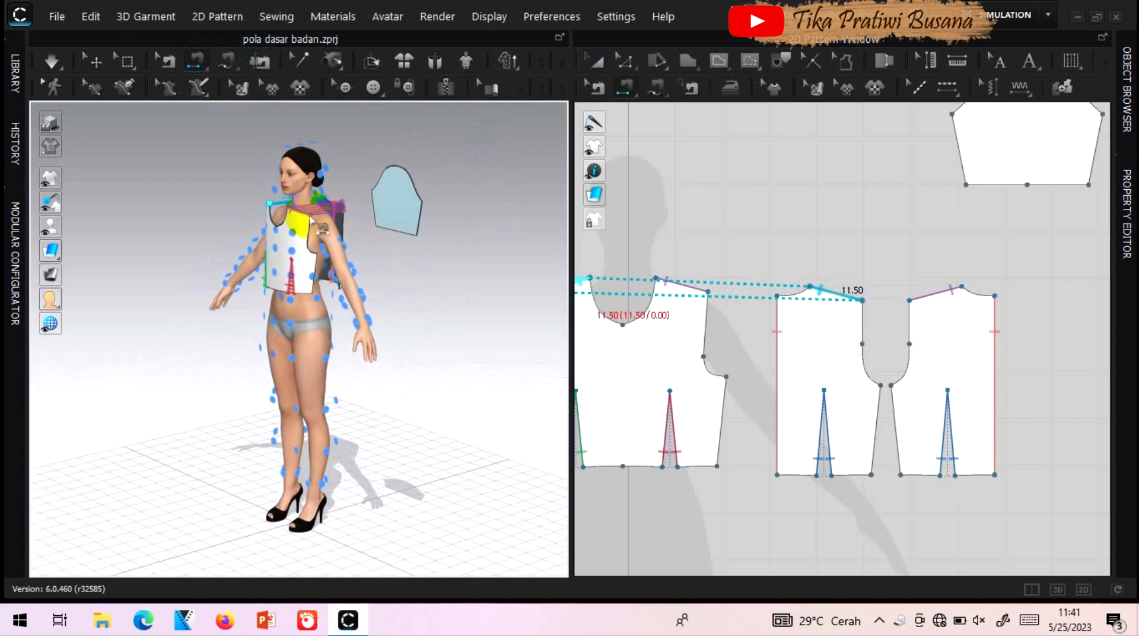
{"action": "left_click", "coordinate": [320, 272]}
{"action": "right_click_drag", "start_coordinate": [522, 261], "coordinate": [758, 275]}
{"action": "left_click", "coordinate": [322, 276]}
{"action": "left_click", "coordinate": [273, 271]}
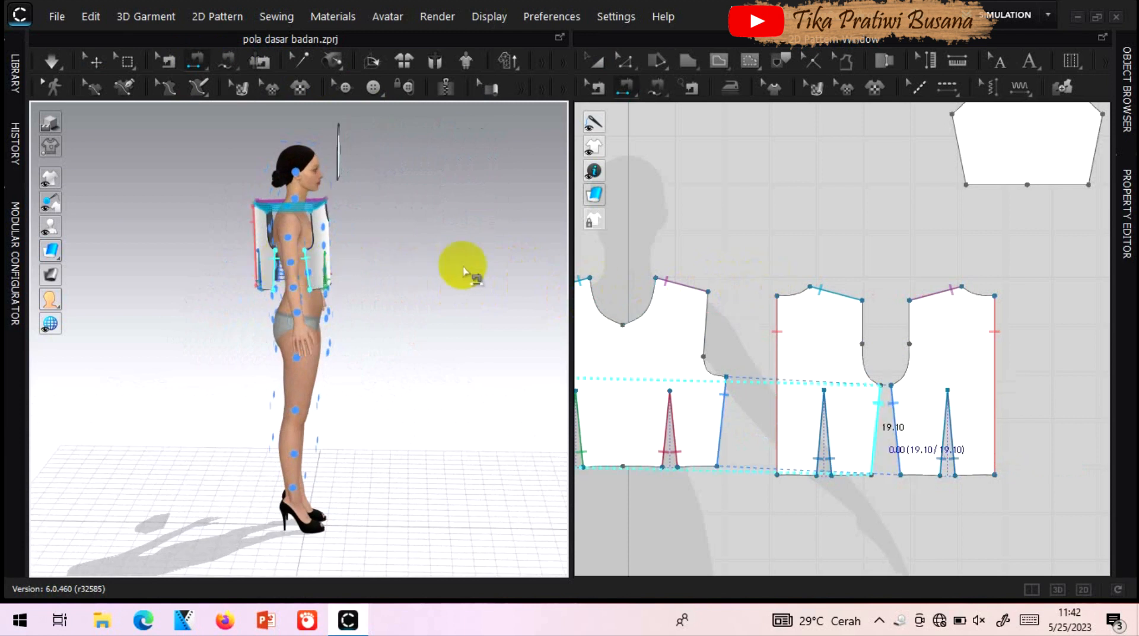
{"action": "left_click", "coordinate": [336, 281]}
- Run the simulation to drape the sewn bodice on the avatar
{"action": "right_click_drag", "start_coordinate": [338, 274], "coordinate": [230, 326]}
{"action": "left_click", "coordinate": [51, 62]}
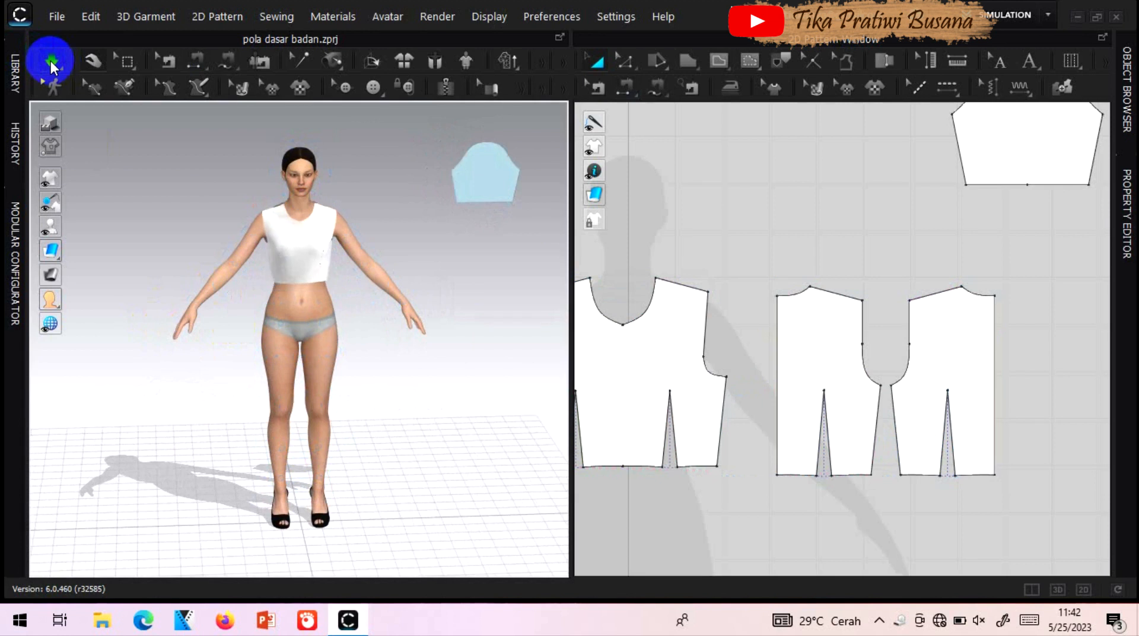
{"action": "scroll", "coordinate": [386, 356], "scroll_direction": "down", "scroll_amount": 4}
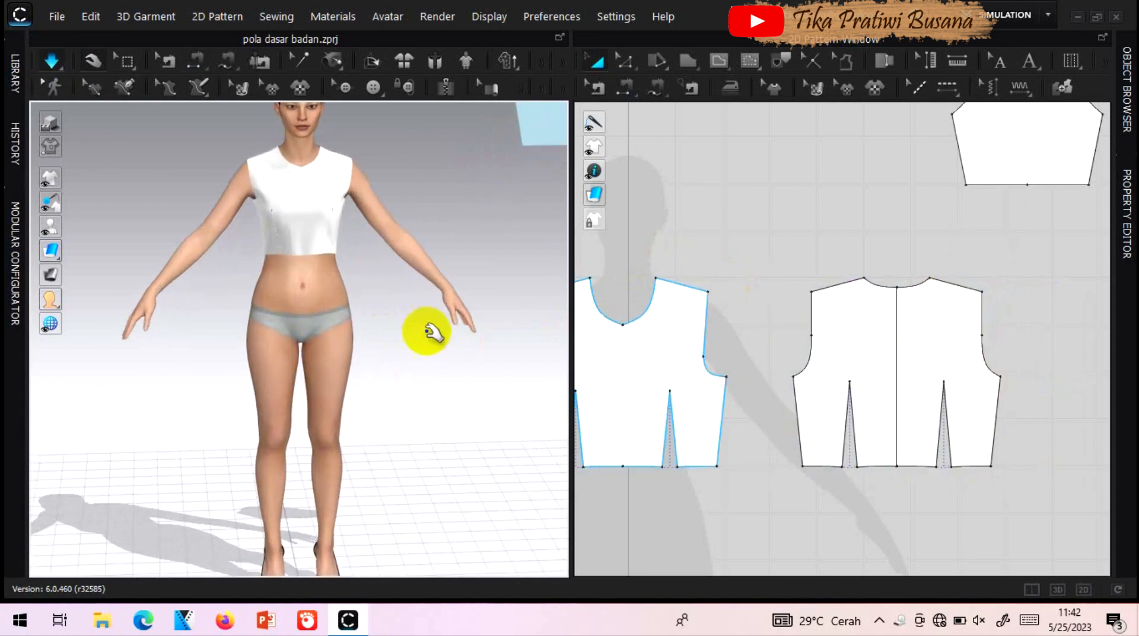
{"action": "scroll", "coordinate": [431, 331], "scroll_direction": "up", "scroll_amount": 2}
{"action": "right_click_drag", "start_coordinate": [430, 331], "coordinate": [452, 313]}
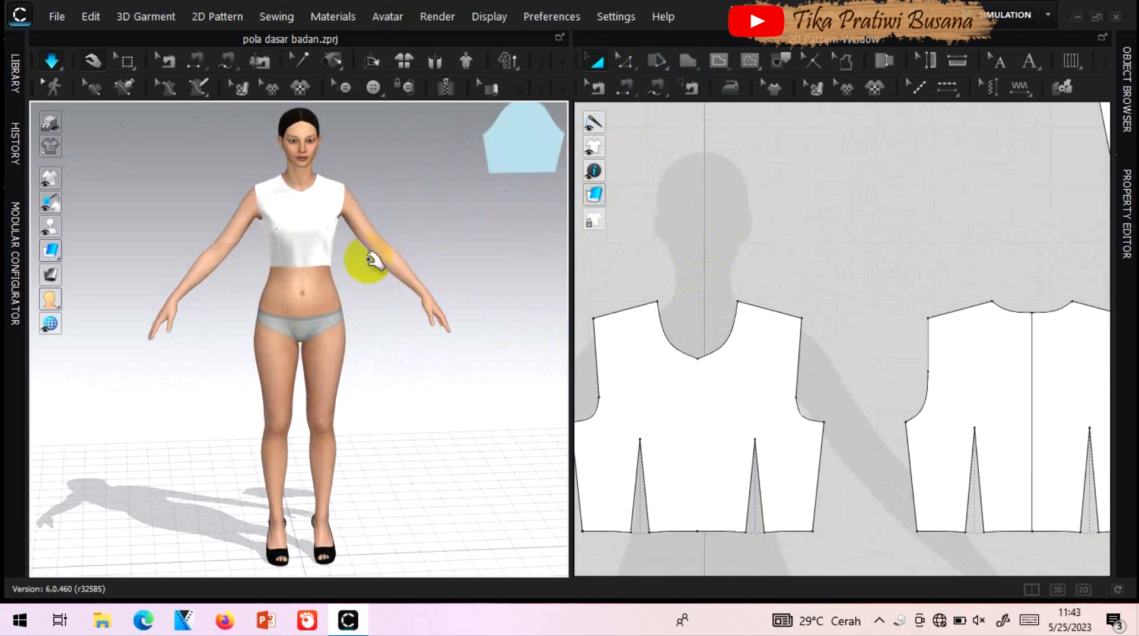
{"action": "left_click", "coordinate": [650, 338]}
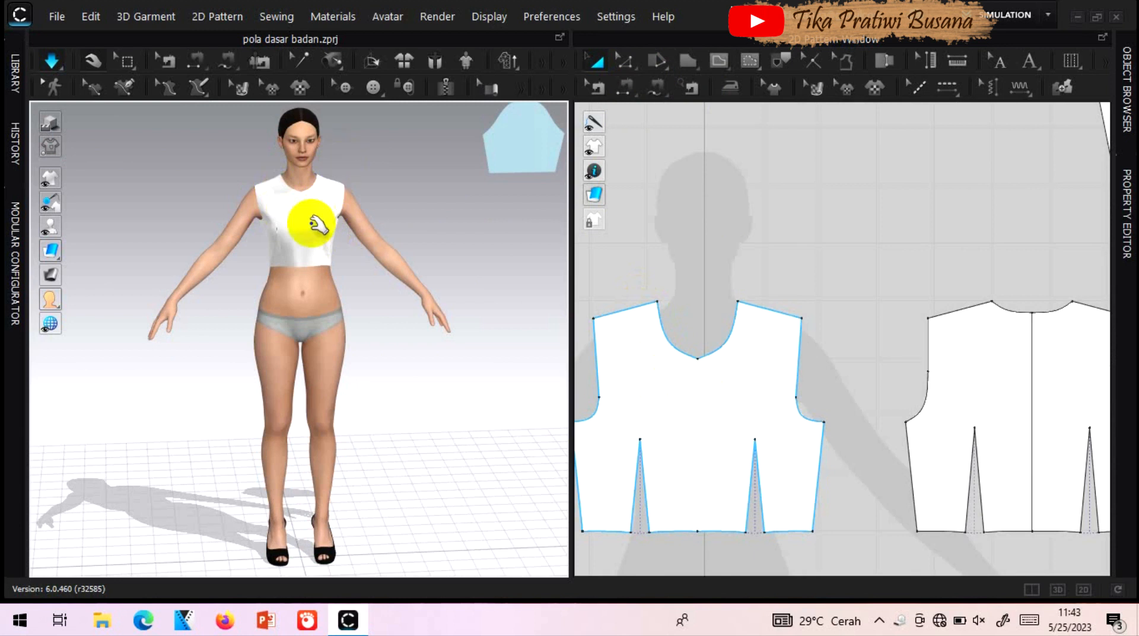
{"action": "left_click", "coordinate": [642, 111]}
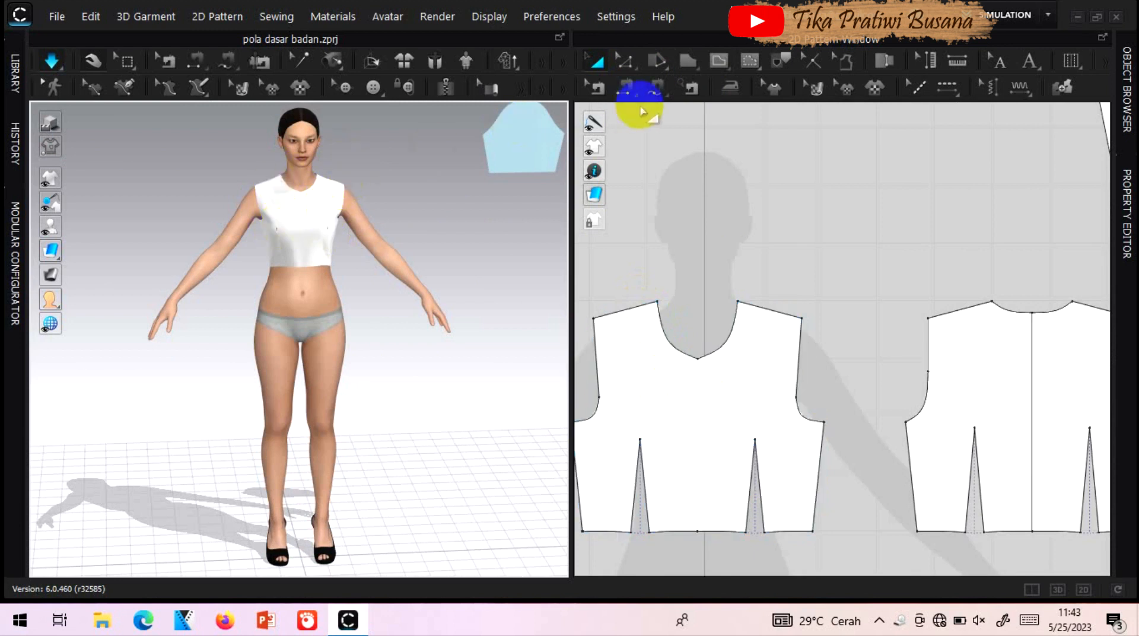
- Split both front bodice shoulder lines into two lines at a 50% ratio
{"action": "left_click", "coordinate": [626, 60]}
{"action": "left_click", "coordinate": [635, 61]}
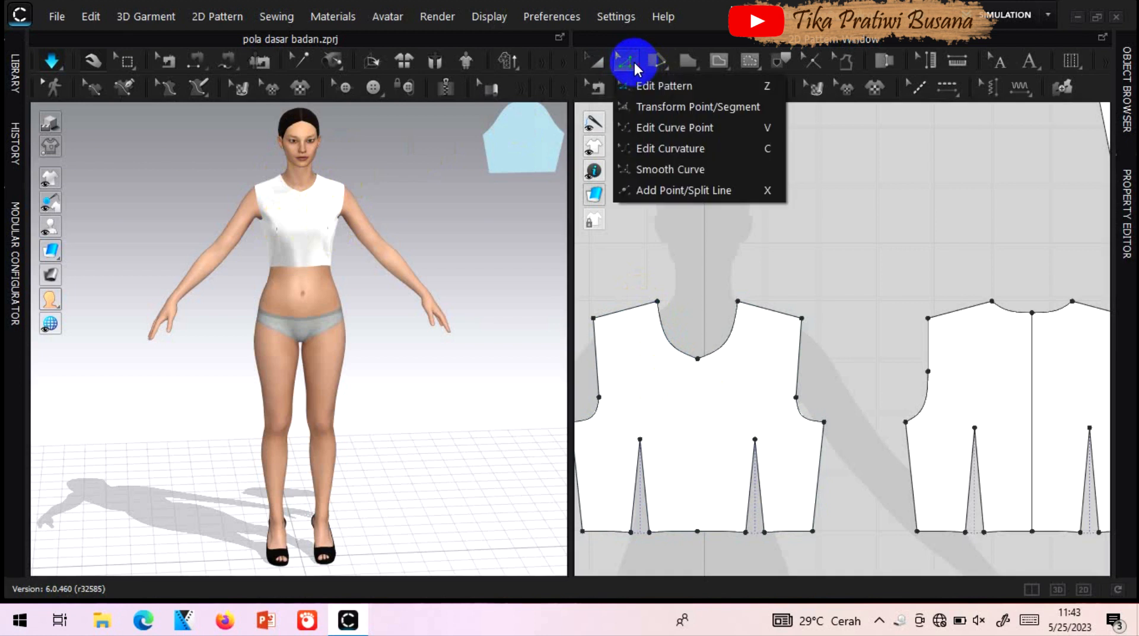
{"action": "left_click", "coordinate": [681, 189]}
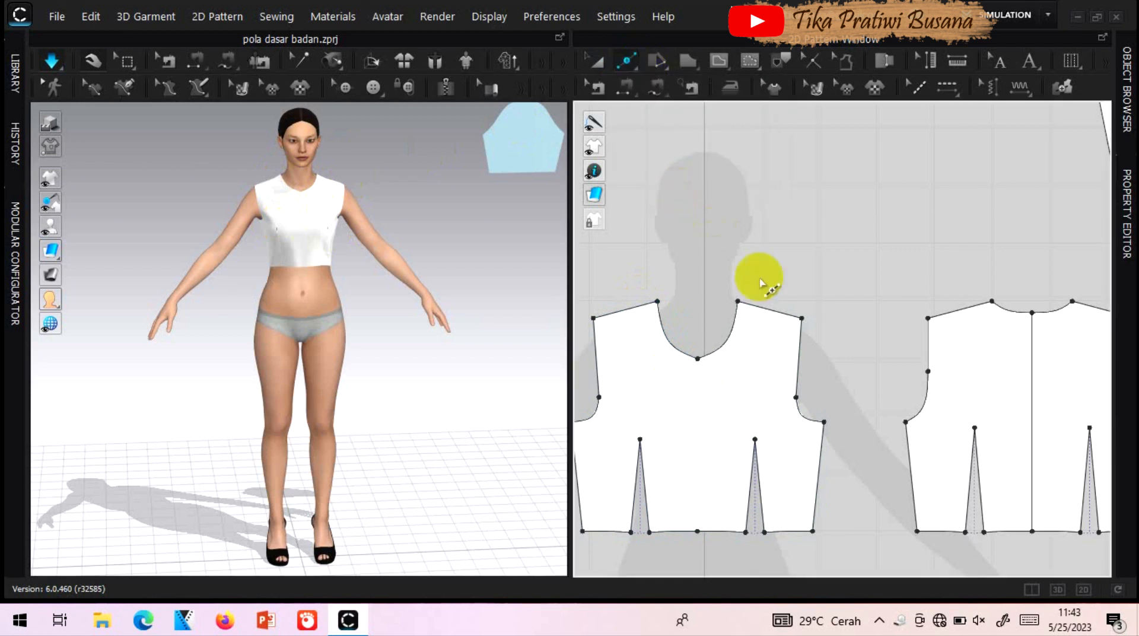
{"action": "right_click", "coordinate": [766, 309]}
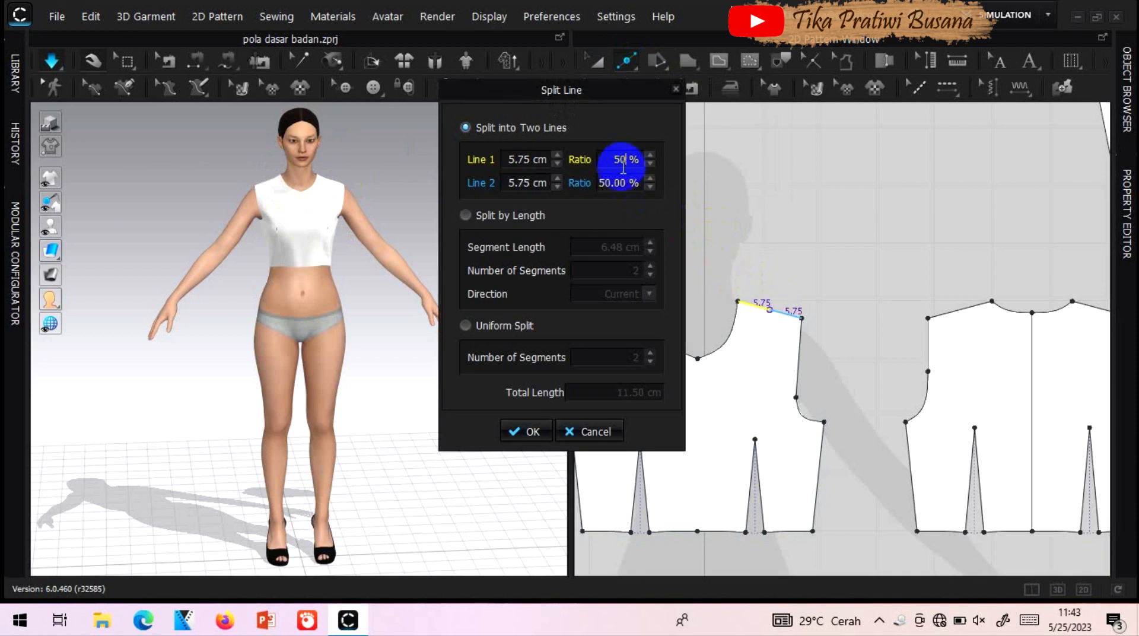
{"action": "left_click", "coordinate": [516, 431]}
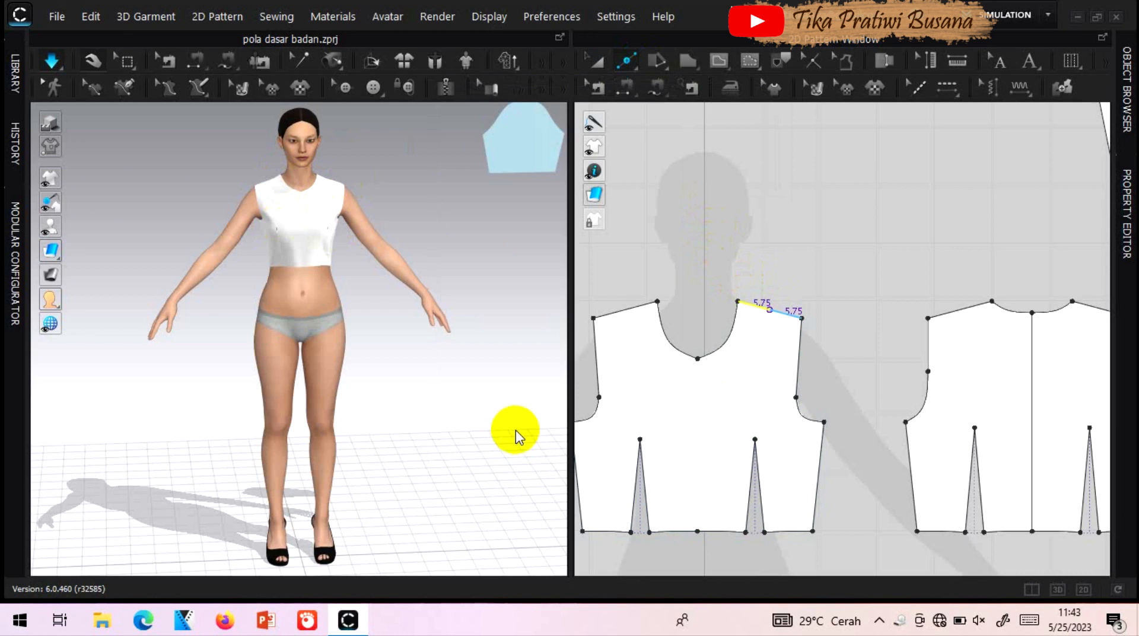
{"action": "left_click", "coordinate": [627, 310]}
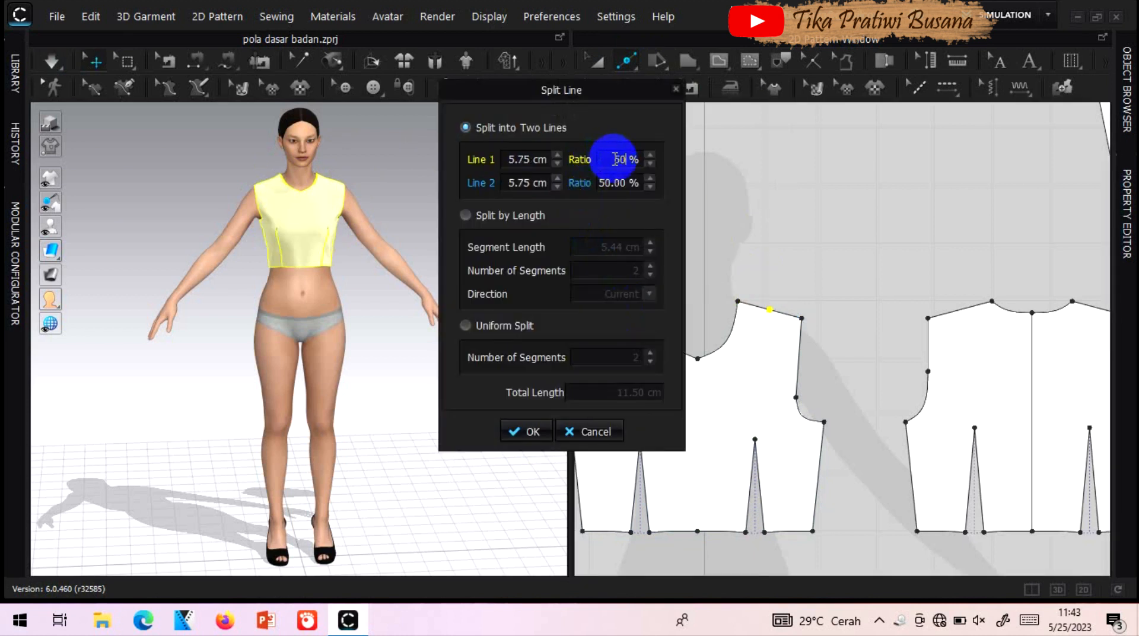
{"action": "left_click", "coordinate": [529, 433]}
- Draw an internal polyline between the front shoulder midpoints, with segments about 13 cm down and 10.3 cm to a centre-front point, roughly mirrored
{"action": "left_click", "coordinate": [693, 64]}
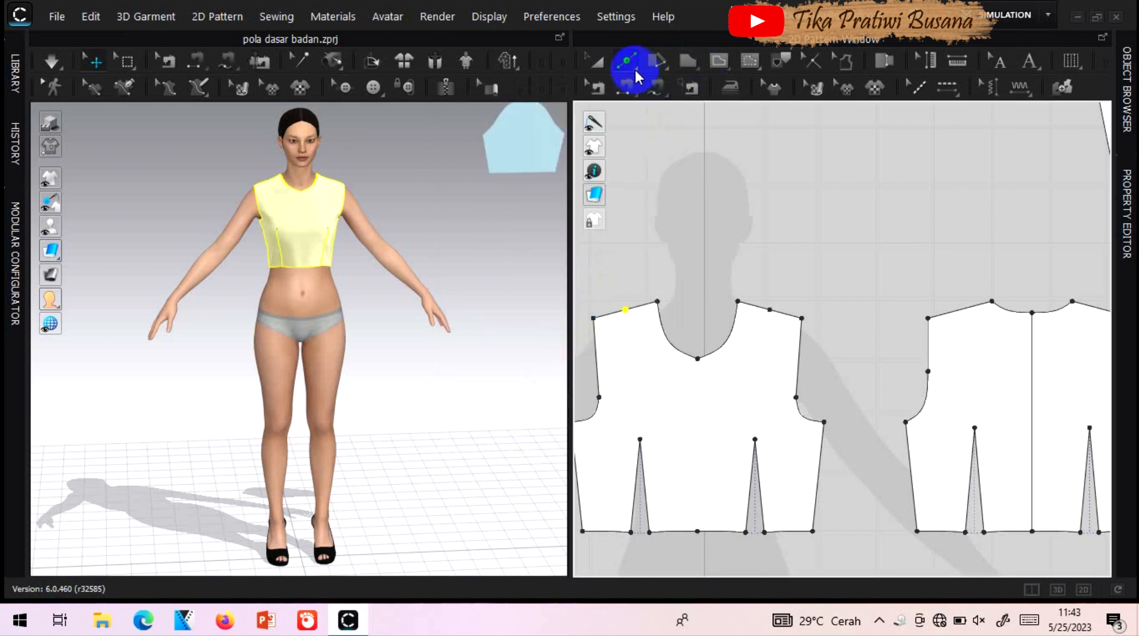
{"action": "left_click", "coordinate": [731, 67]}
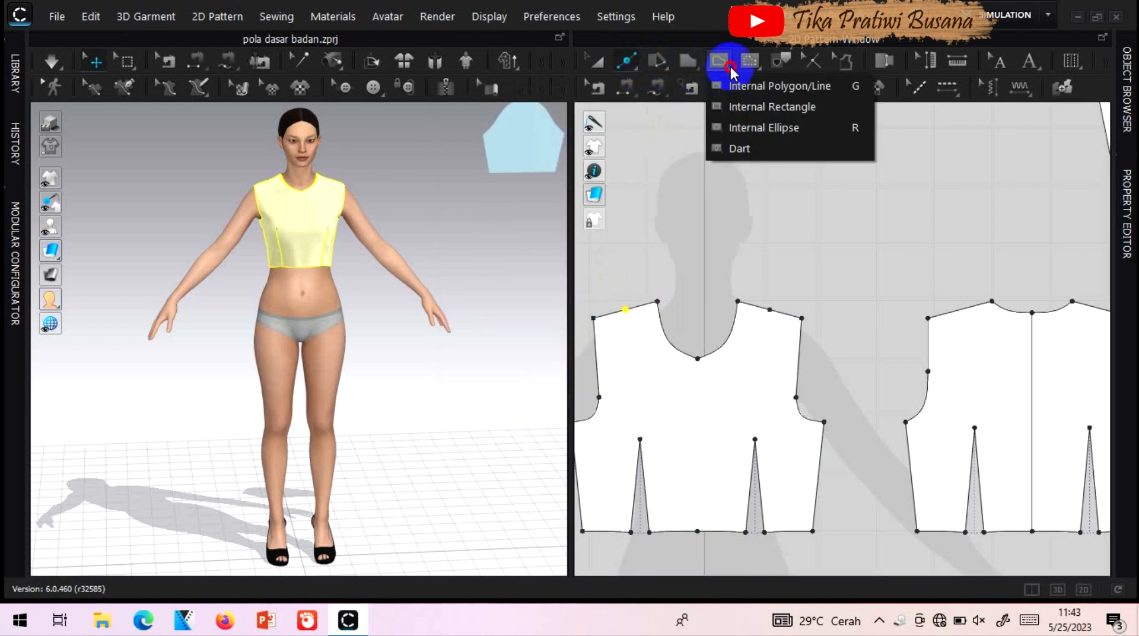
{"action": "left_click", "coordinate": [758, 86]}
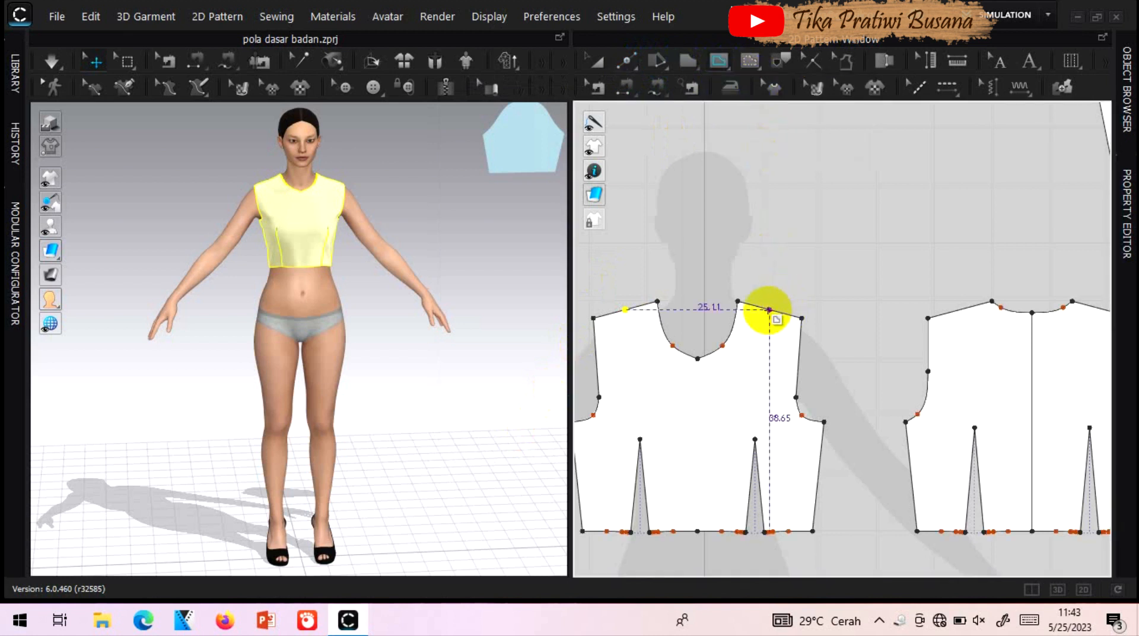
{"action": "left_click", "coordinate": [769, 310]}
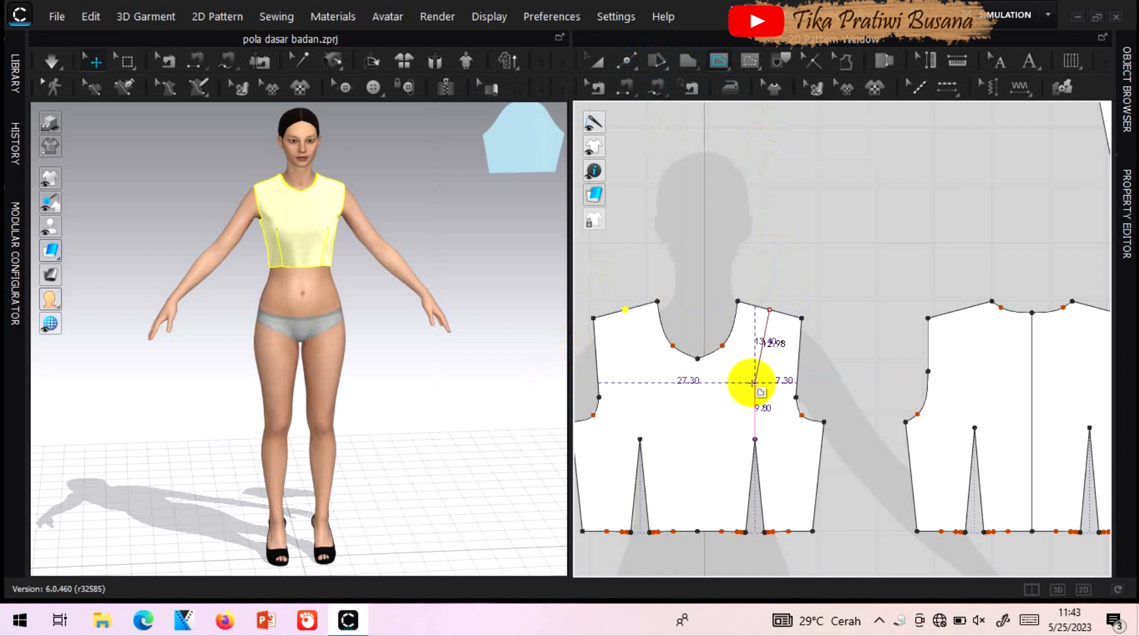
{"action": "left_click", "coordinate": [754, 383]}
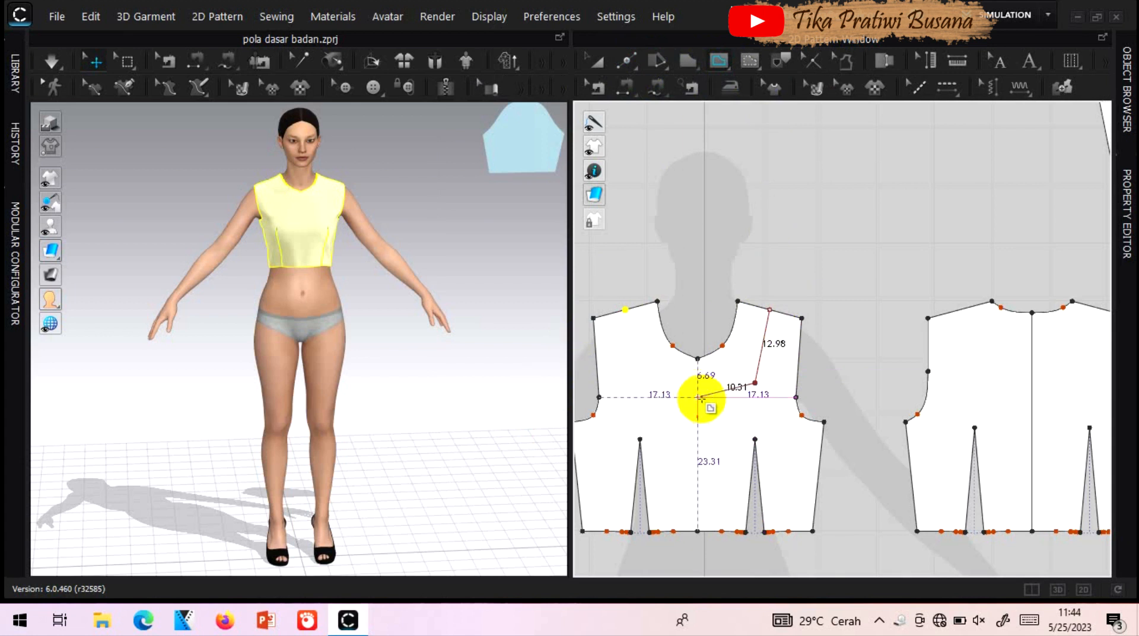
{"action": "left_click", "coordinate": [698, 397]}
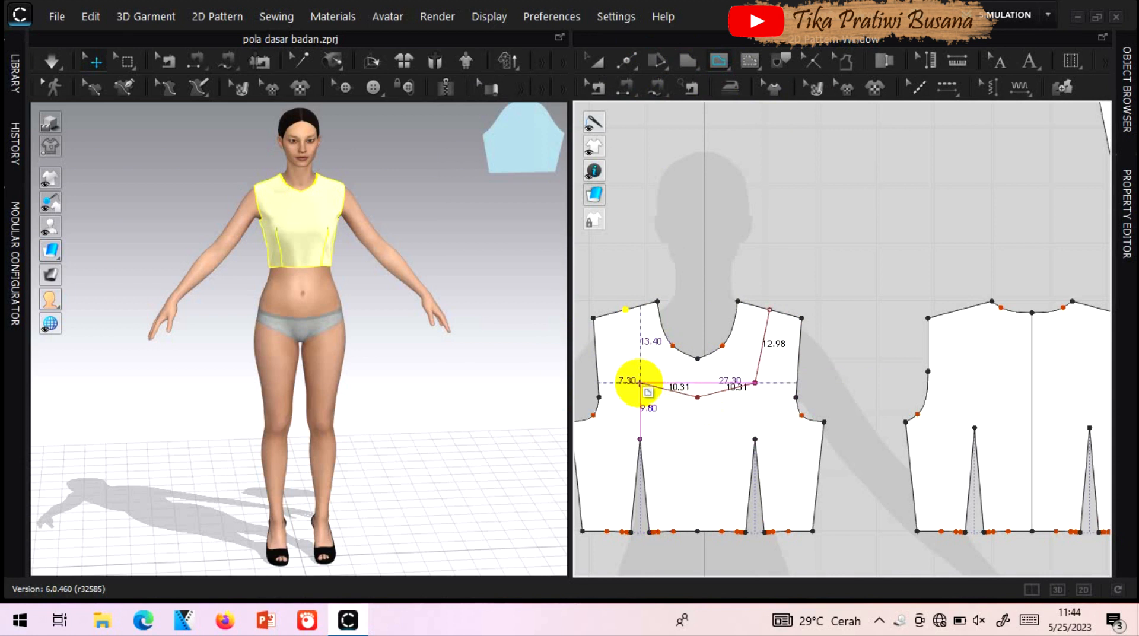
{"action": "left_click", "coordinate": [640, 383]}
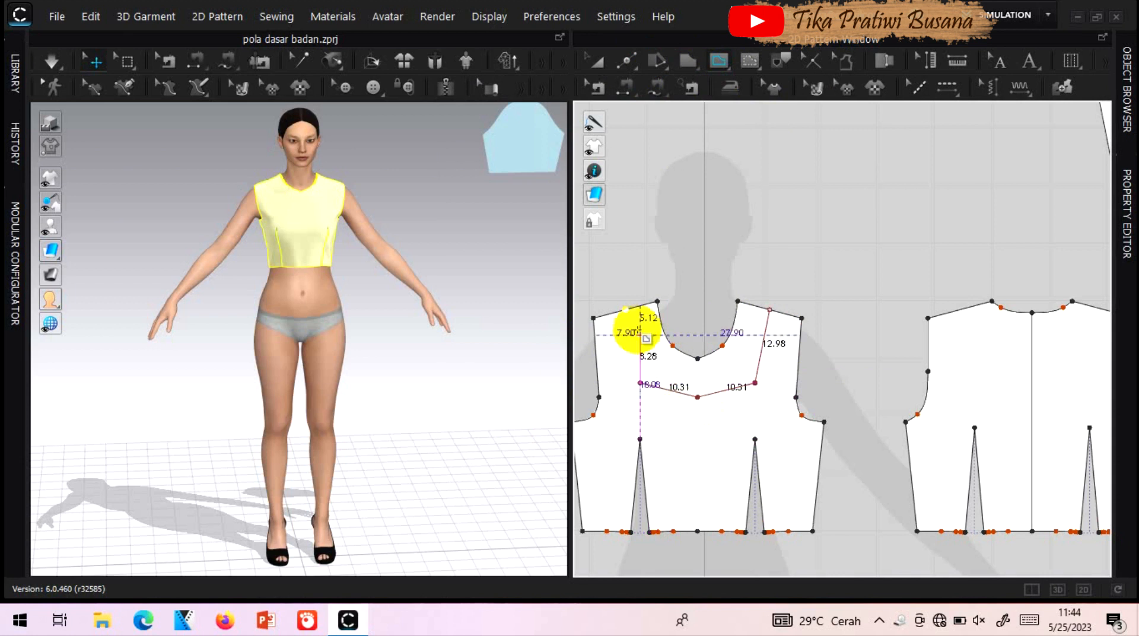
{"action": "left_click", "coordinate": [621, 311]}
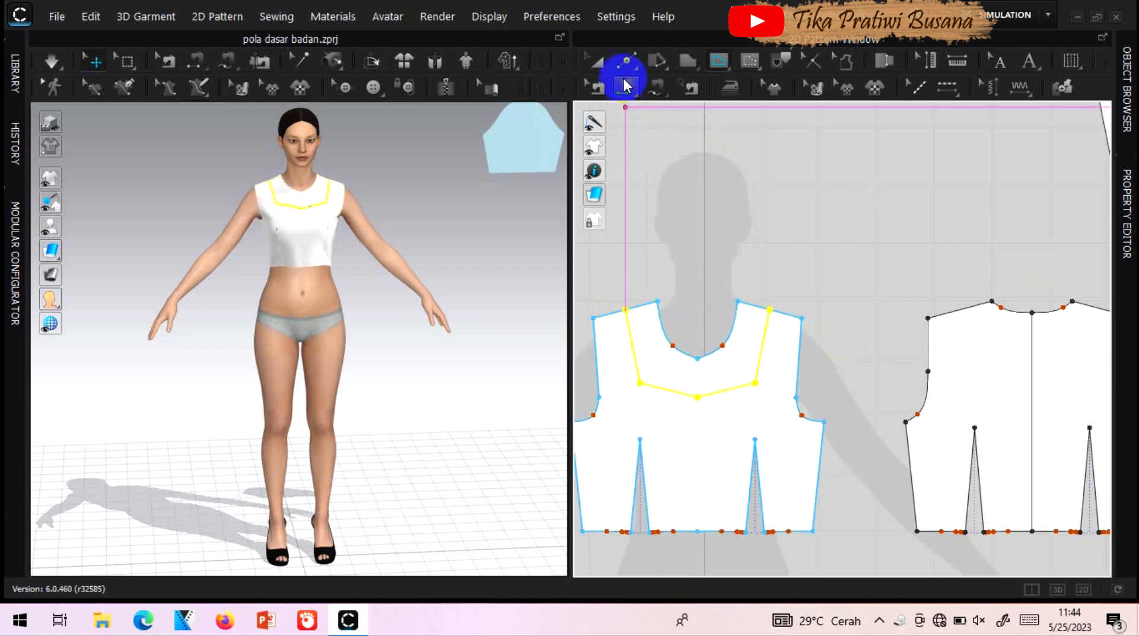
- Cut the front bodice along the internal neckline line and delete the separated neck piece
{"action": "left_click", "coordinate": [598, 62]}
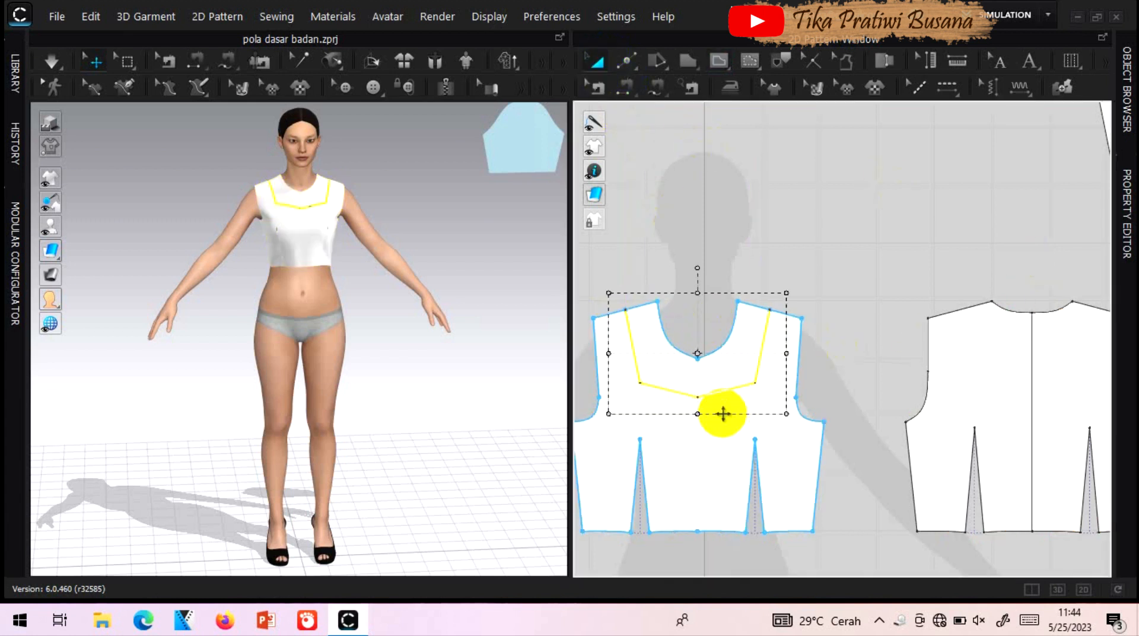
{"action": "right_click", "coordinate": [717, 393]}
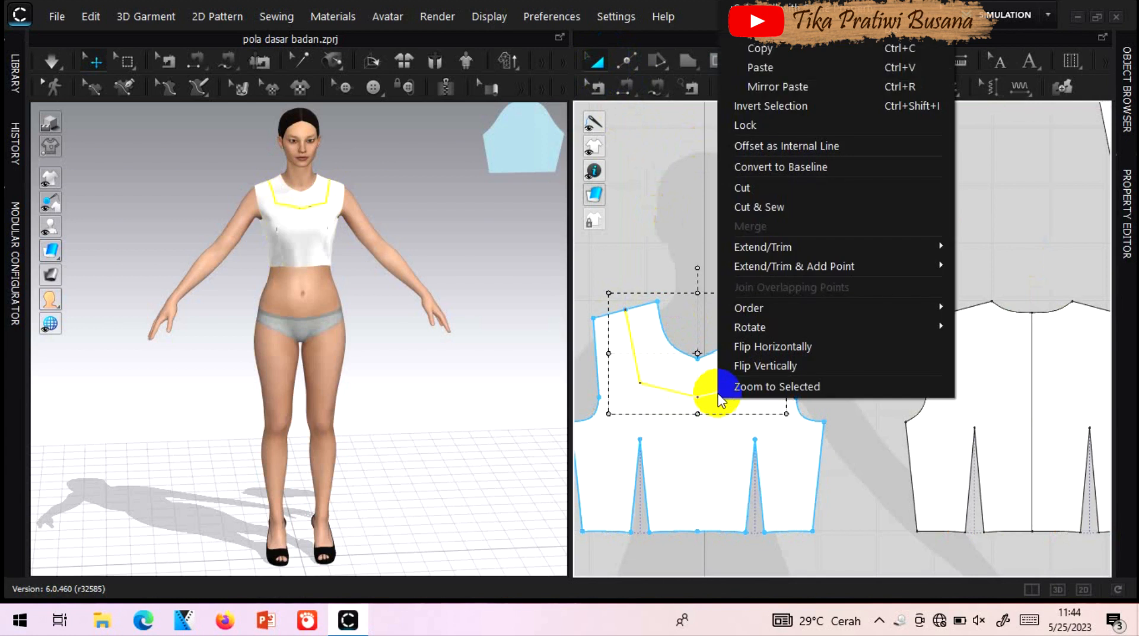
{"action": "left_click", "coordinate": [766, 196]}
{"action": "left_click", "coordinate": [695, 383]}
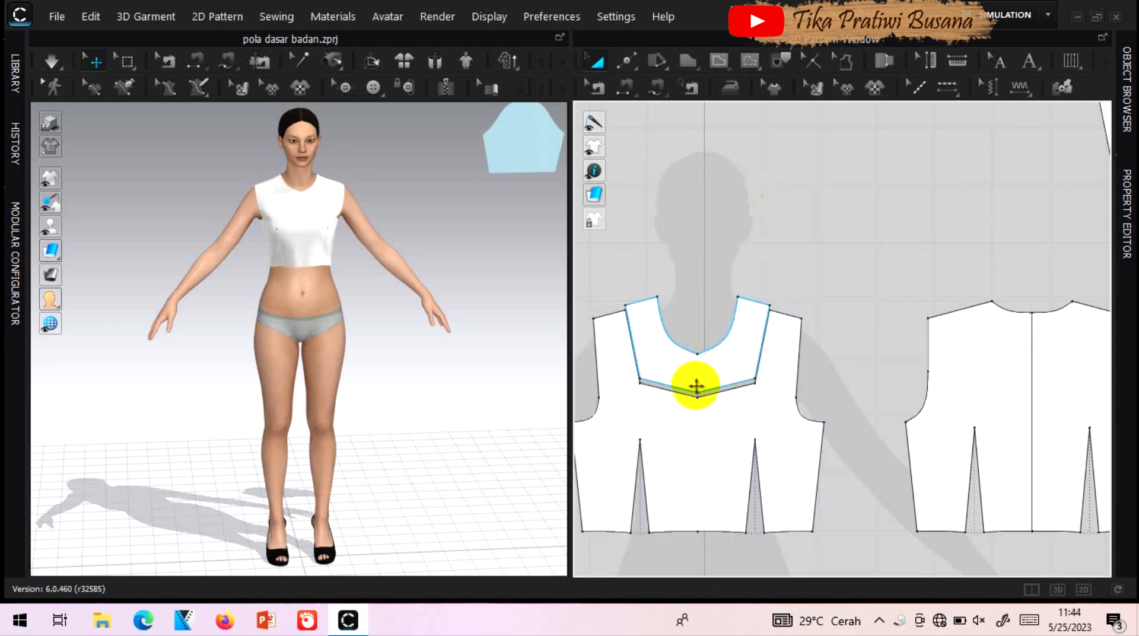
{"action": "key", "text": "Delete"}
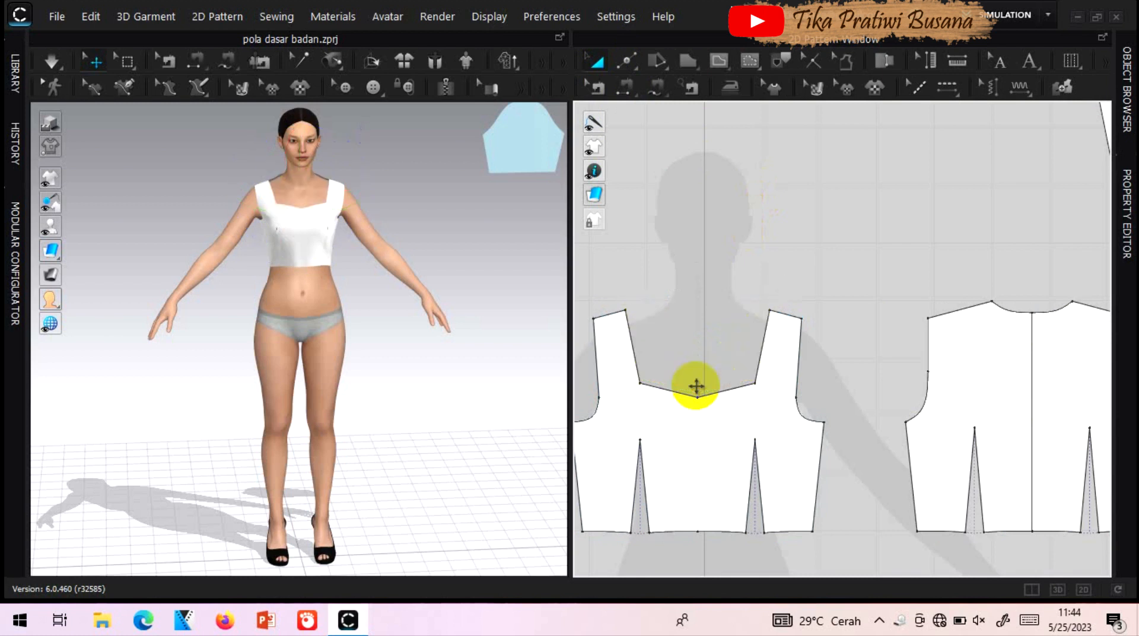
- Split the shoulder lines of both back pieces into two lines at a 50% ratio
{"action": "left_click", "coordinate": [597, 88]}
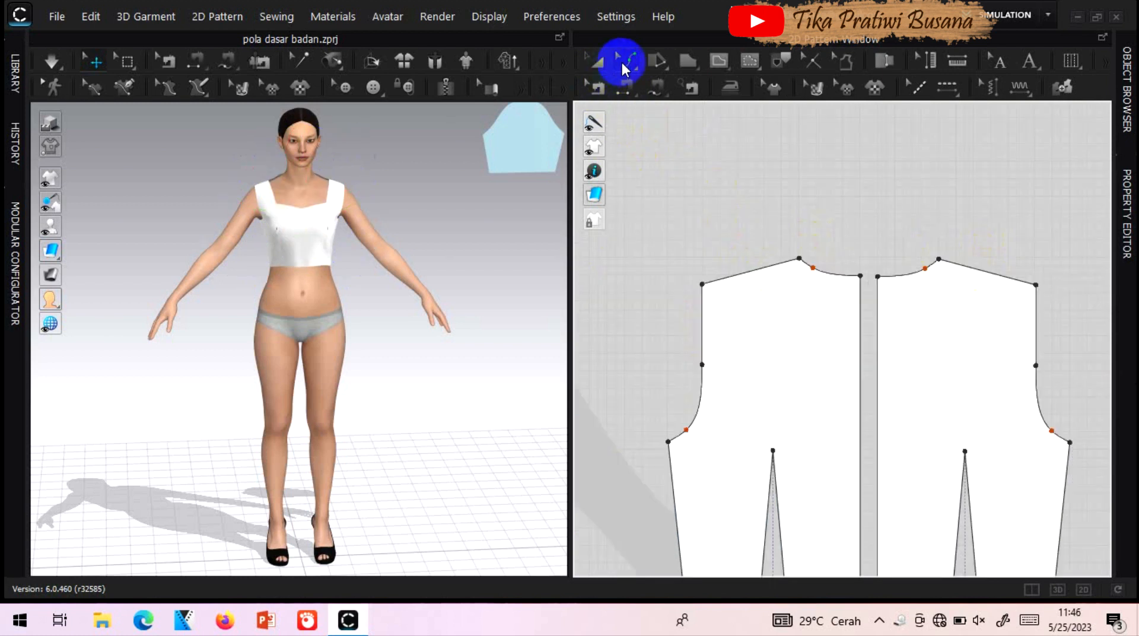
{"action": "left_click", "coordinate": [621, 60]}
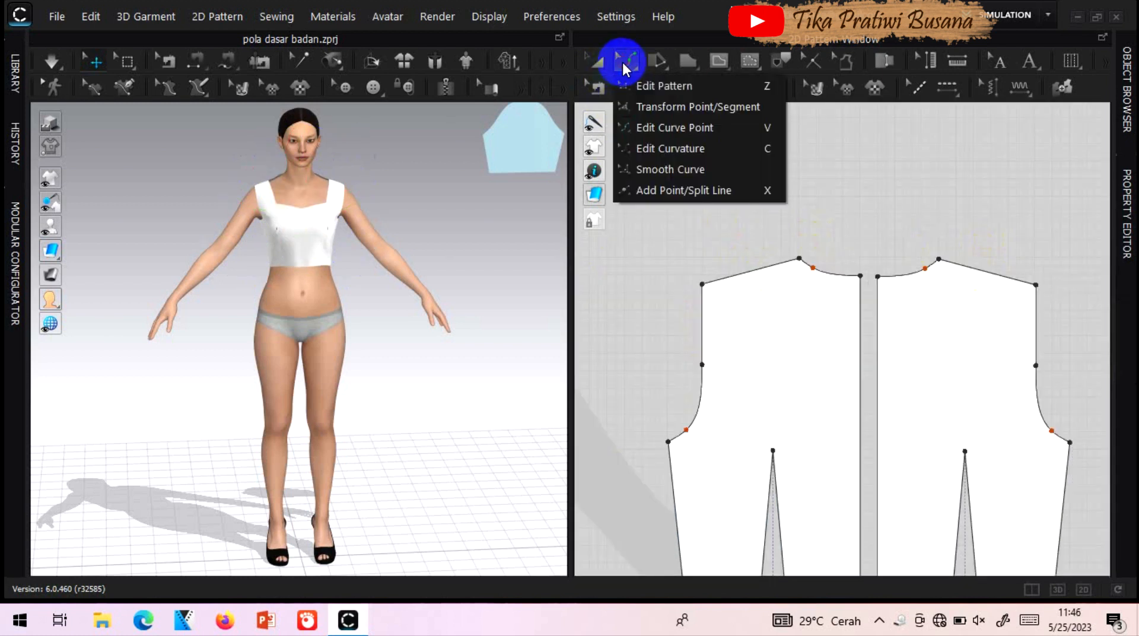
{"action": "left_click", "coordinate": [679, 191]}
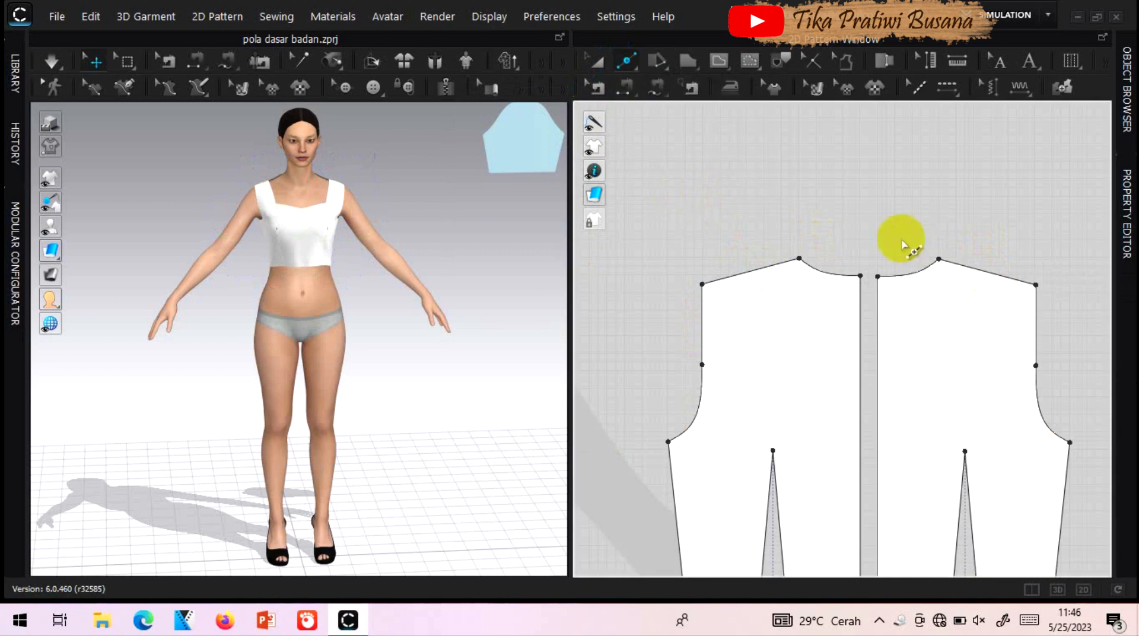
{"action": "left_click", "coordinate": [990, 274]}
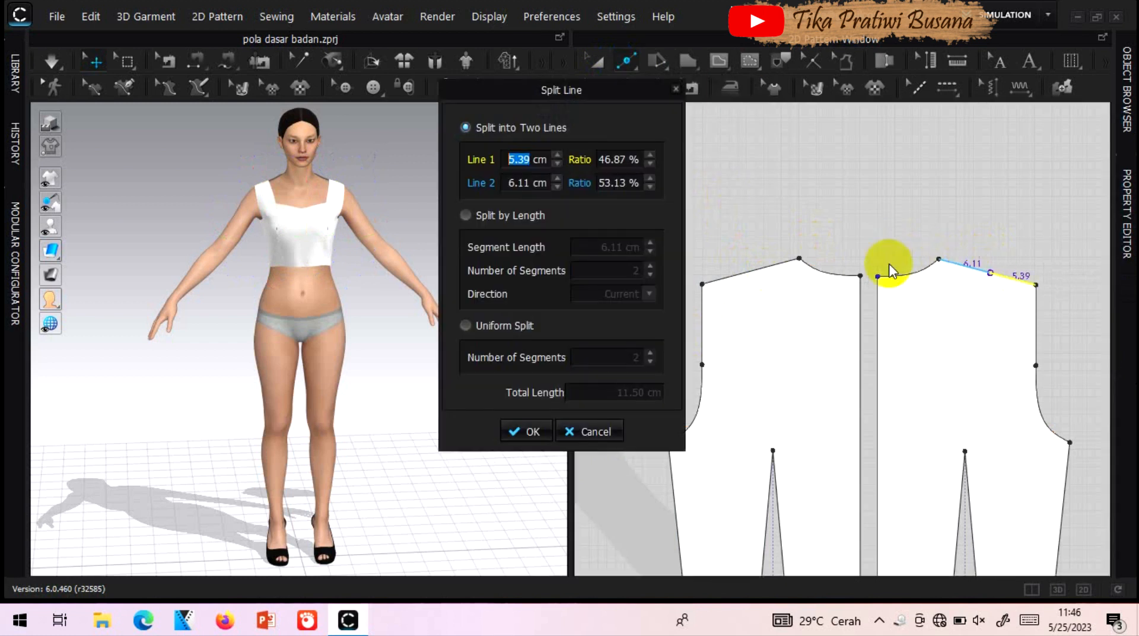
{"action": "double_click", "coordinate": [611, 158]}
{"action": "type", "text": "50"}
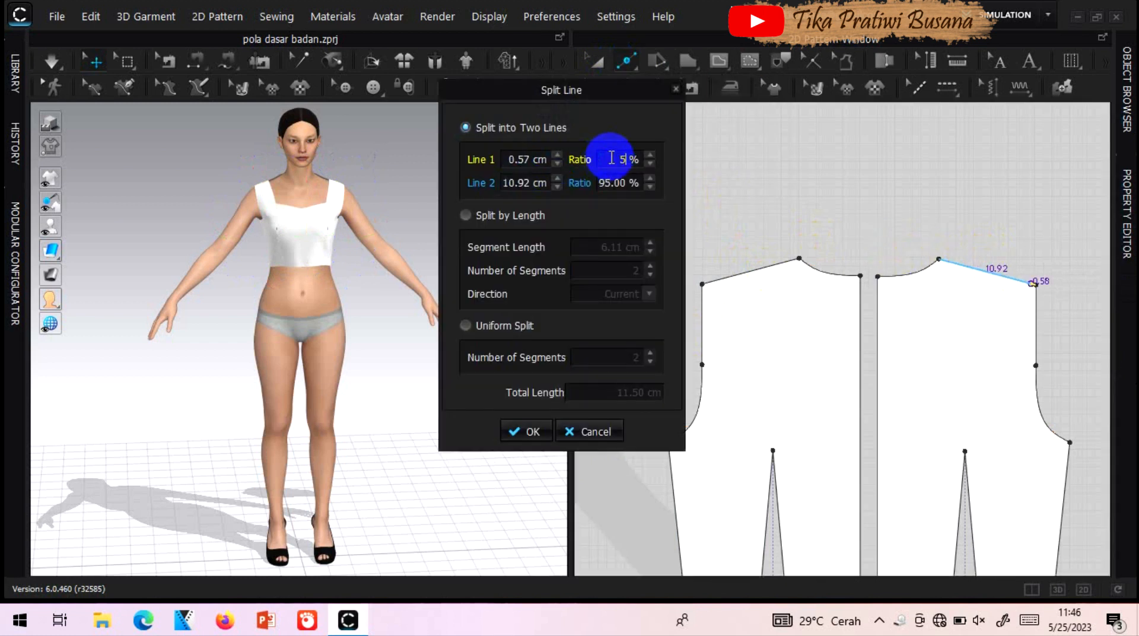
{"action": "left_click", "coordinate": [544, 432]}
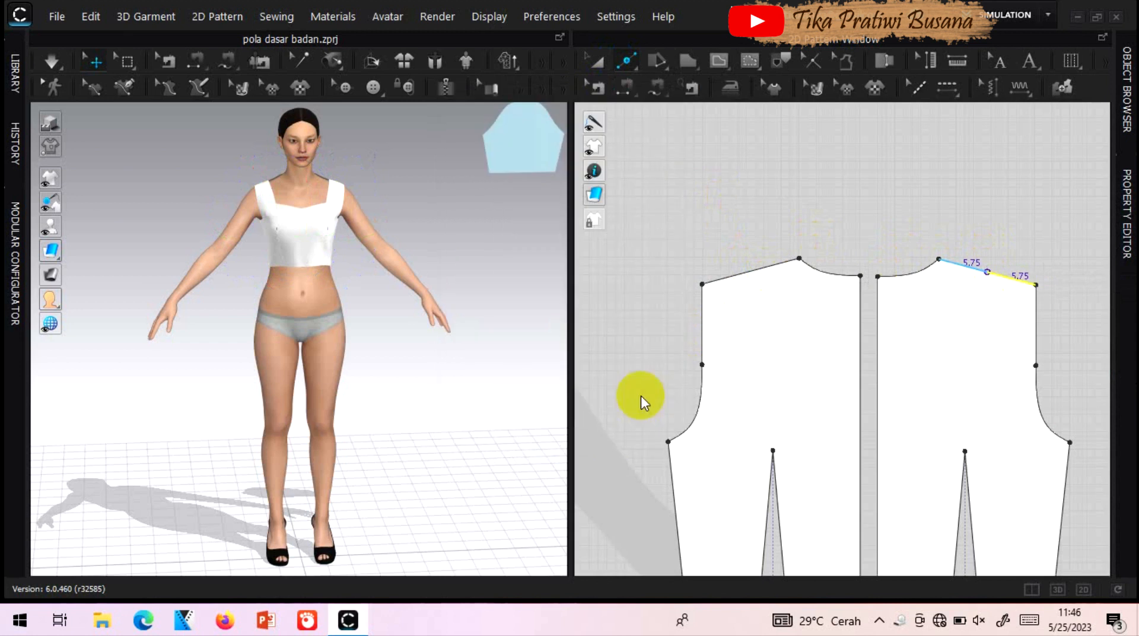
{"action": "left_click", "coordinate": [750, 271]}
{"action": "double_click", "coordinate": [616, 158]}
{"action": "type", "text": "50"}
{"action": "left_click", "coordinate": [522, 429]}
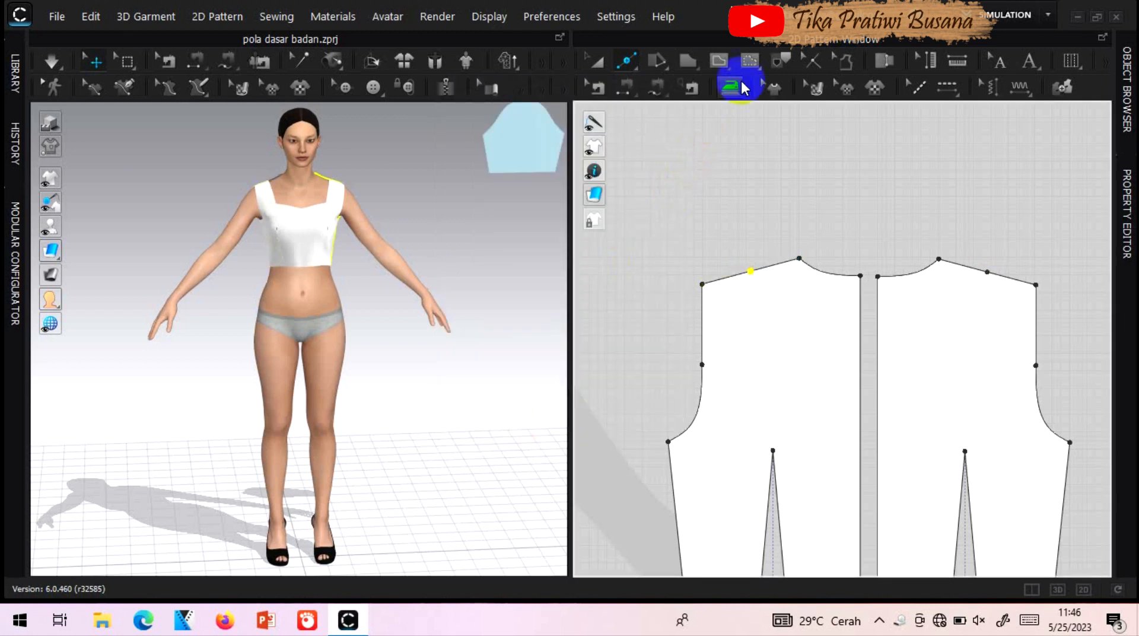
- Draw an internal line on the right-hand back piece from the shoulder midpoint about 2.8 cm down, ending on the centre-back edge
{"action": "left_click", "coordinate": [727, 66]}
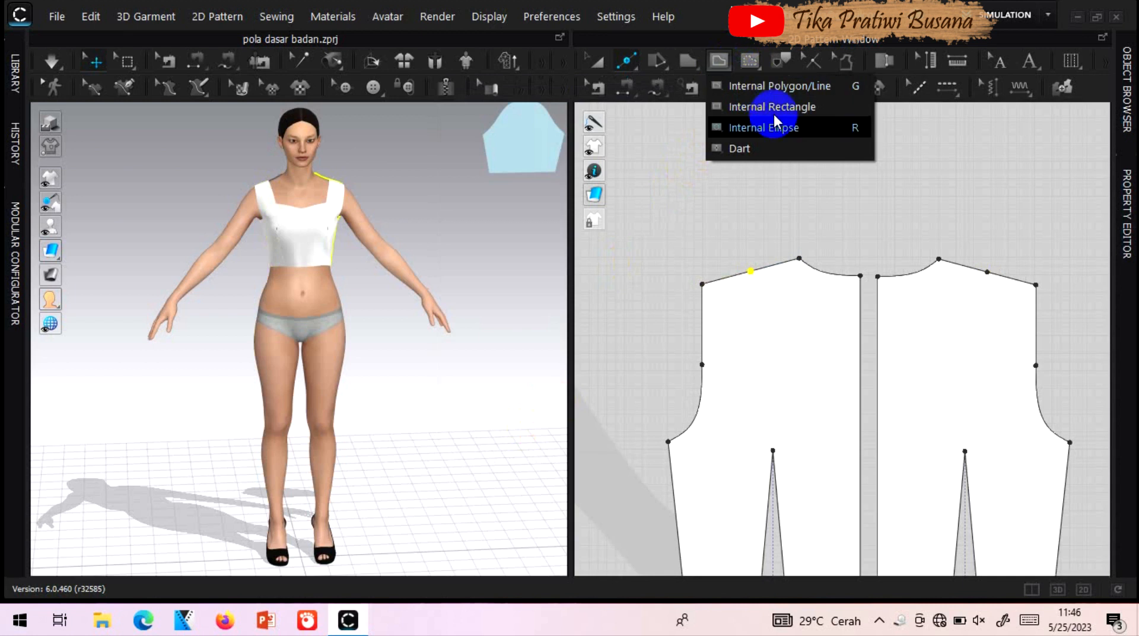
{"action": "left_click", "coordinate": [801, 86]}
{"action": "left_click", "coordinate": [988, 272]}
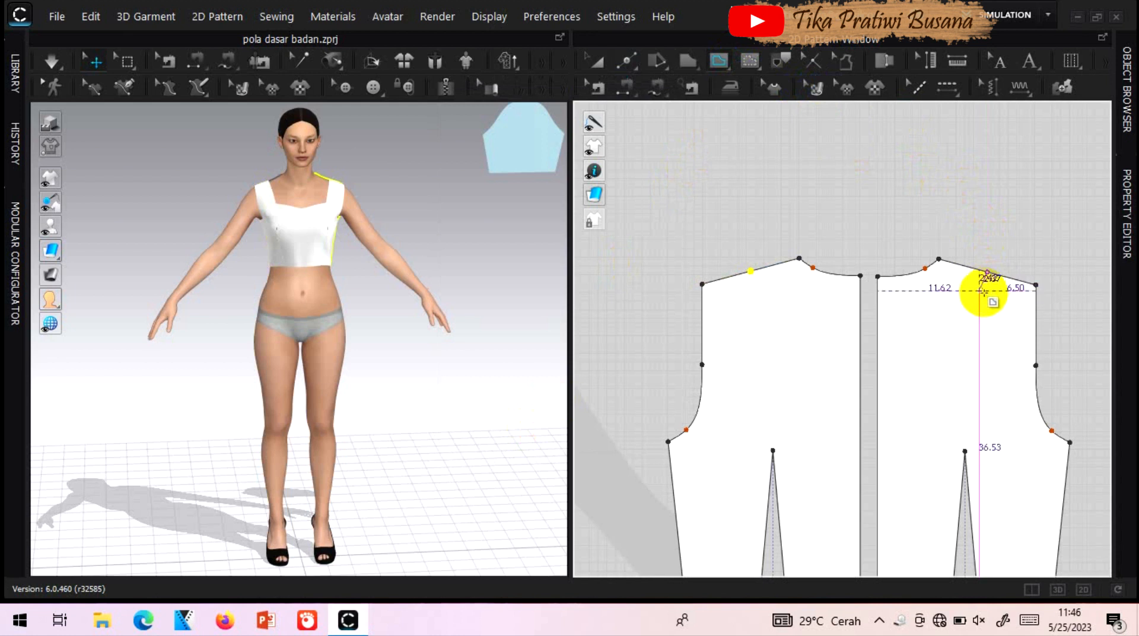
{"action": "left_click", "coordinate": [987, 296]}
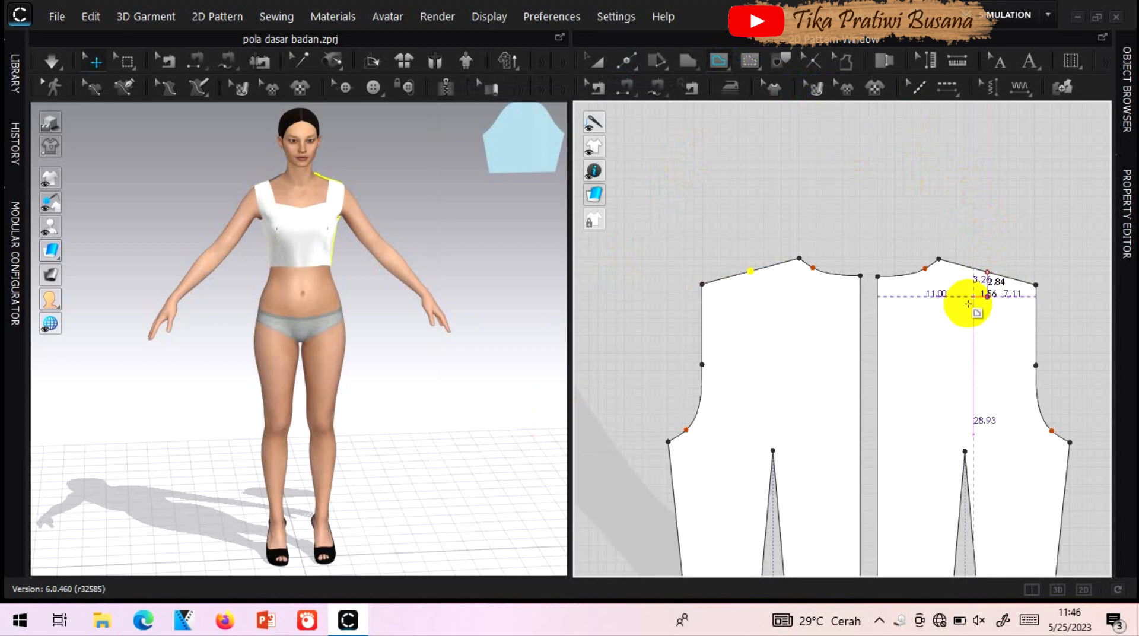
{"action": "left_click", "coordinate": [878, 317]}
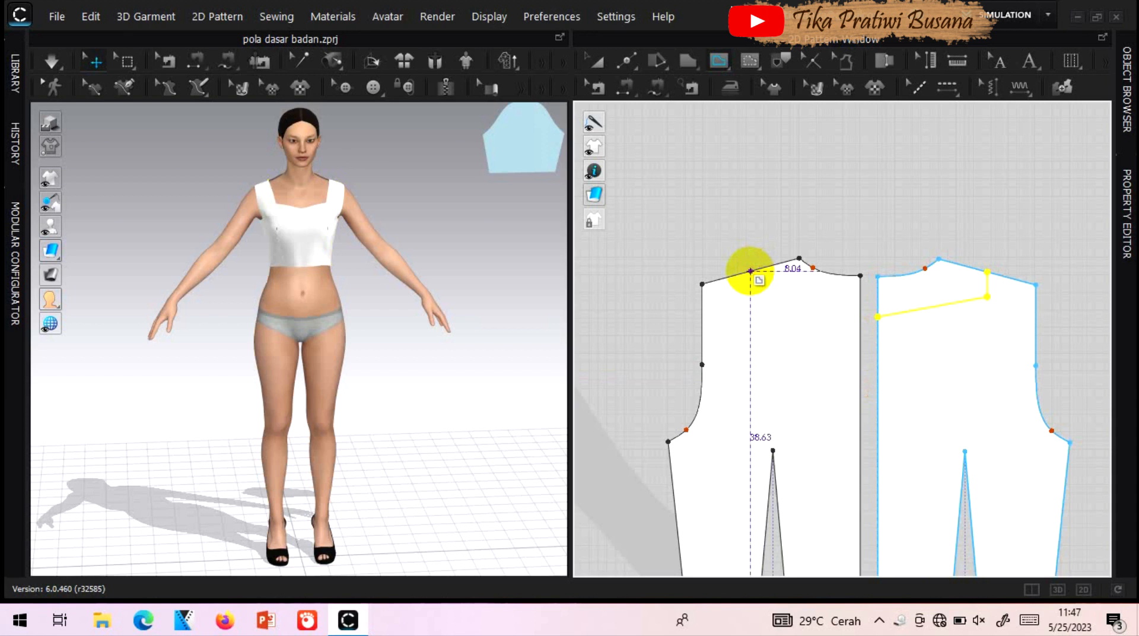
- Draw an internal line on the left-hand back piece, about 4 cm down from the shoulder midpoint and about 11.7 cm to the centre-back edge
{"action": "left_click", "coordinate": [751, 270]}
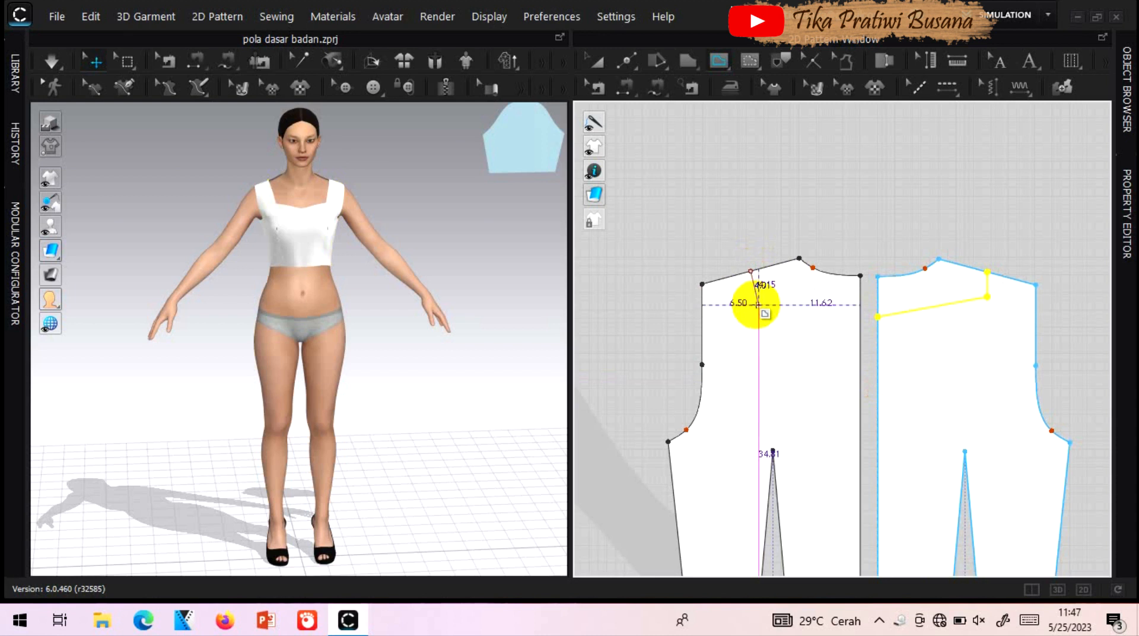
{"action": "left_click", "coordinate": [759, 305]}
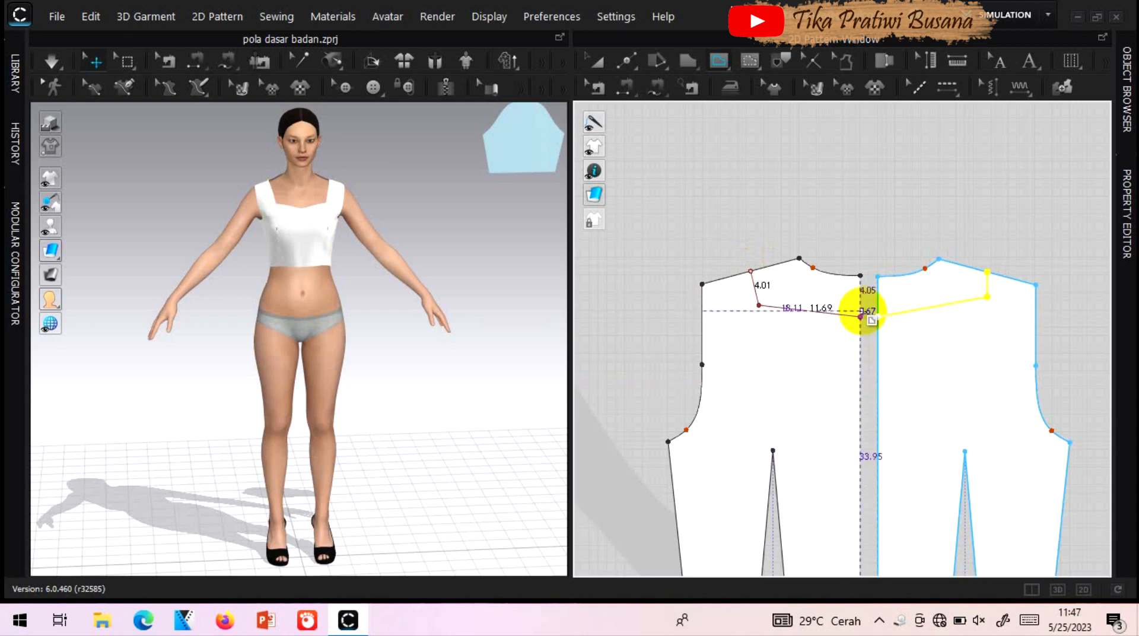
{"action": "left_click", "coordinate": [860, 318]}
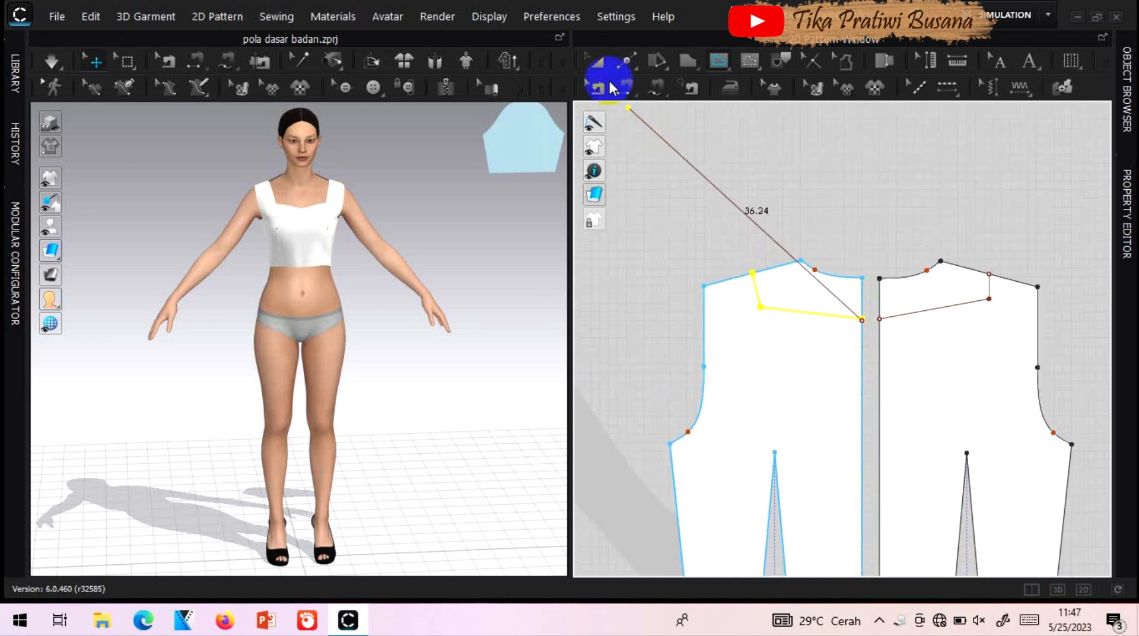
- Cut both back bodice pieces along their internal neckline lines
{"action": "left_click", "coordinate": [599, 63]}
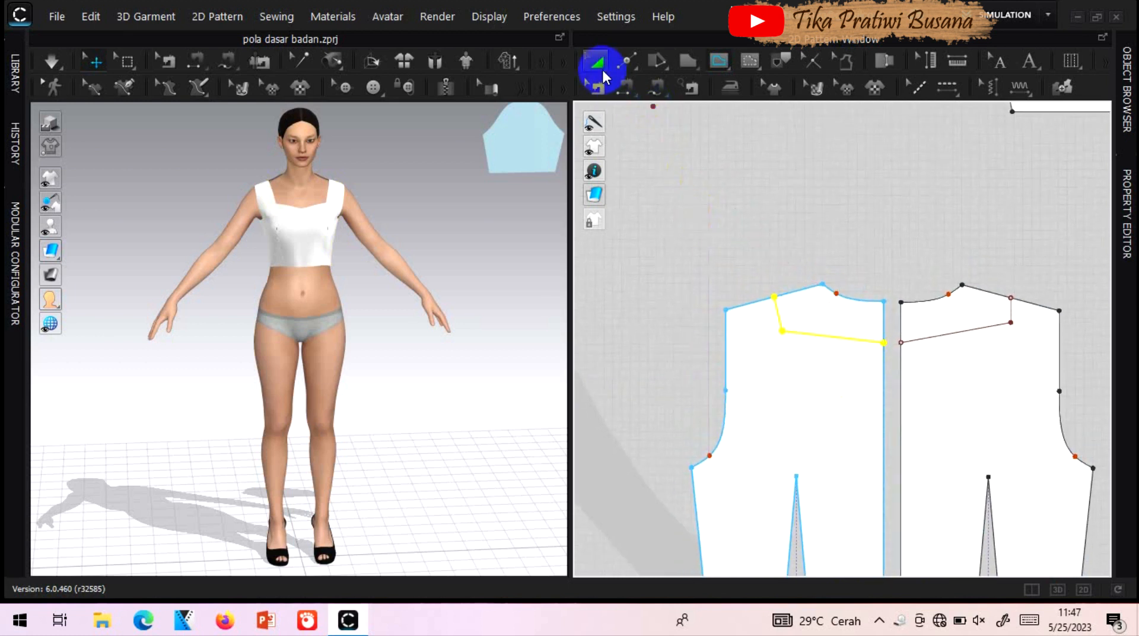
{"action": "right_click", "coordinate": [806, 333]}
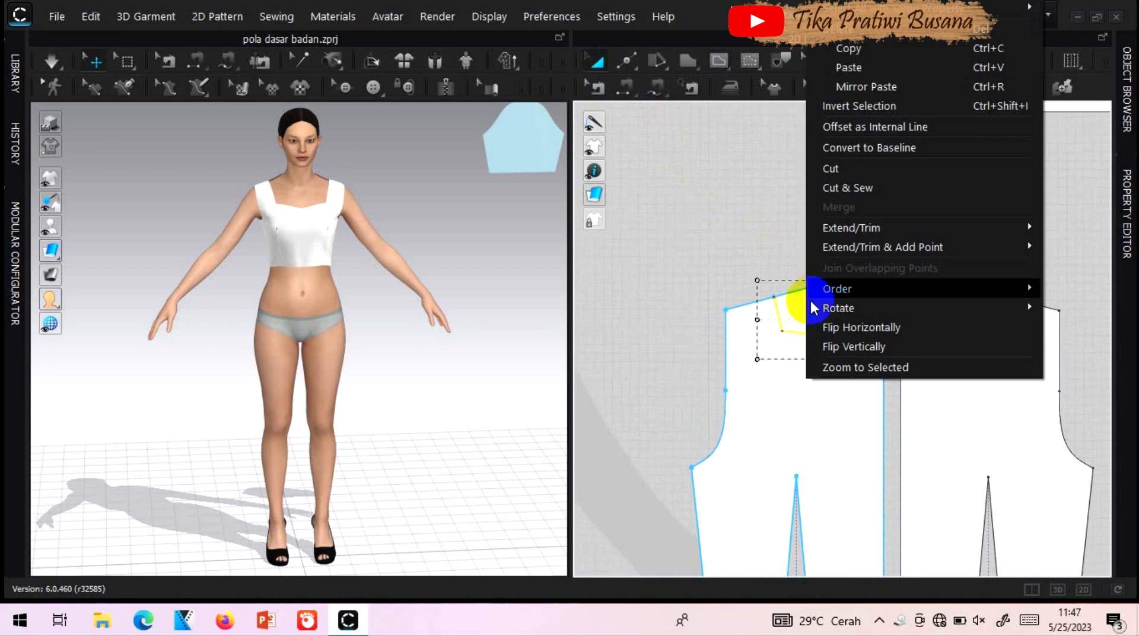
{"action": "left_click", "coordinate": [842, 171]}
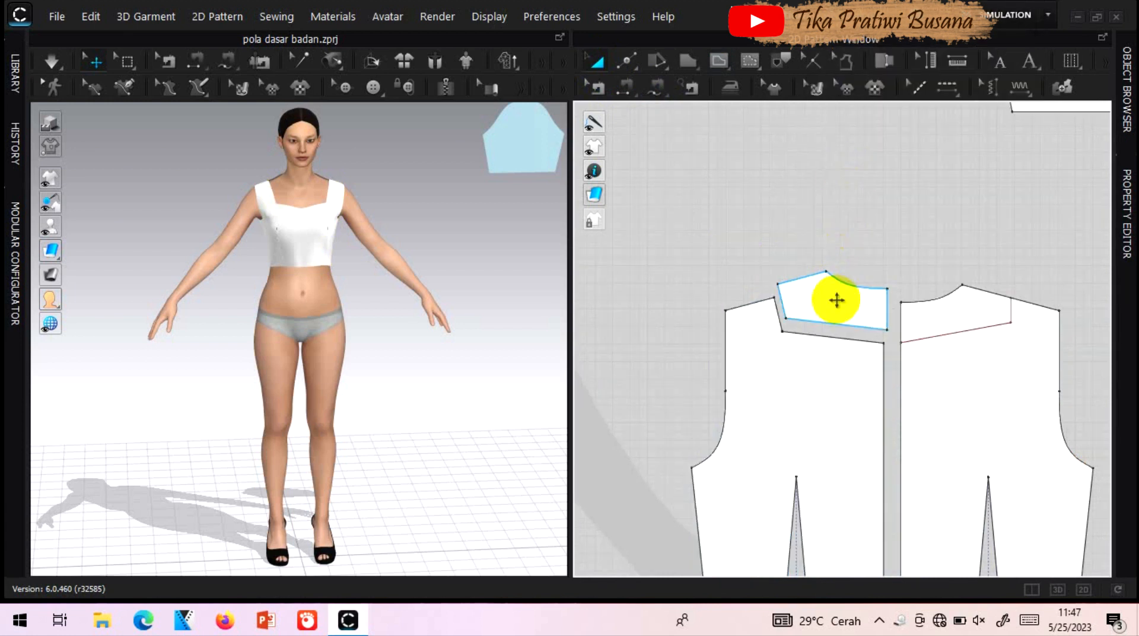
{"action": "left_click", "coordinate": [921, 342]}
{"action": "left_click", "coordinate": [926, 334]}
{"action": "right_click", "coordinate": [926, 334]}
{"action": "left_click", "coordinate": [926, 171]}
- Delete the two separated neck pieces above the back bodice
{"action": "left_click", "coordinate": [944, 294]}
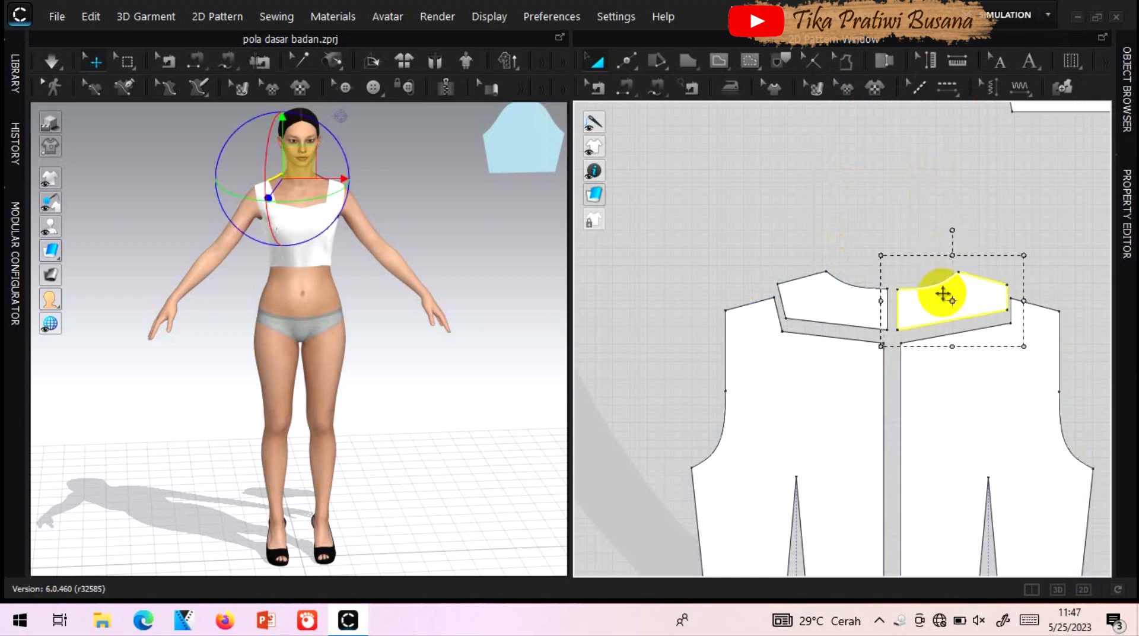
{"action": "key", "text": "Delete"}
{"action": "left_click", "coordinate": [819, 297]}
{"action": "key", "text": "Delete"}
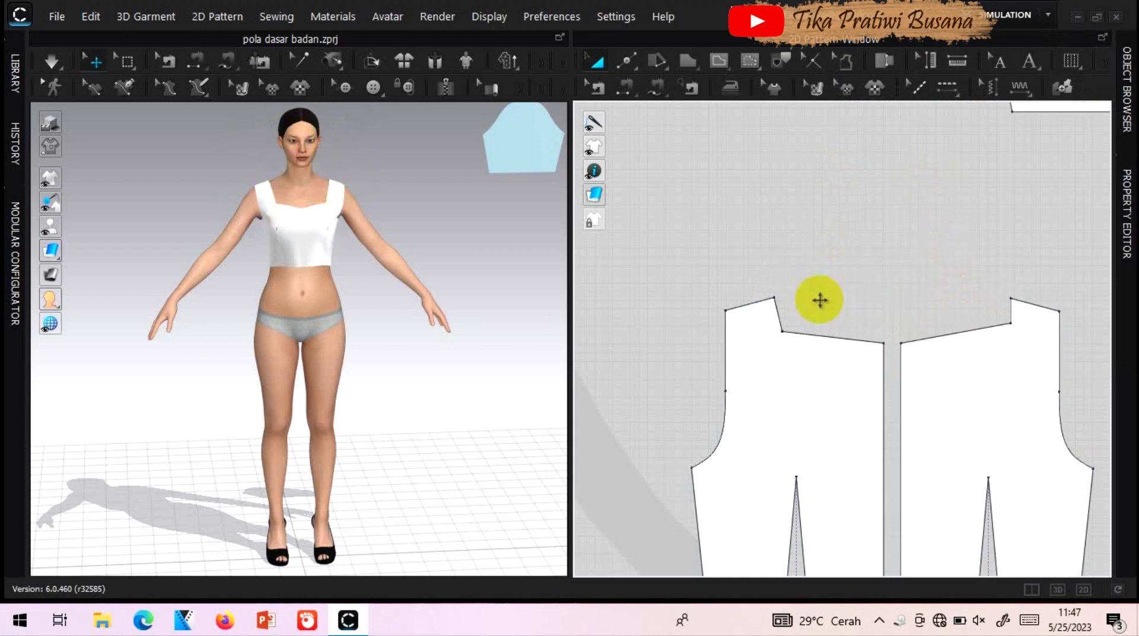
- Simulate the bodice and check the reshaped neckline on the avatar from the back and the front
{"action": "right_click", "coordinate": [491, 335]}
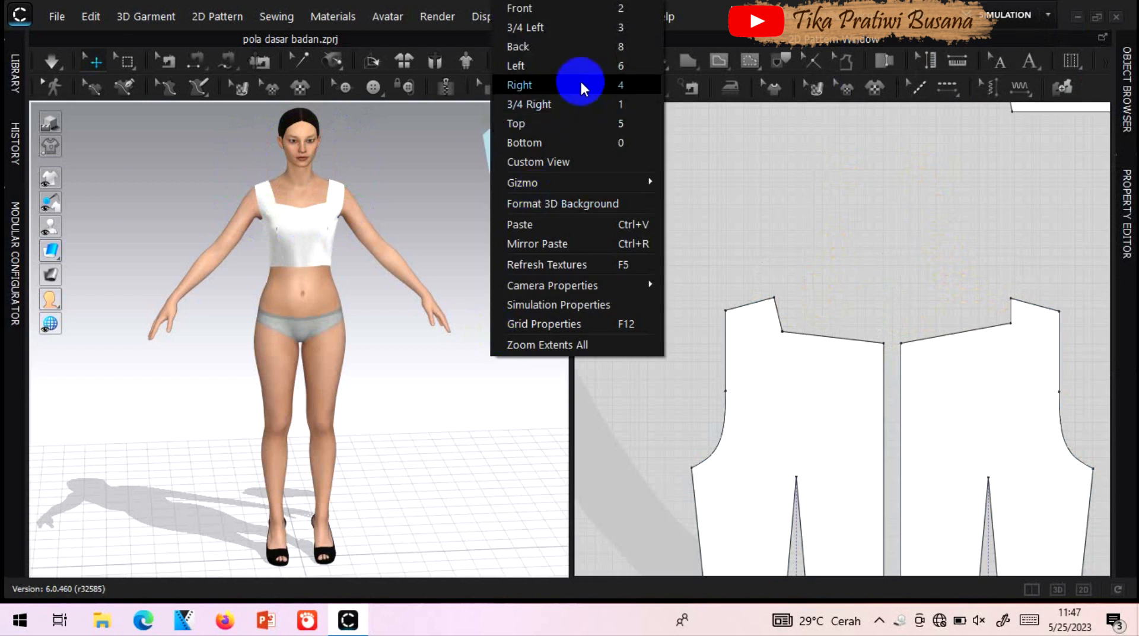
{"action": "left_click", "coordinate": [579, 47]}
{"action": "mouse_move", "coordinate": [460, 225]}
{"action": "right_mouse_down"}
{"action": "mouse_move", "coordinate": [465, 272]}
{"action": "mouse_move", "coordinate": [437, 201]}
{"action": "mouse_move", "coordinate": [442, 229]}
{"action": "right_mouse_up"}
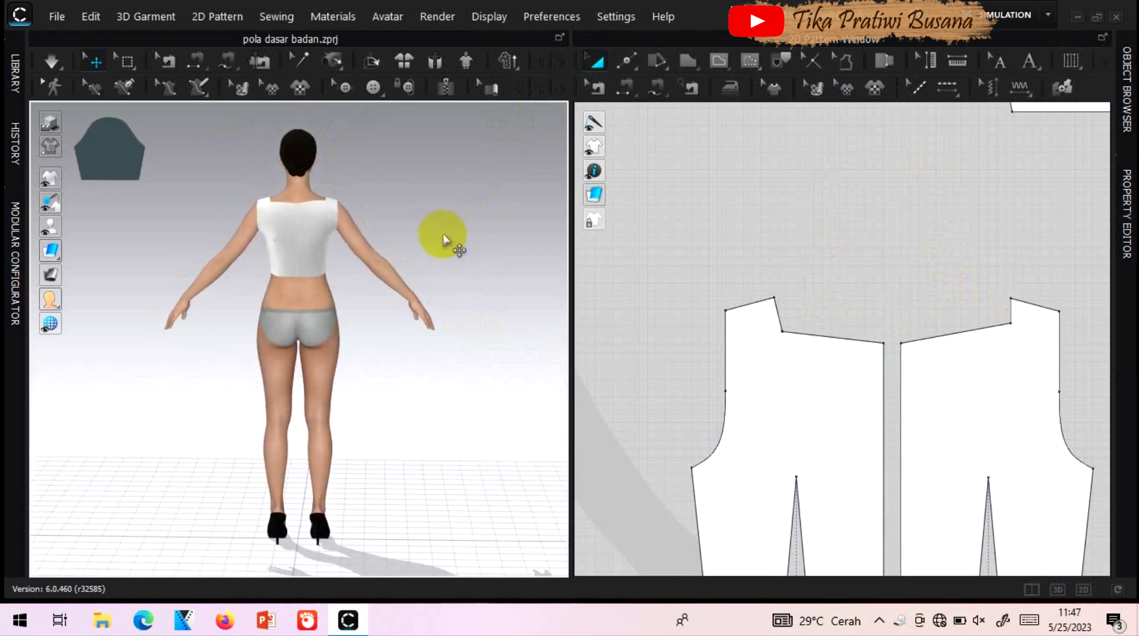
{"action": "scroll", "coordinate": [445, 243], "scroll_direction": "up", "scroll_amount": 5}
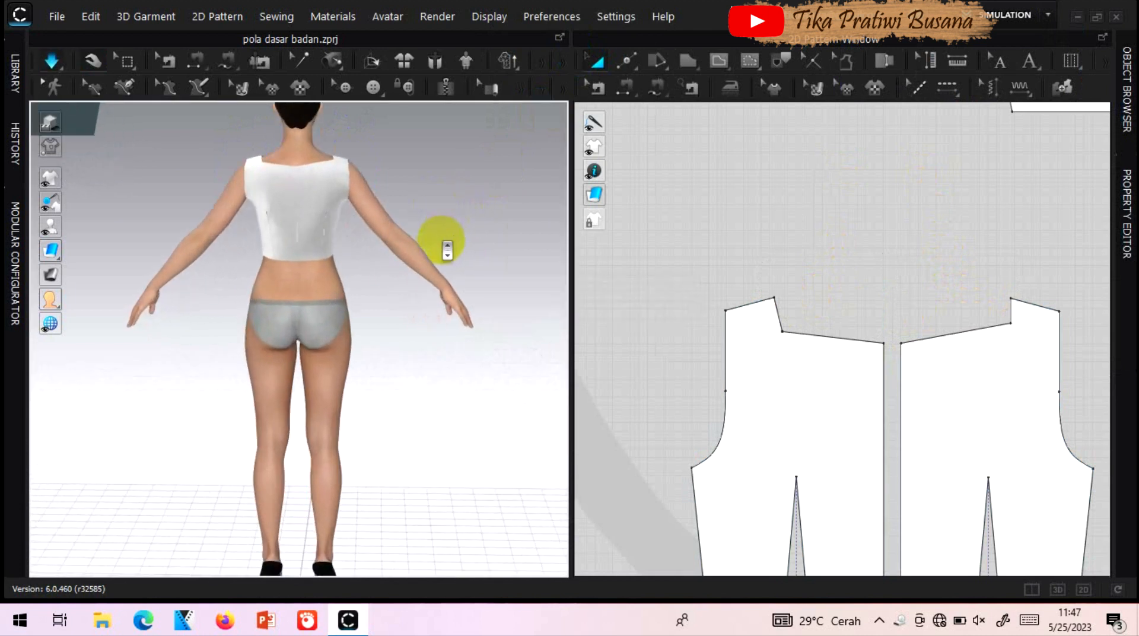
{"action": "right_click_drag", "start_coordinate": [436, 164], "coordinate": [656, 158]}
{"action": "key", "text": "2"}
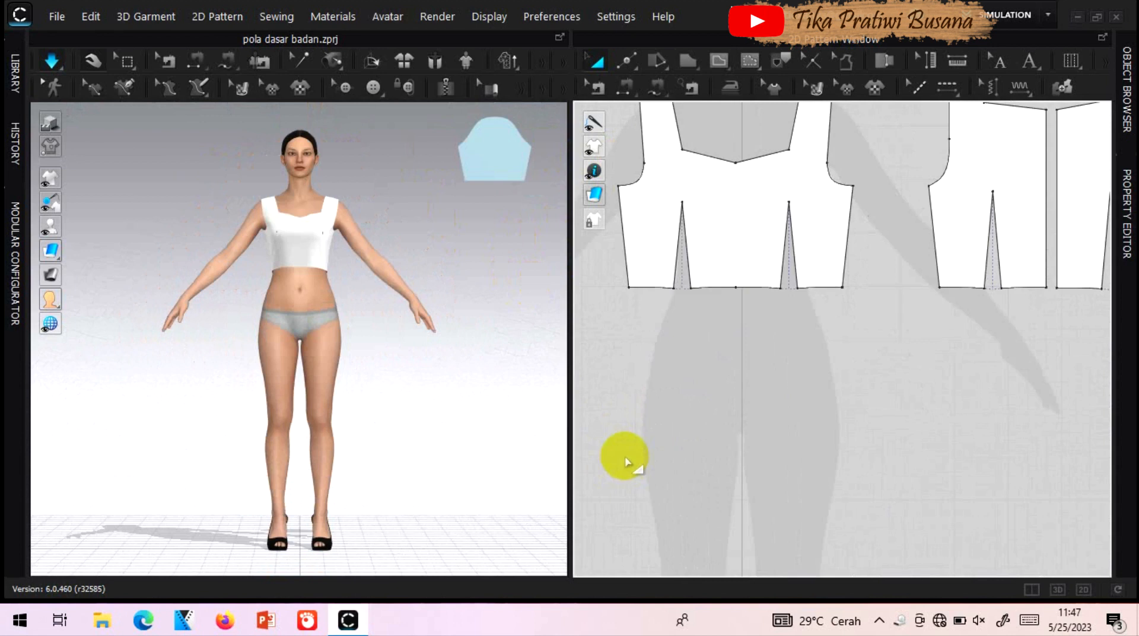
- Look up the avatar's waist circumference among the detailed body sizes in the Avatar Editor
{"action": "scroll", "coordinate": [659, 448], "scroll_direction": "down", "scroll_amount": 3}
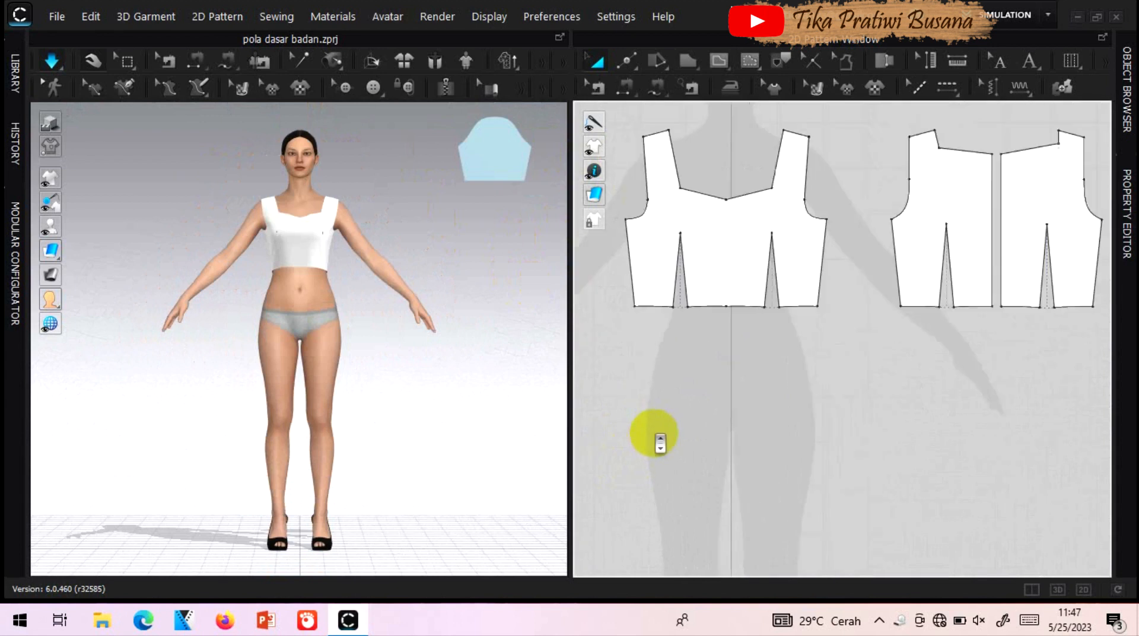
{"action": "scroll", "coordinate": [682, 499], "scroll_direction": "up", "scroll_amount": 3}
{"action": "scroll", "coordinate": [687, 502], "scroll_direction": "up", "scroll_amount": 1}
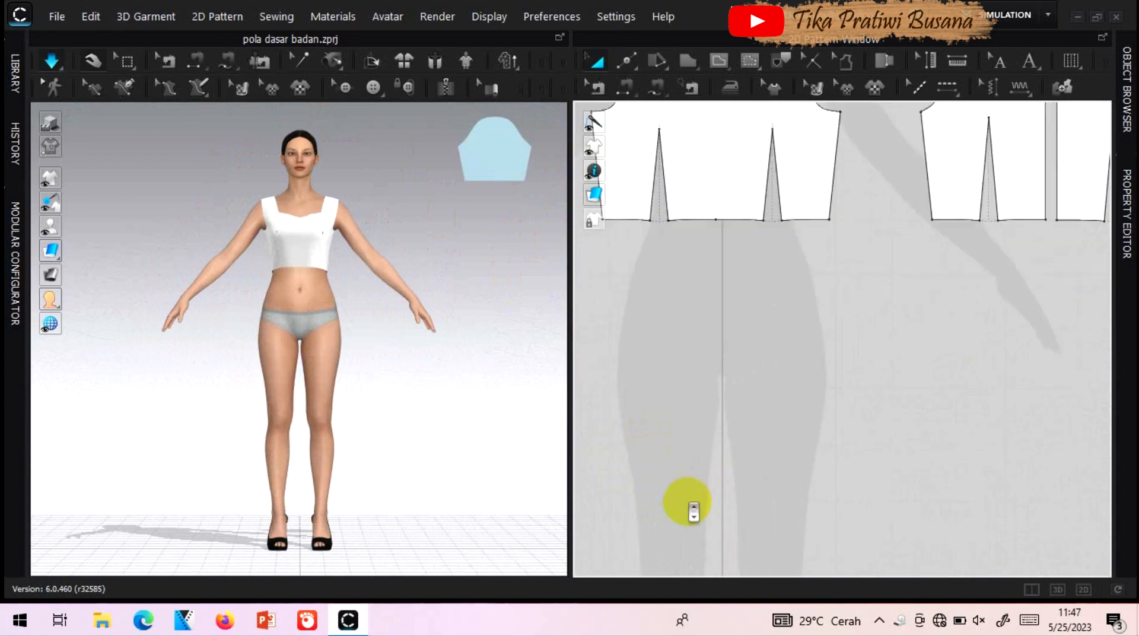
{"action": "scroll", "coordinate": [687, 501], "scroll_direction": "down", "scroll_amount": 4}
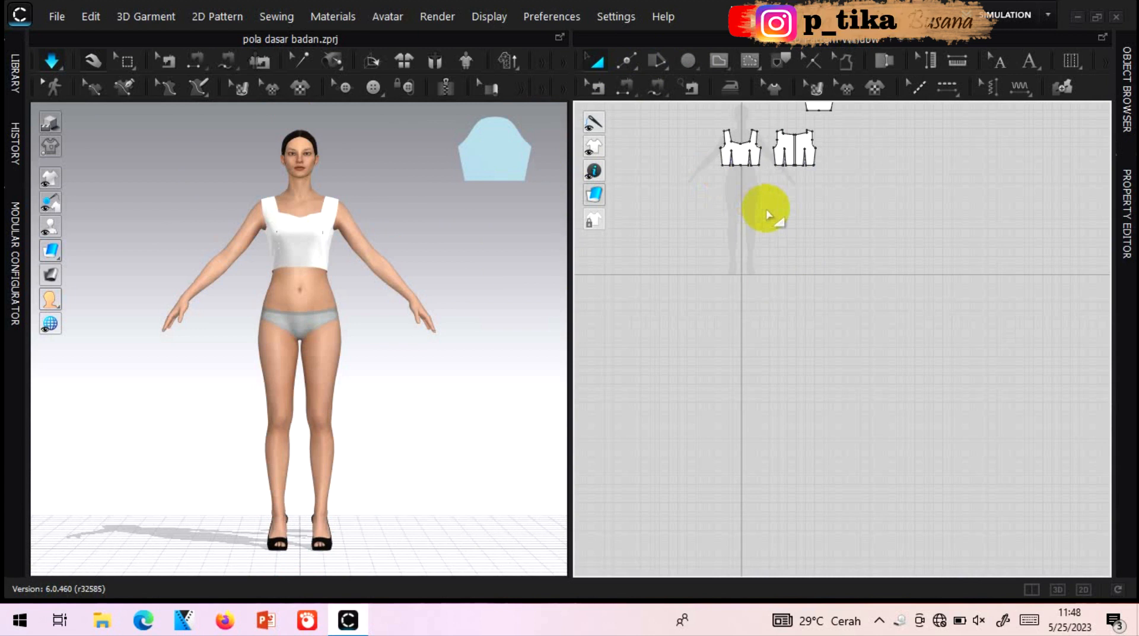
{"action": "left_click", "coordinate": [371, 18]}
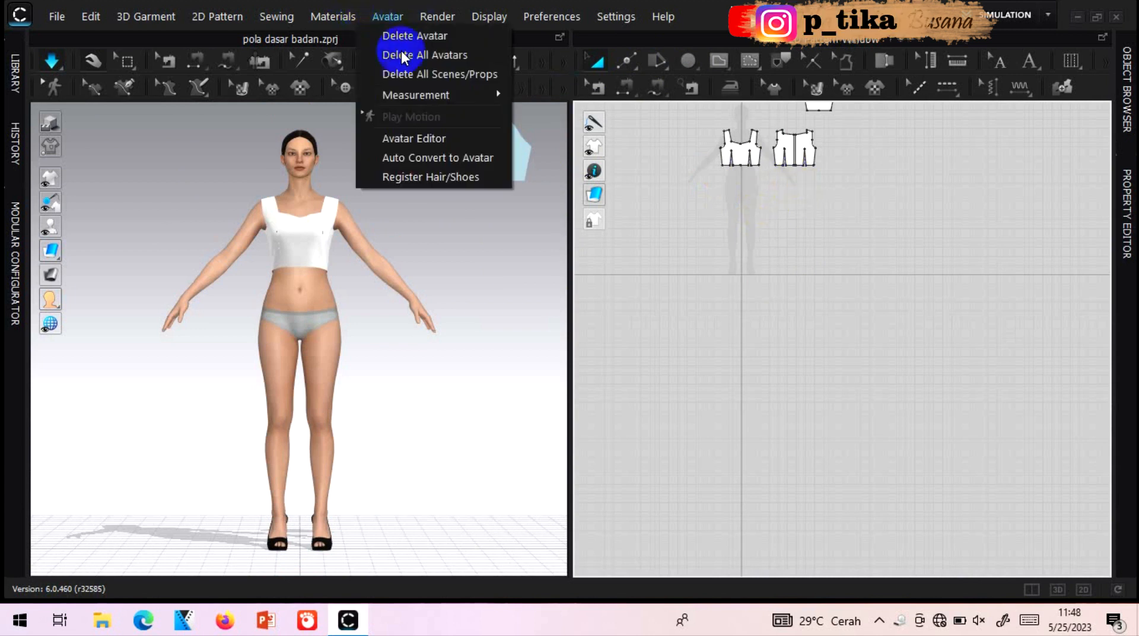
{"action": "left_click", "coordinate": [447, 140]}
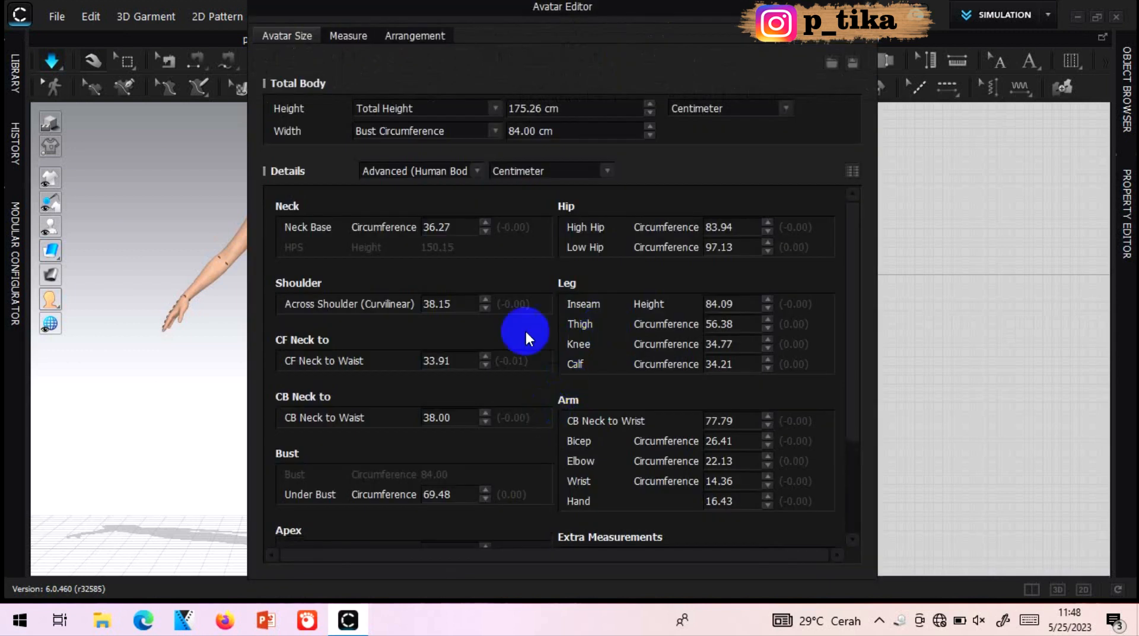
{"action": "left_click_drag", "start_coordinate": [849, 247], "coordinate": [865, 426]}
{"action": "double_click", "coordinate": [451, 492]}
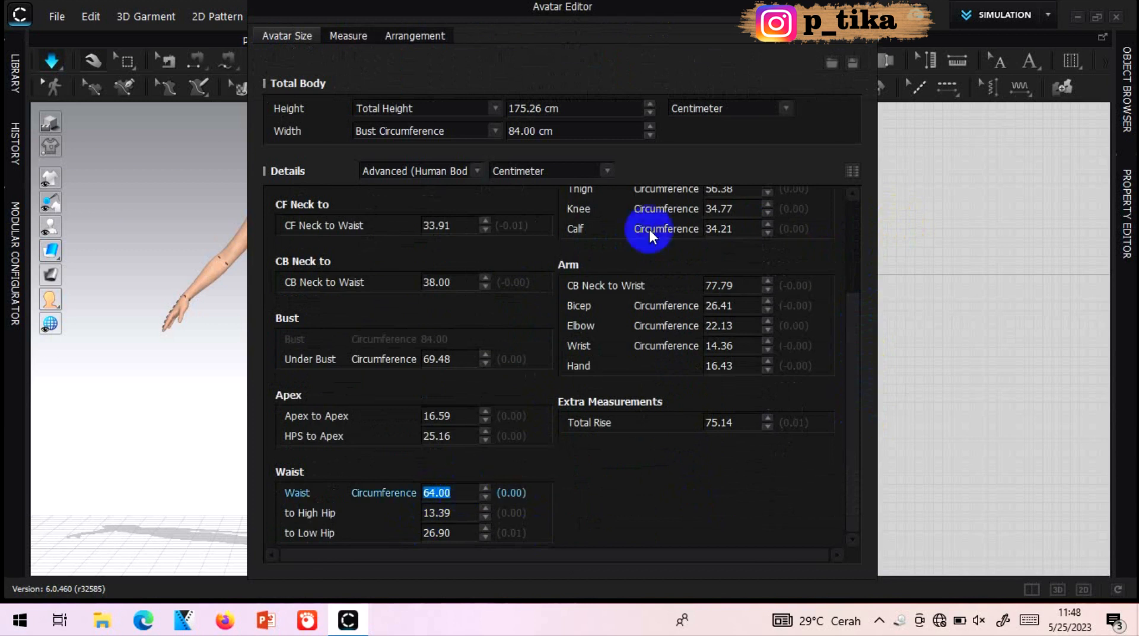
{"action": "left_click", "coordinate": [868, 8]}
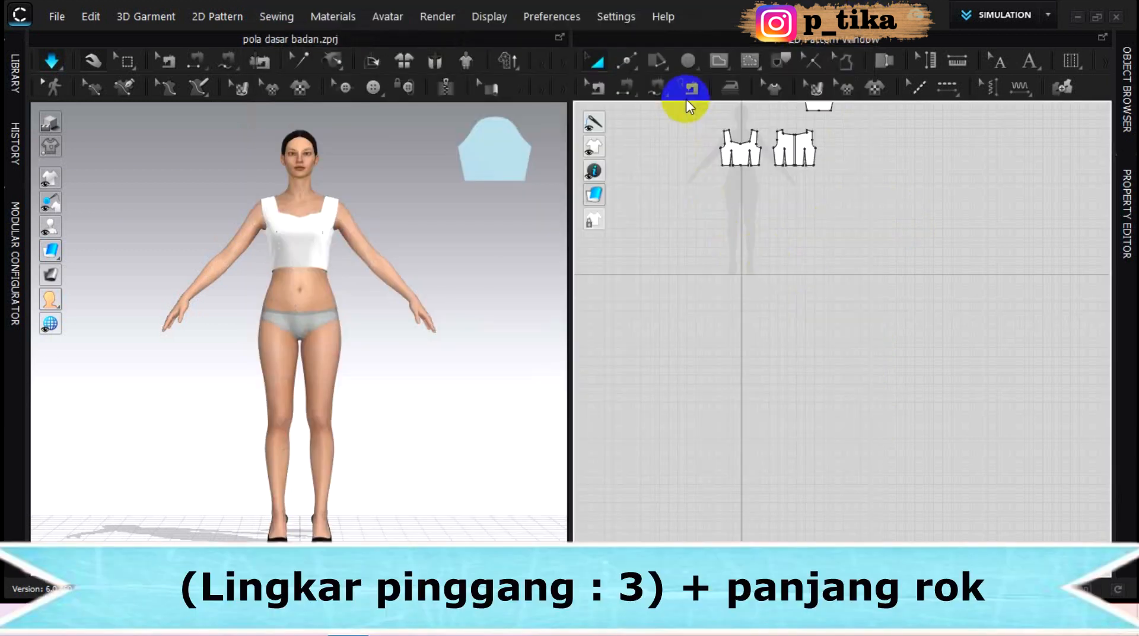
- Create a circular skirt pattern with the Ellipse tool, using a radius of 86.3 cm
{"action": "key", "text": "e"}
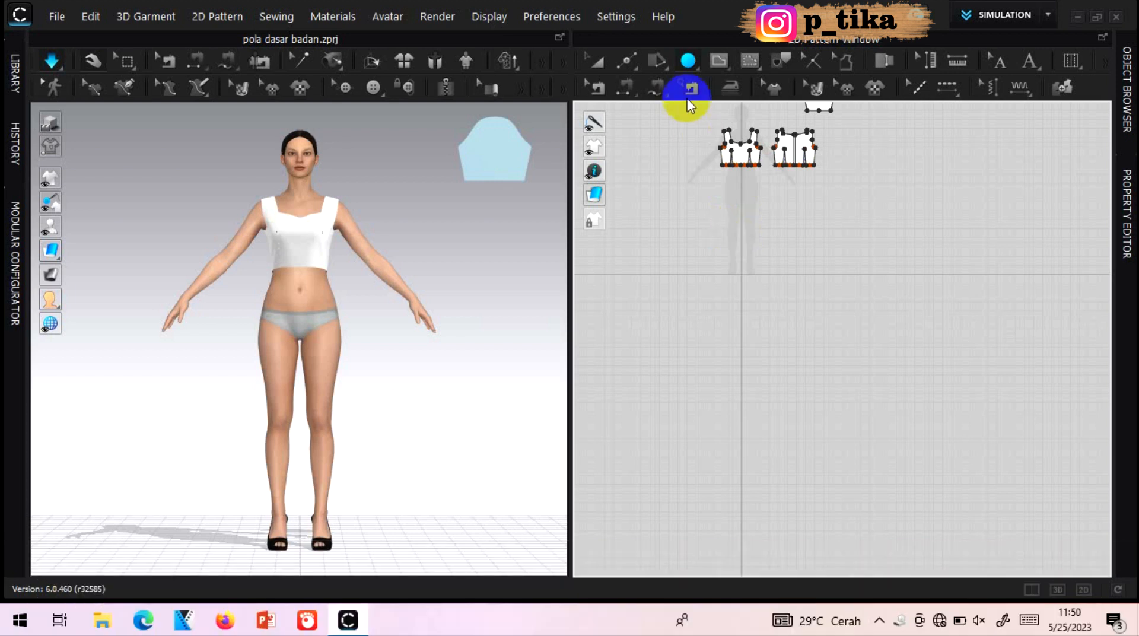
{"action": "left_click", "coordinate": [688, 63]}
{"action": "left_click", "coordinate": [713, 121]}
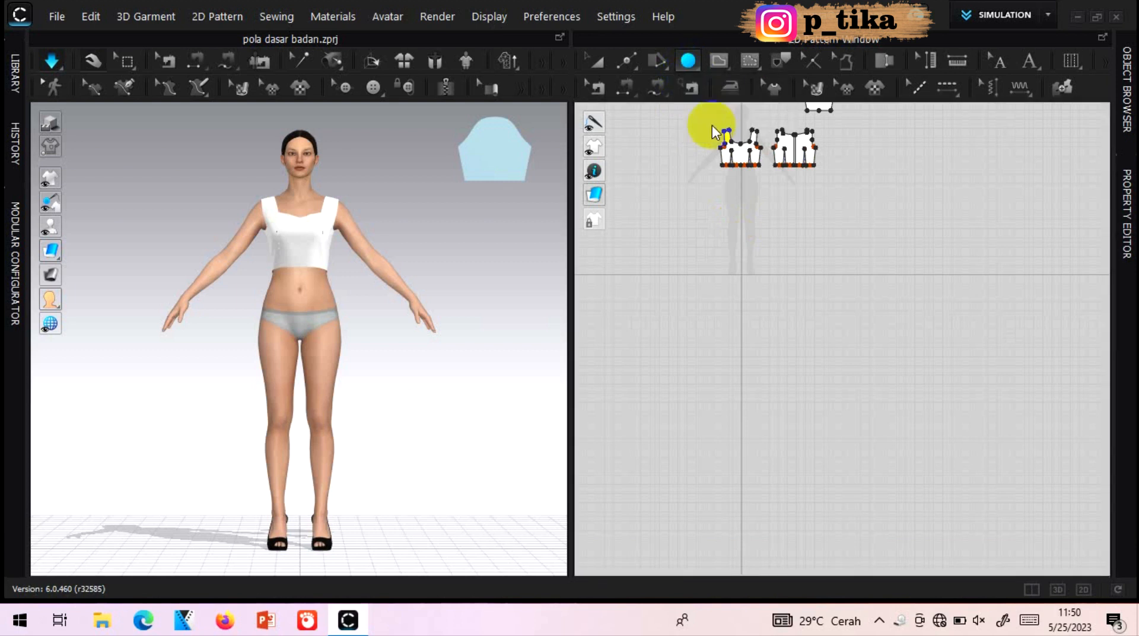
{"action": "left_click", "coordinate": [718, 237]}
{"action": "left_click", "coordinate": [675, 195]}
{"action": "left_click", "coordinate": [457, 191]}
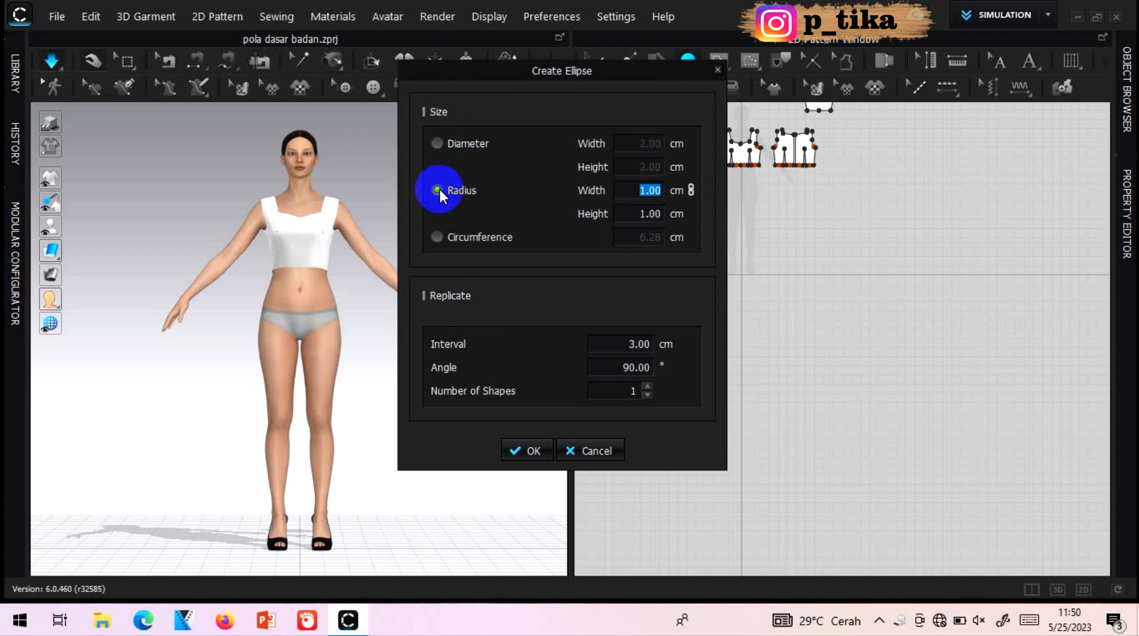
{"action": "left_click", "coordinate": [662, 191]}
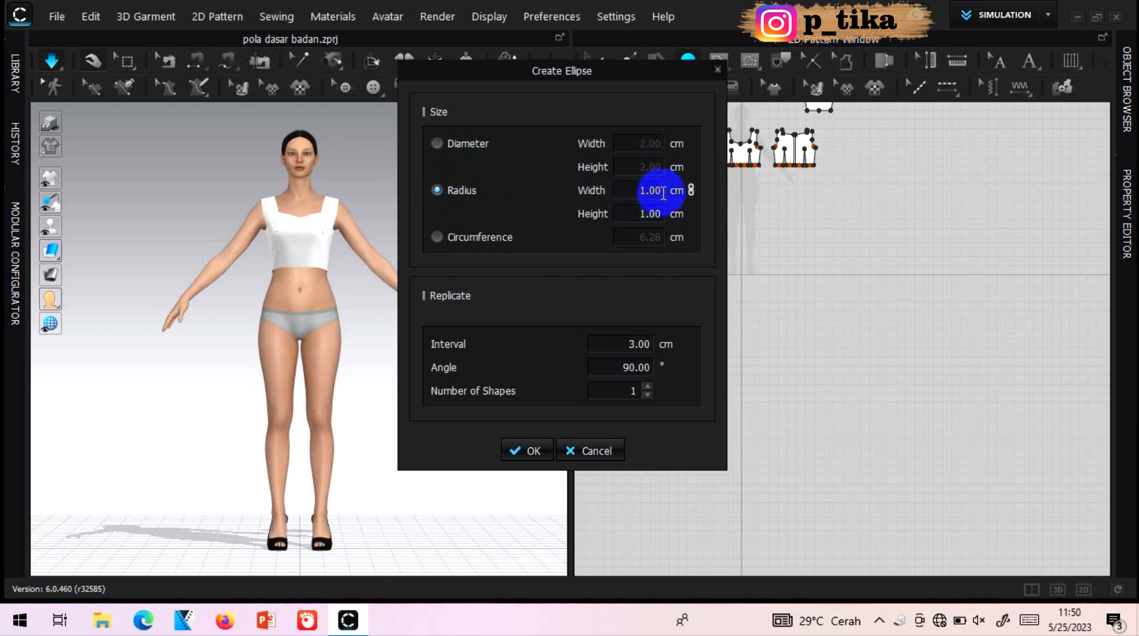
{"action": "key", "text": "BackSpace"}
{"action": "key", "text": "BackSpace"}
{"action": "key", "text": "BackSpace"}
{"action": "key", "text": "BackSpace"}
{"action": "type", "text": "86.3"}
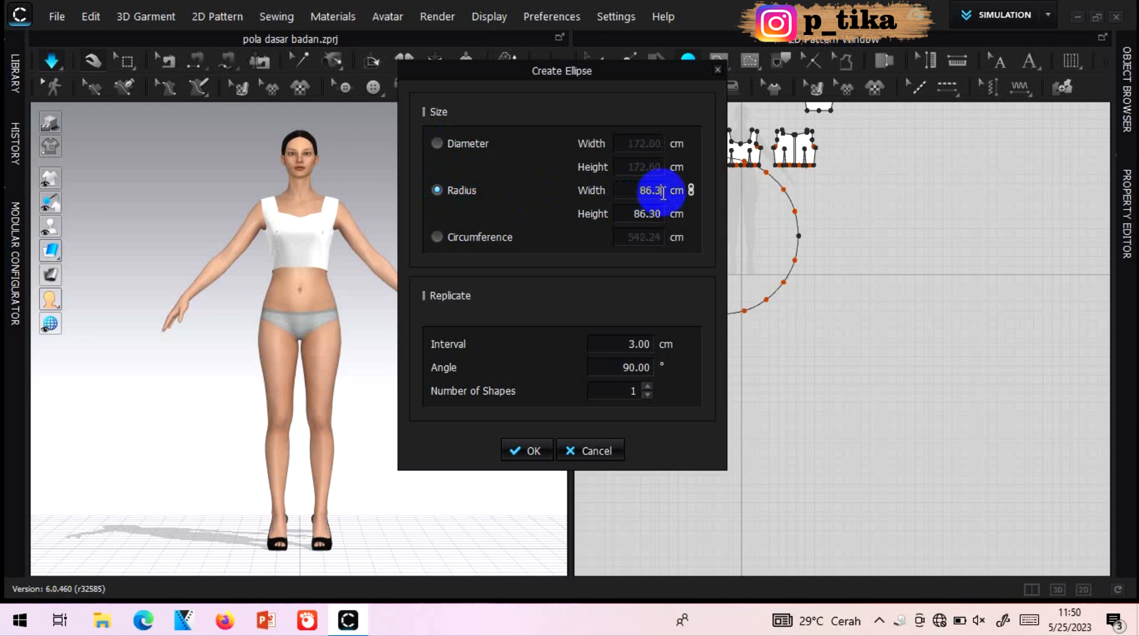
{"action": "left_click", "coordinate": [518, 453]}
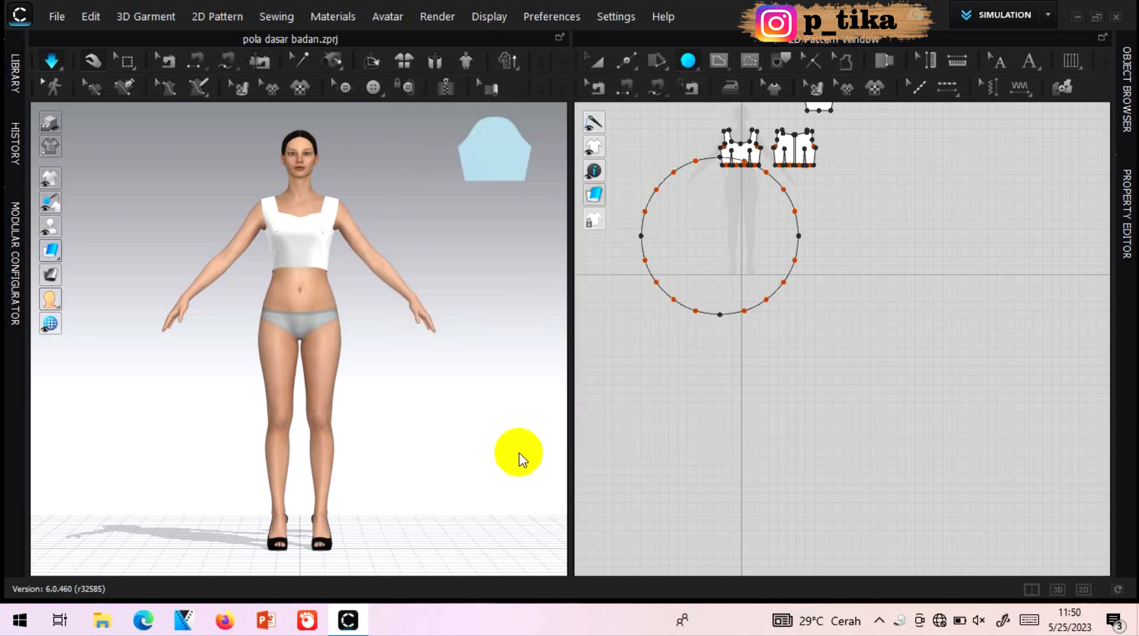
- Move the circular skirt pattern to just below the bodice pieces in the 2D pattern view
{"action": "left_click", "coordinate": [596, 62]}
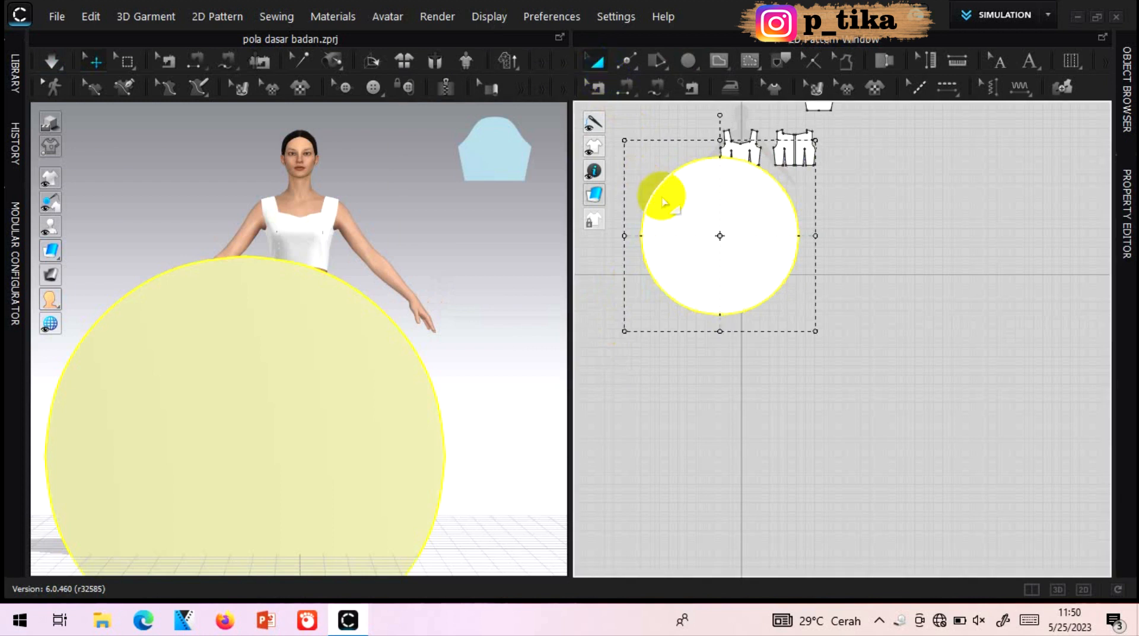
{"action": "left_click_drag", "start_coordinate": [717, 220], "coordinate": [735, 249]}
{"action": "scroll", "coordinate": [810, 245], "scroll_direction": "up", "scroll_amount": 2}
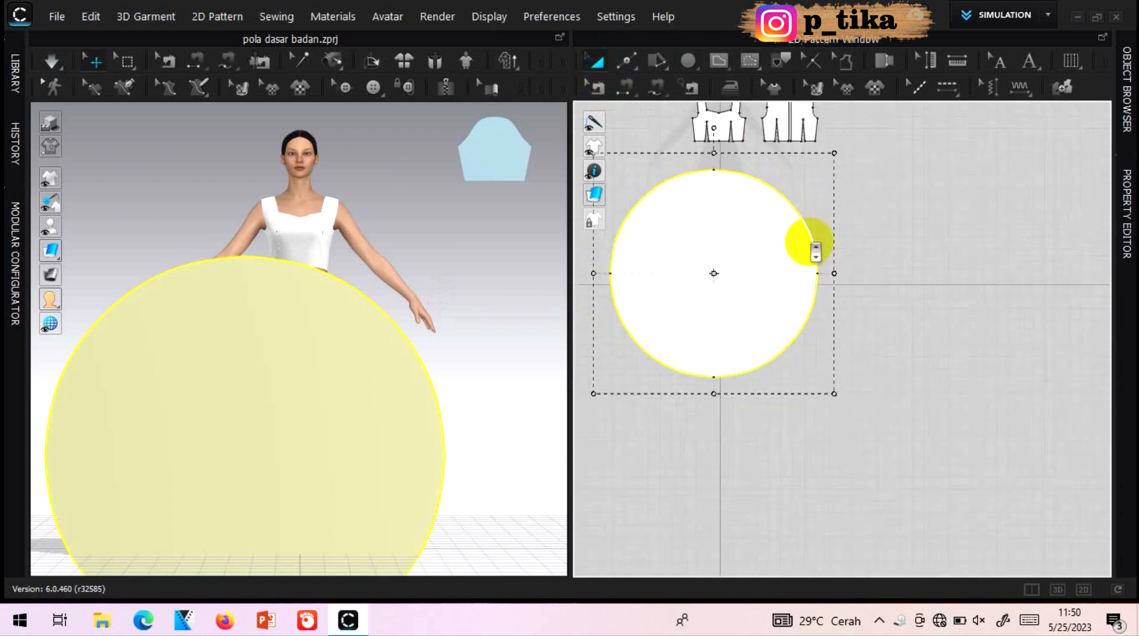
{"action": "scroll", "coordinate": [812, 223], "scroll_direction": "down", "scroll_amount": 2}
{"action": "scroll", "coordinate": [666, 153], "scroll_direction": "up", "scroll_amount": 2}
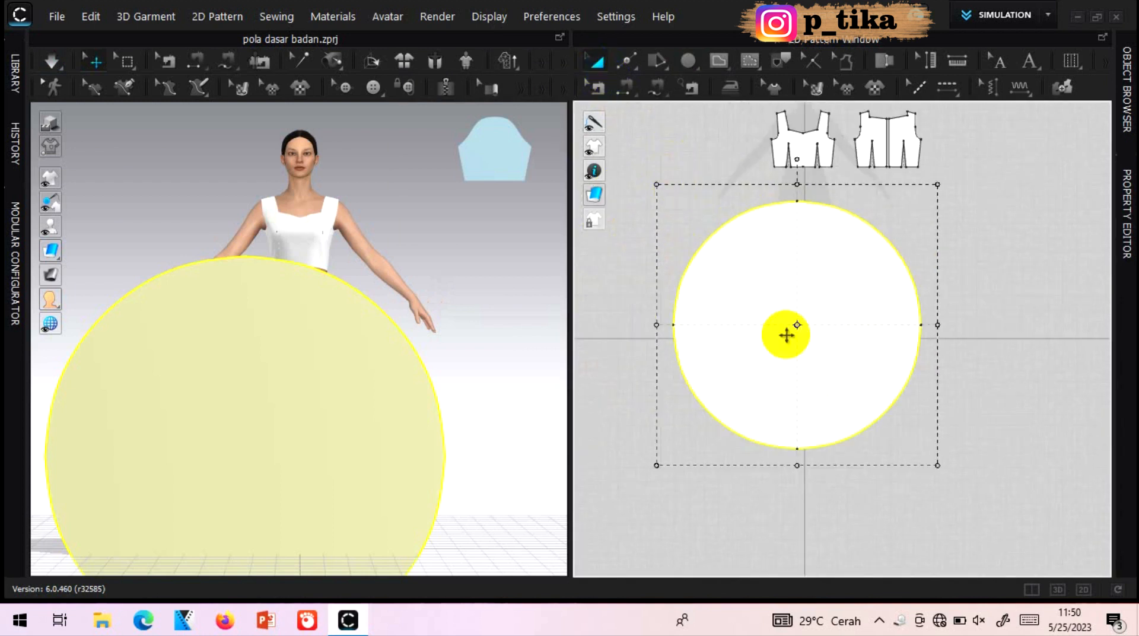
{"action": "scroll", "coordinate": [945, 392], "scroll_direction": "up", "scroll_amount": 1}
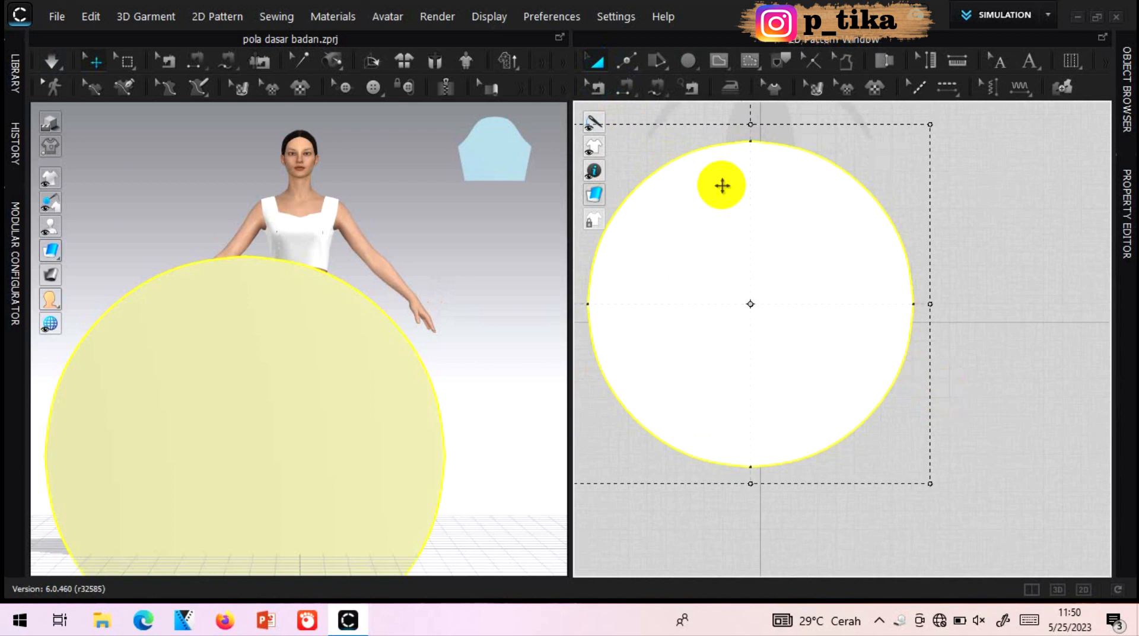
- Create an internal circle with a 21.3 cm diameter at the exact centre of the skirt pattern for the waist
{"action": "left_click_drag", "start_coordinate": [725, 68], "coordinate": [762, 121]}
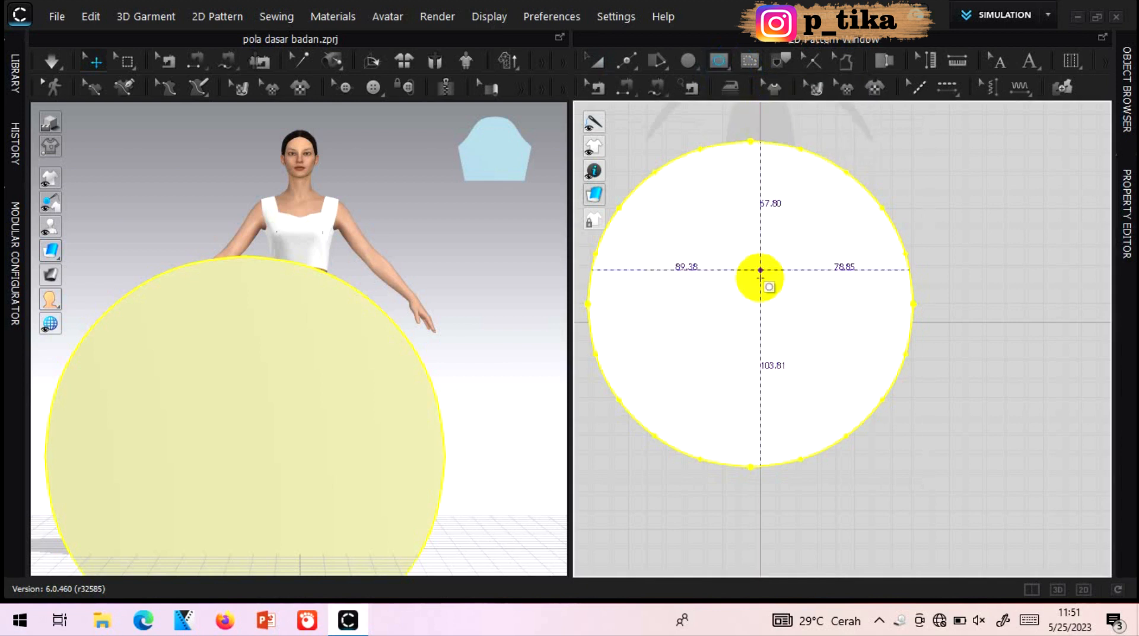
{"action": "left_click", "coordinate": [751, 304]}
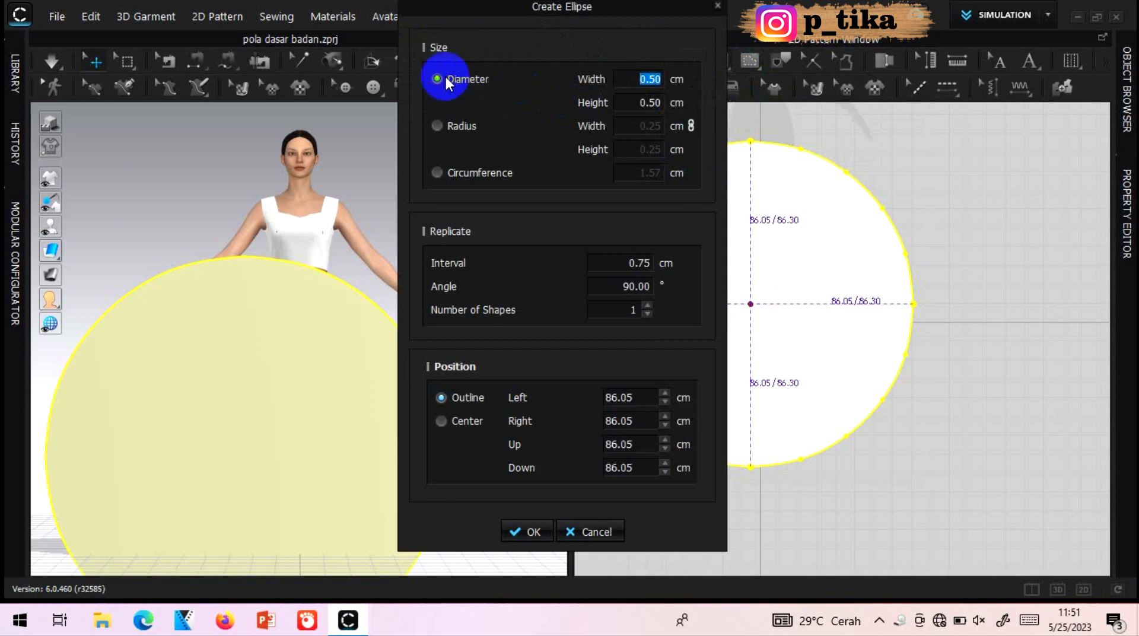
{"action": "double_click", "coordinate": [658, 79]}
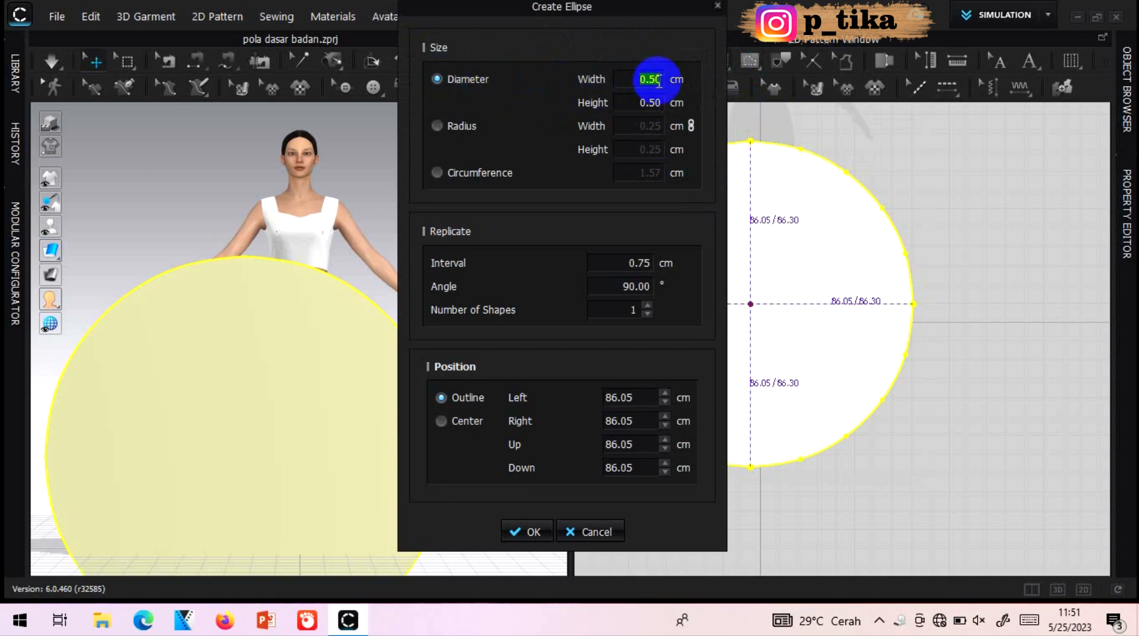
{"action": "left_click", "coordinate": [651, 78]}
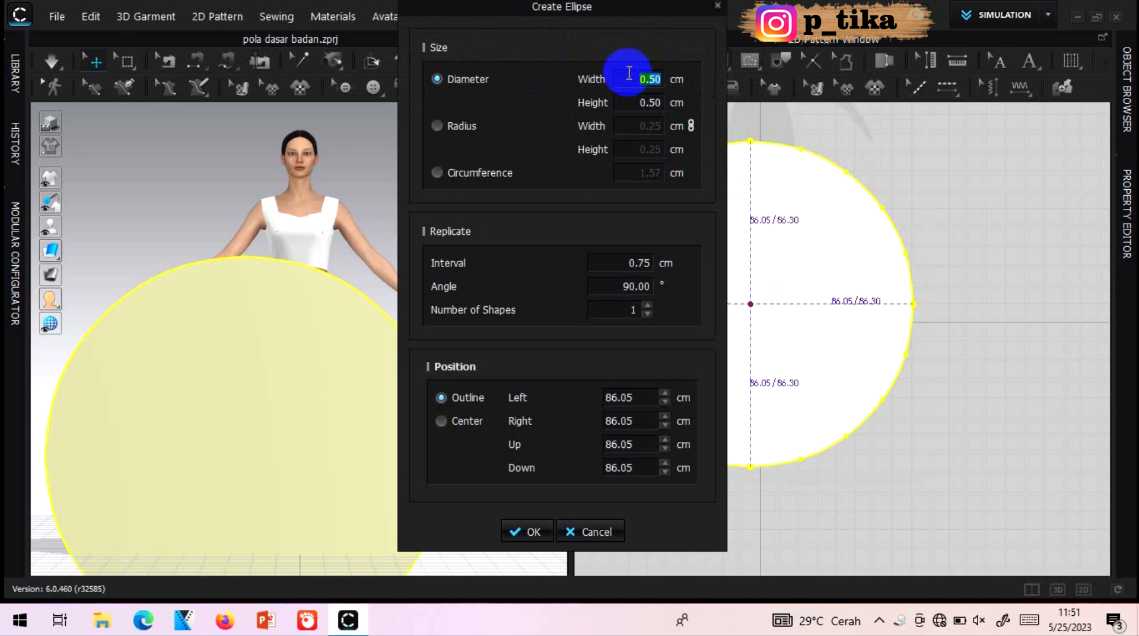
{"action": "type", "text": "1.3"}
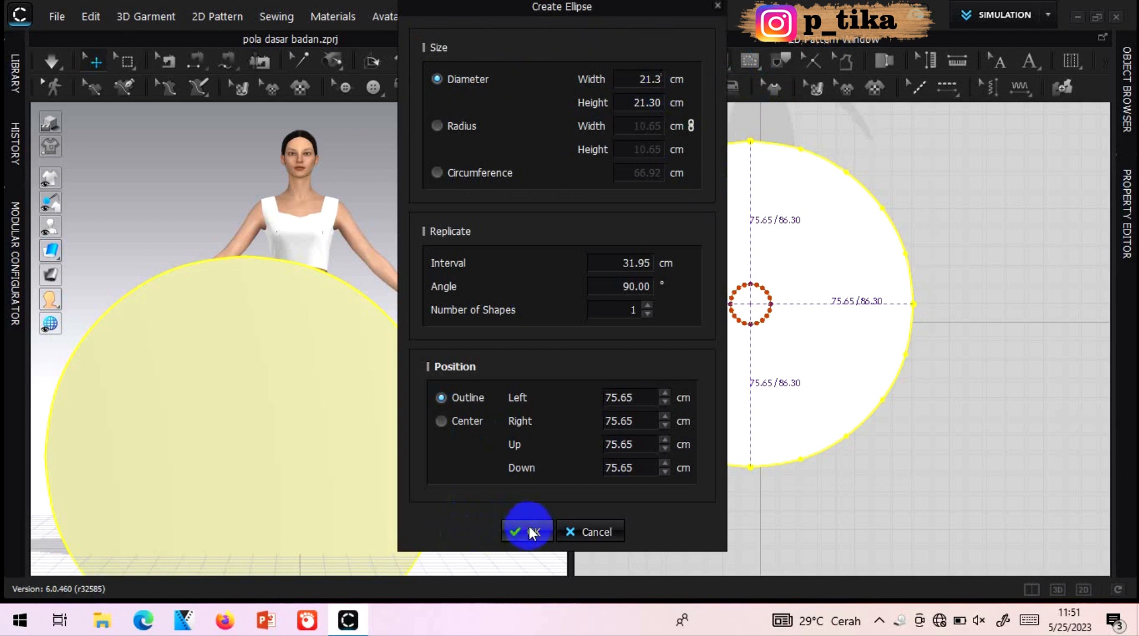
{"action": "left_click", "coordinate": [530, 532]}
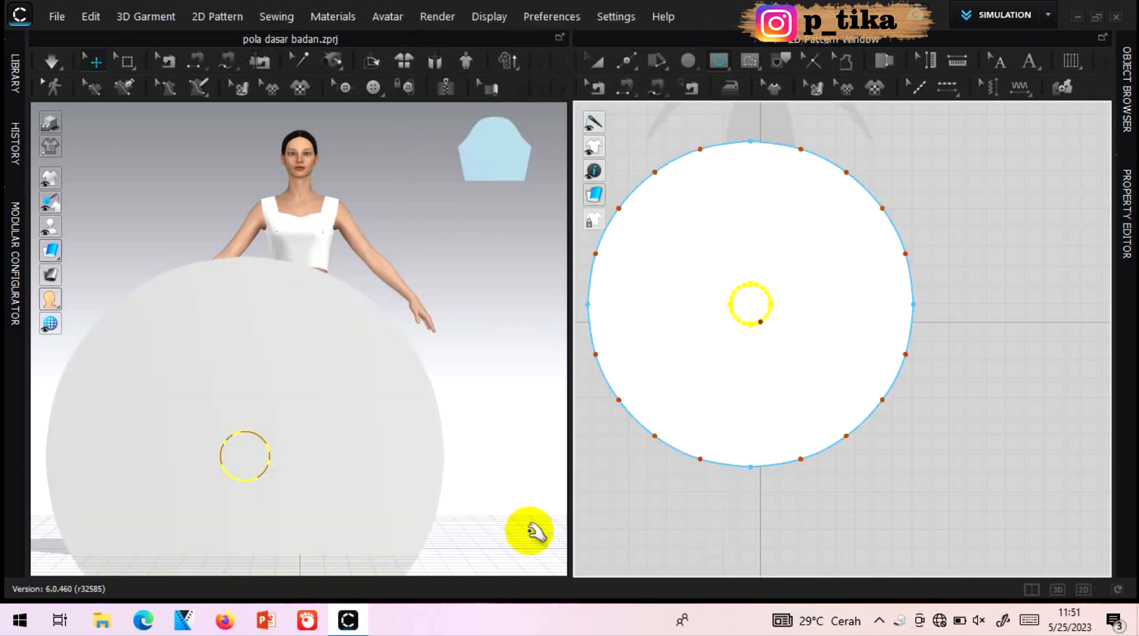
- Cut the skirt pattern along the internal waist circle
{"action": "left_click", "coordinate": [595, 60]}
{"action": "left_click", "coordinate": [735, 289]}
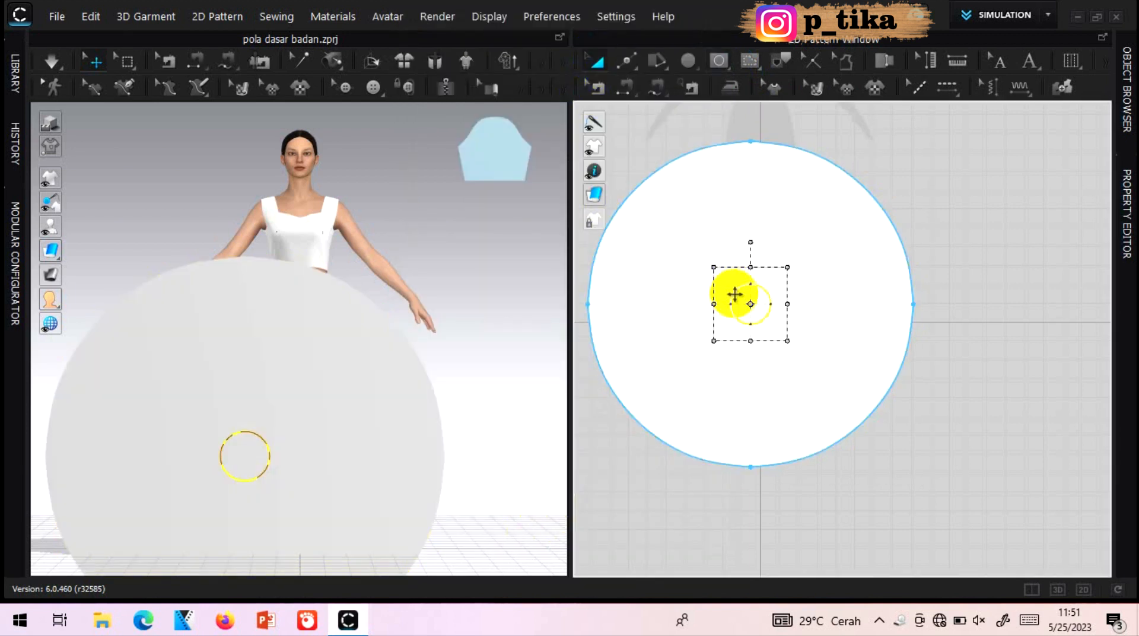
{"action": "right_click", "coordinate": [735, 294]}
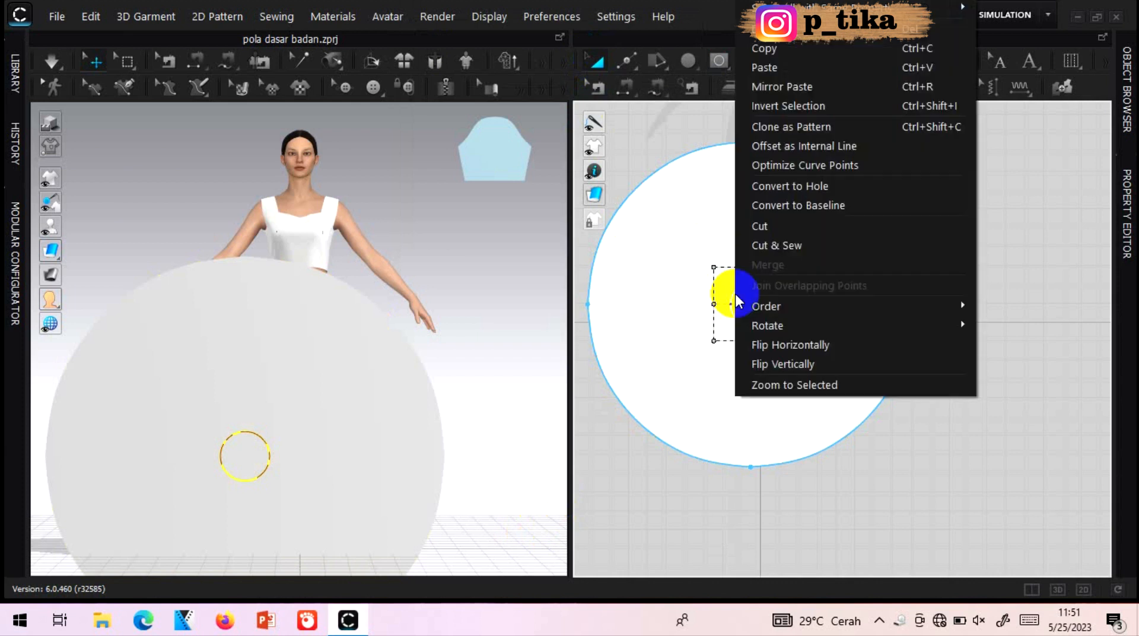
{"action": "left_click", "coordinate": [769, 225]}
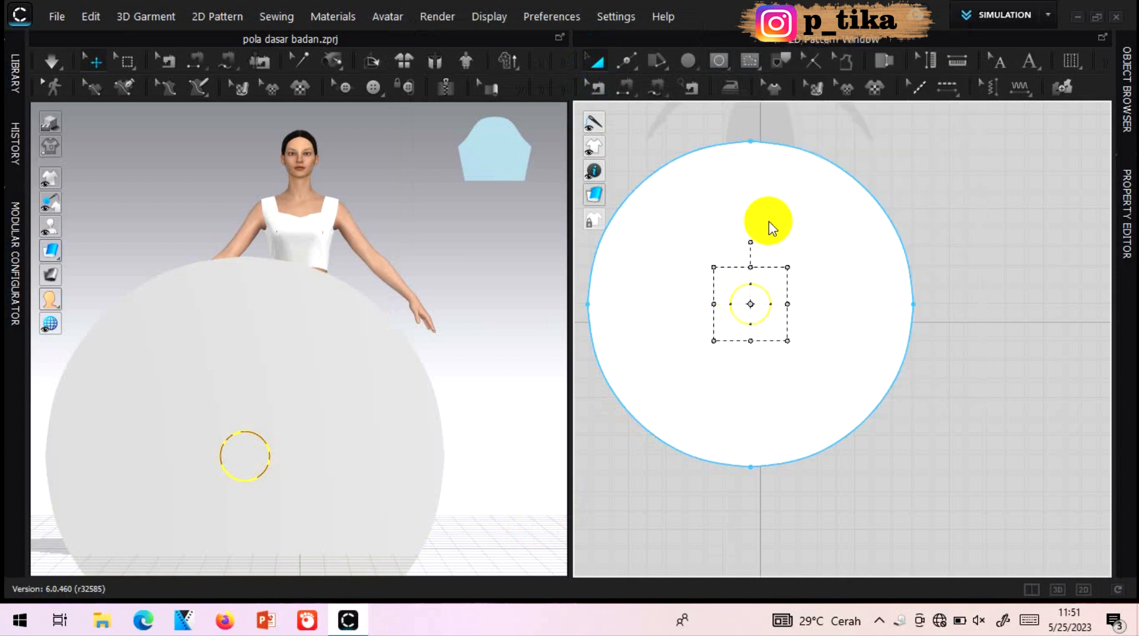
- Delete the cut-out waist disc from the centre of the circular skirt pattern, leaving an open hole
{"action": "left_click", "coordinate": [752, 297]}
{"action": "left_click_drag", "start_coordinate": [752, 297], "coordinate": [1002, 208]}
{"action": "key", "text": "Delete"}
{"action": "left_click", "coordinate": [320, 424]}
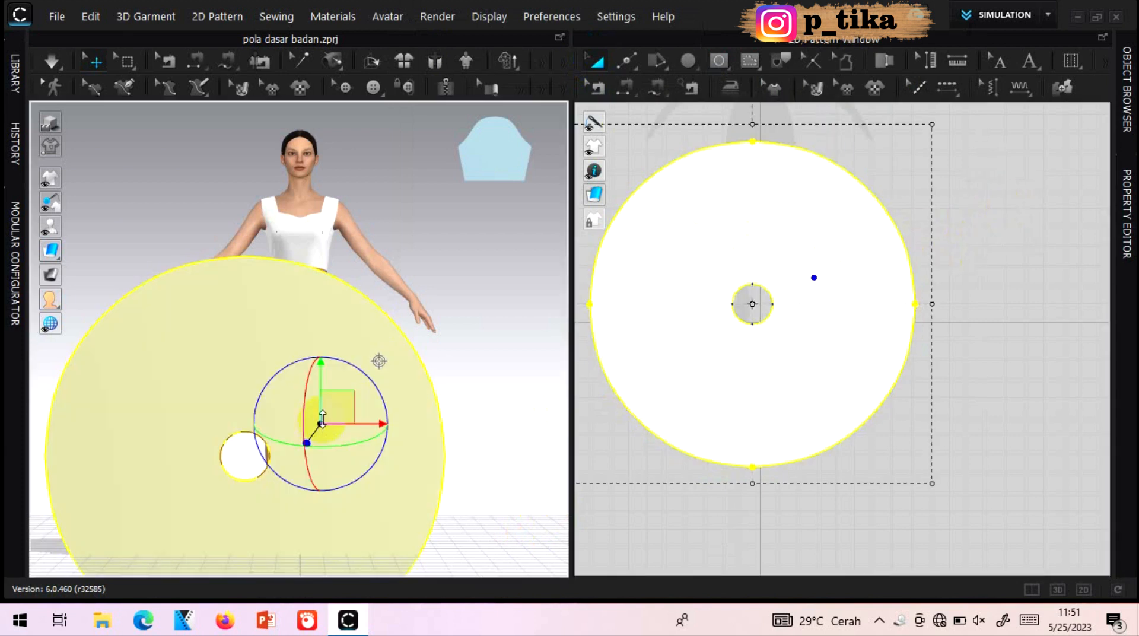
- Draw two horizontal internal lines on the skirt pattern, one on each side, joining its outer edge to the waist opening
{"action": "left_click", "coordinate": [658, 62]}
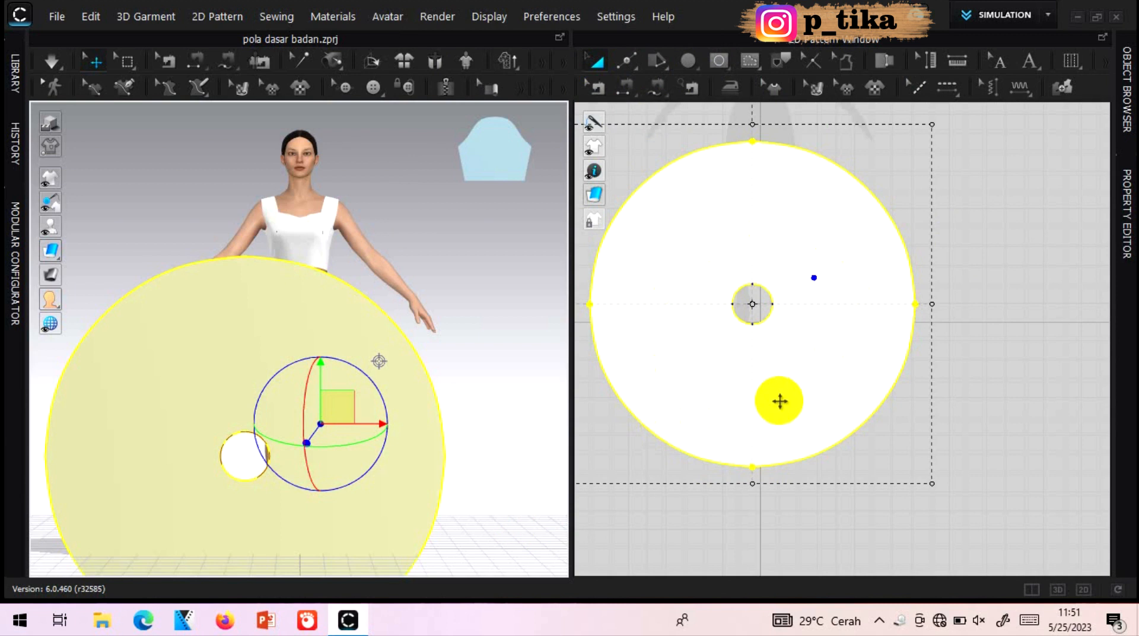
{"action": "left_click", "coordinate": [737, 73]}
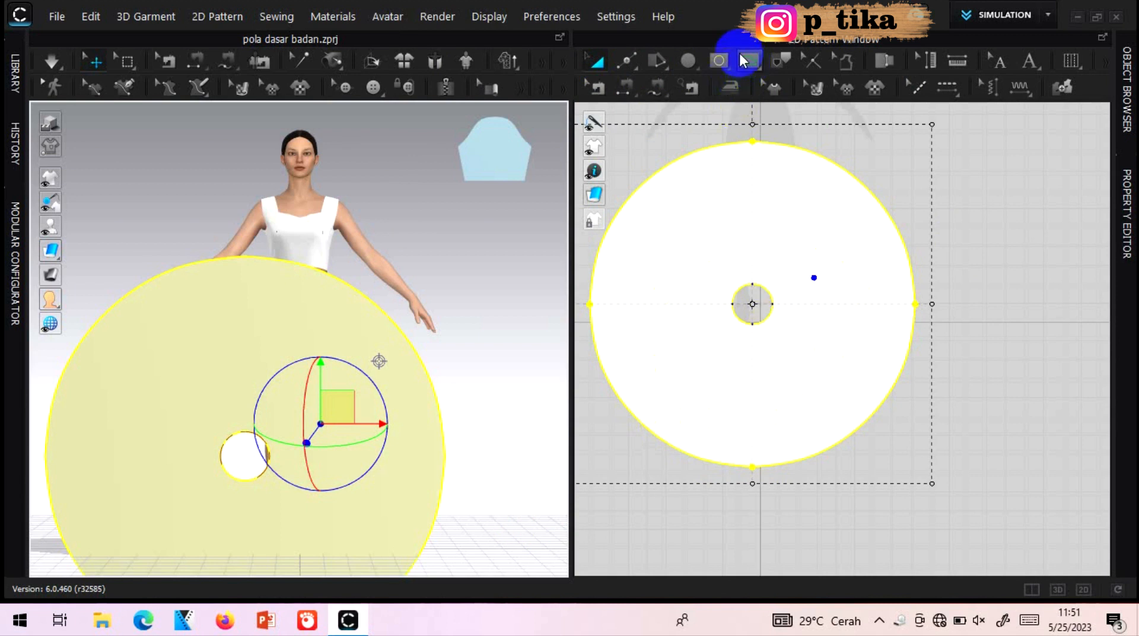
{"action": "left_click", "coordinate": [724, 66]}
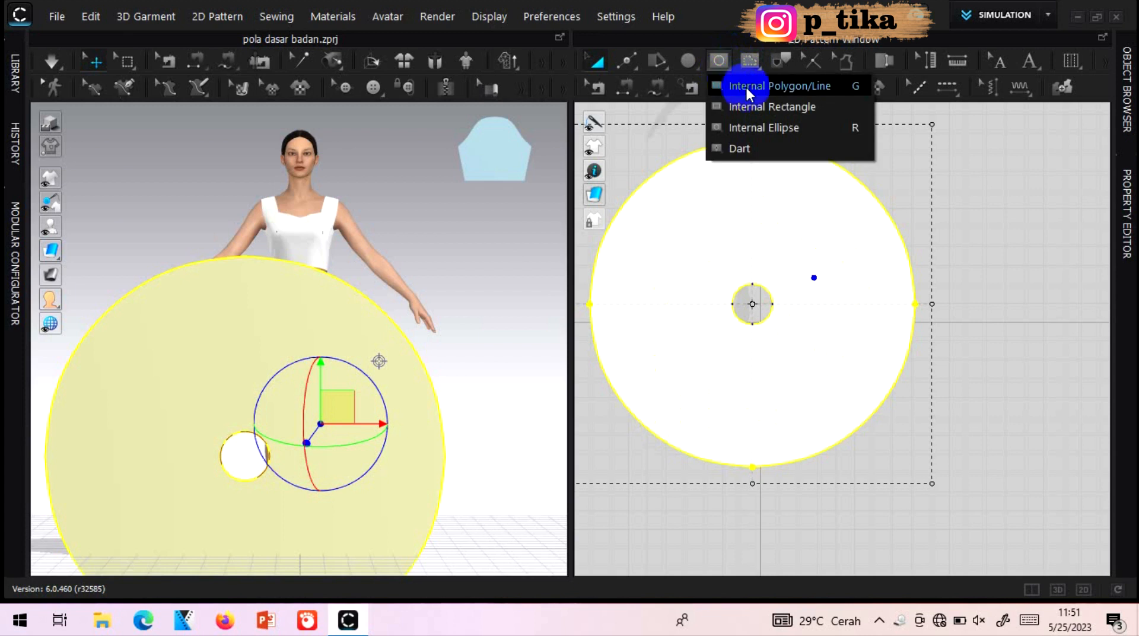
{"action": "left_click", "coordinate": [746, 86]}
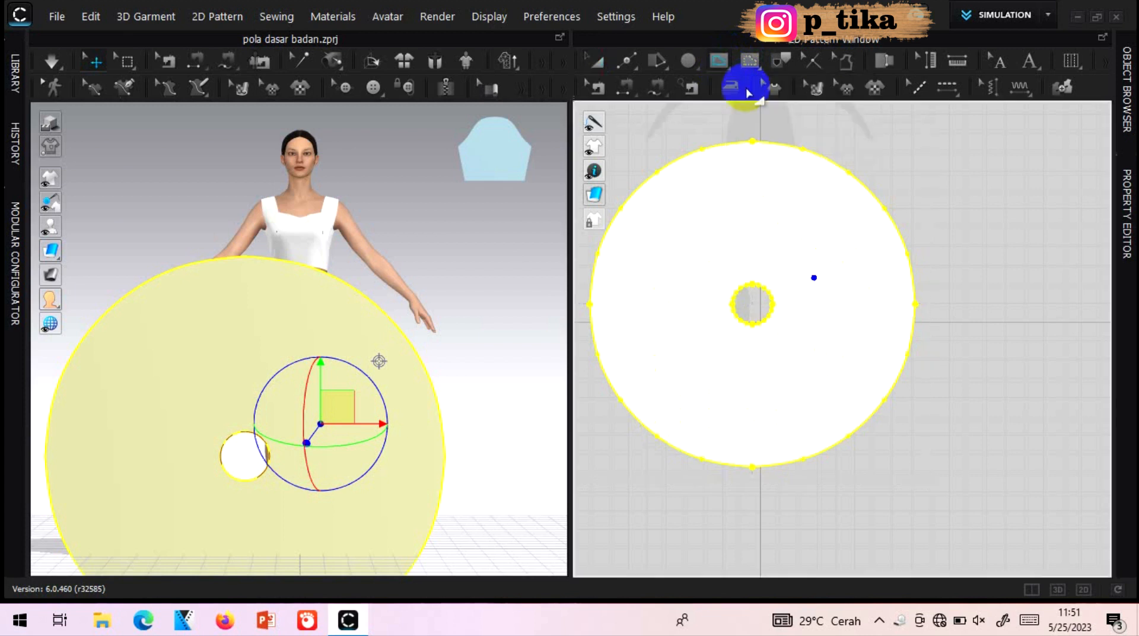
{"action": "left_click", "coordinate": [588, 304]}
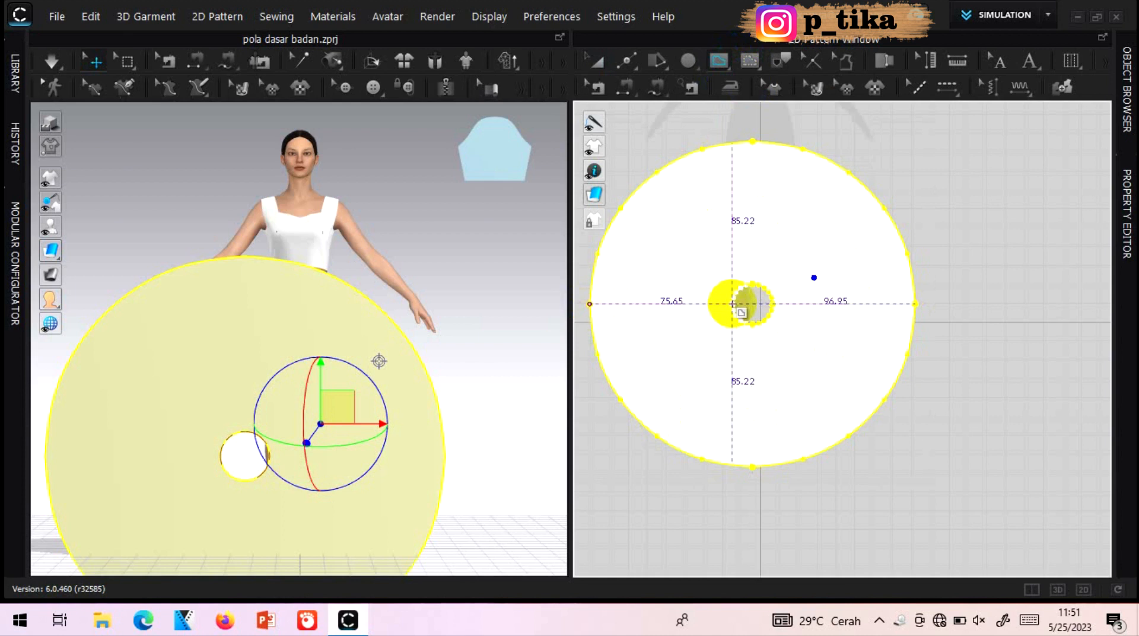
{"action": "left_click", "coordinate": [733, 304]}
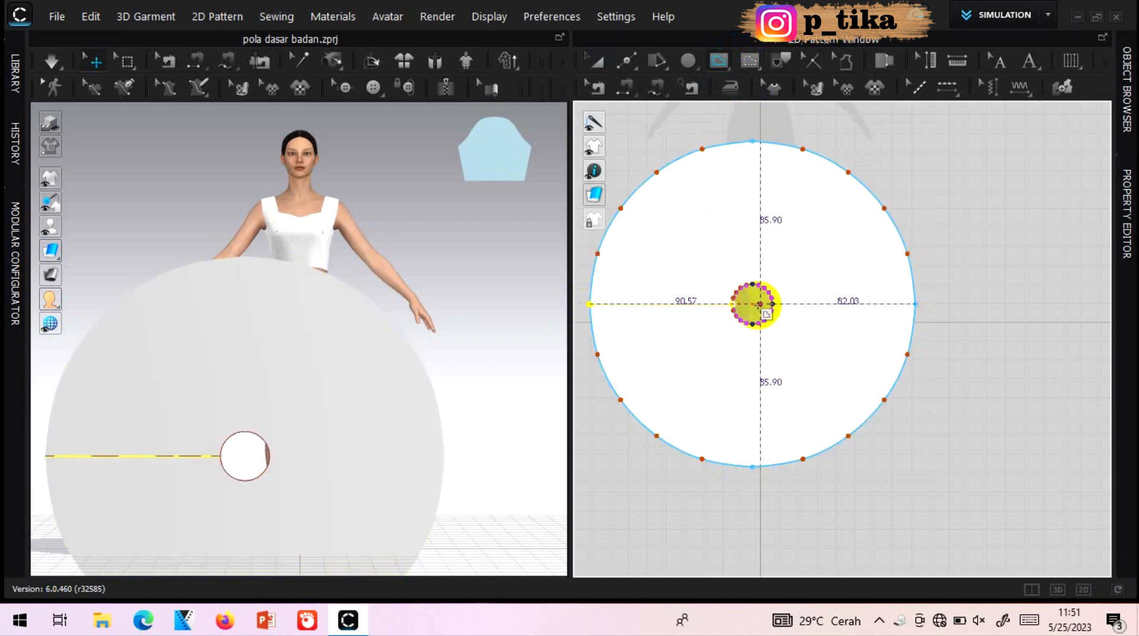
{"action": "left_click", "coordinate": [772, 304]}
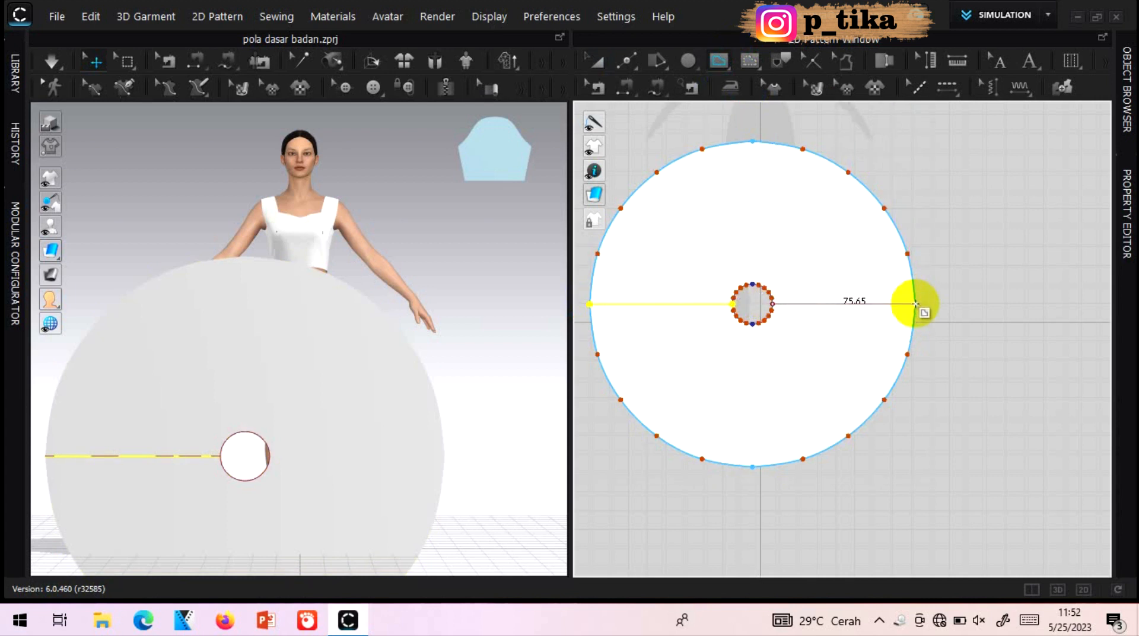
{"action": "left_click", "coordinate": [915, 304]}
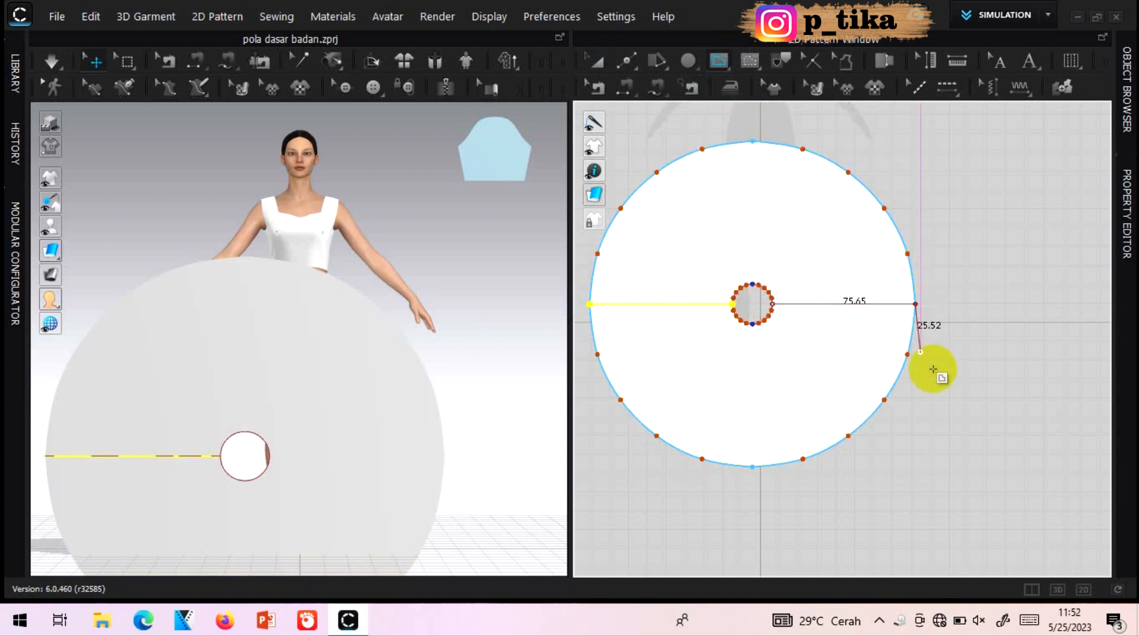
{"action": "left_click", "coordinate": [916, 303]}
- Cut & Sew the skirt along both internal lines and move the lower half slightly away from the upper half in 2D
{"action": "left_click", "coordinate": [597, 60]}
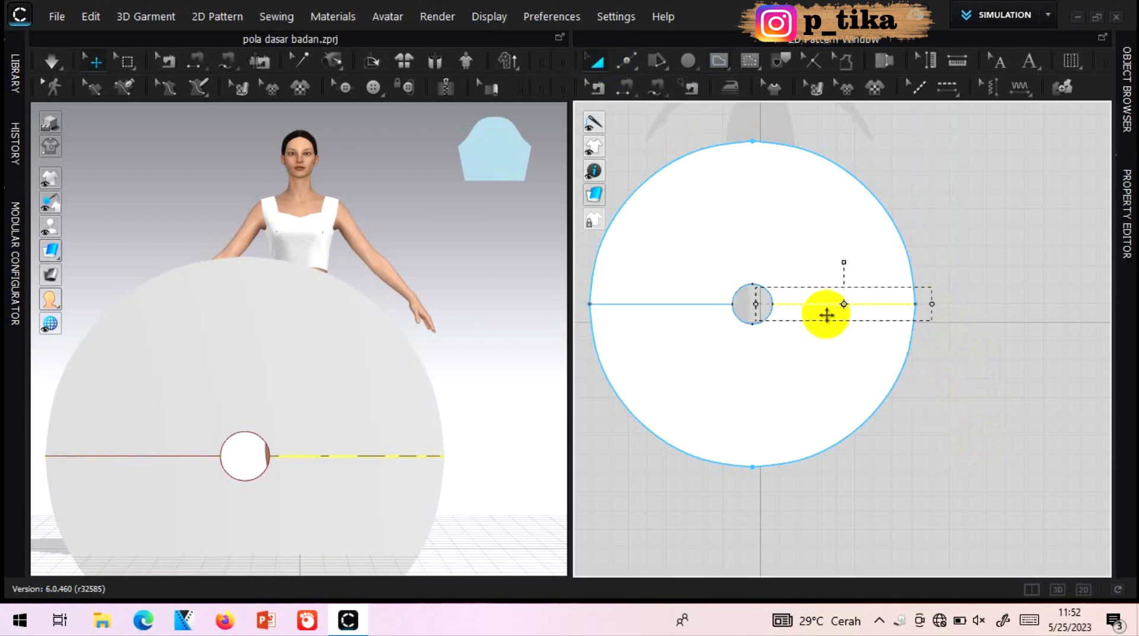
{"action": "right_click", "coordinate": [824, 305]}
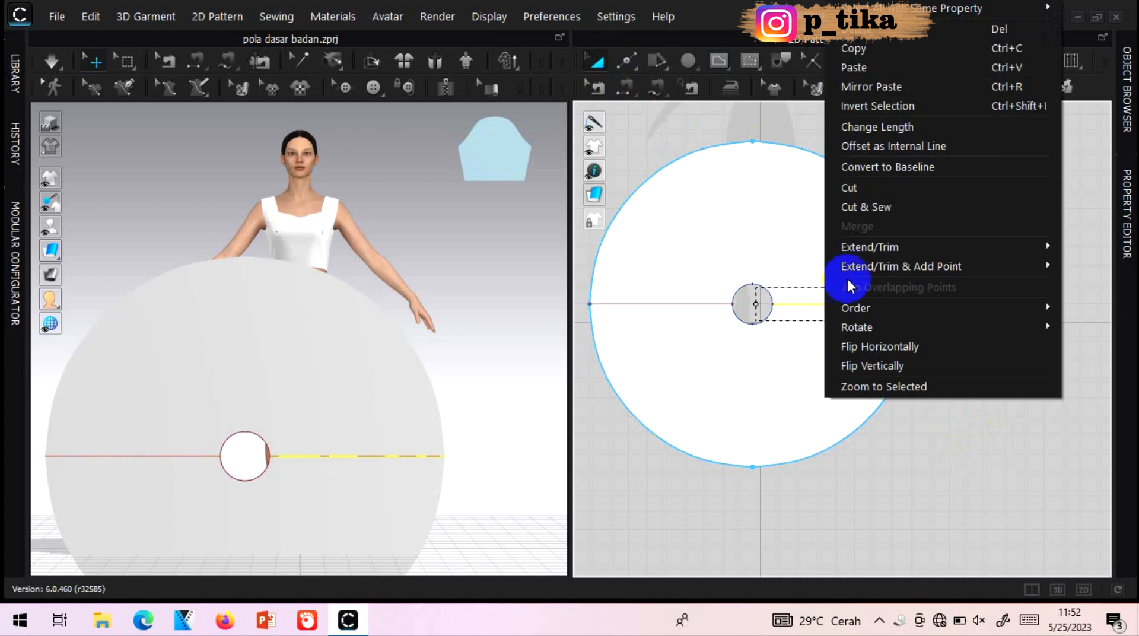
{"action": "left_click", "coordinate": [866, 207]}
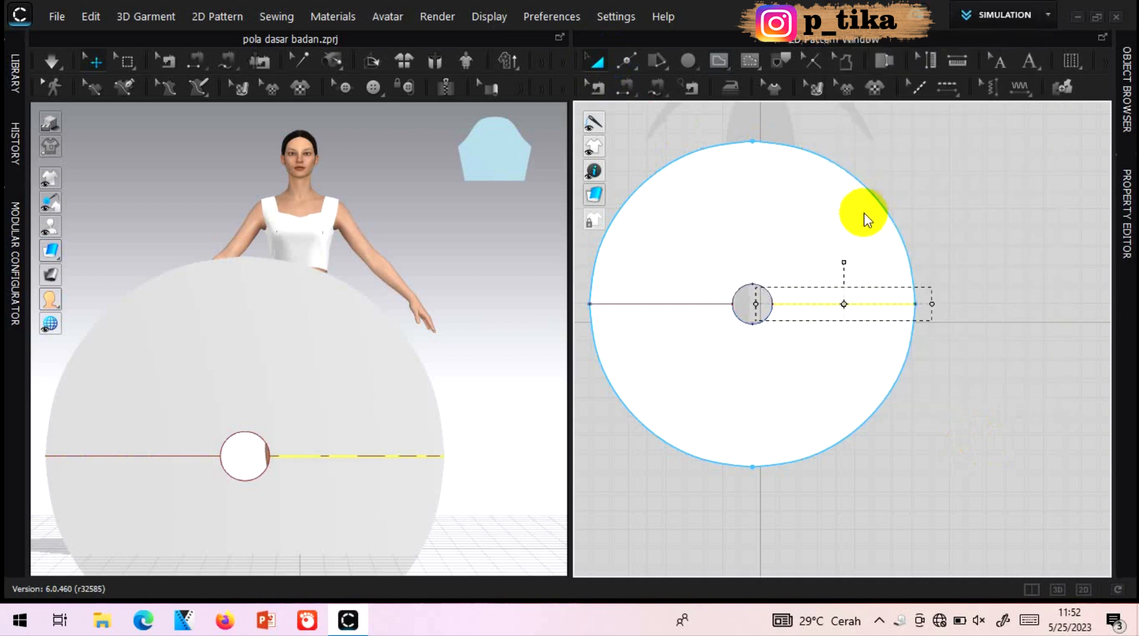
{"action": "right_click", "coordinate": [669, 304]}
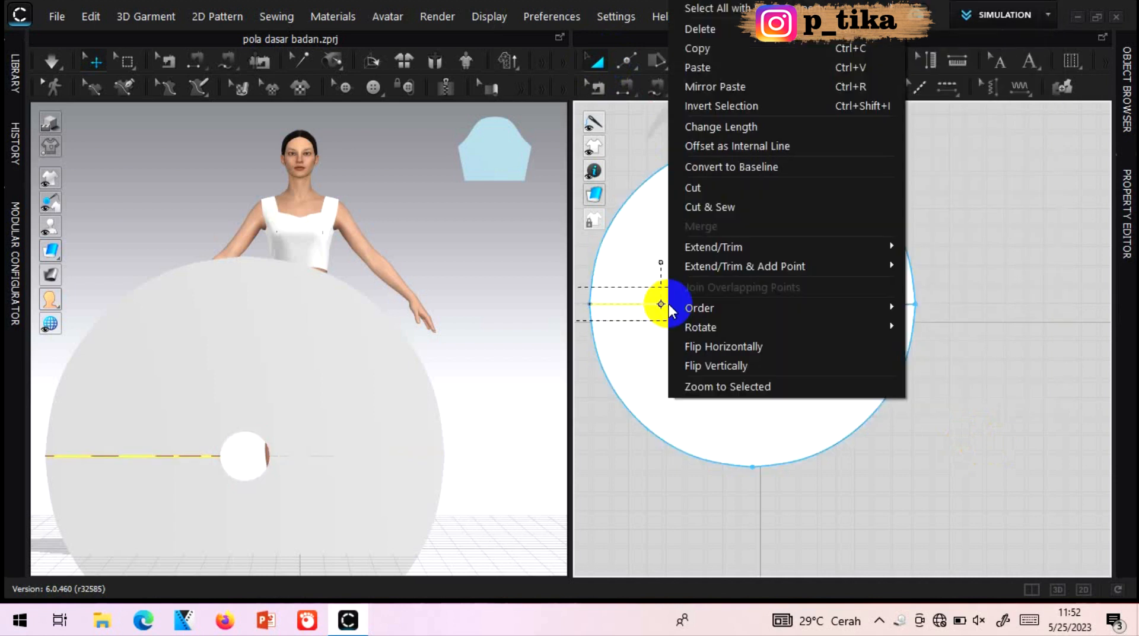
{"action": "left_click", "coordinate": [716, 205]}
{"action": "left_click_drag", "start_coordinate": [732, 361], "coordinate": [740, 377]}
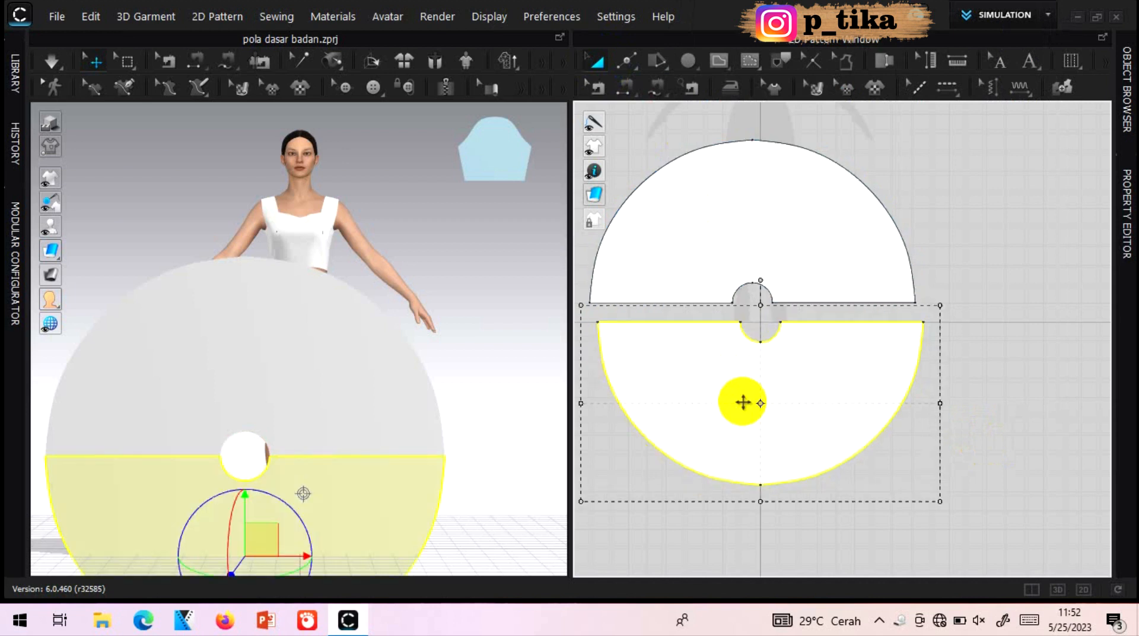
- Move the skirt halves apart in 3D and place the lower half in front of the avatar at waist height
{"action": "left_click", "coordinate": [316, 393]}
{"action": "left_click_drag", "start_coordinate": [198, 388], "coordinate": [206, 373]}
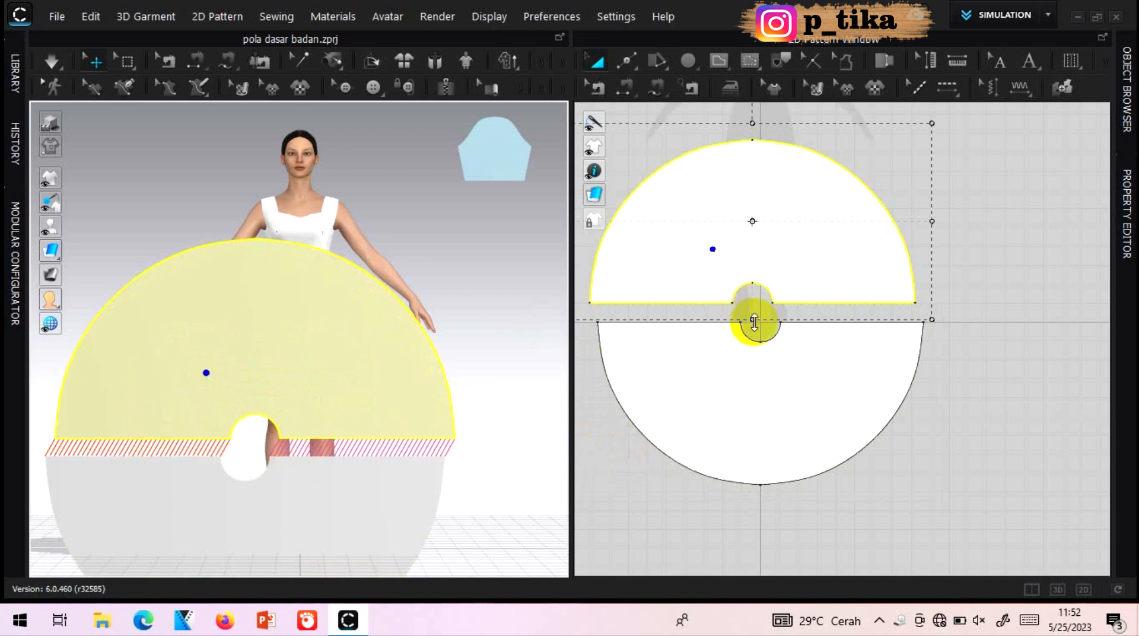
{"action": "left_click", "coordinate": [257, 350]}
{"action": "left_click_drag", "start_coordinate": [230, 495], "coordinate": [400, 102]}
- Rotate the upper skirt half so its curved hem faces down behind the avatar, and align both halves at the waist
{"action": "left_click", "coordinate": [287, 285]}
{"action": "left_click", "coordinate": [273, 242]}
{"action": "key", "text": "8"}
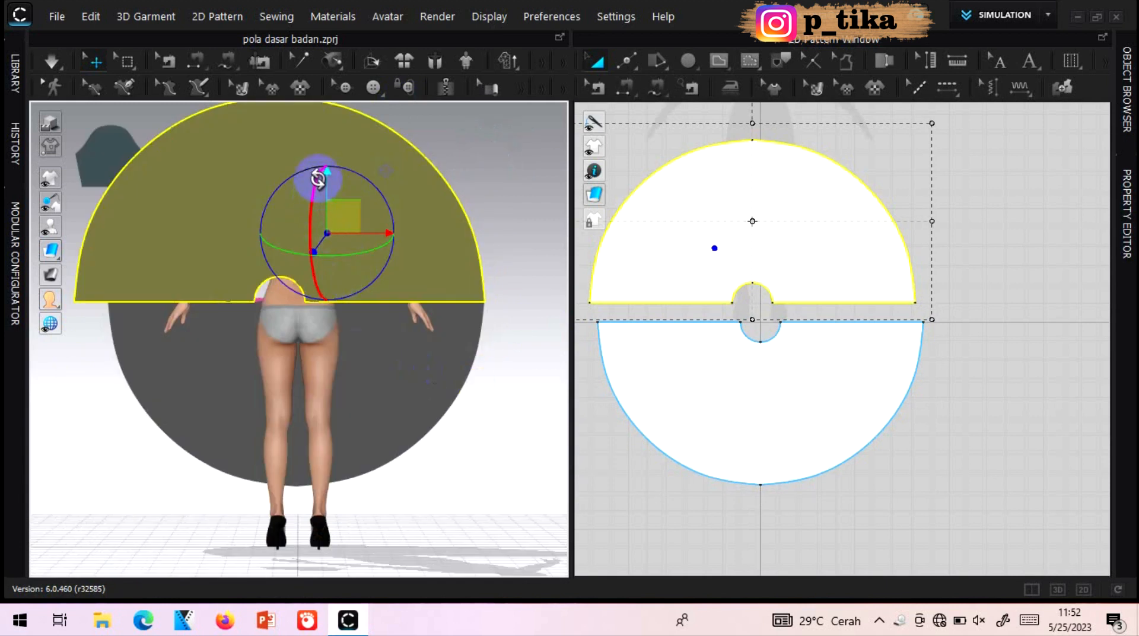
{"action": "left_click_drag", "start_coordinate": [318, 178], "coordinate": [360, 514]}
{"action": "left_click_drag", "start_coordinate": [346, 214], "coordinate": [365, 336]}
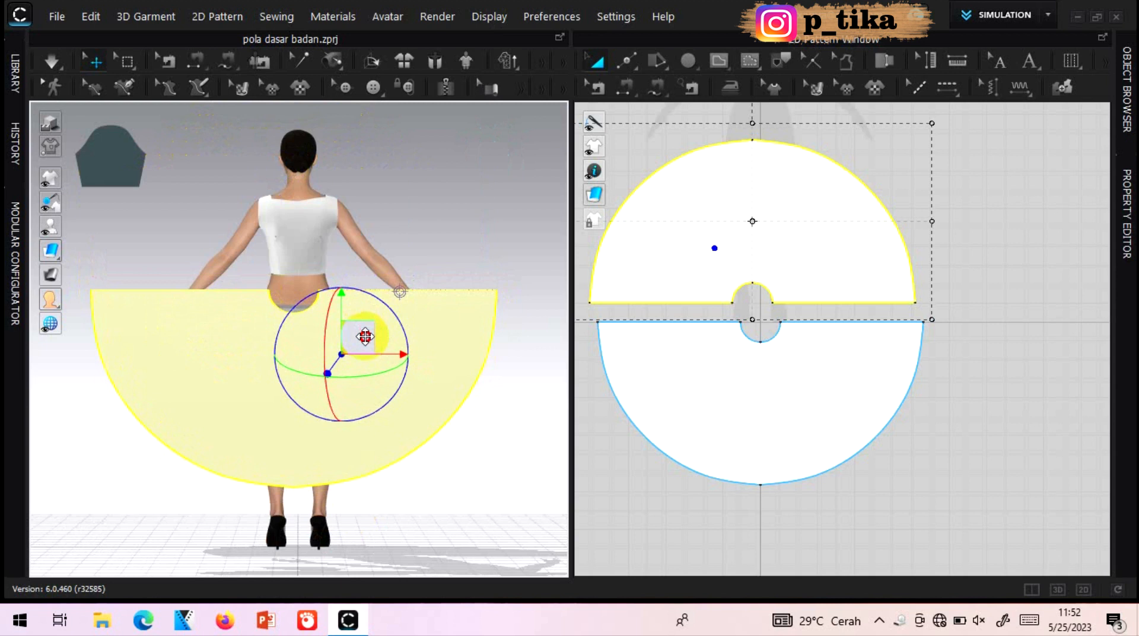
{"action": "key", "text": "2"}
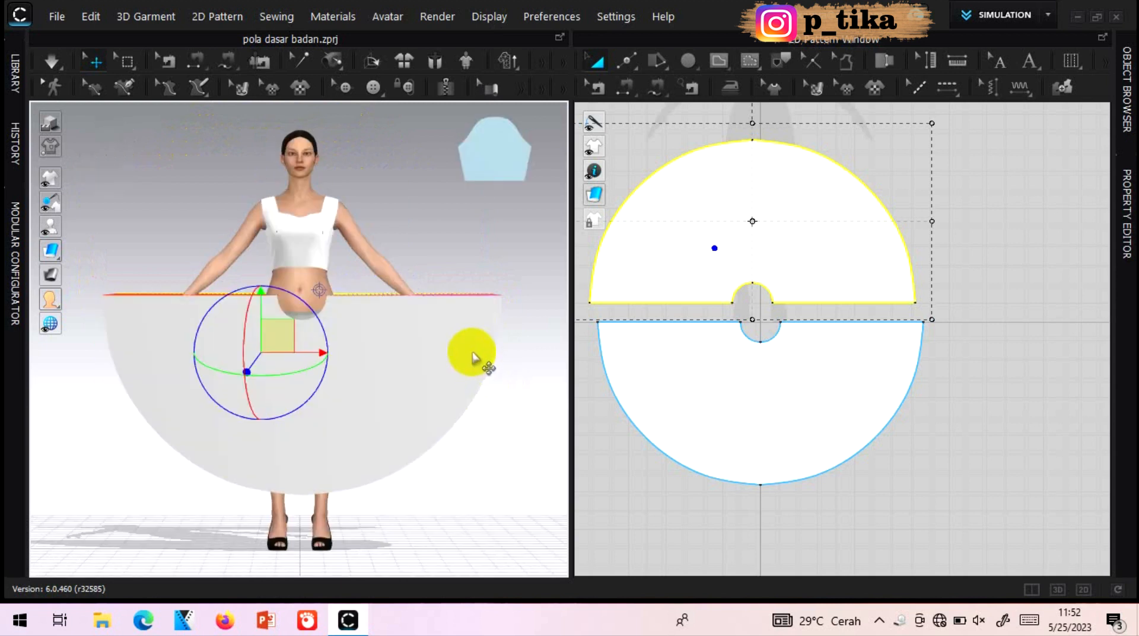
{"action": "left_click", "coordinate": [378, 352]}
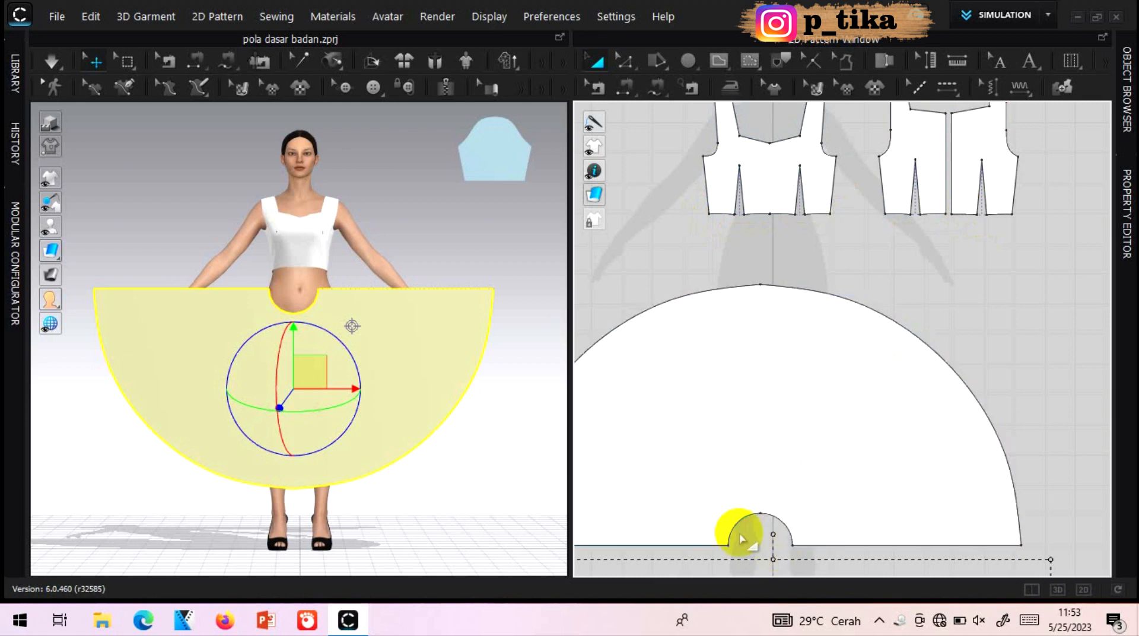
- Split both waist arc segments of the front skirt half into two equal lines with a 50% ratio
{"action": "scroll", "coordinate": [801, 439], "scroll_direction": "down", "scroll_amount": 5}
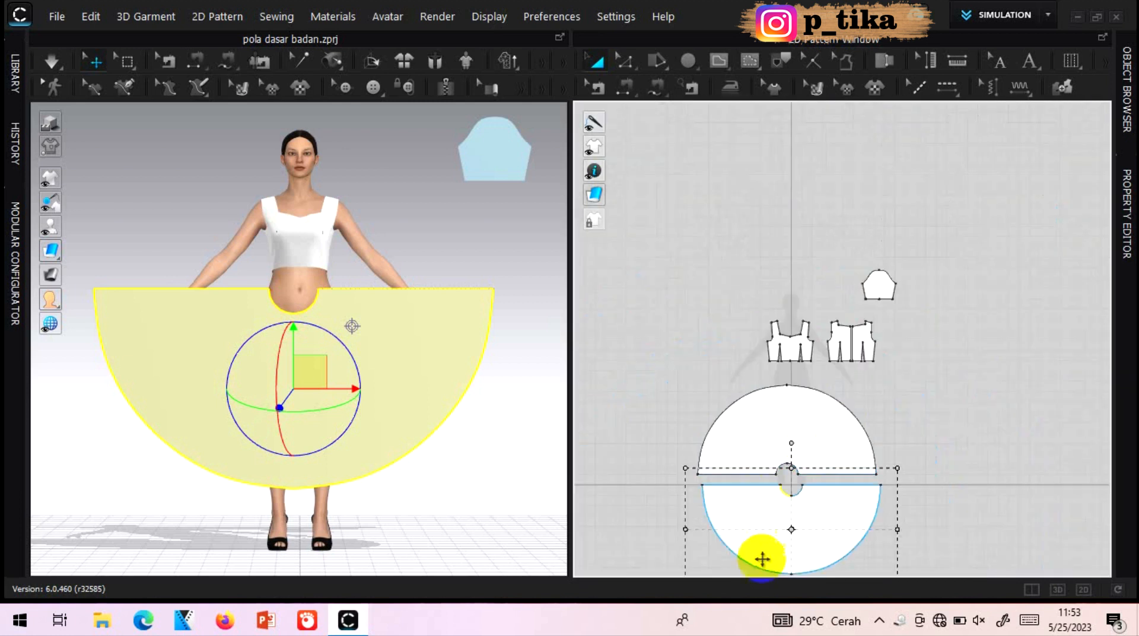
{"action": "scroll", "coordinate": [882, 434], "scroll_direction": "up", "scroll_amount": 5}
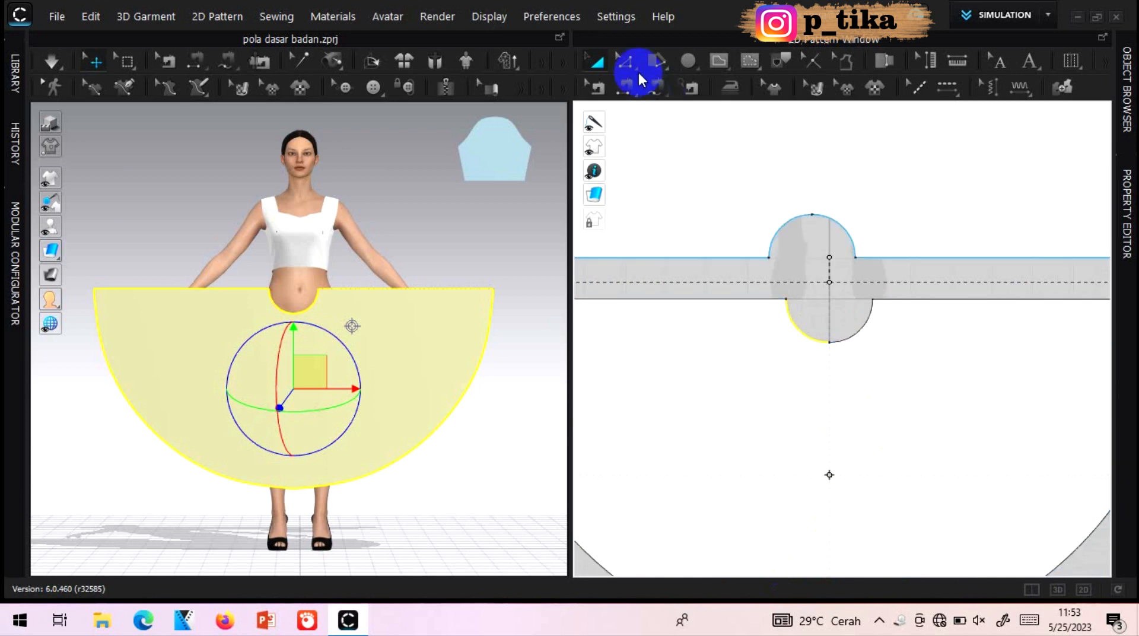
{"action": "left_click_drag", "start_coordinate": [630, 65], "coordinate": [678, 190]}
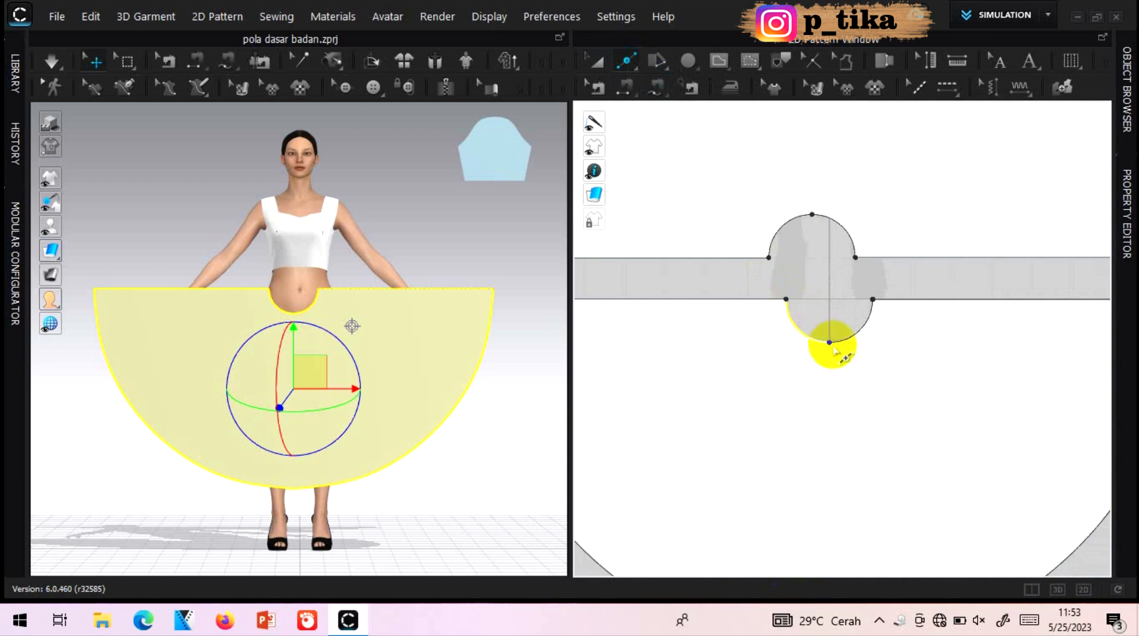
{"action": "left_click", "coordinate": [796, 329]}
{"action": "double_click", "coordinate": [621, 158]}
{"action": "type", "text": "50"}
{"action": "left_click", "coordinate": [533, 432]}
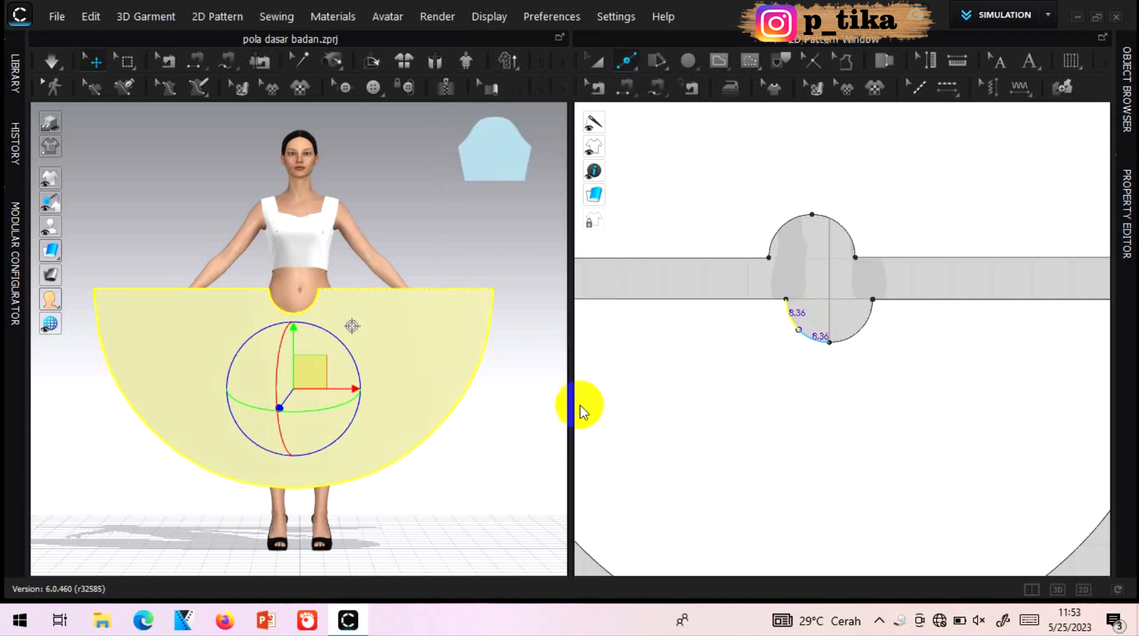
{"action": "left_click", "coordinate": [860, 335]}
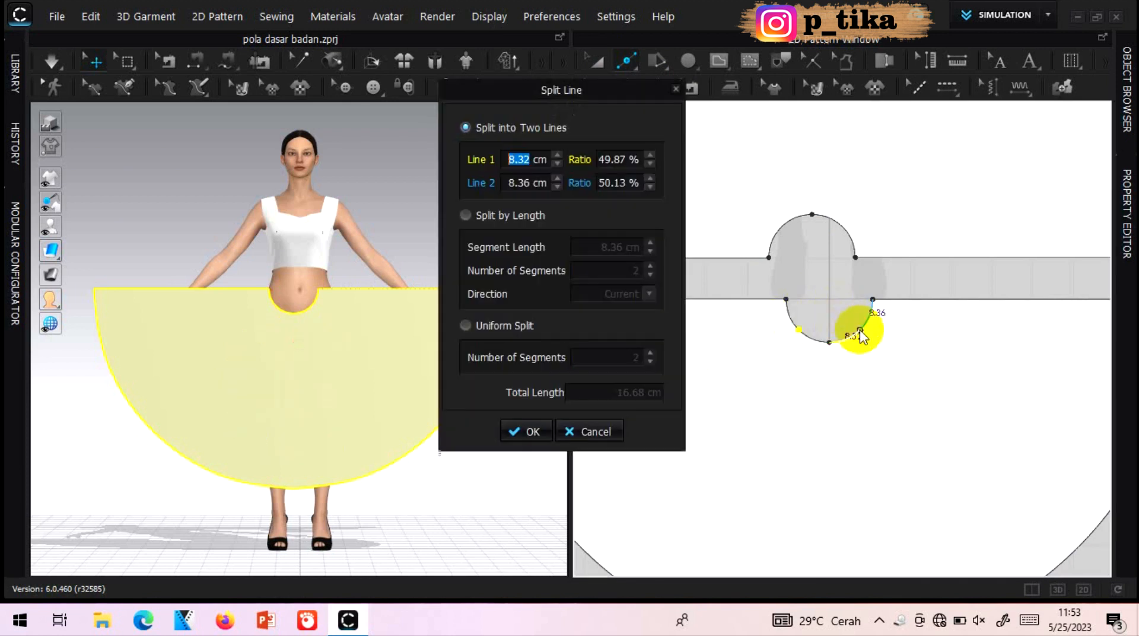
{"action": "double_click", "coordinate": [622, 158]}
{"action": "type", "text": "5"}
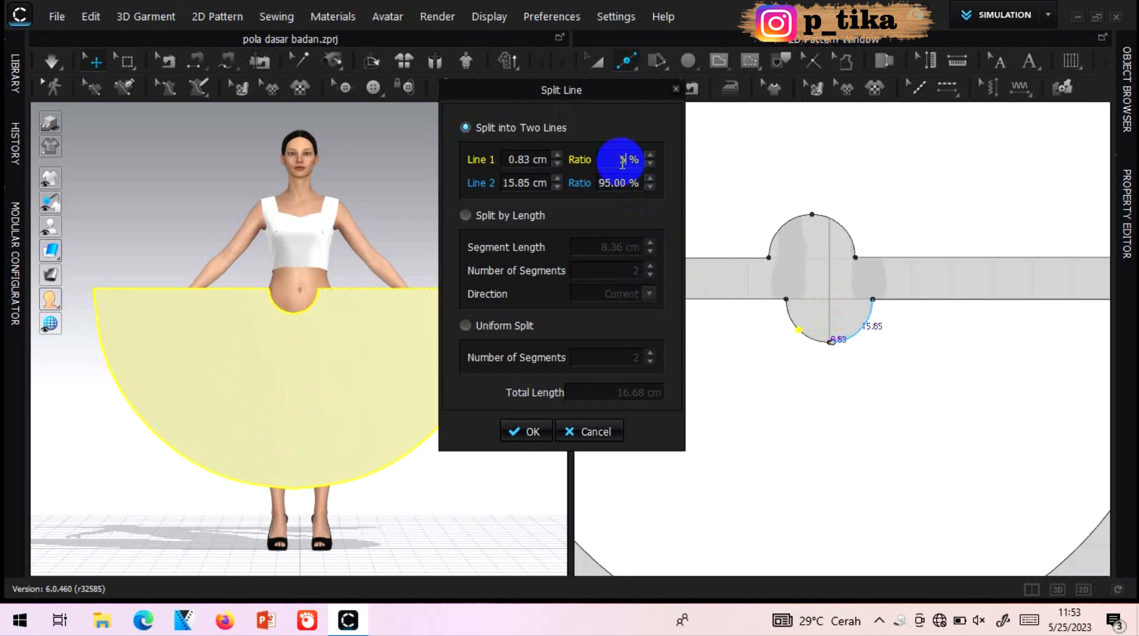
{"action": "type", "text": "0"}
{"action": "left_click", "coordinate": [539, 431]}
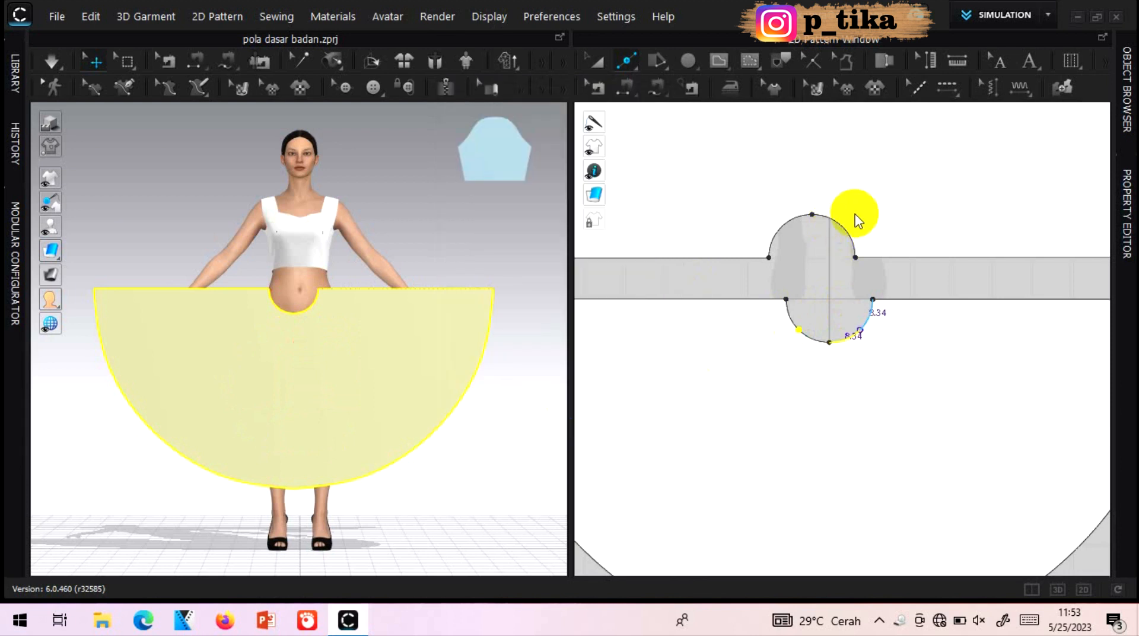
- Split both waist arc segments of the back skirt half at a 50% ratio
{"action": "left_click", "coordinate": [837, 222]}
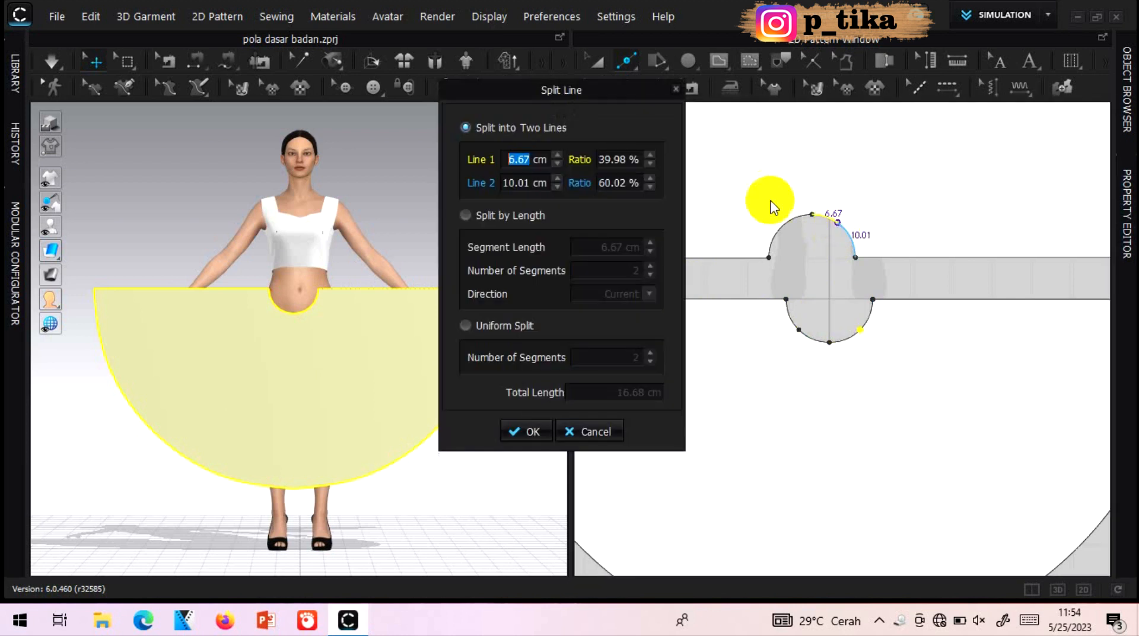
{"action": "type", "text": "50"}
{"action": "left_click", "coordinate": [531, 433]}
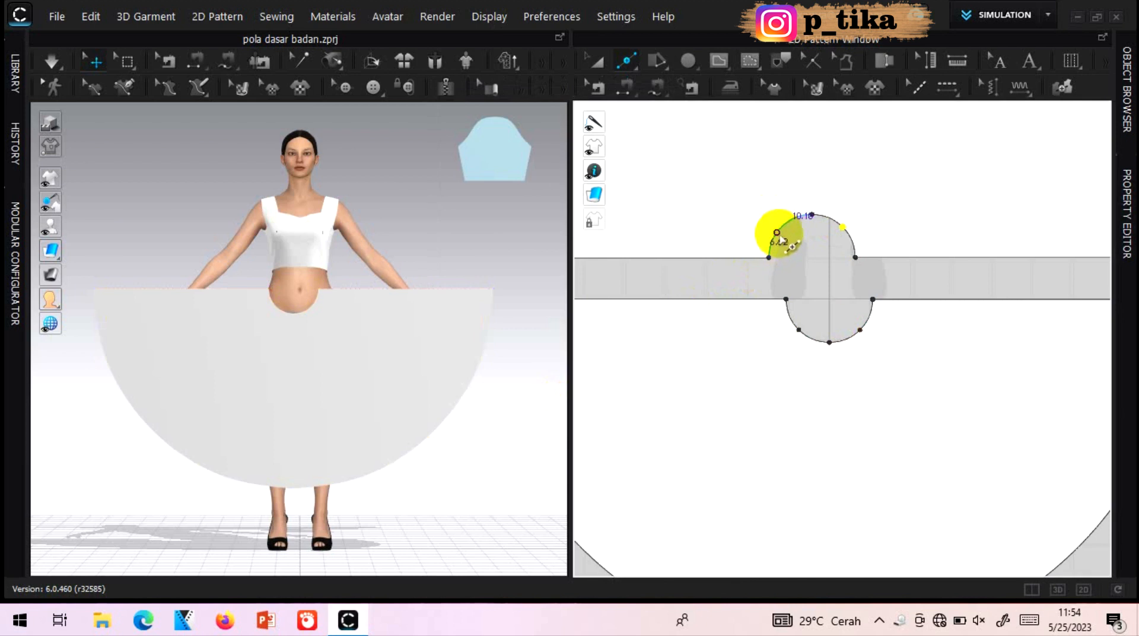
{"action": "left_click", "coordinate": [781, 233]}
{"action": "double_click", "coordinate": [626, 160]}
{"action": "type", "text": "50"}
{"action": "left_click", "coordinate": [525, 431]}
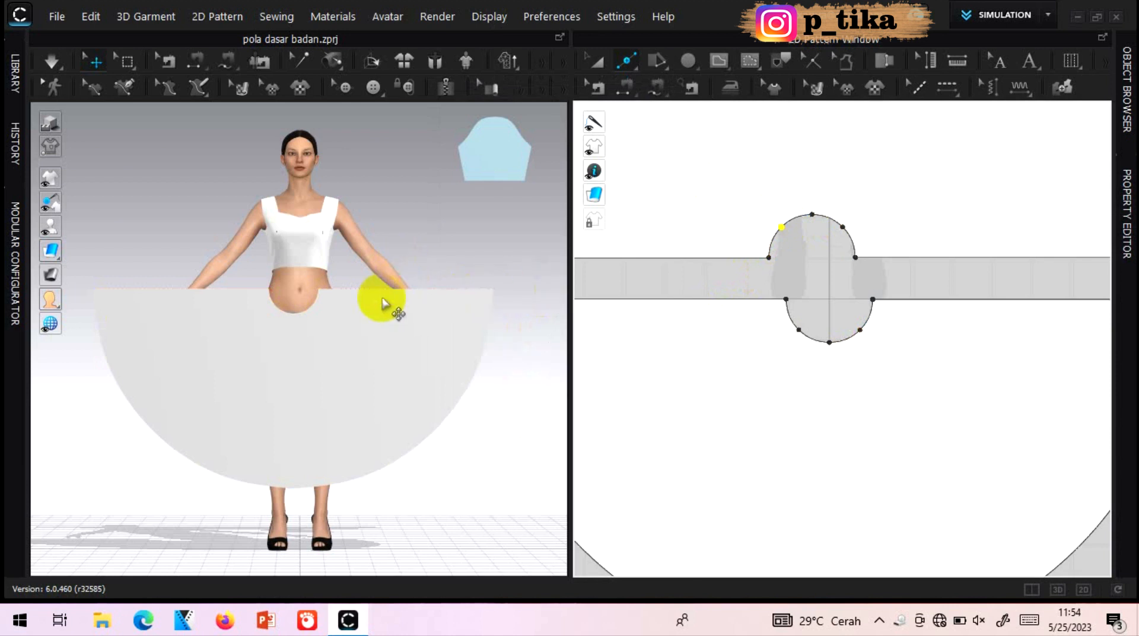
- Centre the front skirt half's waist opening on the avatar's body in the 3D view
{"action": "scroll", "coordinate": [338, 294], "scroll_direction": "up", "scroll_amount": 6}
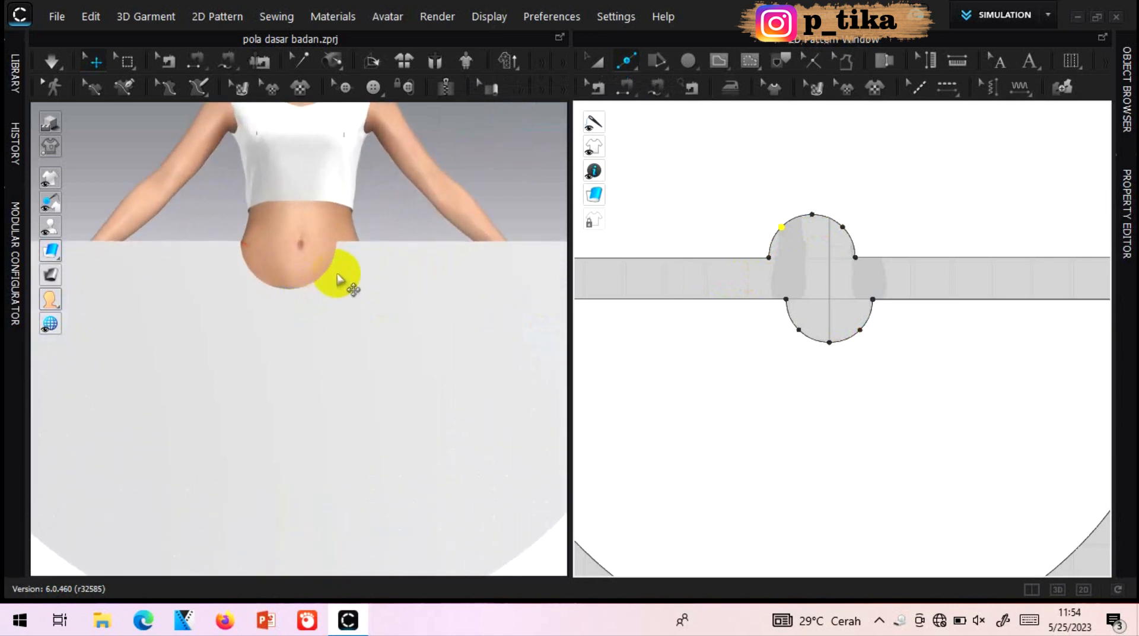
{"action": "left_click", "coordinate": [348, 275]}
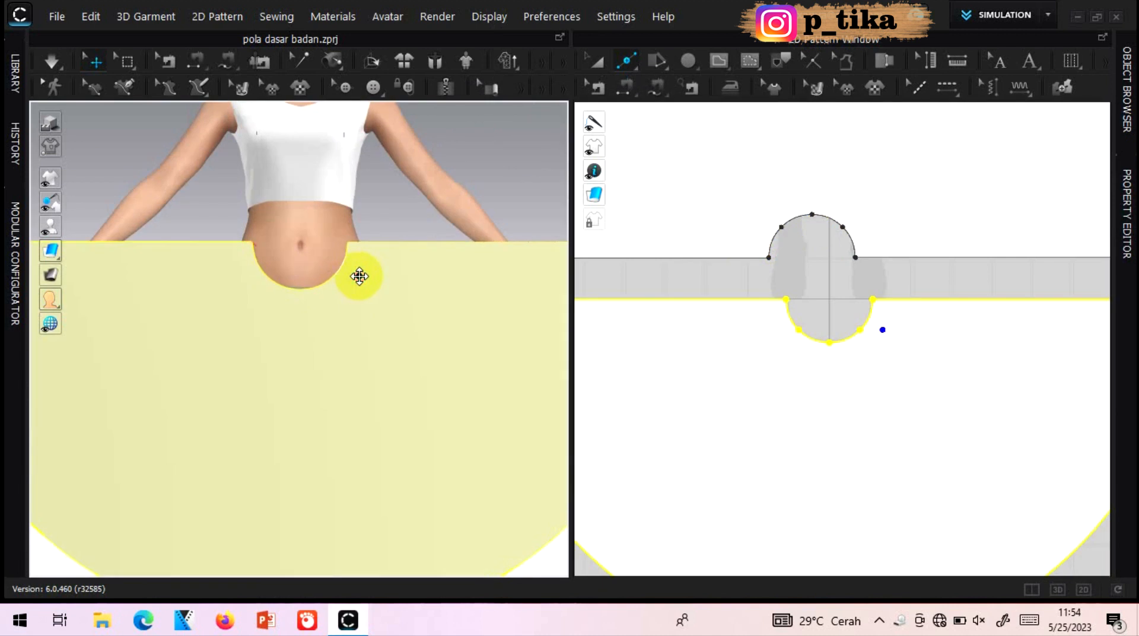
{"action": "right_click_drag", "start_coordinate": [284, 239], "coordinate": [315, 241]}
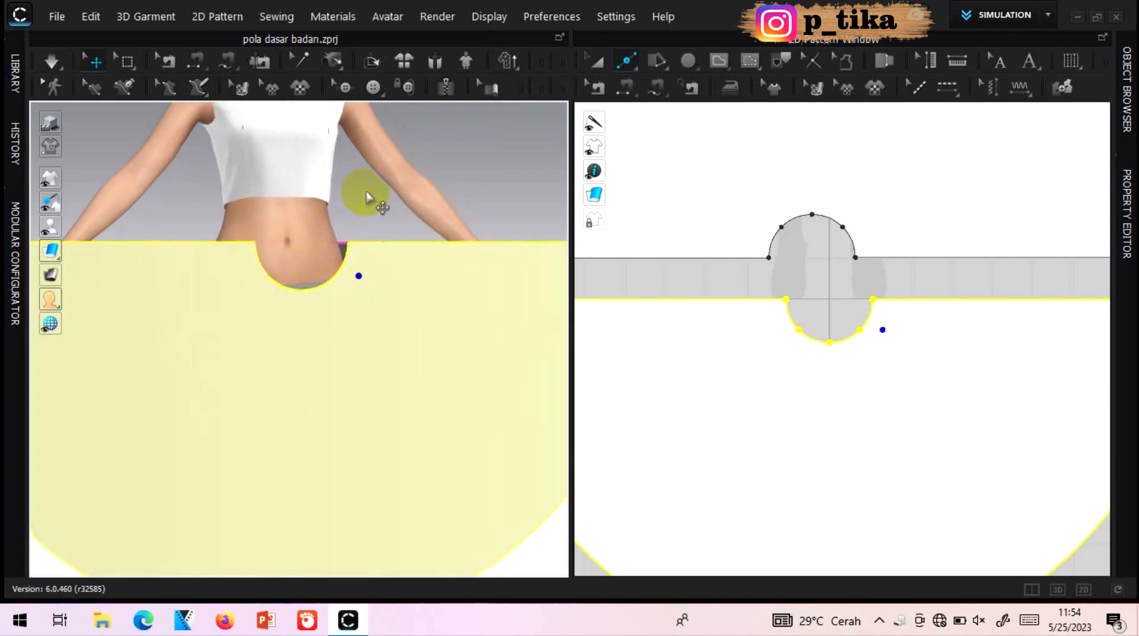
- Segment-sew the bodice's two front waist segments on the avatar's right side to the matching arc segments of the front skirt half
{"action": "left_click_drag", "start_coordinate": [196, 63], "coordinate": [195, 87]}
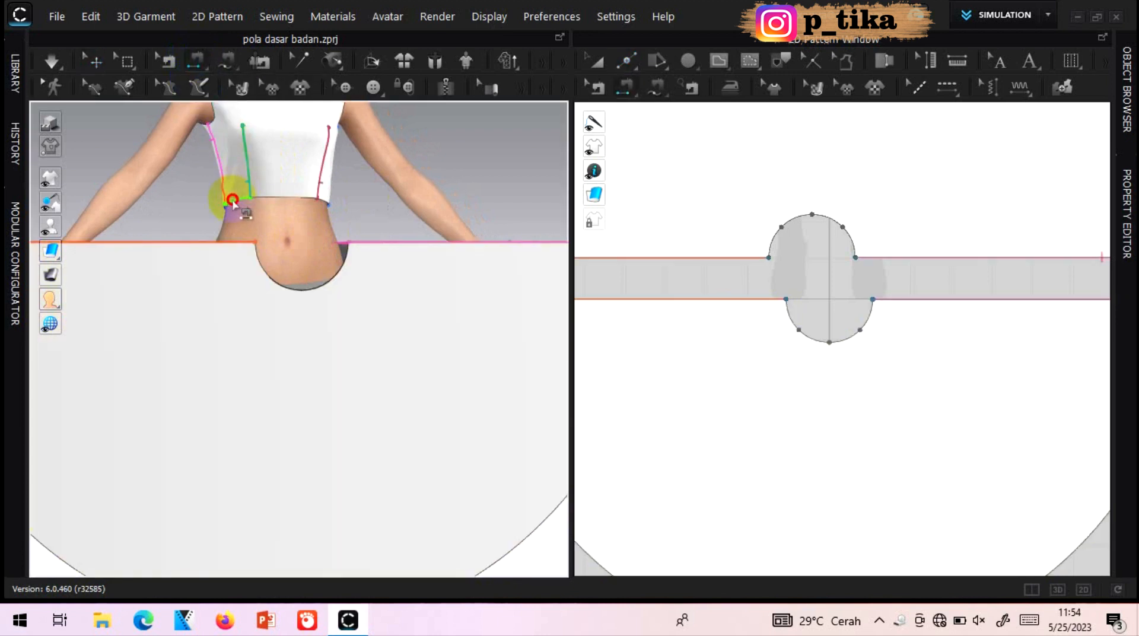
{"action": "left_click", "coordinate": [263, 254]}
{"action": "left_click", "coordinate": [256, 253]}
{"action": "left_click", "coordinate": [255, 253]}
{"action": "left_click", "coordinate": [272, 200]}
{"action": "left_click", "coordinate": [272, 200]}
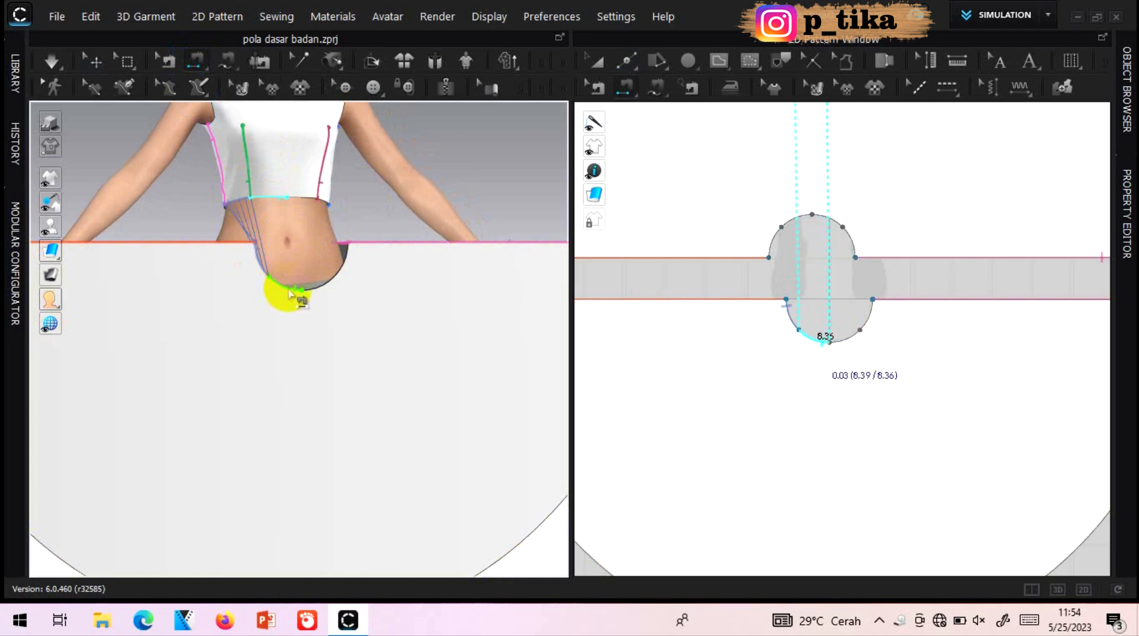
{"action": "left_click", "coordinate": [290, 291]}
- Sew the remaining two front waist segments, on the avatar's left side, to the front skirt half's waist arc
{"action": "right_click_drag", "start_coordinate": [377, 188], "coordinate": [330, 184]}
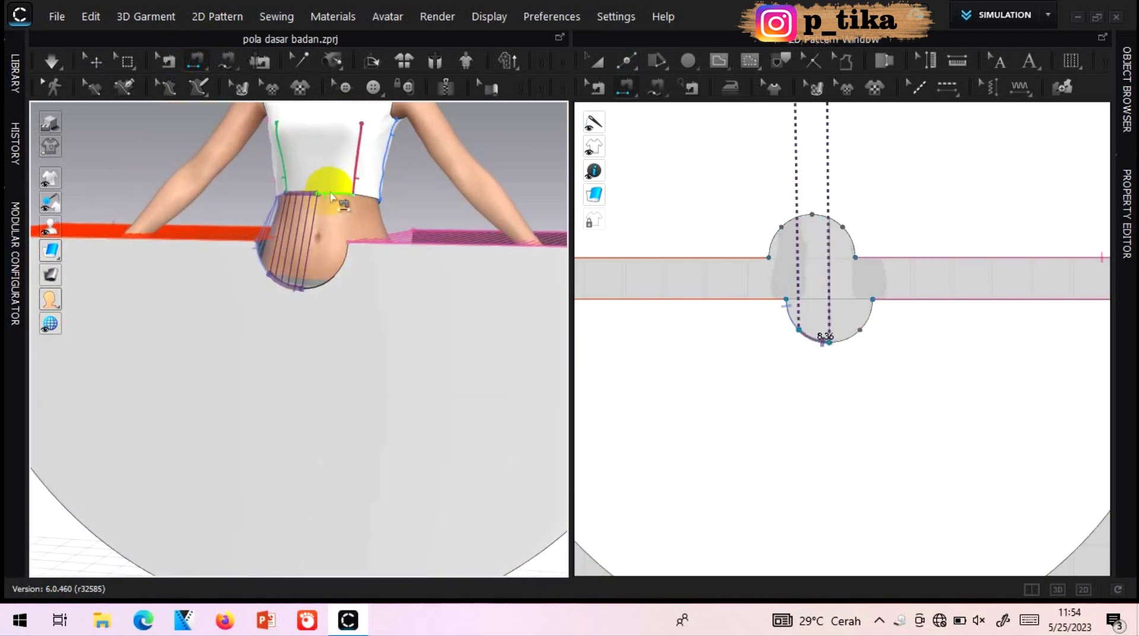
{"action": "left_click", "coordinate": [315, 287]}
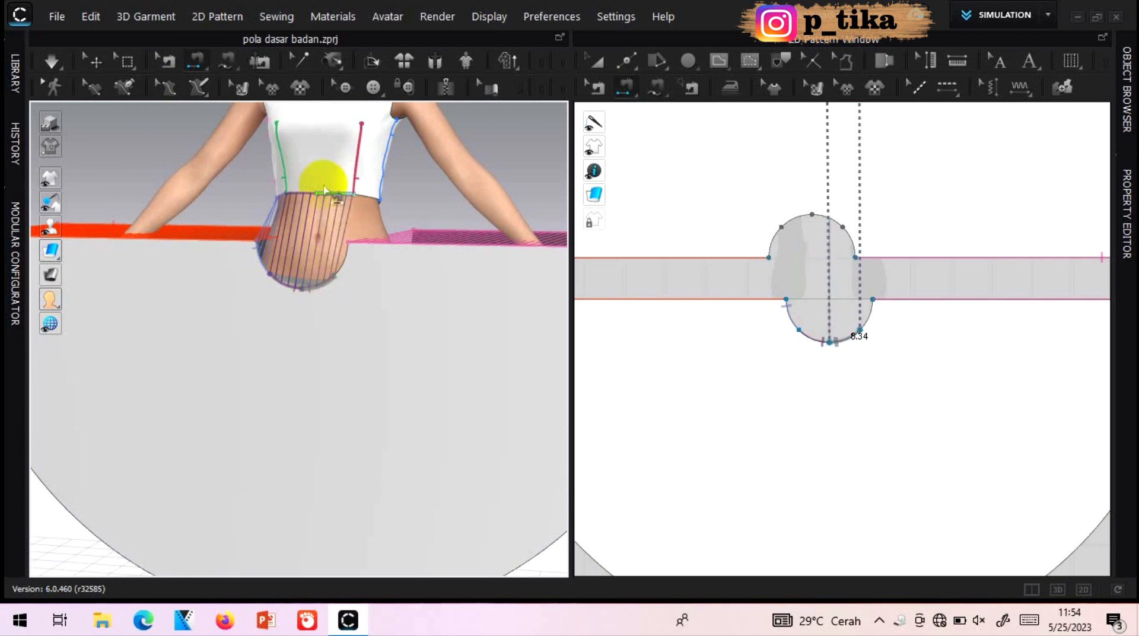
{"action": "right_click_drag", "start_coordinate": [420, 204], "coordinate": [414, 215]}
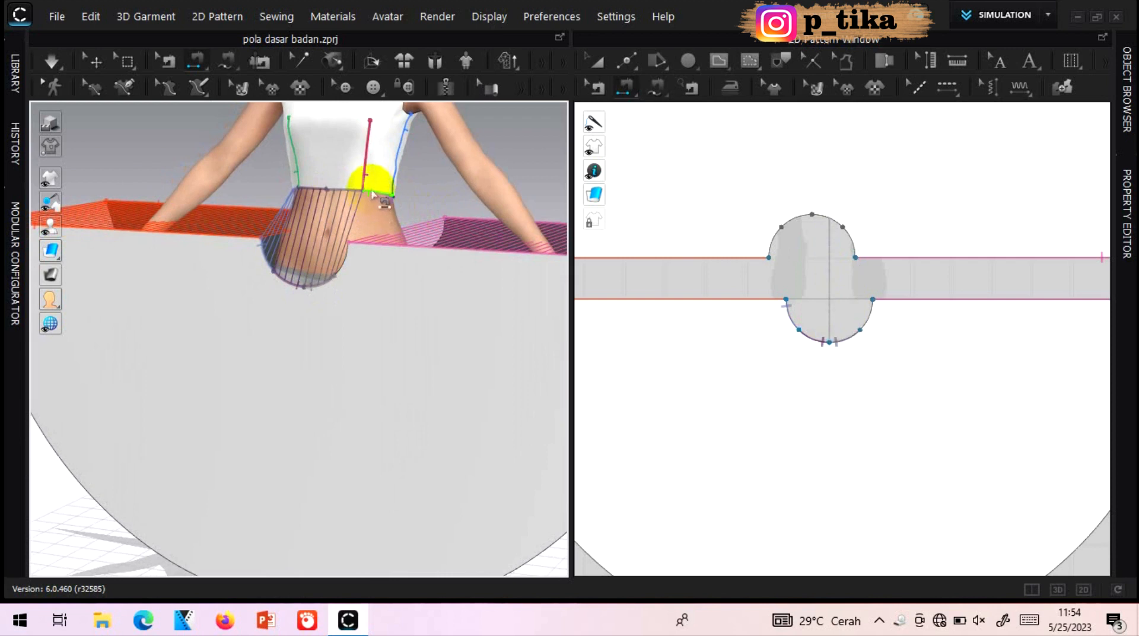
{"action": "left_click", "coordinate": [372, 197]}
{"action": "left_click", "coordinate": [341, 270]}
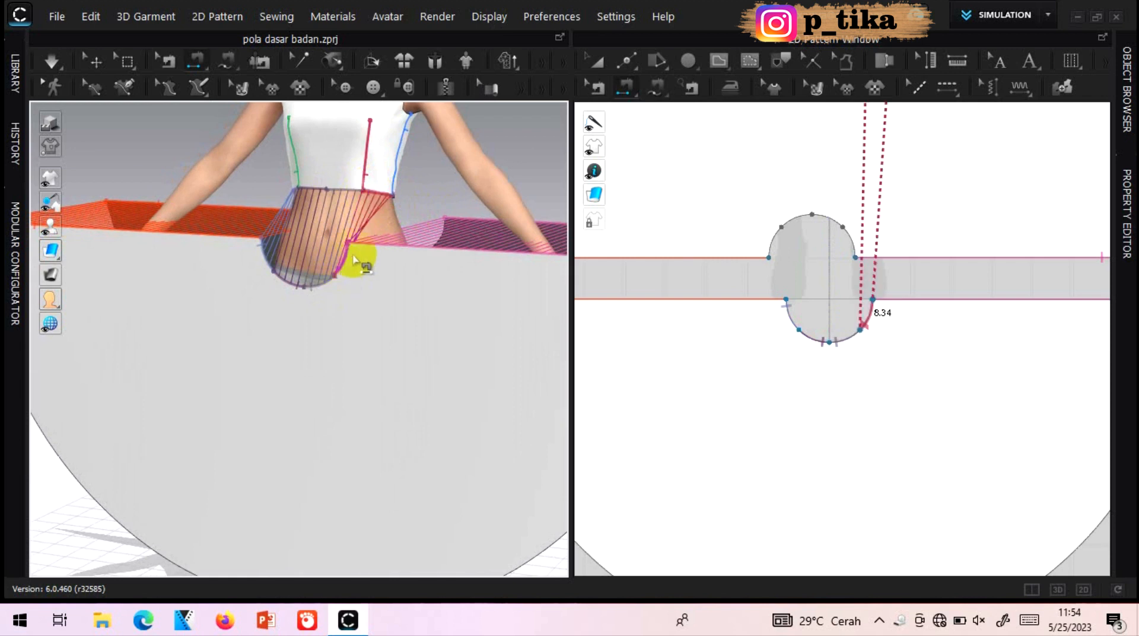
- Sew the bodice's two back waist segments on the avatar's left side to the matching arc segments of the back skirt half
{"action": "right_click_drag", "start_coordinate": [433, 207], "coordinate": [190, 220]}
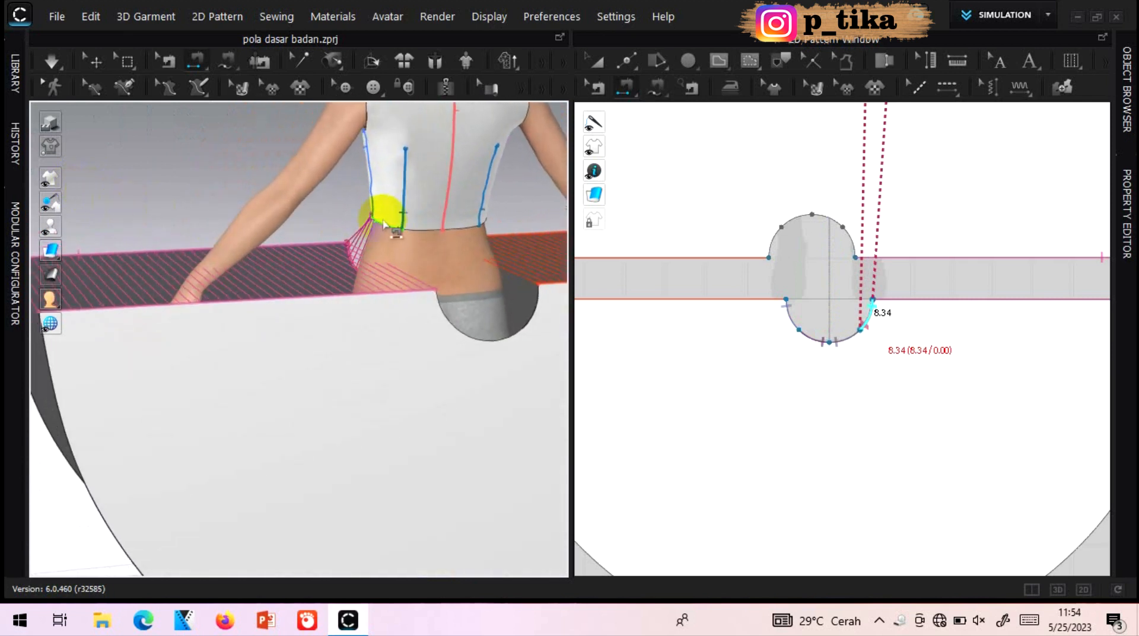
{"action": "left_click", "coordinate": [439, 306]}
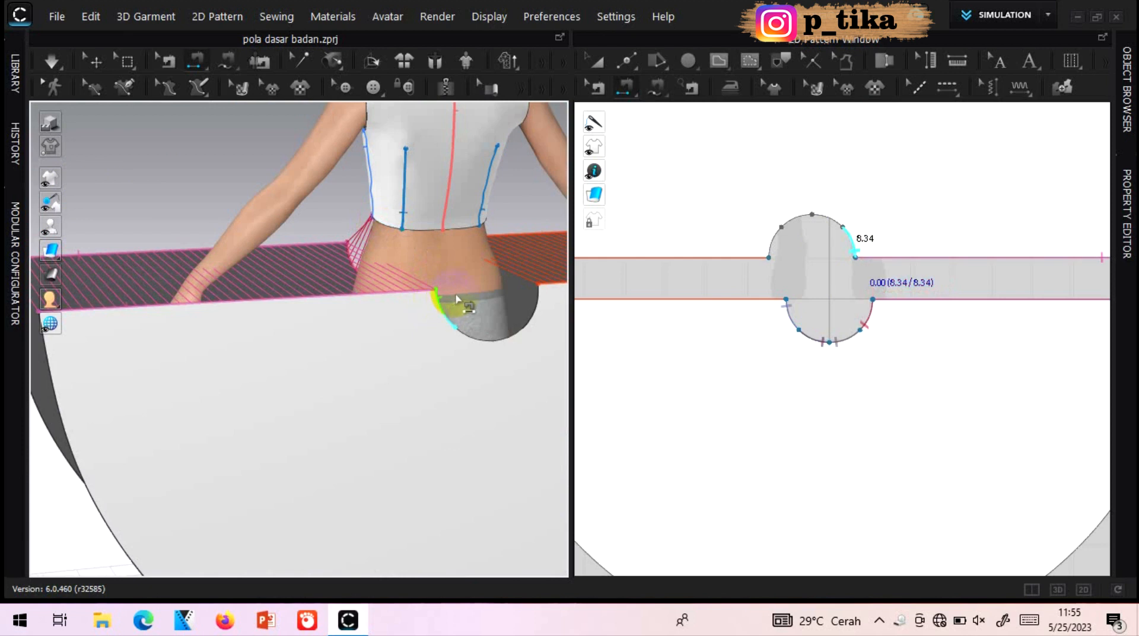
{"action": "left_click", "coordinate": [457, 299]}
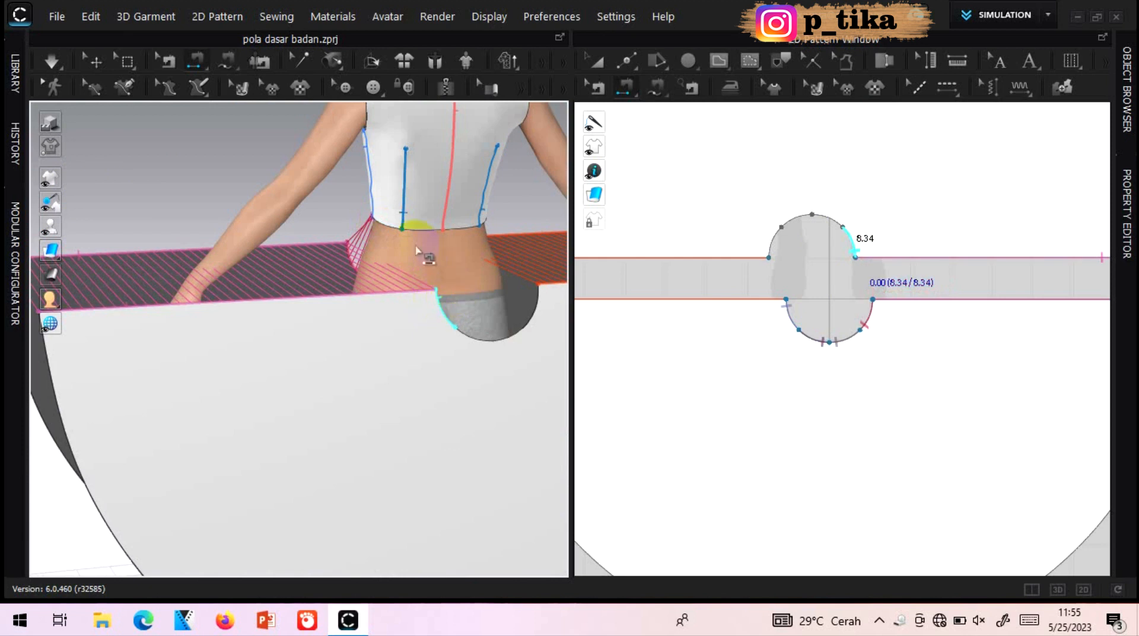
{"action": "left_click", "coordinate": [383, 226]}
{"action": "right_click_drag", "start_coordinate": [475, 246], "coordinate": [420, 239]}
{"action": "left_click", "coordinate": [350, 225]}
{"action": "left_click", "coordinate": [307, 329]}
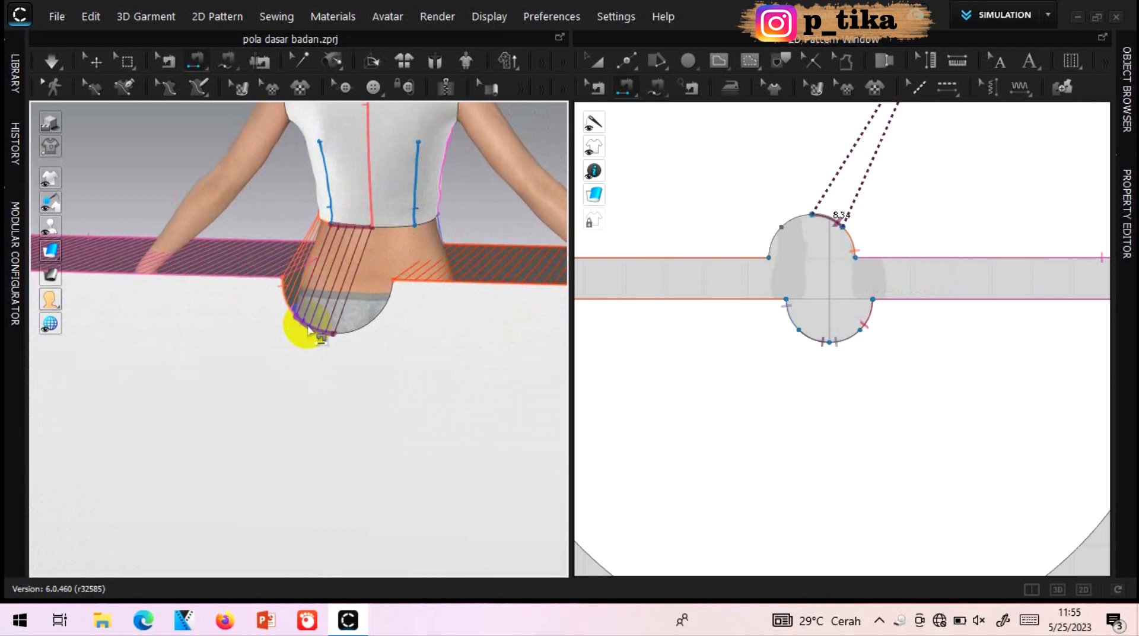
- Sew the two back waist segments on the avatar's right side to the rest of the back skirt half's waist arc
{"action": "left_click", "coordinate": [399, 227]}
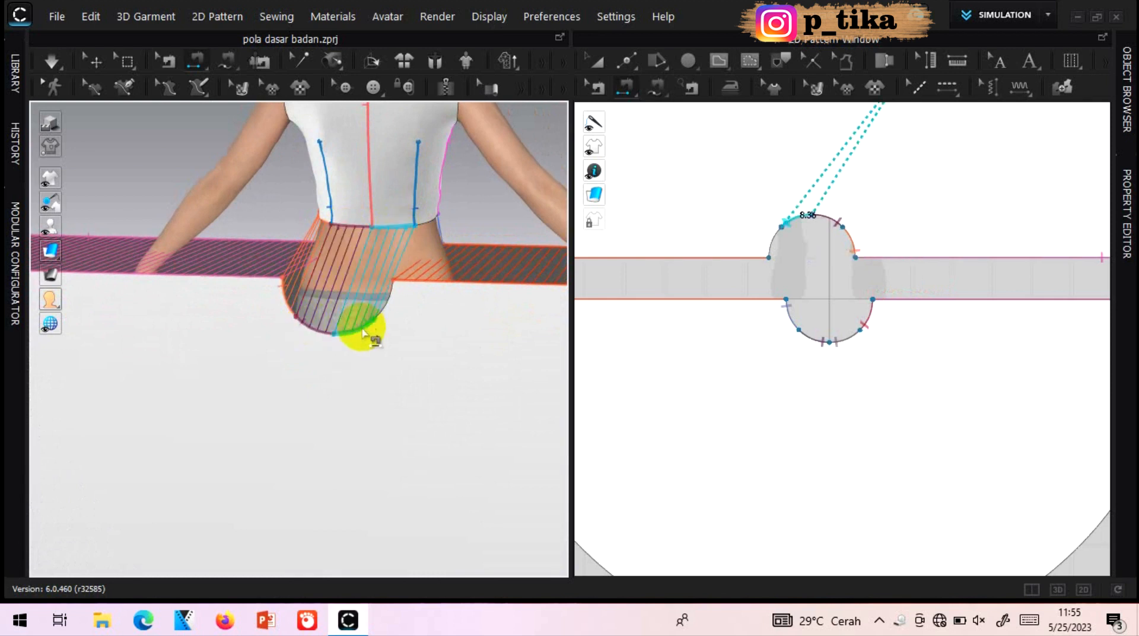
{"action": "left_click", "coordinate": [365, 332]}
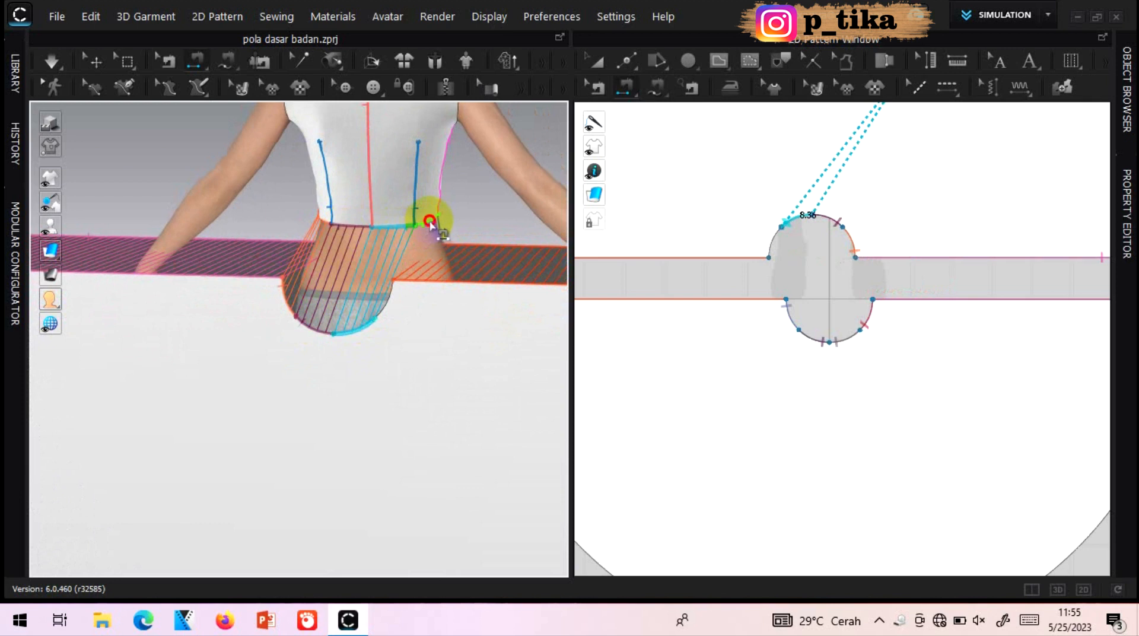
{"action": "left_click", "coordinate": [432, 225]}
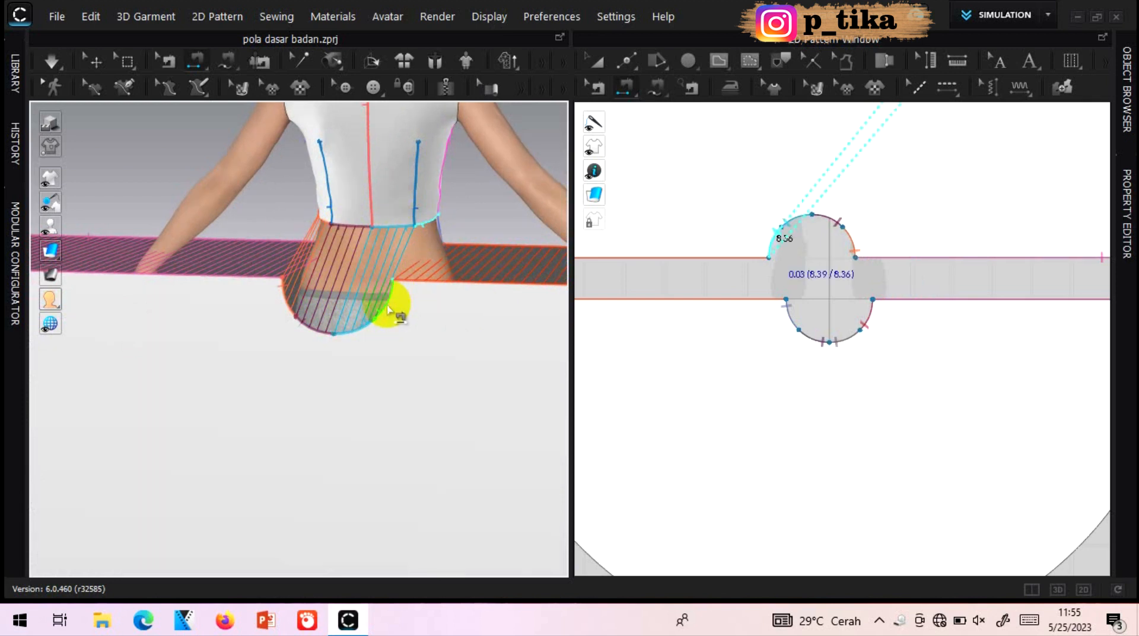
{"action": "left_click", "coordinate": [388, 308]}
- Simulate the sewn dress so the circle skirt drapes on the avatar
{"action": "scroll", "coordinate": [415, 294], "scroll_direction": "down", "scroll_amount": 5}
{"action": "right_click_drag", "start_coordinate": [457, 295], "coordinate": [402, 287]}
{"action": "left_click", "coordinate": [413, 294]}
{"action": "left_click", "coordinate": [53, 61]}
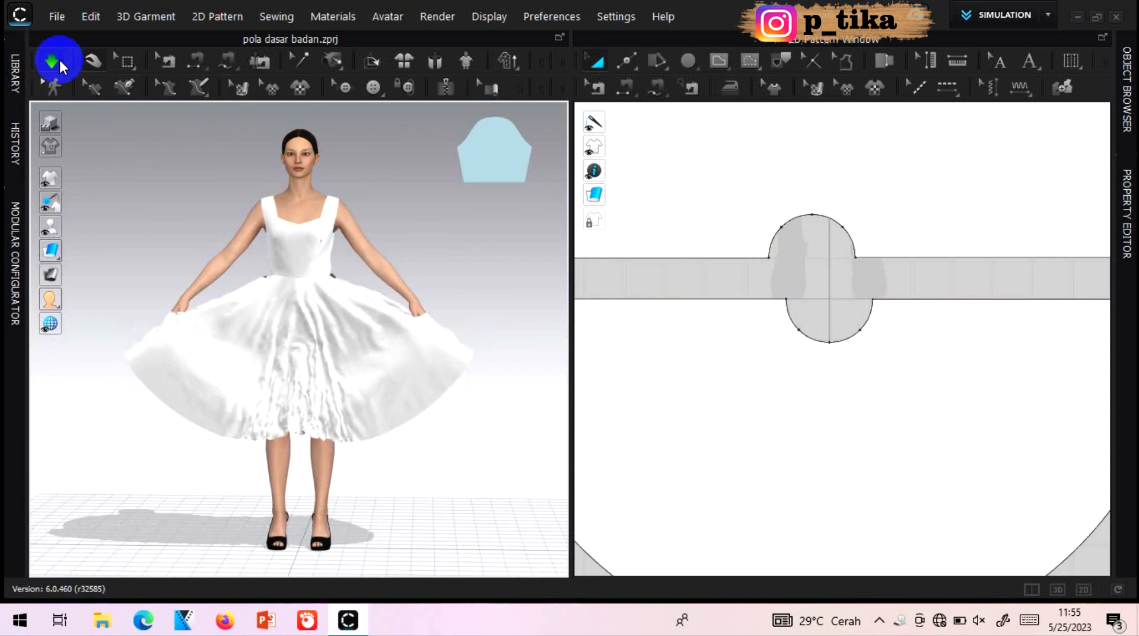
{"action": "left_click", "coordinate": [59, 58]}
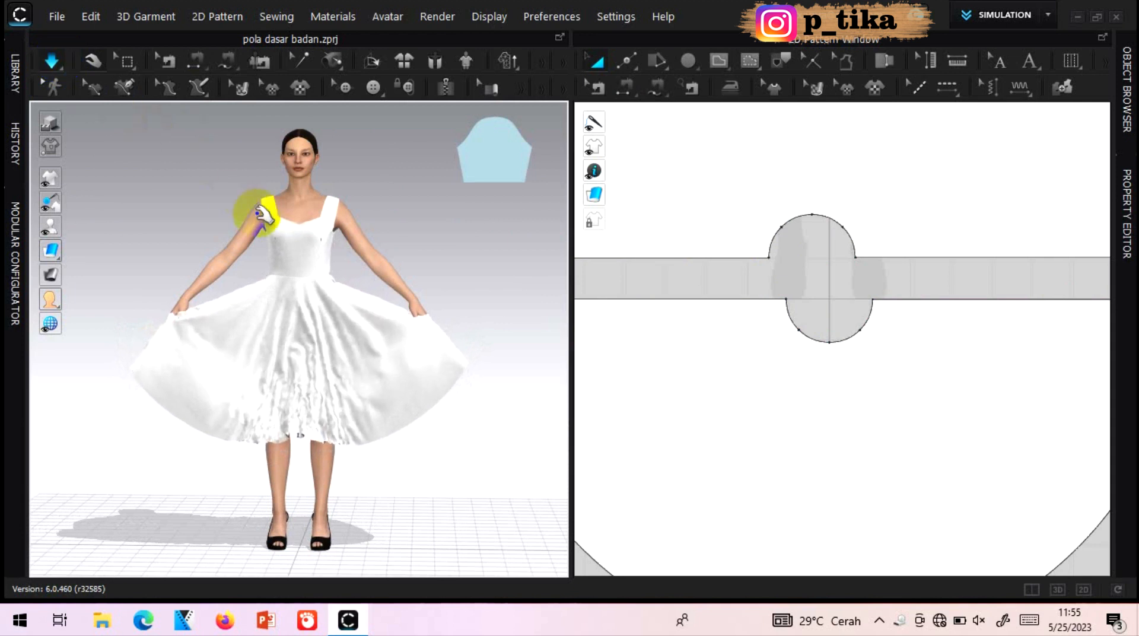
- Pull the skirt off both of the avatar's hands during simulation and check the drape from the back and front
{"action": "left_click_drag", "start_coordinate": [424, 329], "coordinate": [30, 435]}
{"action": "left_click_drag", "start_coordinate": [181, 333], "coordinate": [619, 456]}
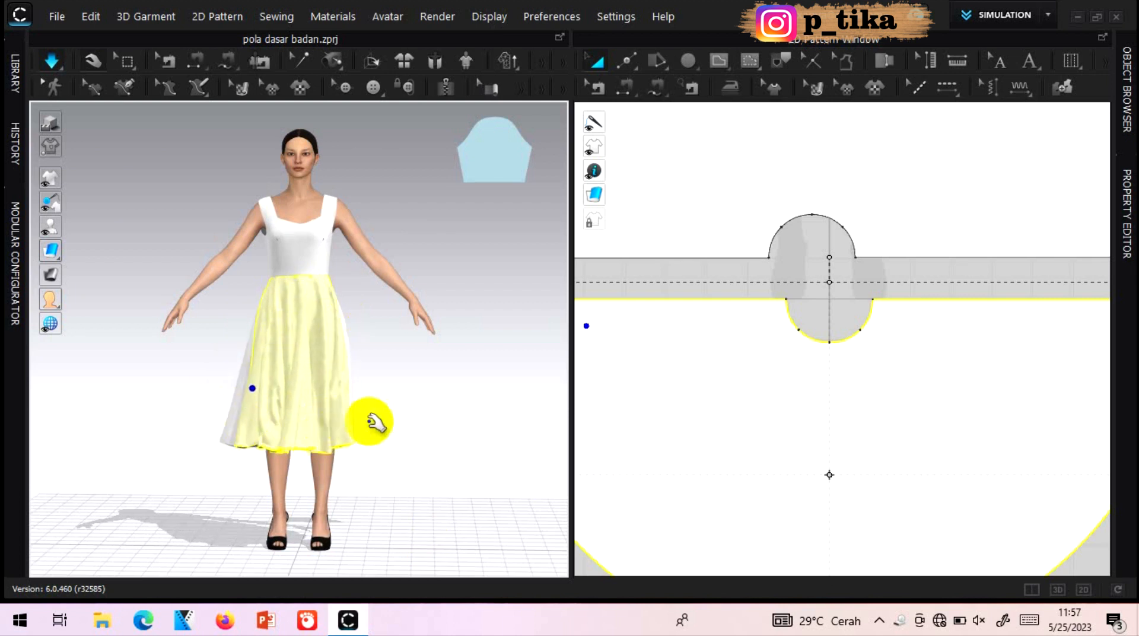
{"action": "right_click_drag", "start_coordinate": [432, 415], "coordinate": [261, 411]}
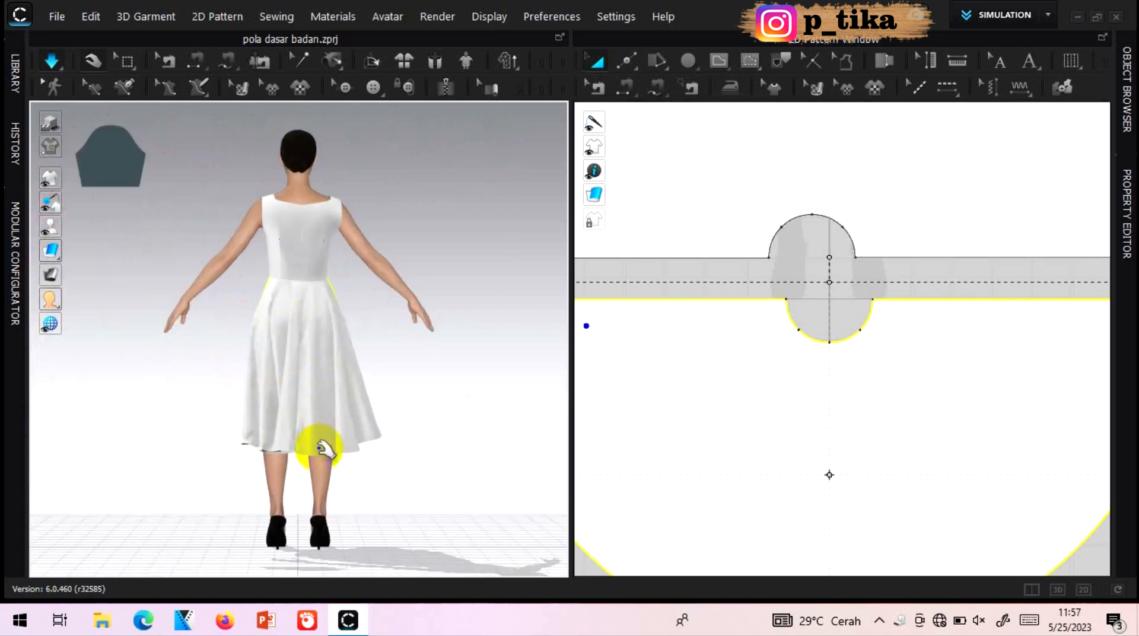
{"action": "right_click_drag", "start_coordinate": [346, 386], "coordinate": [656, 430]}
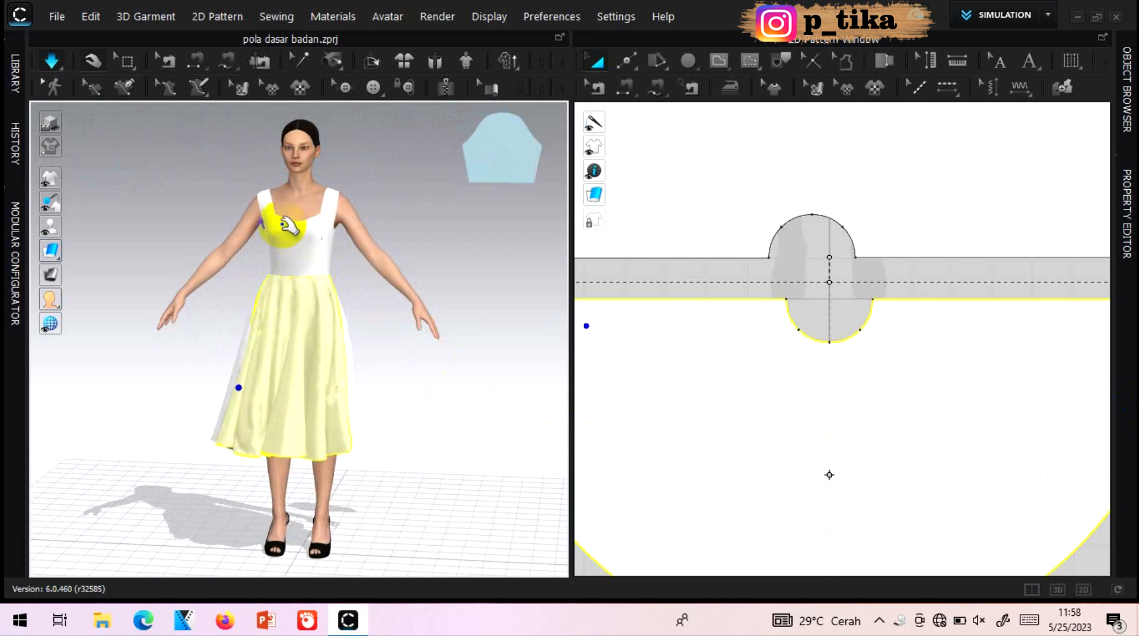
- Tack the bodice strap to the avatar's left shoulder using Tack on Avatar
{"action": "scroll", "coordinate": [287, 220], "scroll_direction": "up", "scroll_amount": 3}
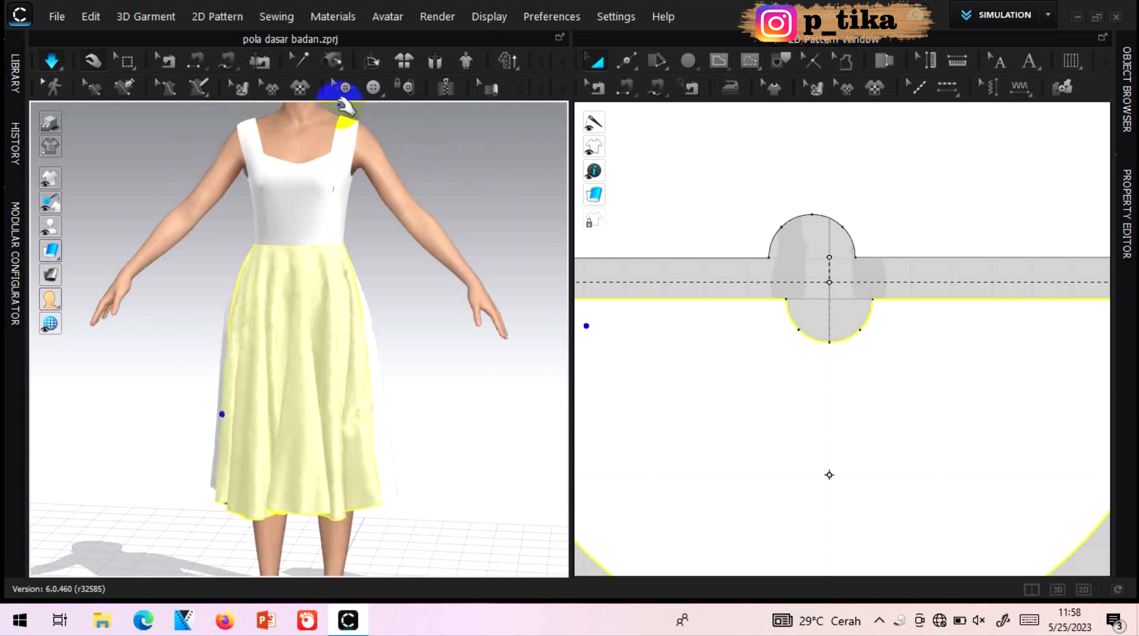
{"action": "left_click", "coordinate": [332, 64]}
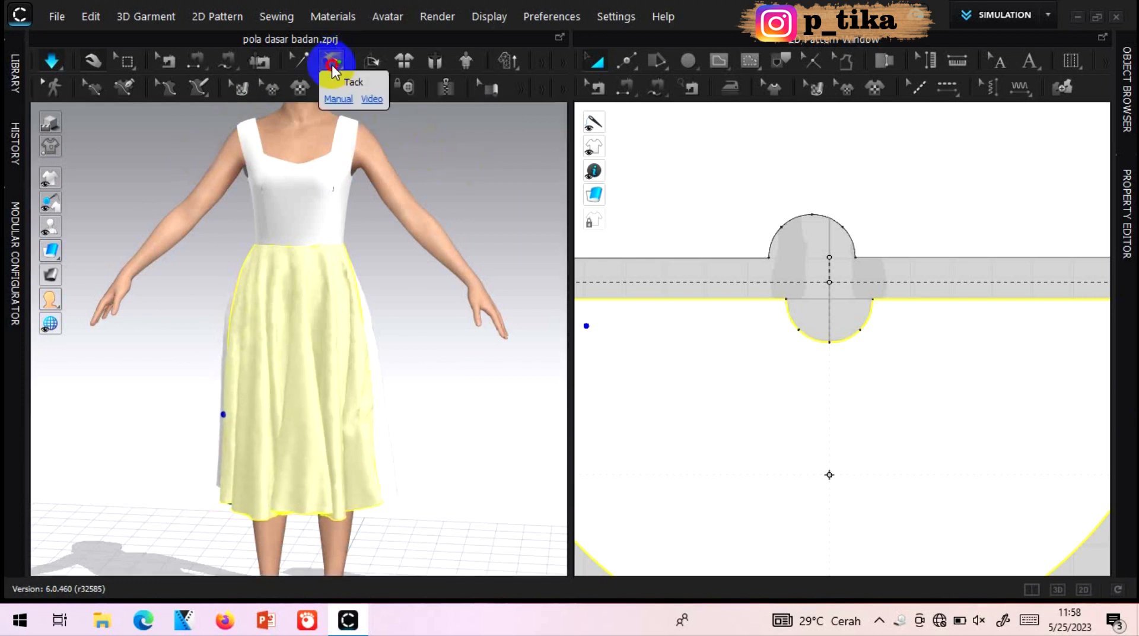
{"action": "left_click", "coordinate": [334, 65]}
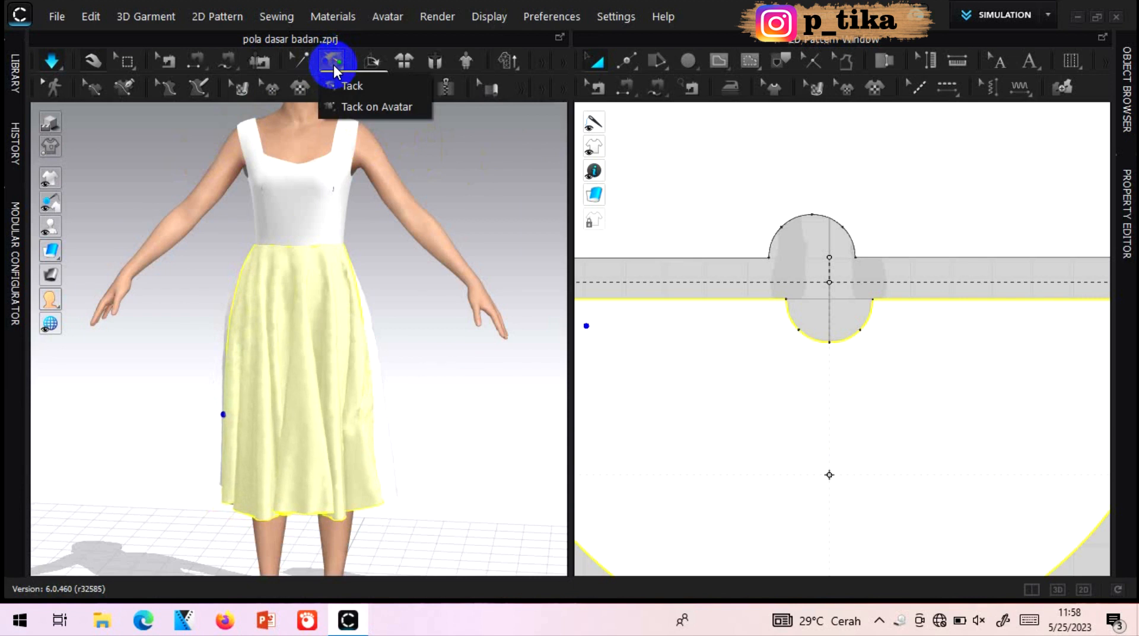
{"action": "left_click", "coordinate": [360, 106]}
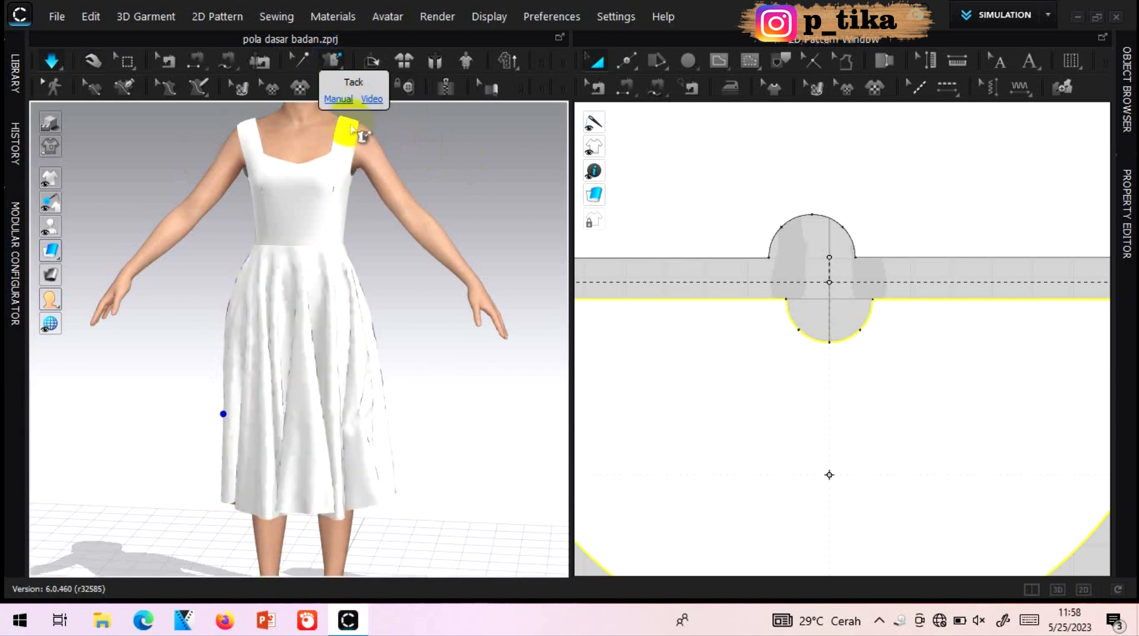
{"action": "left_click", "coordinate": [350, 119]}
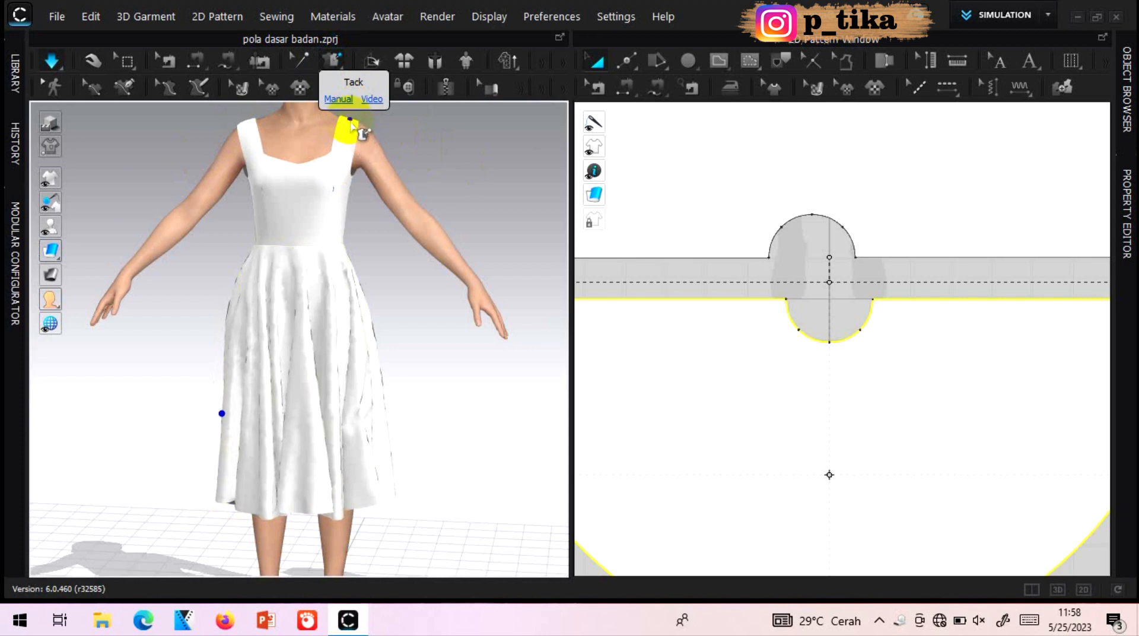
{"action": "right_click_drag", "start_coordinate": [348, 152], "coordinate": [354, 220]}
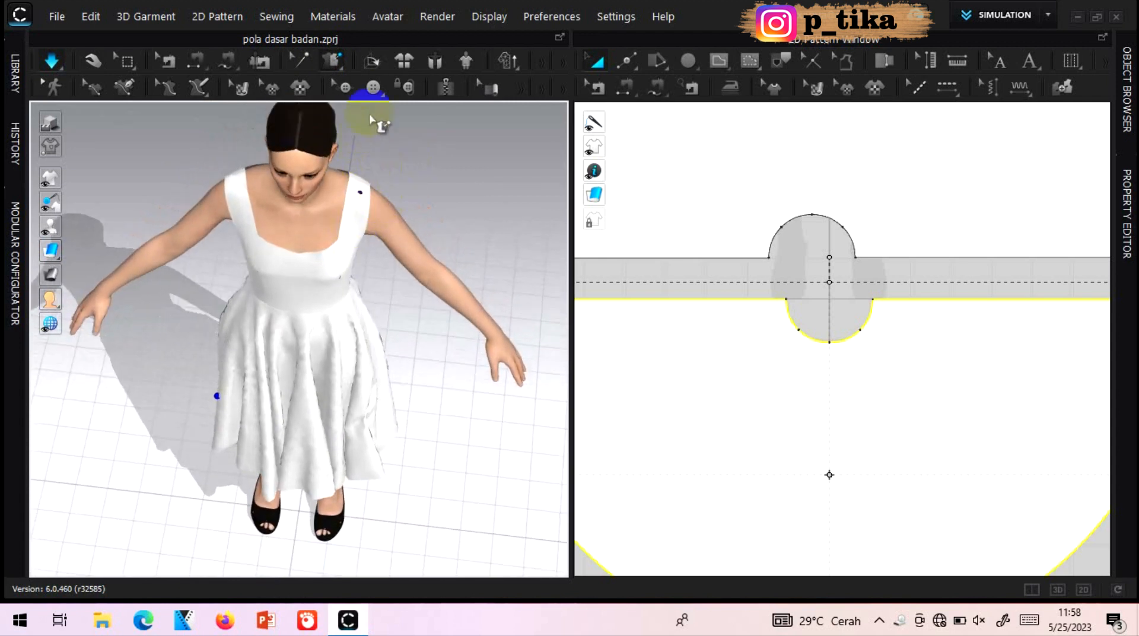
{"action": "left_click", "coordinate": [360, 186]}
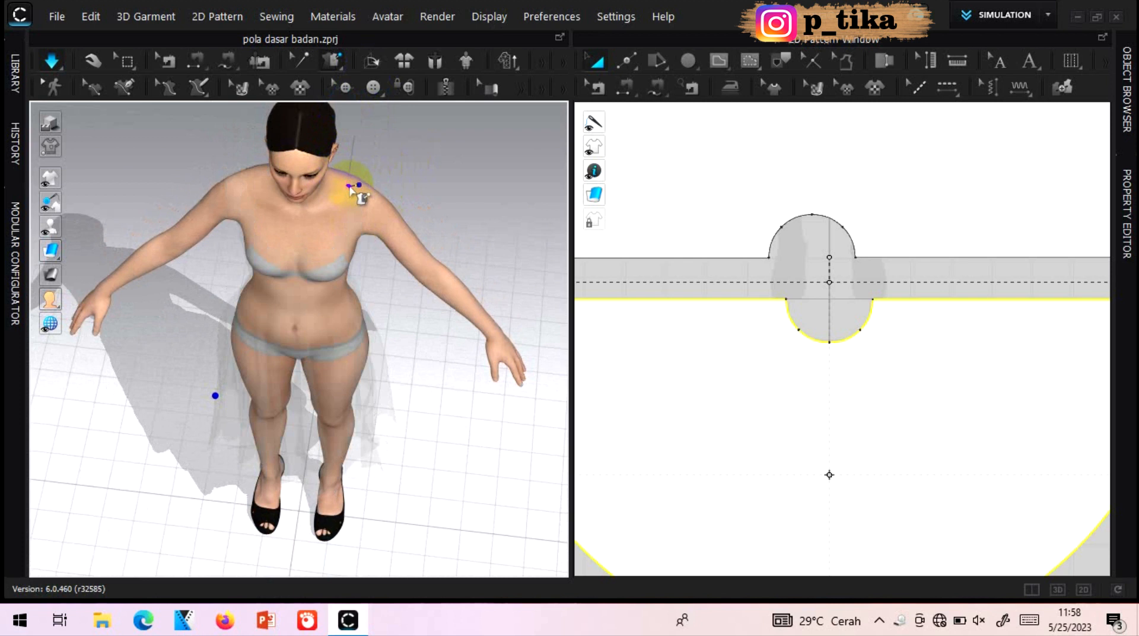
- Tack the other bodice strap to the avatar's right shoulder
{"action": "left_click", "coordinate": [247, 185]}
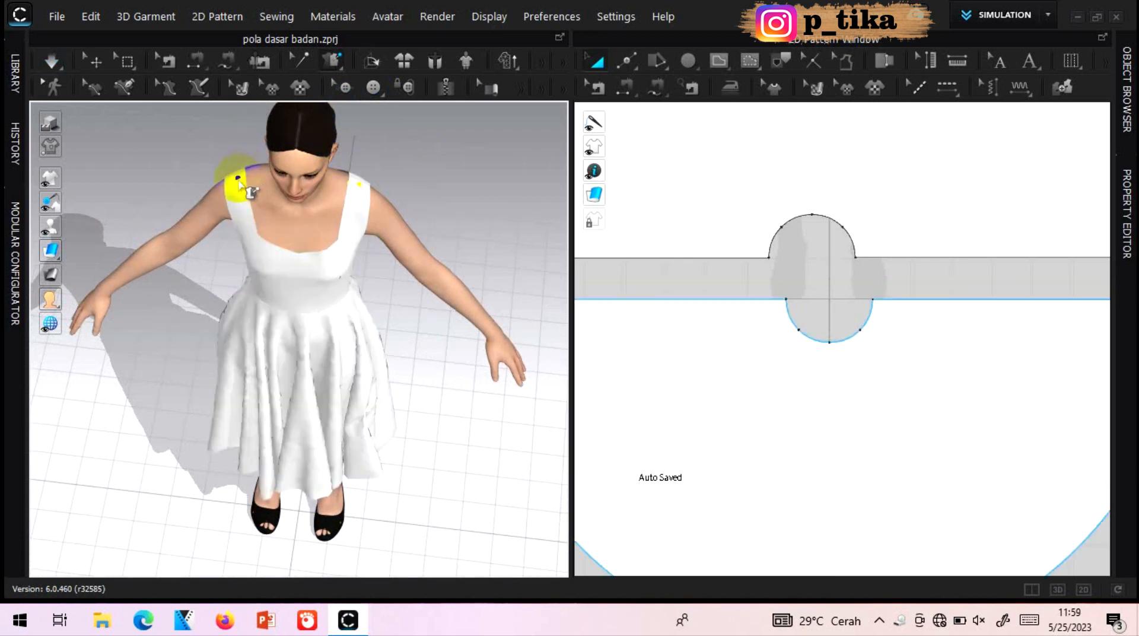
{"action": "left_click", "coordinate": [235, 179]}
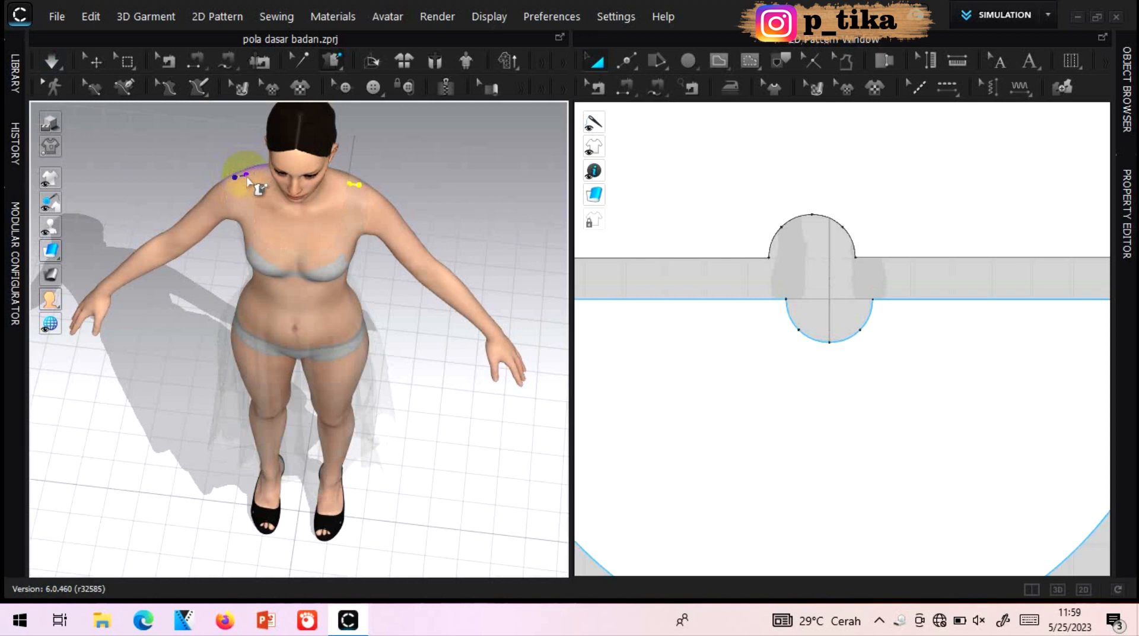
{"action": "left_click", "coordinate": [250, 182]}
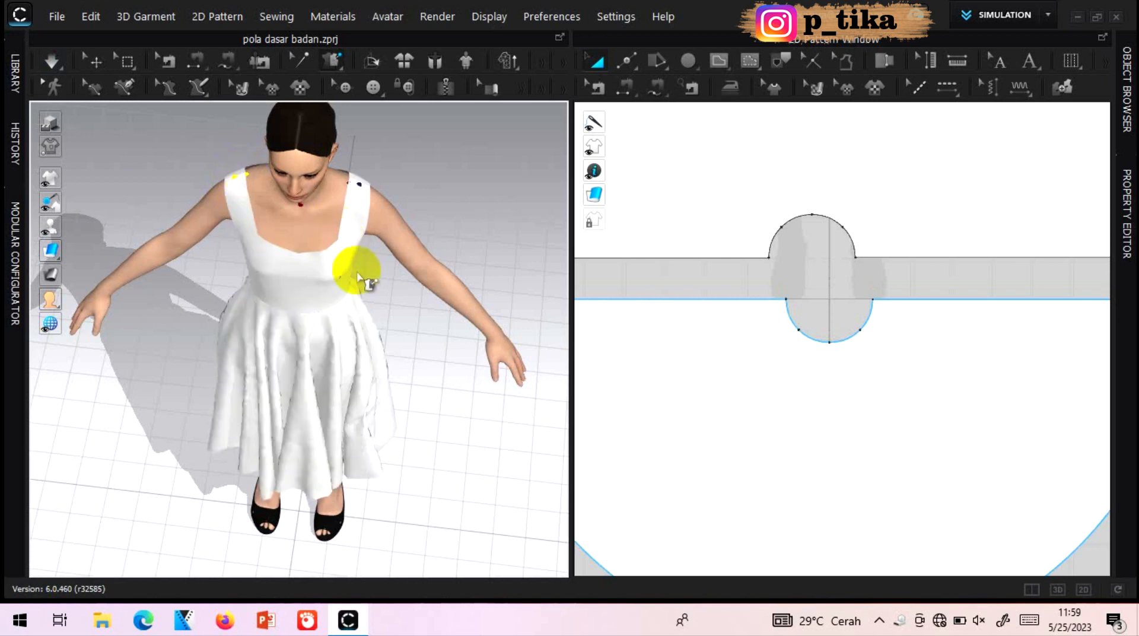
- Run the simulation with both shoulder tacks in place and examine the dress's fit from the front
{"action": "right_click_drag", "start_coordinate": [364, 262], "coordinate": [370, 227]}
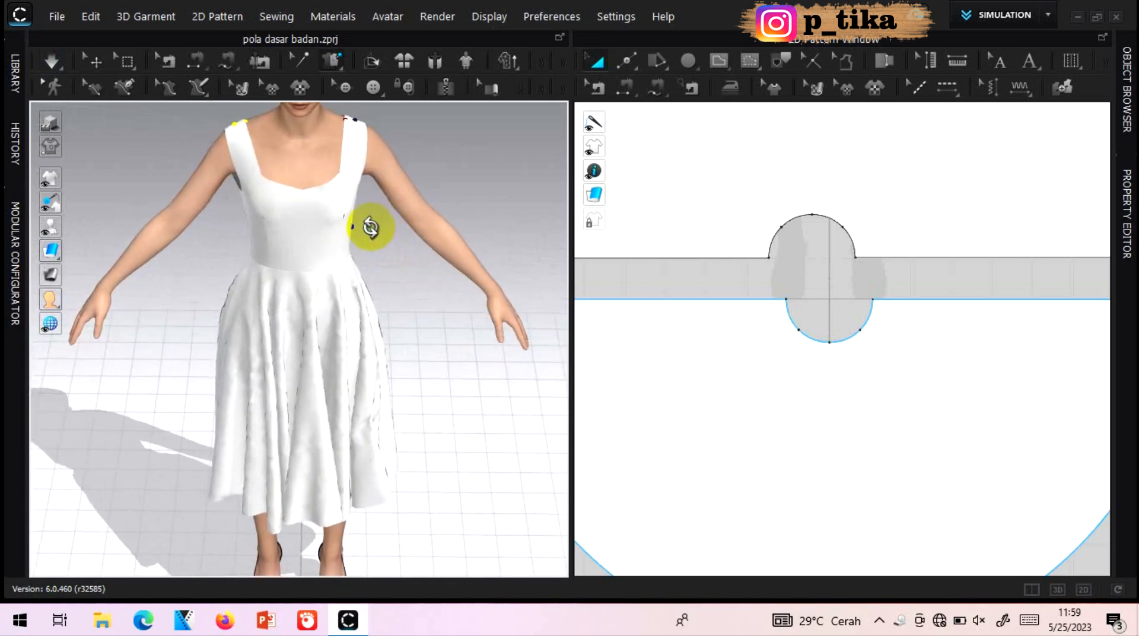
{"action": "key", "text": "2"}
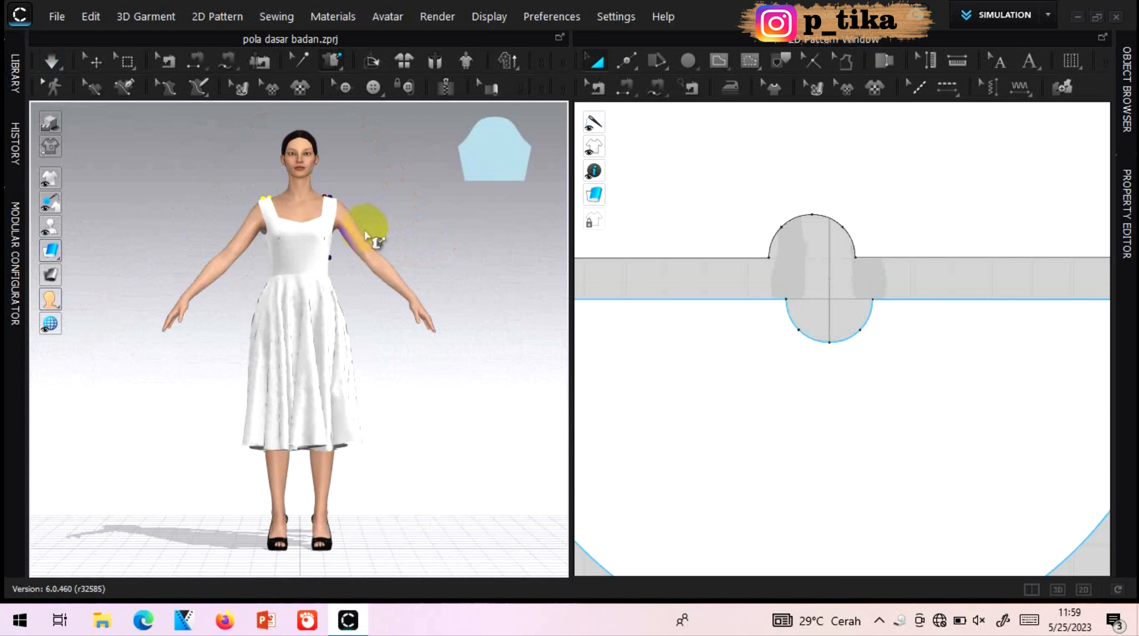
{"action": "left_click", "coordinate": [52, 65]}
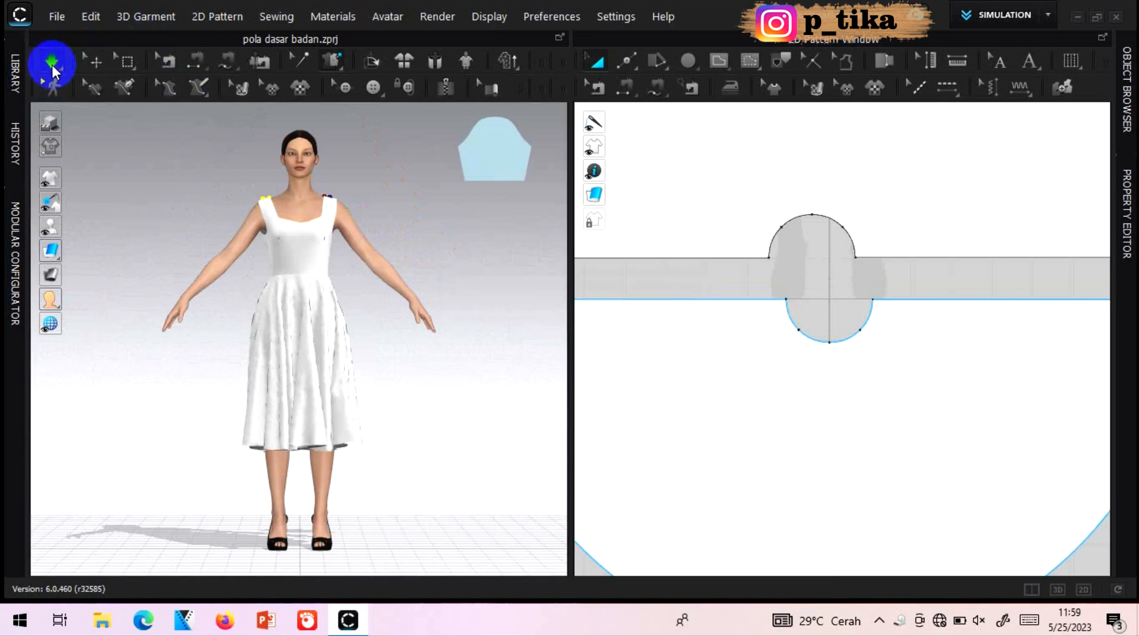
{"action": "left_click", "coordinate": [52, 66]}
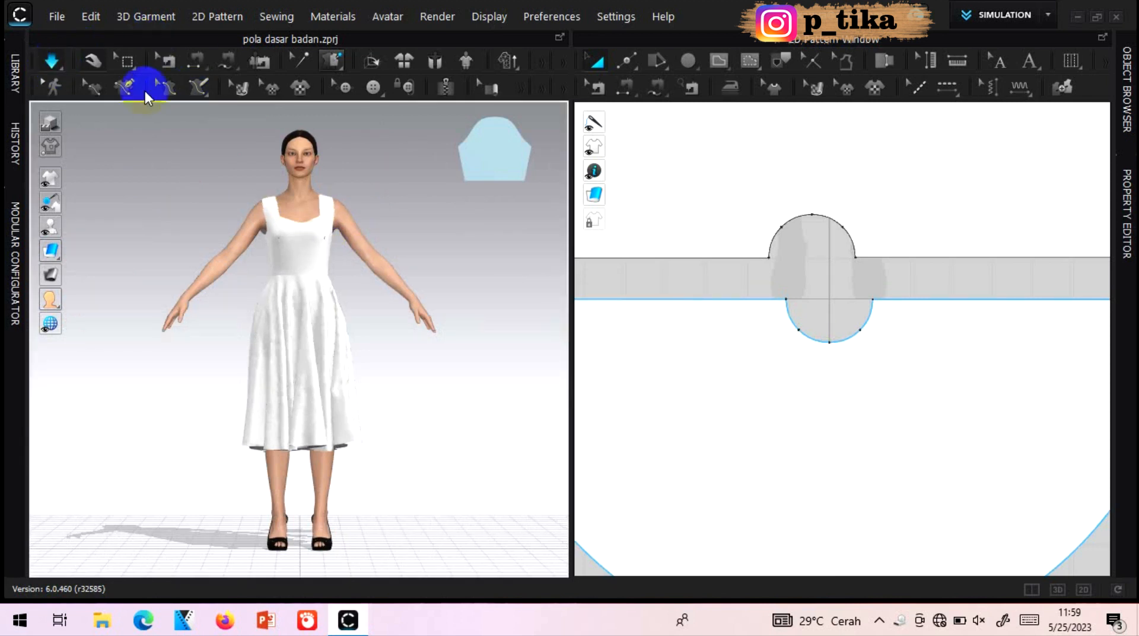
{"action": "mouse_move", "coordinate": [334, 238]}
{"action": "right_mouse_down"}
{"action": "mouse_move", "coordinate": [330, 248]}
{"action": "mouse_move", "coordinate": [339, 230]}
{"action": "right_mouse_up"}
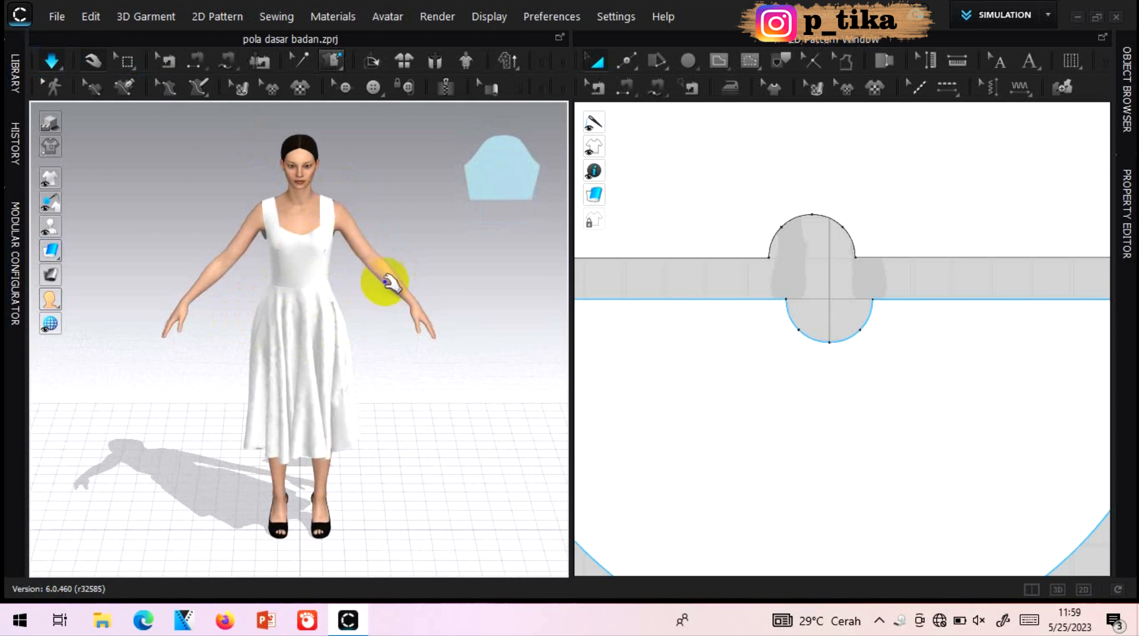
{"action": "right_click_drag", "start_coordinate": [307, 275], "coordinate": [374, 255]}
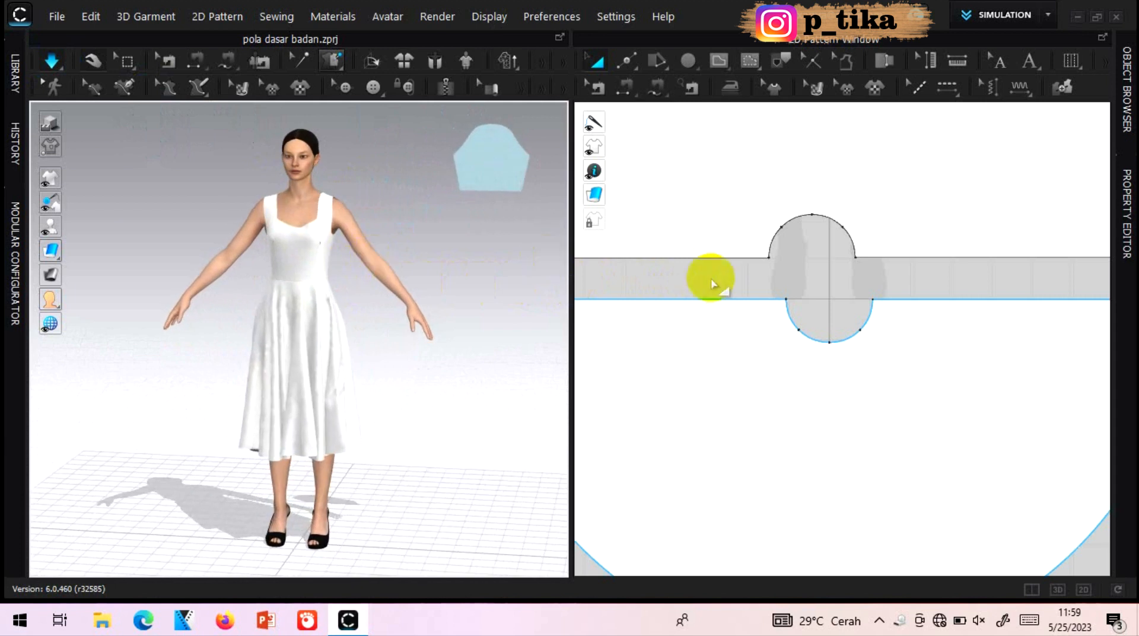
{"action": "scroll", "coordinate": [714, 286], "scroll_direction": "up", "scroll_amount": 3}
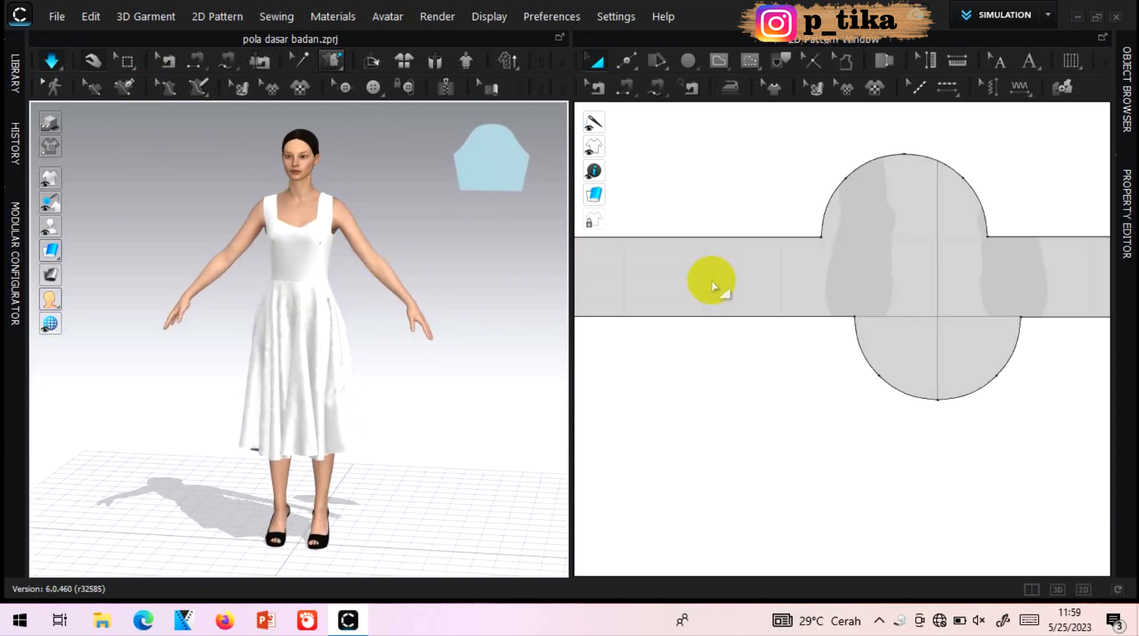
- Delete the old short sleeve pattern piece located above the back bodice pieces
{"action": "scroll", "coordinate": [734, 243], "scroll_direction": "down", "scroll_amount": 5}
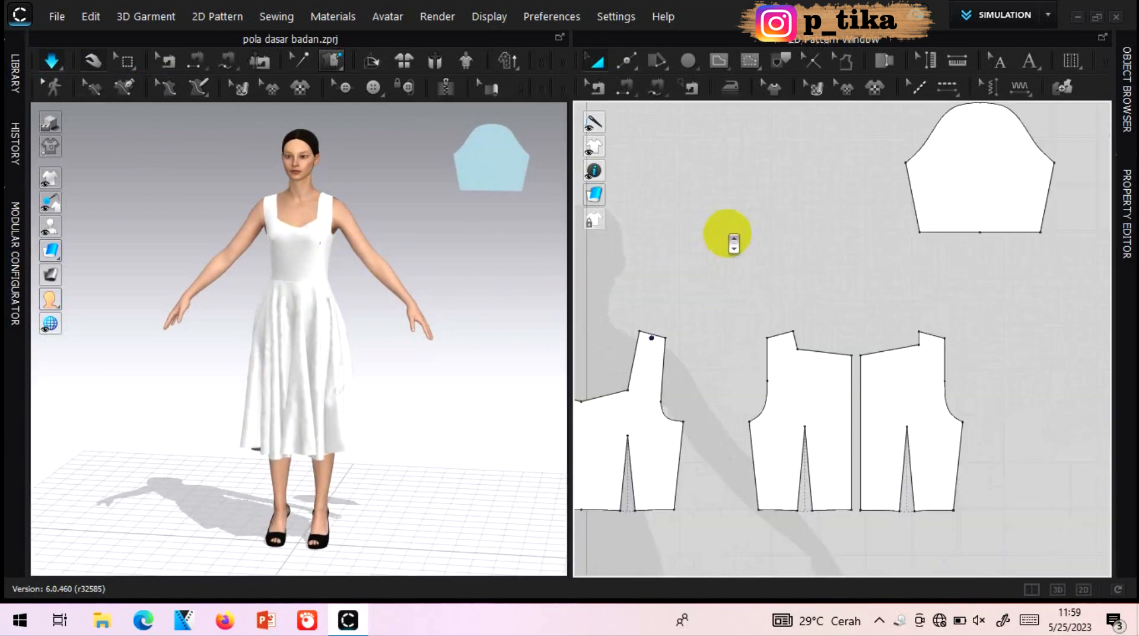
{"action": "scroll", "coordinate": [734, 243], "scroll_direction": "down", "scroll_amount": 1}
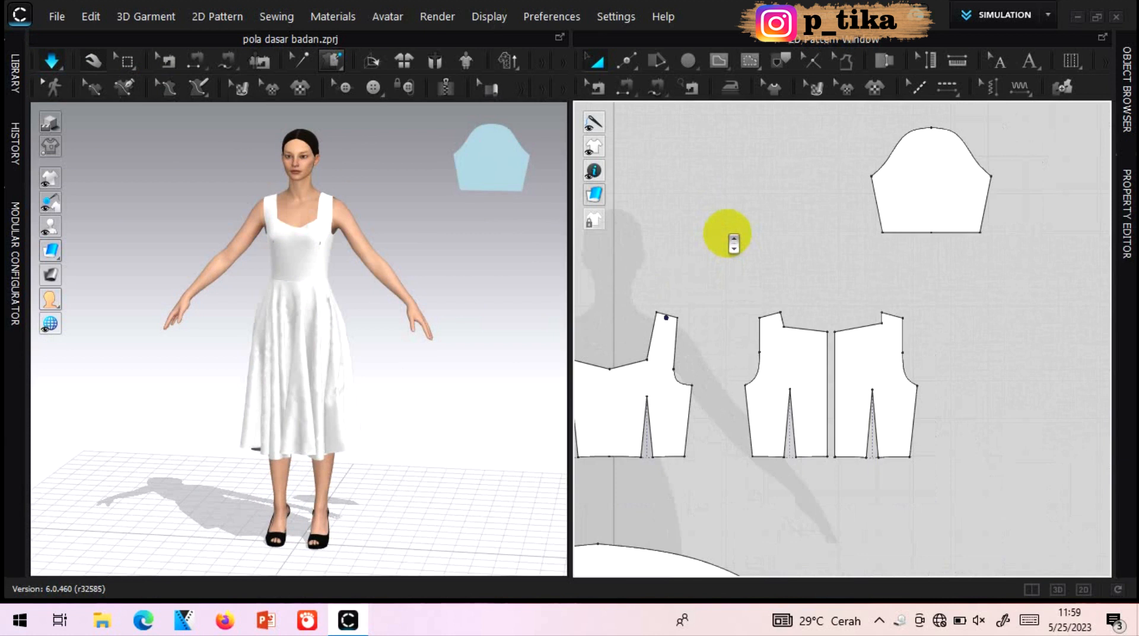
{"action": "left_click", "coordinate": [926, 165]}
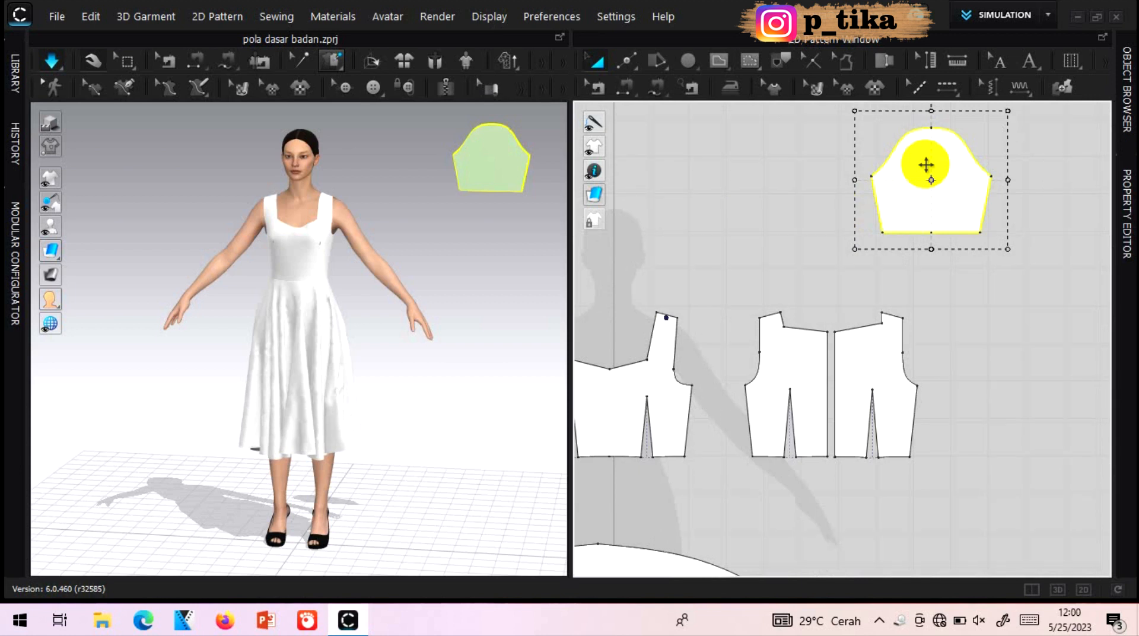
{"action": "right_click", "coordinate": [926, 164]}
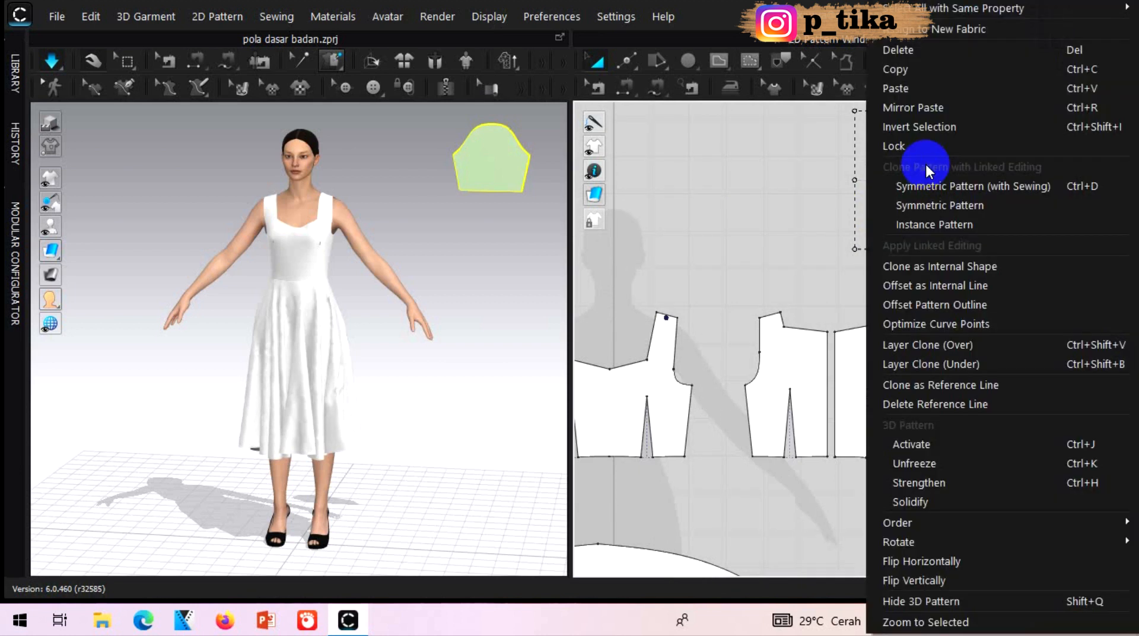
{"action": "left_click", "coordinate": [907, 48]}
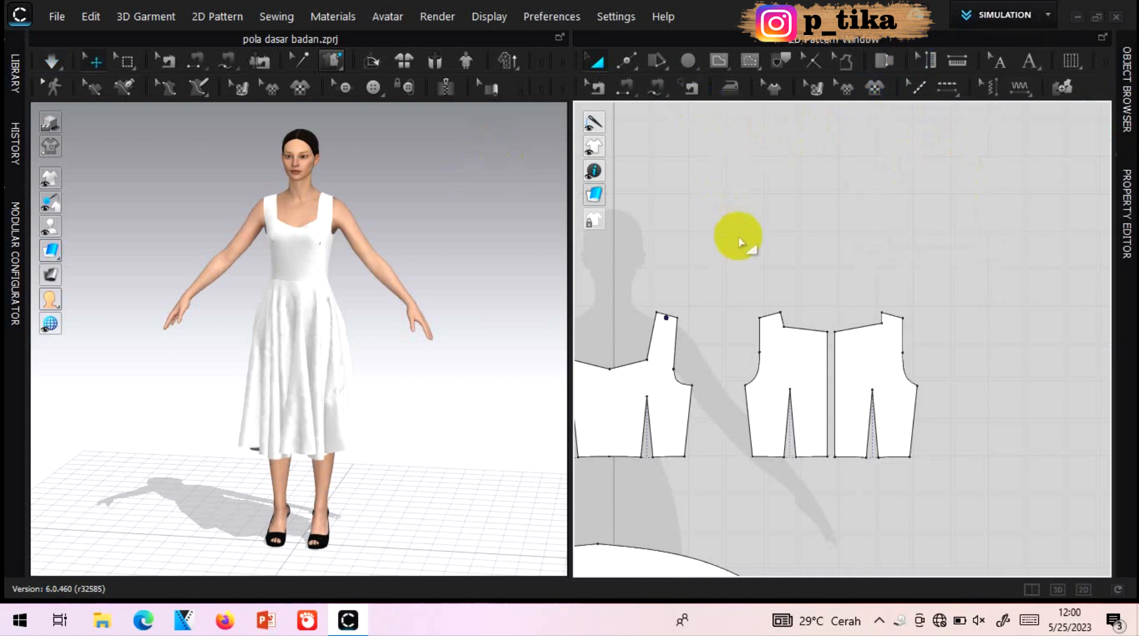
- Create a rectangle pattern 16 cm wide and 52 cm high and place it above the bodice pieces
{"action": "scroll", "coordinate": [742, 244], "scroll_direction": "down", "scroll_amount": 3}
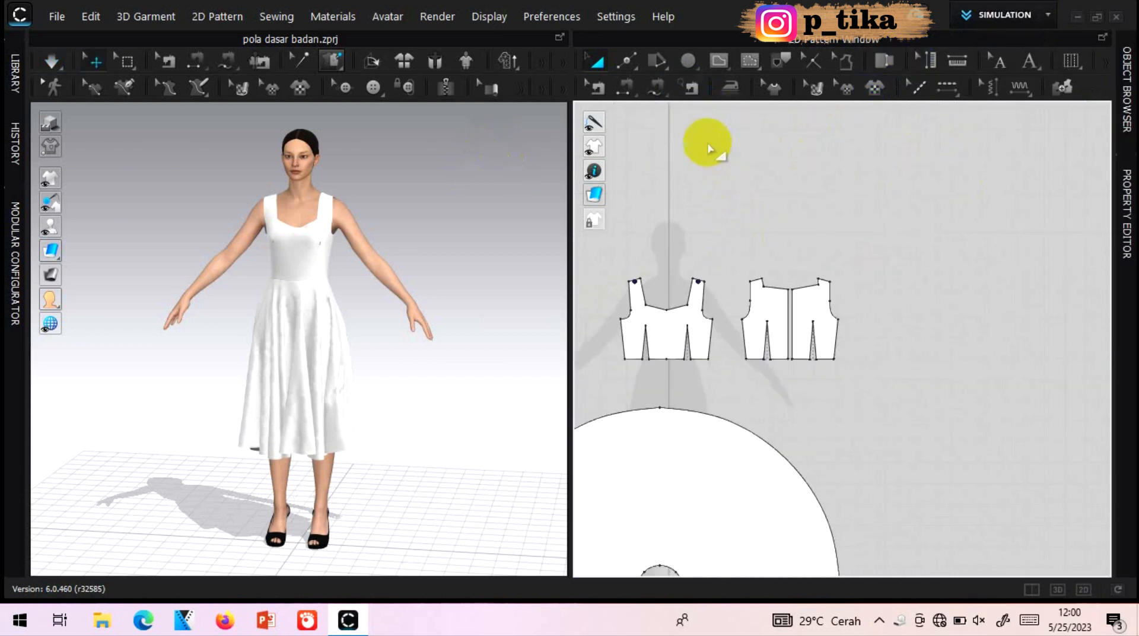
{"action": "scroll", "coordinate": [709, 147], "scroll_direction": "up", "scroll_amount": 3}
{"action": "left_click", "coordinate": [658, 65]}
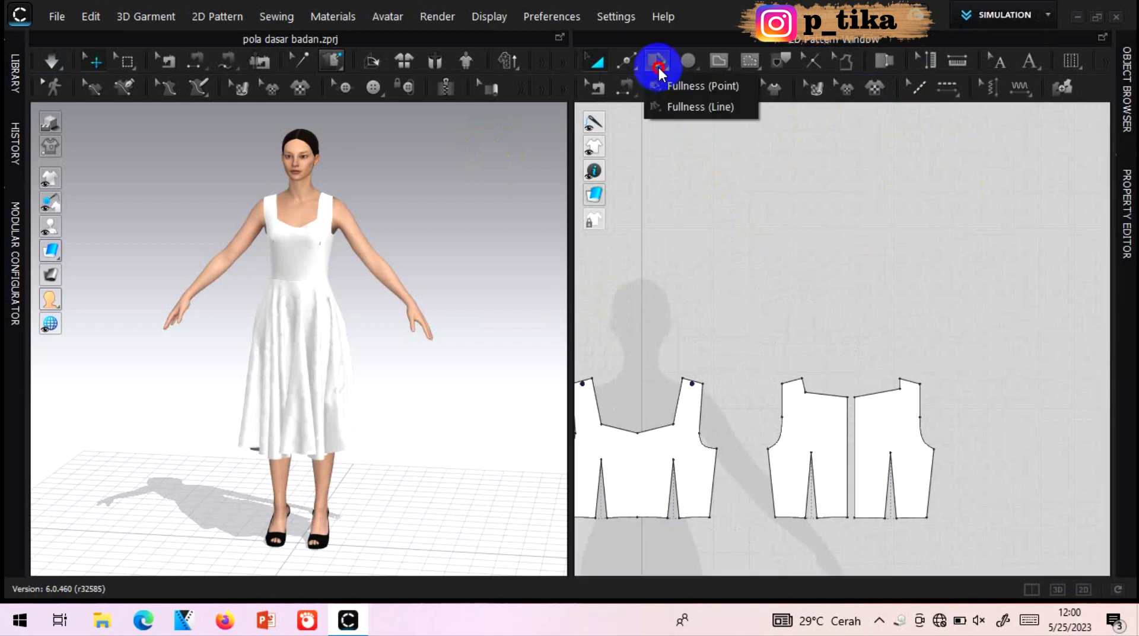
{"action": "left_click", "coordinate": [689, 66]}
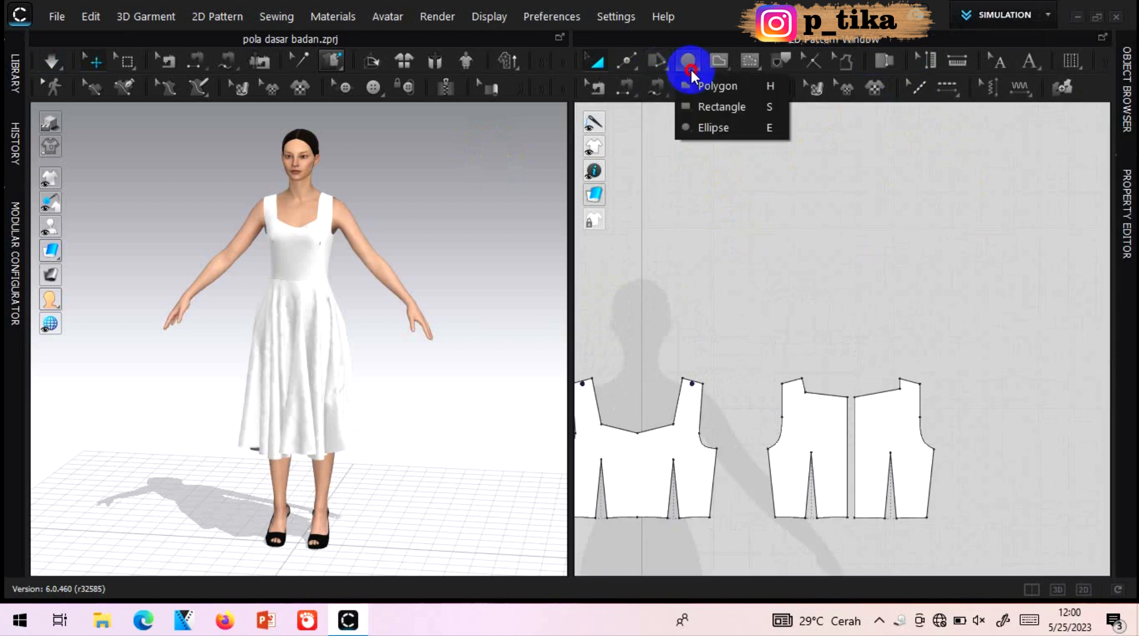
{"action": "left_click", "coordinate": [712, 106]}
{"action": "left_click", "coordinate": [715, 141]}
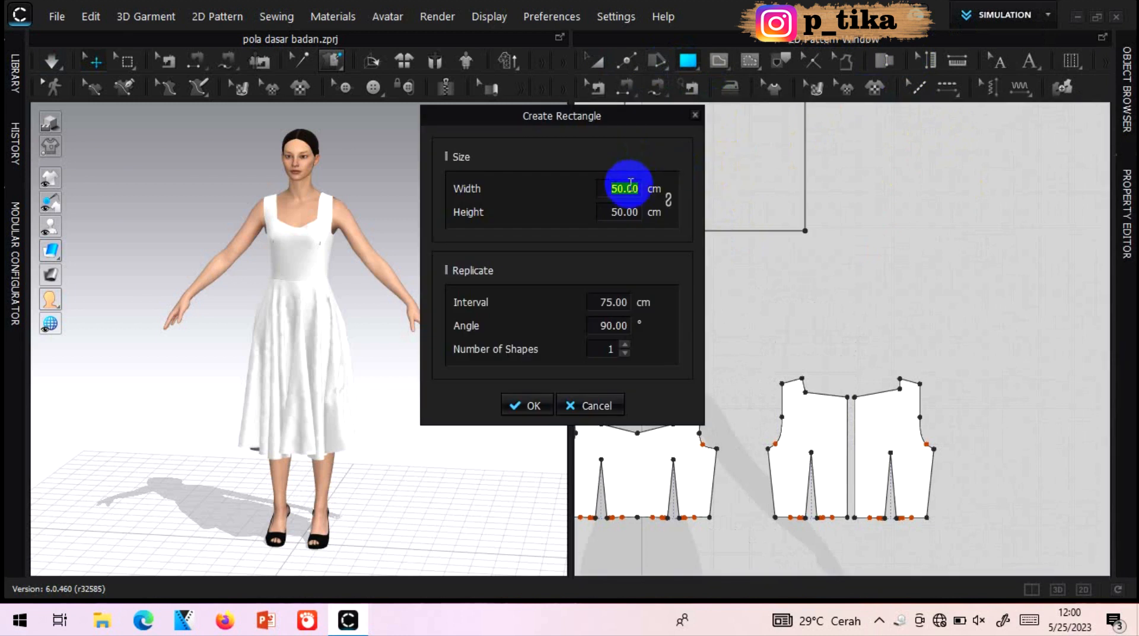
{"action": "type", "text": "16"}
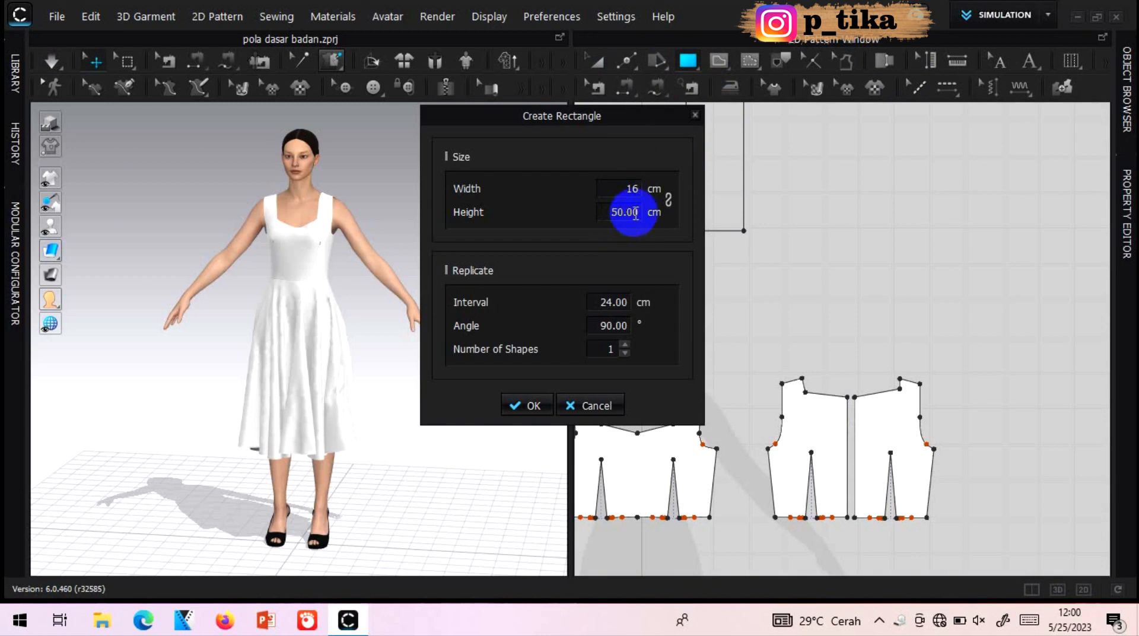
{"action": "left_click", "coordinate": [635, 212]}
{"action": "type", "text": "52"}
{"action": "left_click", "coordinate": [537, 405]}
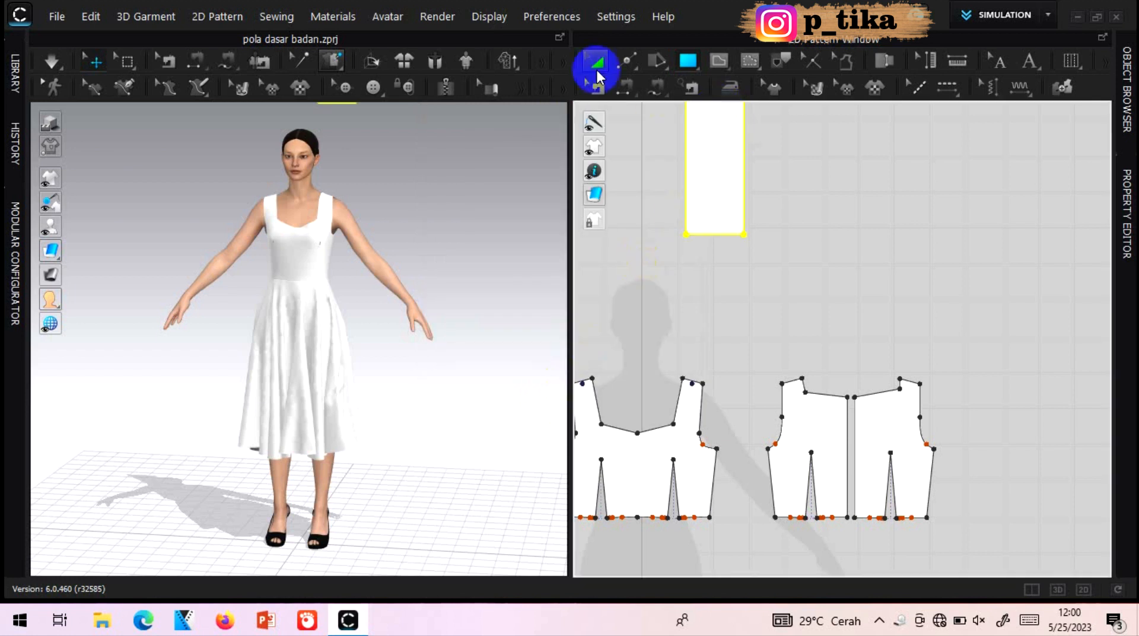
{"action": "left_click", "coordinate": [598, 62]}
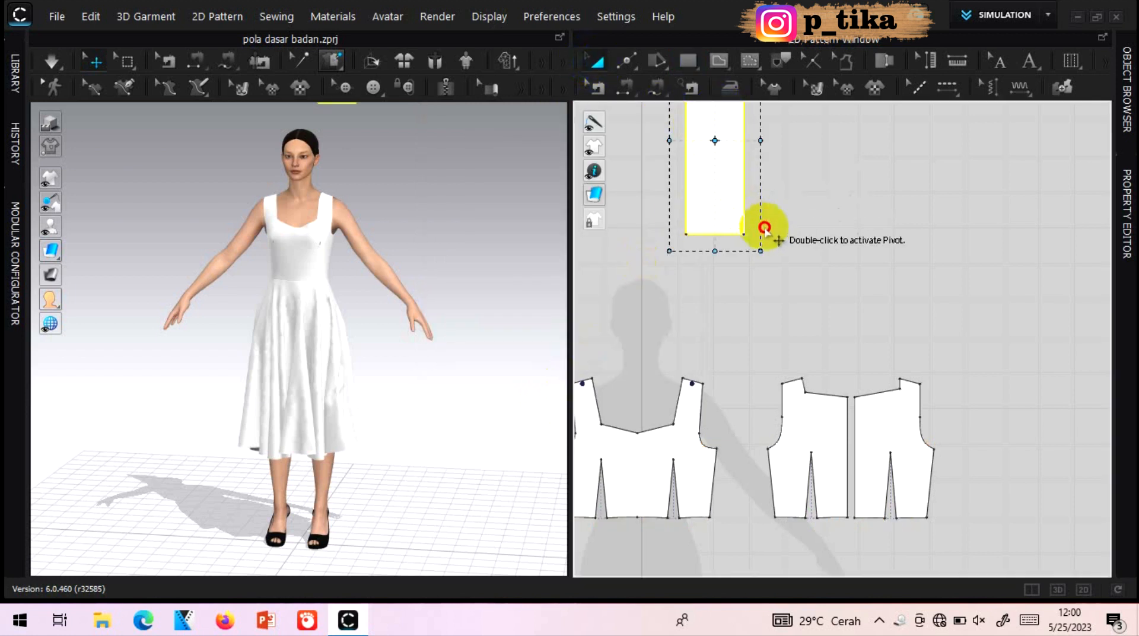
{"action": "left_click_drag", "start_coordinate": [723, 143], "coordinate": [772, 223]}
- Add a point on the rectangle's right edge 14 cm below its upper corner by splitting the line
{"action": "left_click_drag", "start_coordinate": [635, 62], "coordinate": [652, 189]}
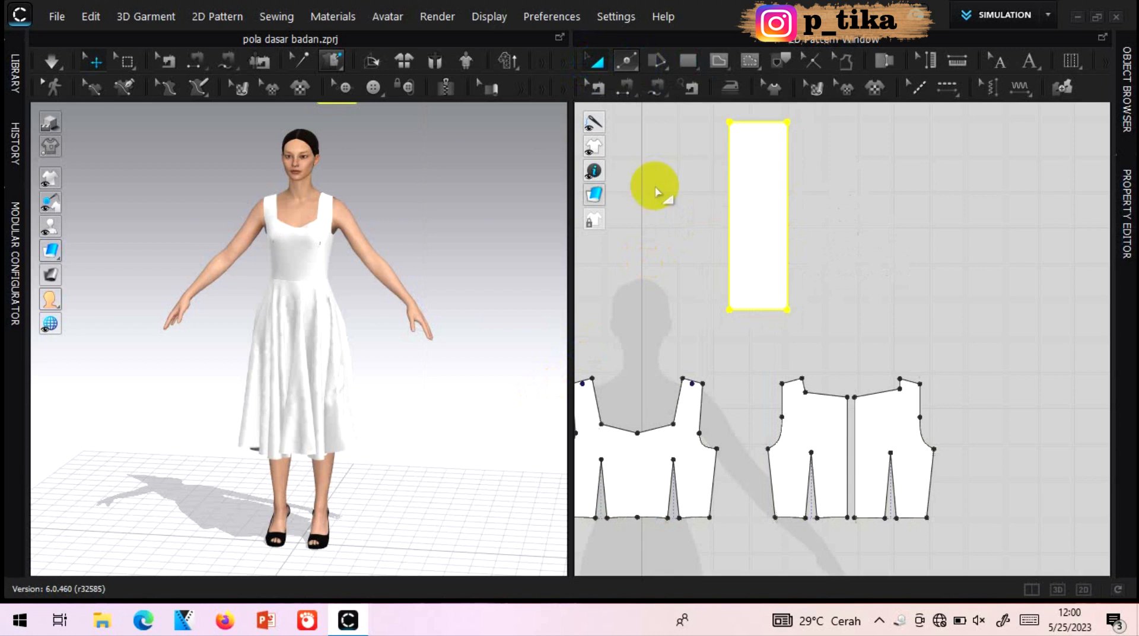
{"action": "left_click", "coordinate": [787, 164]}
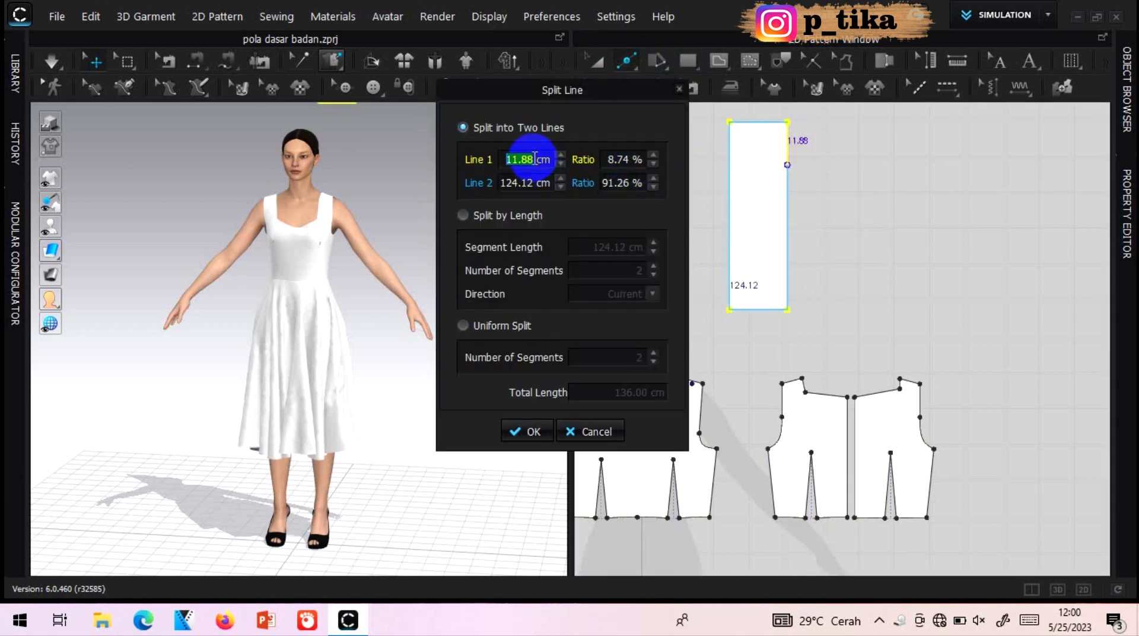
{"action": "type", "text": "14"}
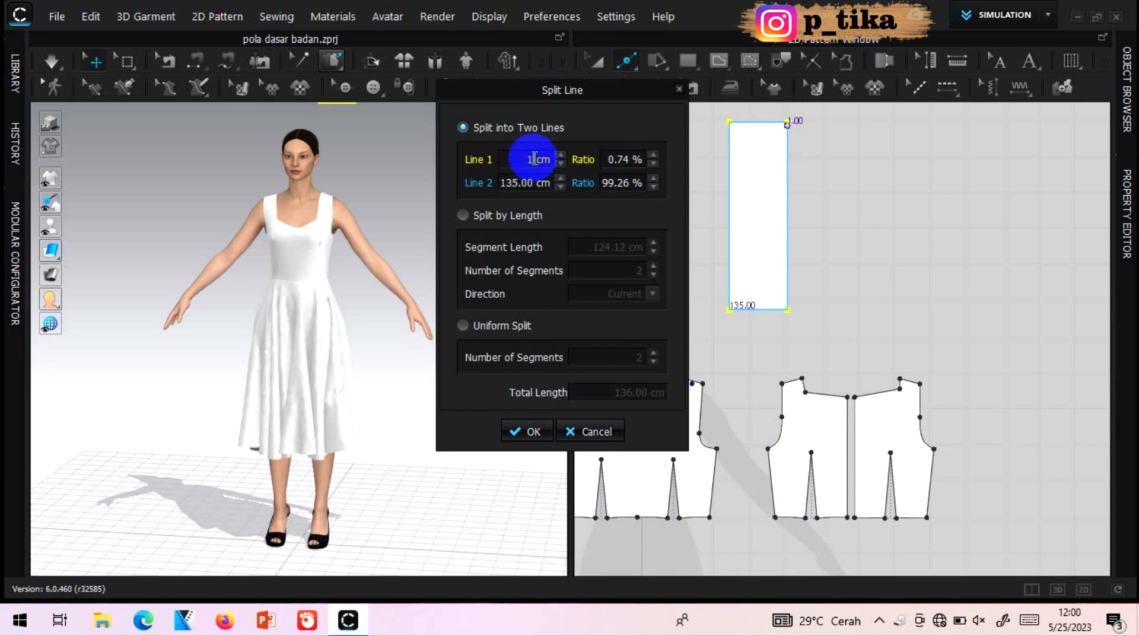
{"action": "left_click", "coordinate": [514, 426]}
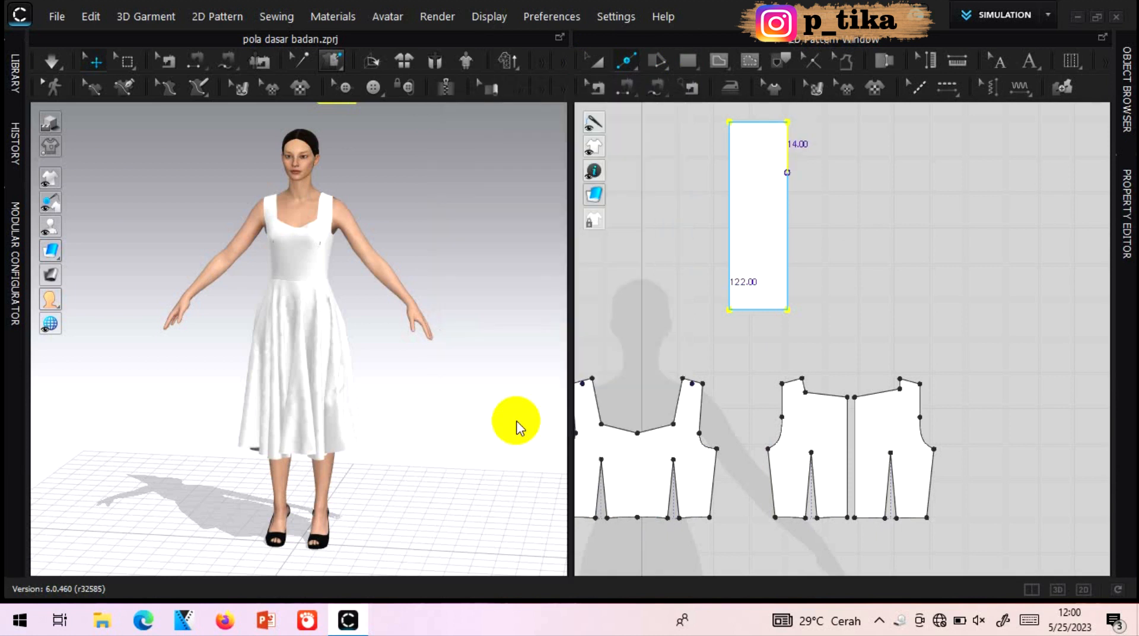
- Draw a diagonal internal line from the rectangle's upper-left corner to the split point on its right edge
{"action": "left_click", "coordinate": [628, 62]}
{"action": "left_click", "coordinate": [701, 70]}
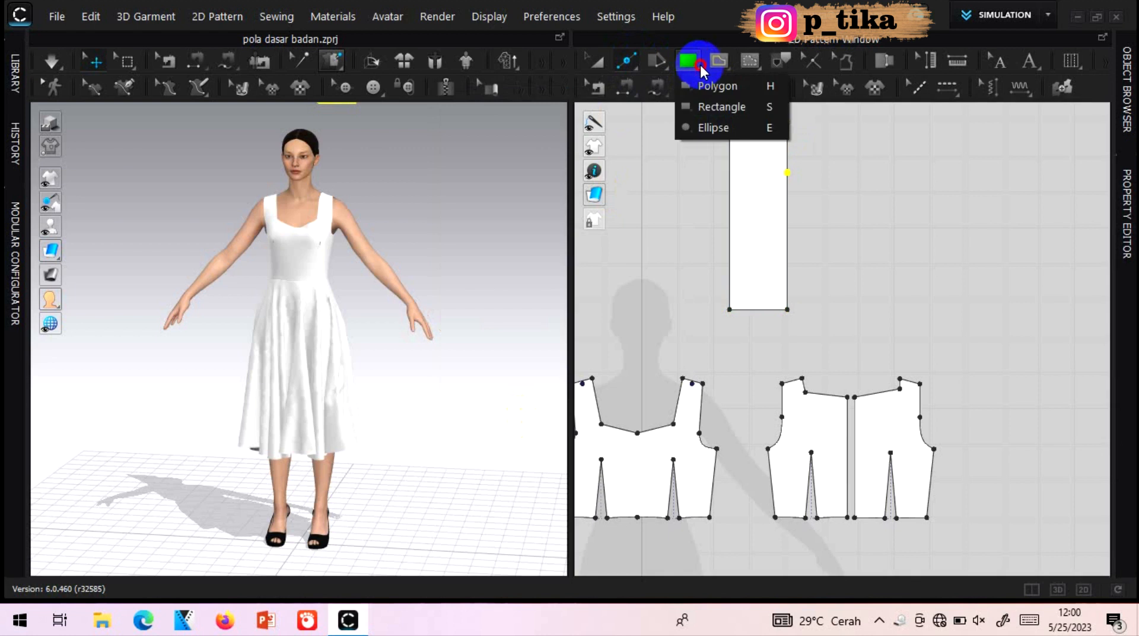
{"action": "left_click", "coordinate": [718, 62]}
{"action": "left_click", "coordinate": [732, 86]}
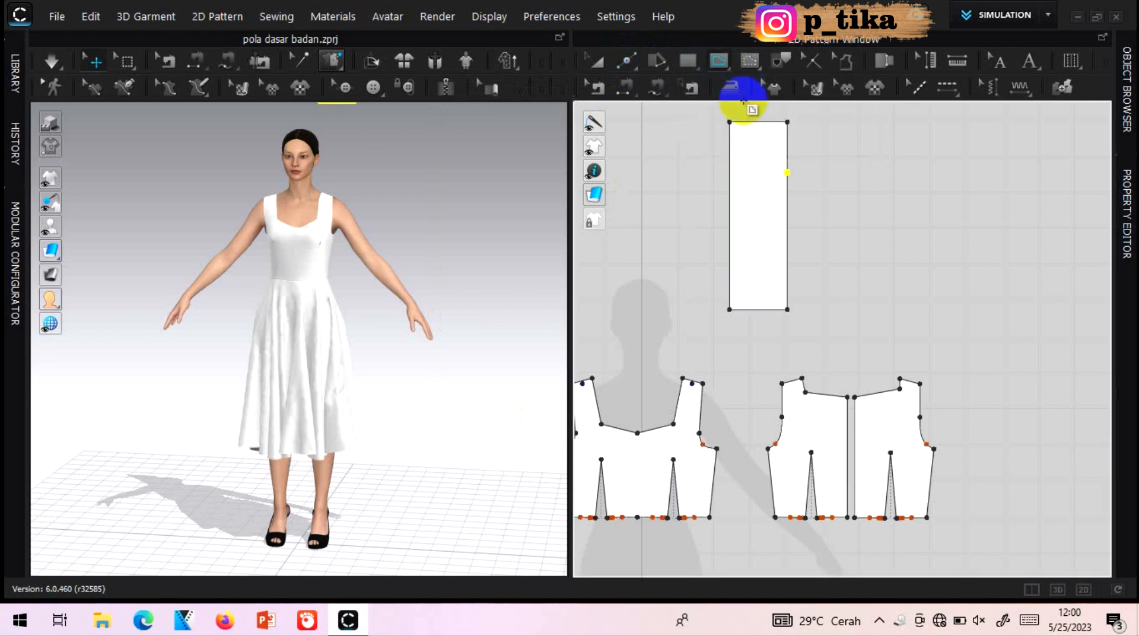
{"action": "left_click", "coordinate": [730, 123]}
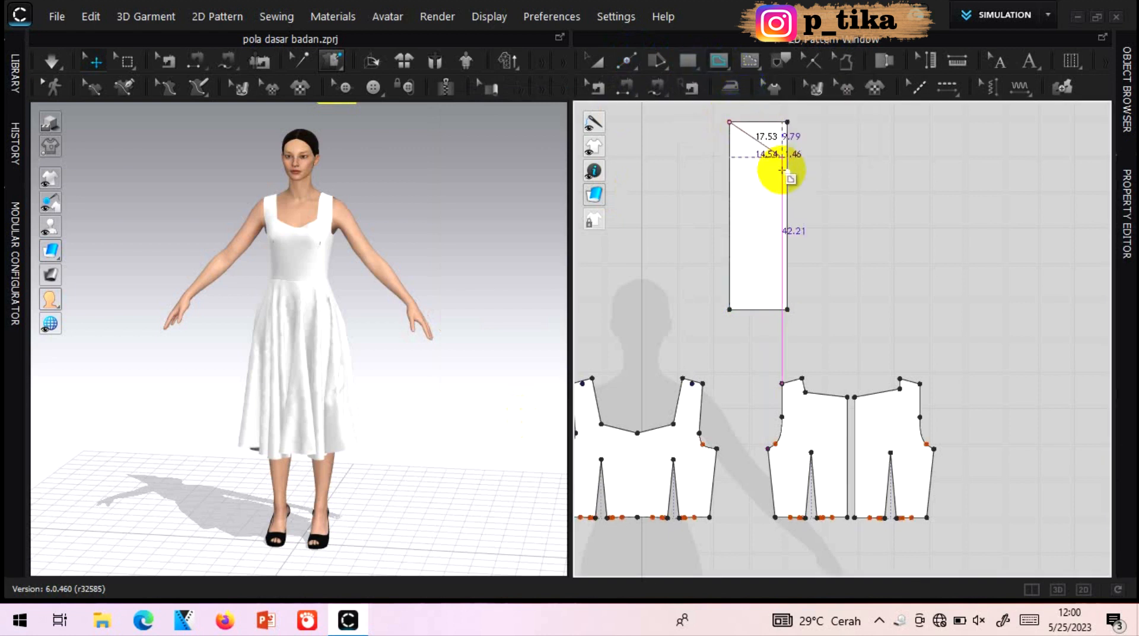
{"action": "double_click", "coordinate": [787, 173]}
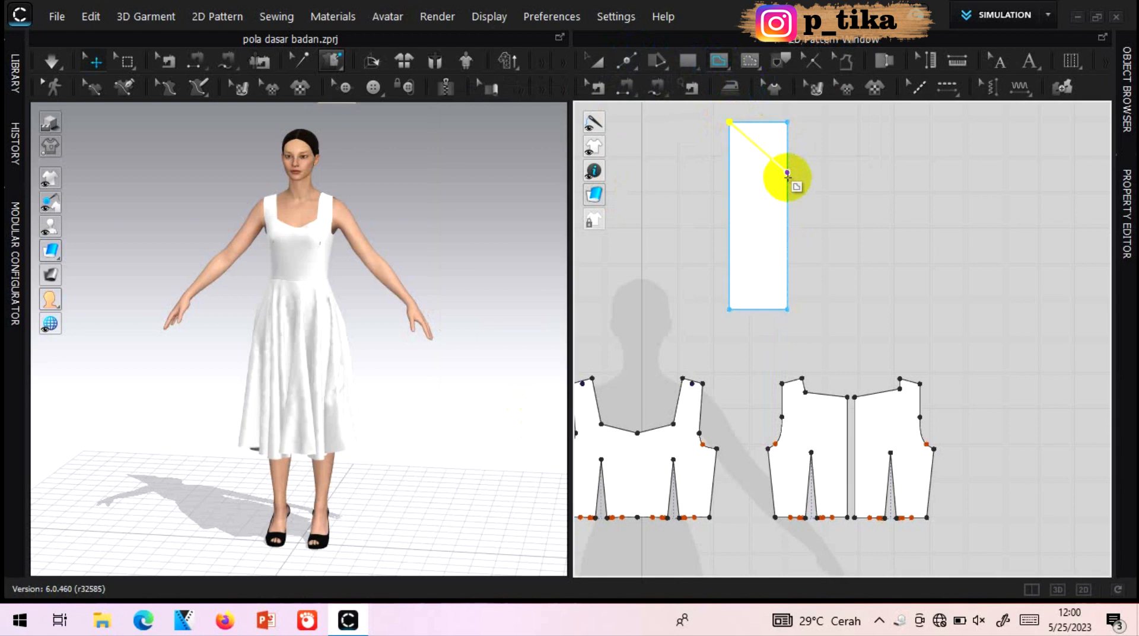
- Cut the rectangle along the diagonal internal line and delete the upper triangular piece
{"action": "left_click", "coordinate": [599, 61]}
{"action": "left_click", "coordinate": [742, 139]}
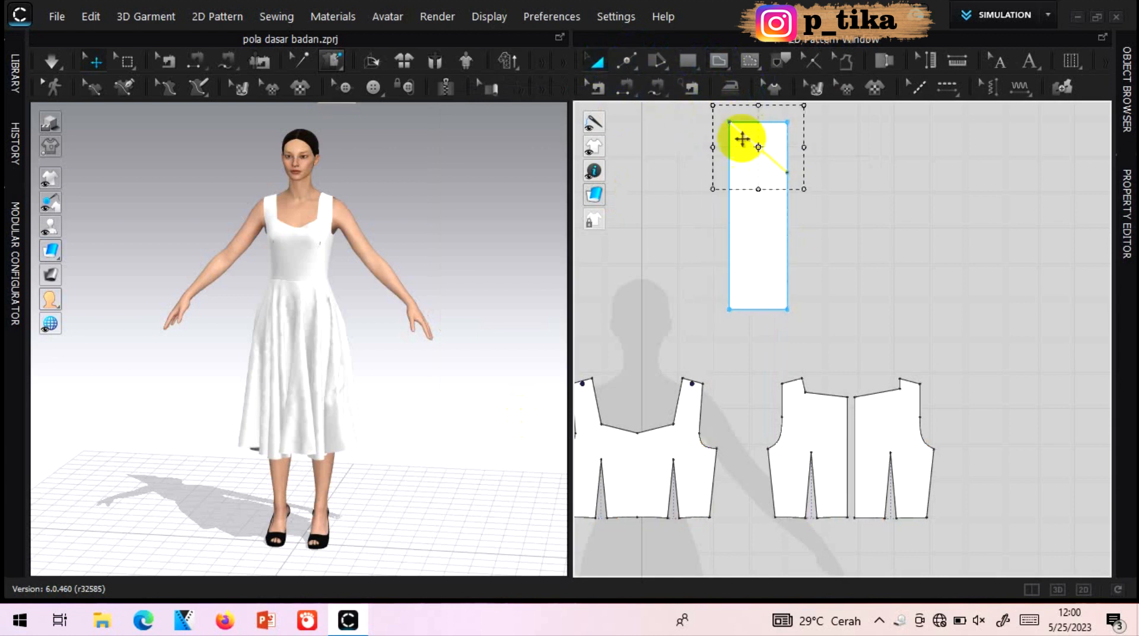
{"action": "right_click", "coordinate": [748, 141]}
{"action": "left_click", "coordinate": [795, 366]}
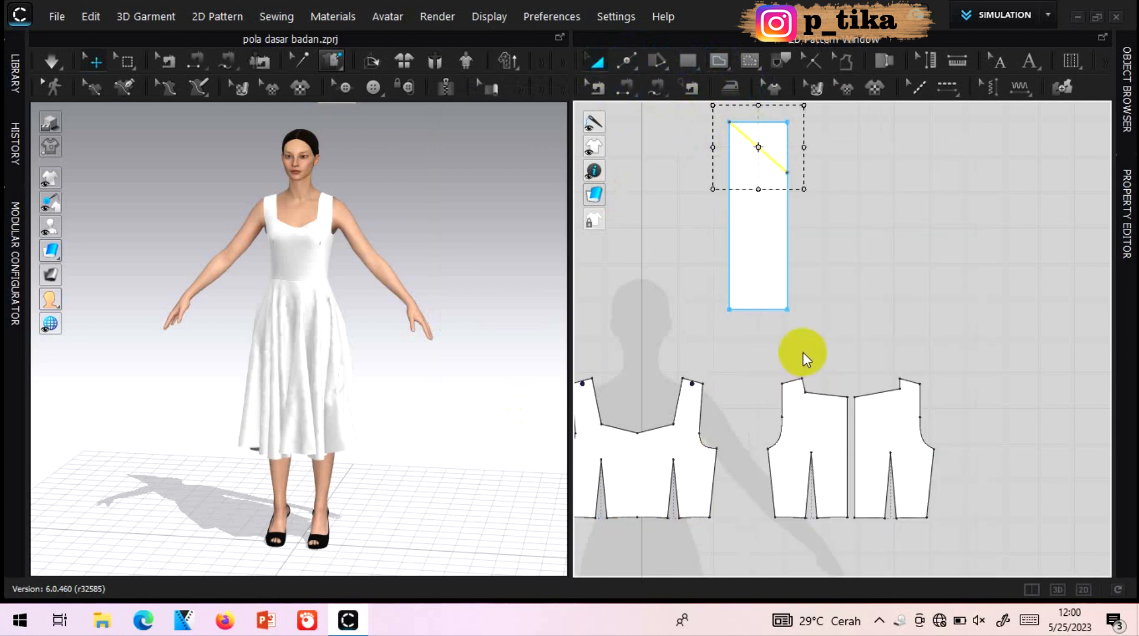
{"action": "left_click", "coordinate": [773, 139]}
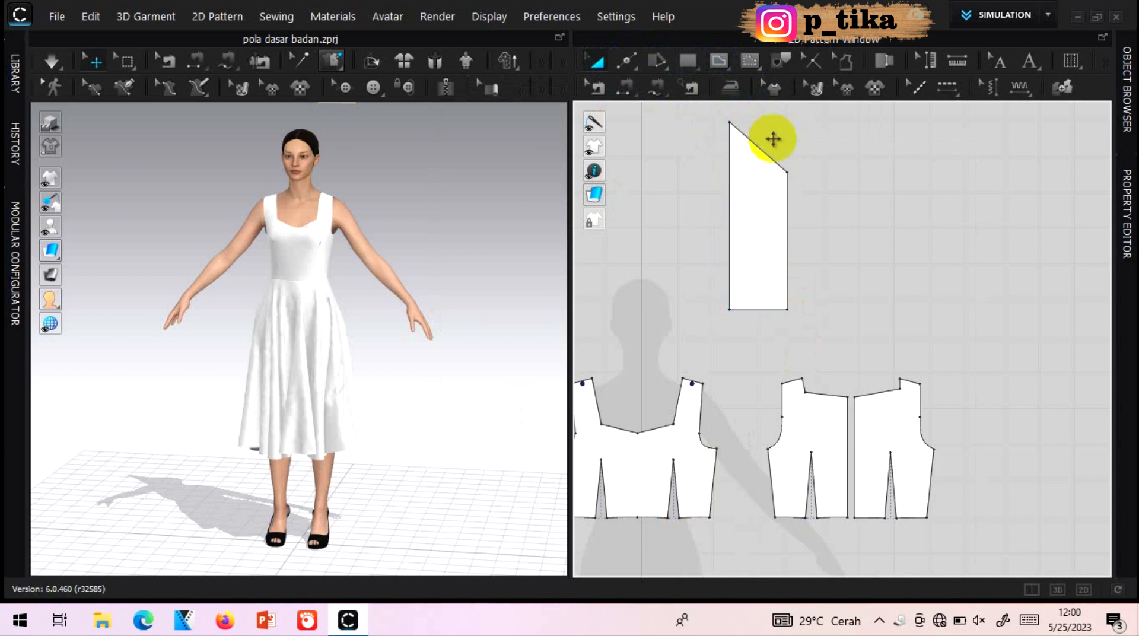
{"action": "key", "text": "Delete"}
- Shape the slanted edge into an S-curved sleeve cap with Edit Curve Point, bulging outward near the peak and inward near the underarm
{"action": "left_click", "coordinate": [627, 65]}
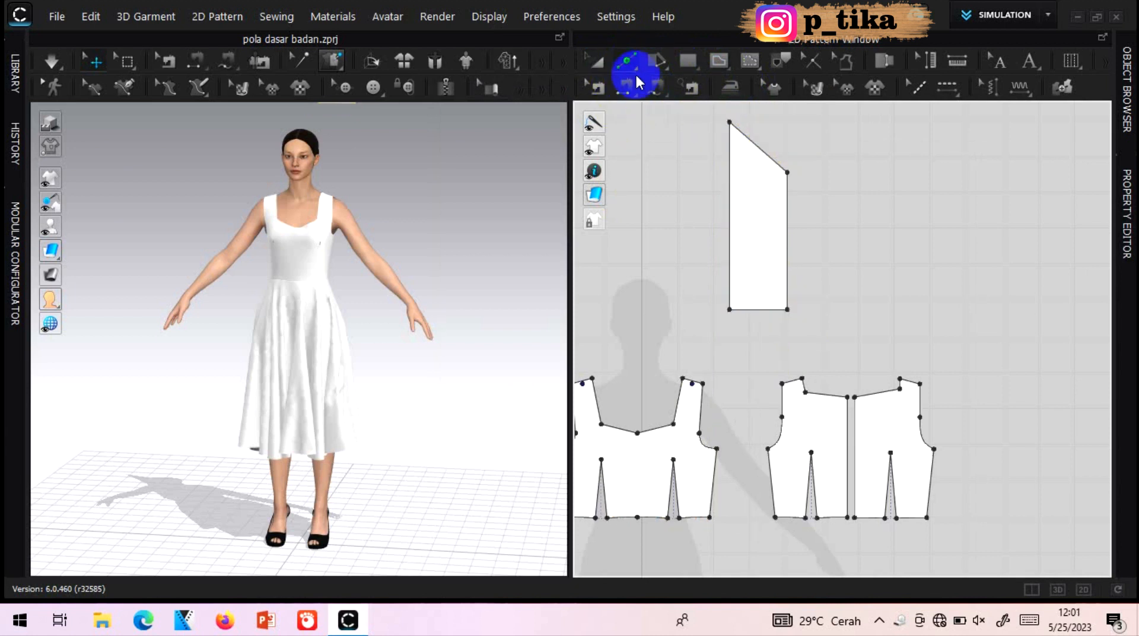
{"action": "left_click", "coordinate": [633, 66]}
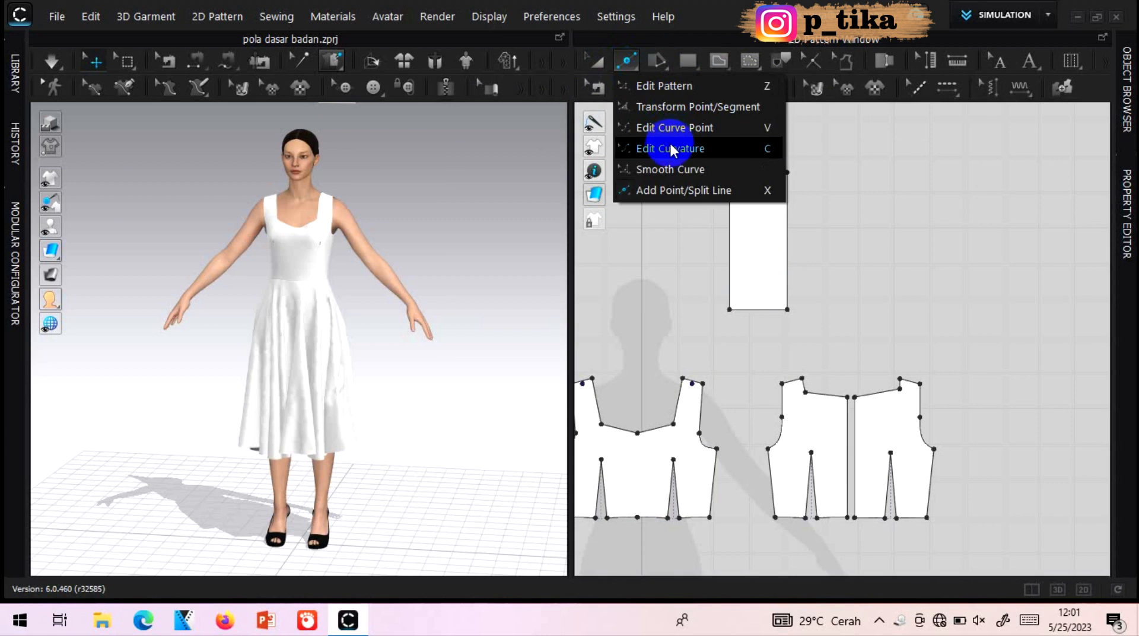
{"action": "left_click", "coordinate": [683, 129]}
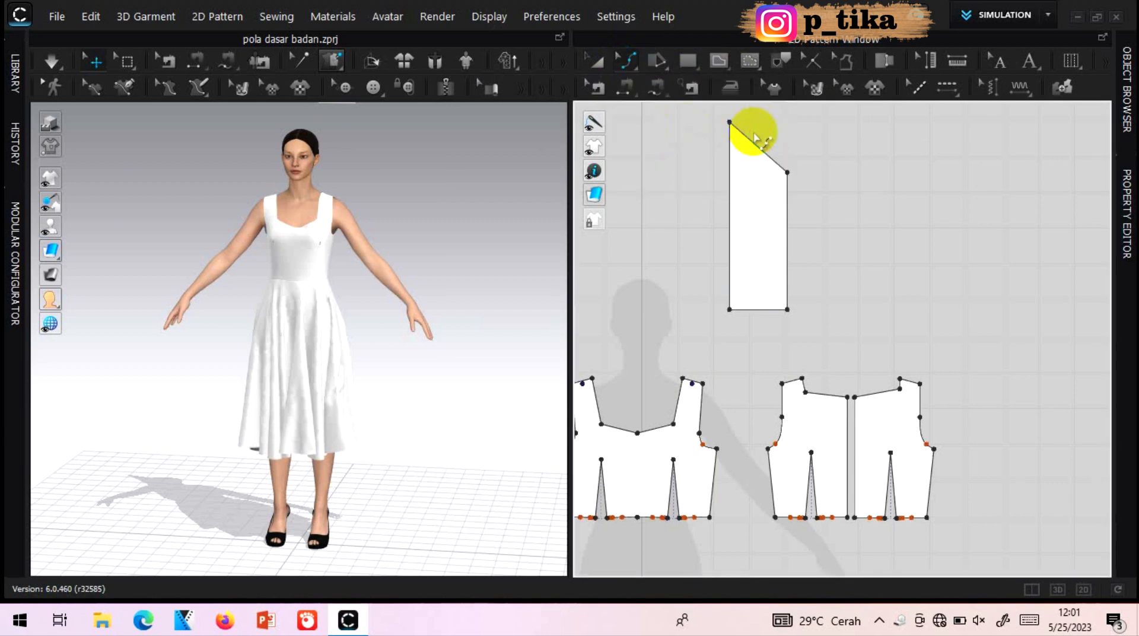
{"action": "scroll", "coordinate": [754, 138], "scroll_direction": "up", "scroll_amount": 5}
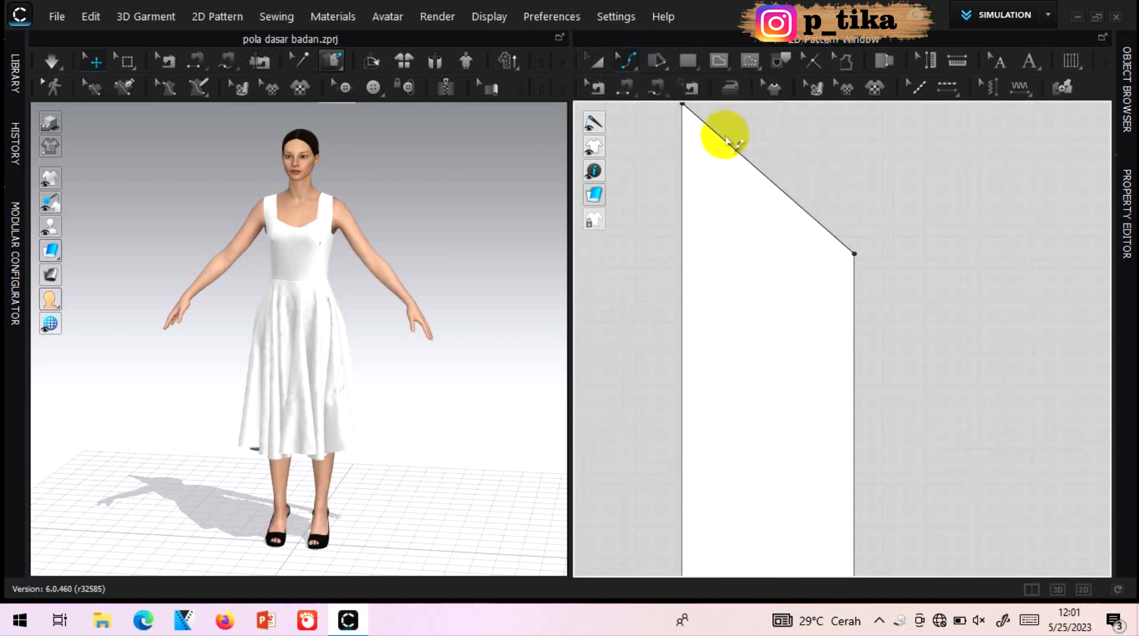
{"action": "left_click_drag", "start_coordinate": [723, 140], "coordinate": [745, 118]}
{"action": "left_click_drag", "start_coordinate": [805, 218], "coordinate": [796, 225]}
{"action": "scroll", "coordinate": [771, 274], "scroll_direction": "down", "scroll_amount": 3}
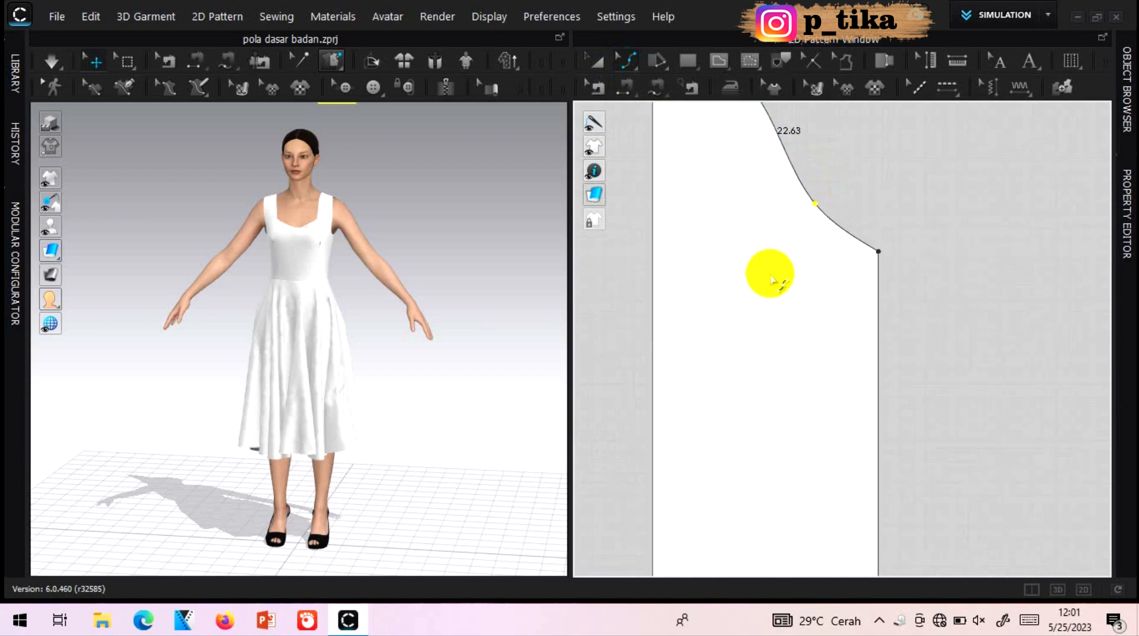
- Split the sleeve's hem line 3 cm in from its lower-right corner
{"action": "left_click_drag", "start_coordinate": [630, 61], "coordinate": [667, 205]}
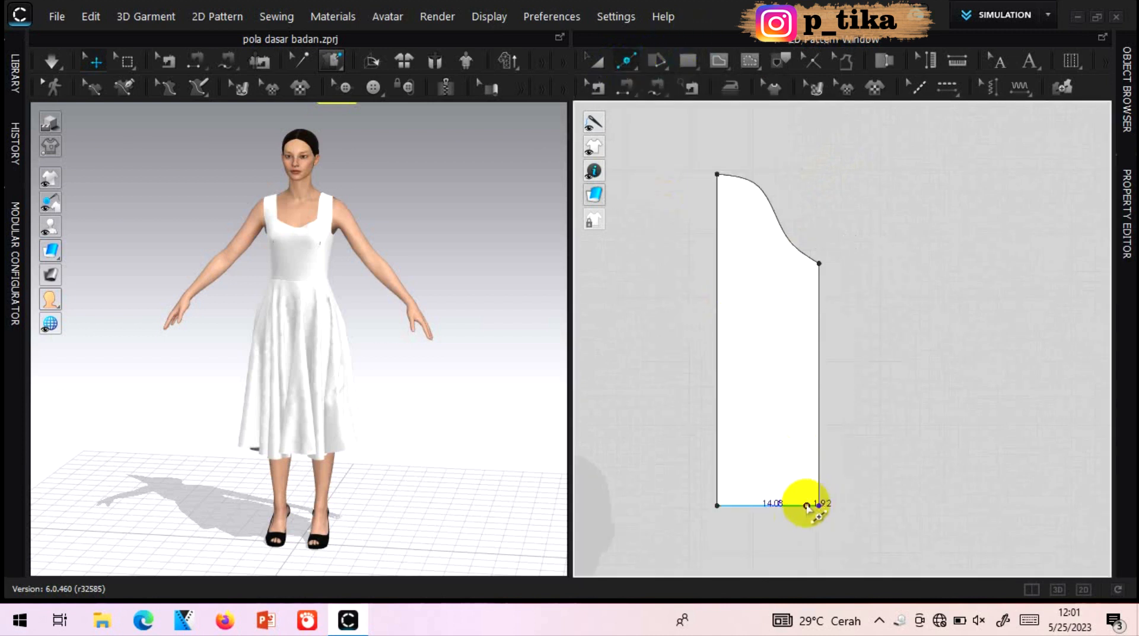
{"action": "left_click", "coordinate": [795, 505]}
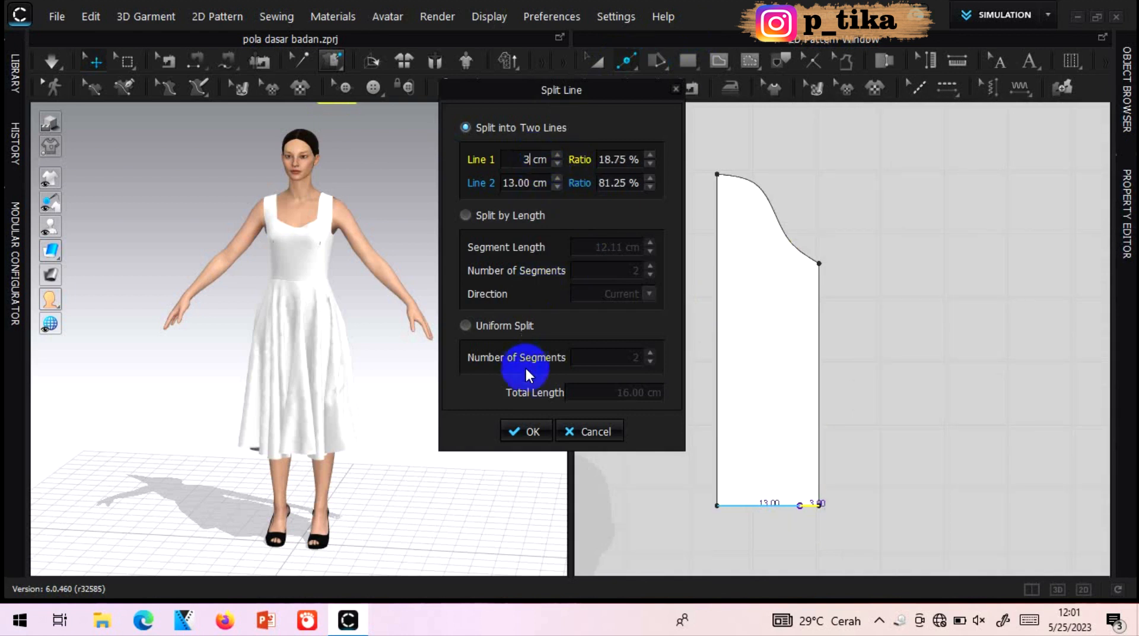
{"action": "left_click", "coordinate": [528, 442]}
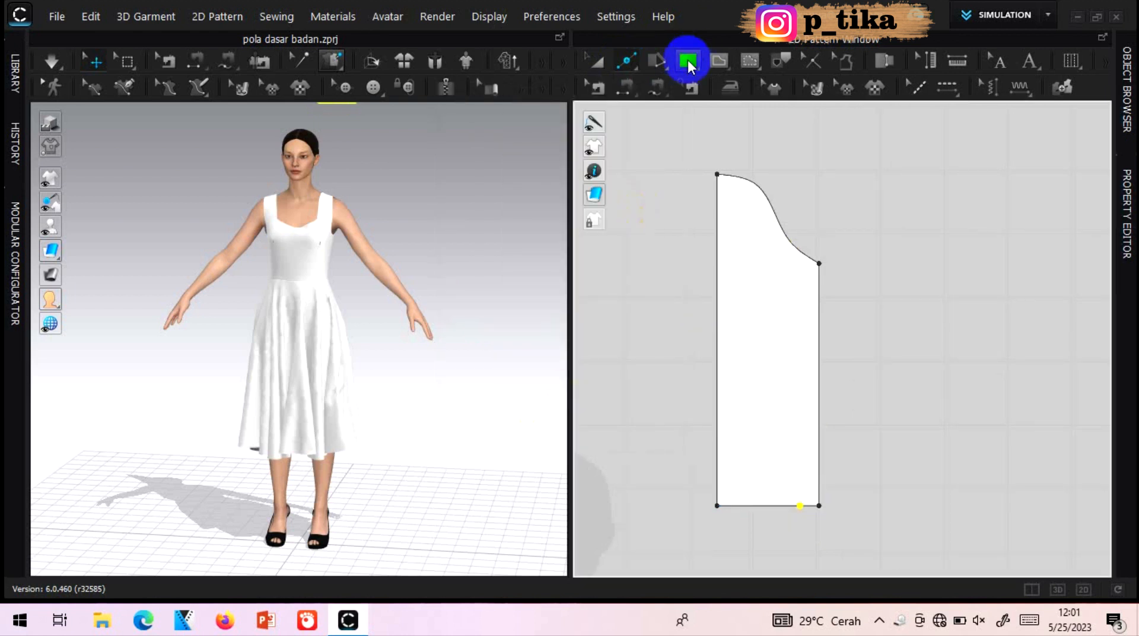
- Draw an internal line from the sleeve's underarm corner down to the split point on the hem
{"action": "left_click", "coordinate": [715, 64]}
{"action": "left_click", "coordinate": [731, 87]}
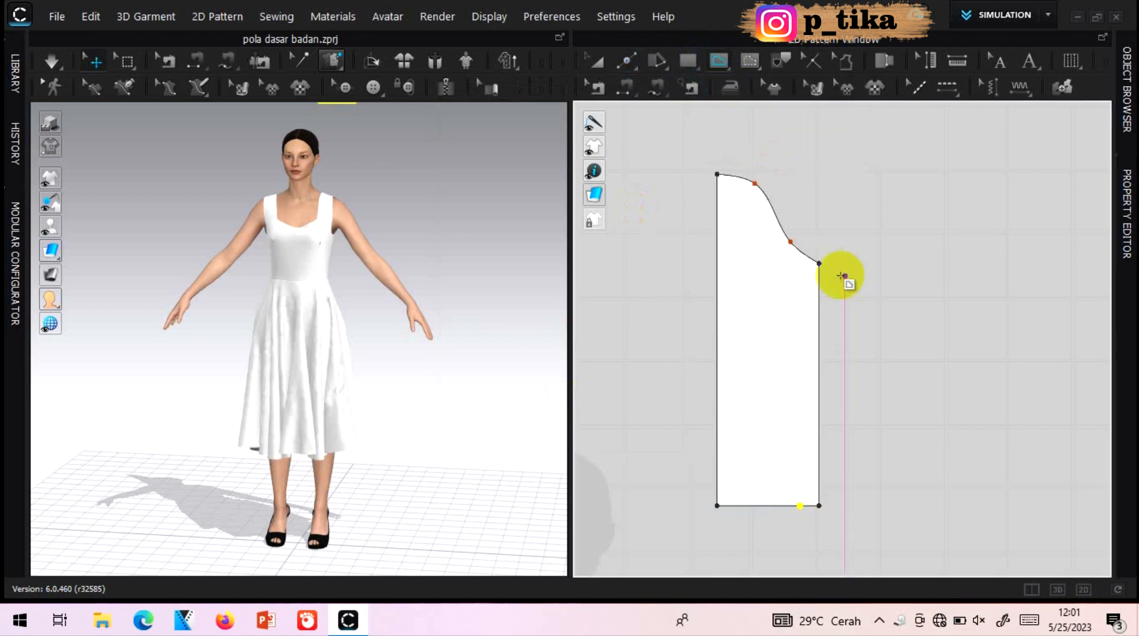
{"action": "left_click", "coordinate": [820, 262]}
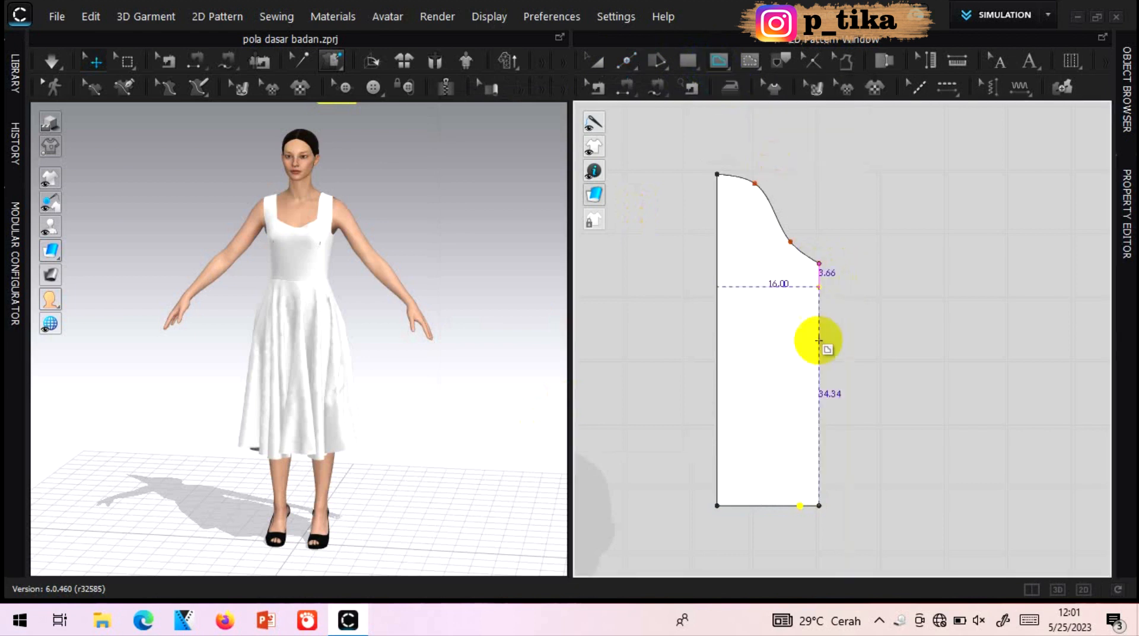
{"action": "double_click", "coordinate": [801, 505]}
- Cut the sleeve along the tapered internal line, delete the narrow side piece, and select the remaining half sleeve
{"action": "left_click", "coordinate": [595, 61]}
{"action": "right_click", "coordinate": [805, 386]}
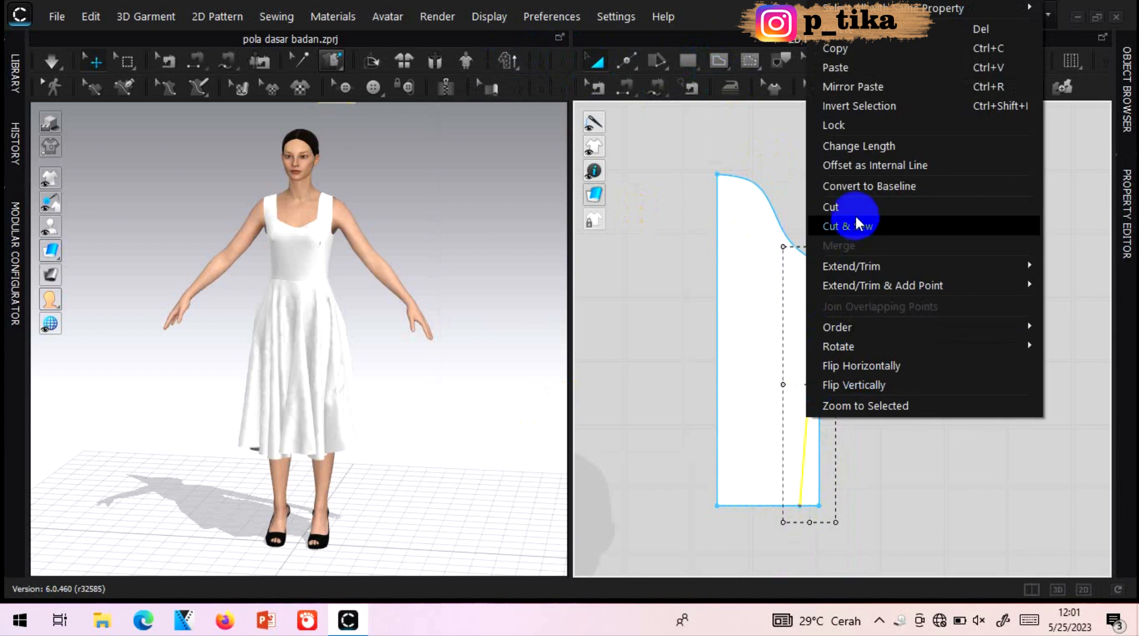
{"action": "left_click", "coordinate": [857, 219]}
{"action": "left_click", "coordinate": [816, 404]}
{"action": "key", "text": "Delete"}
{"action": "left_click", "coordinate": [790, 304]}
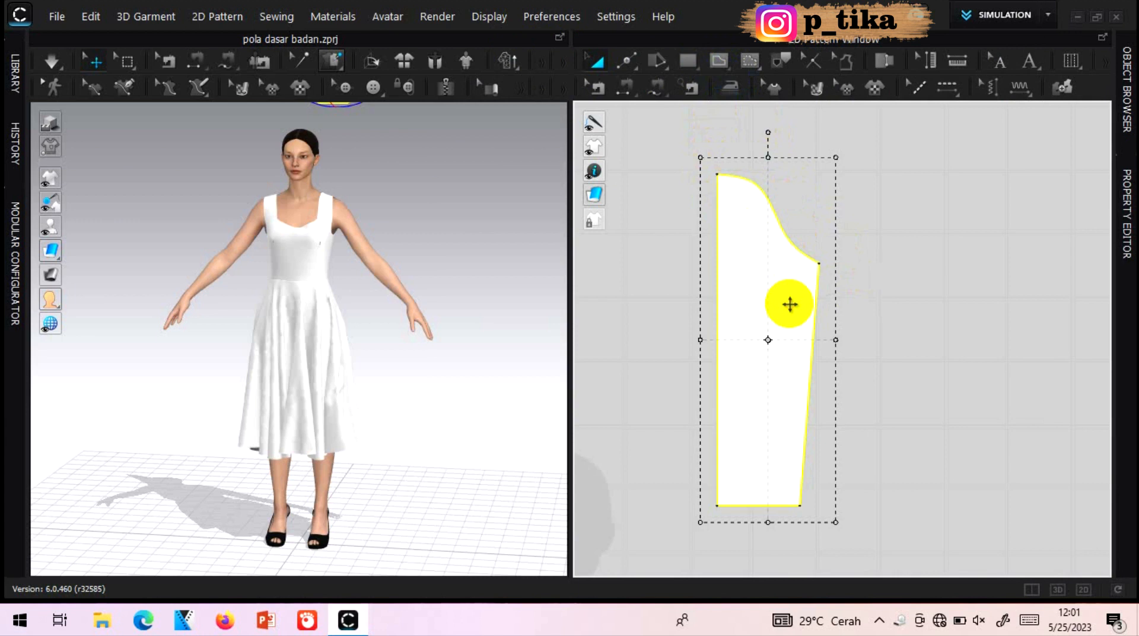
- Add hem flare to the half sleeve with Fullness (Point), slashing from the cap near the peak down to the hem and spreading the underarm side
{"action": "left_click", "coordinate": [657, 60]}
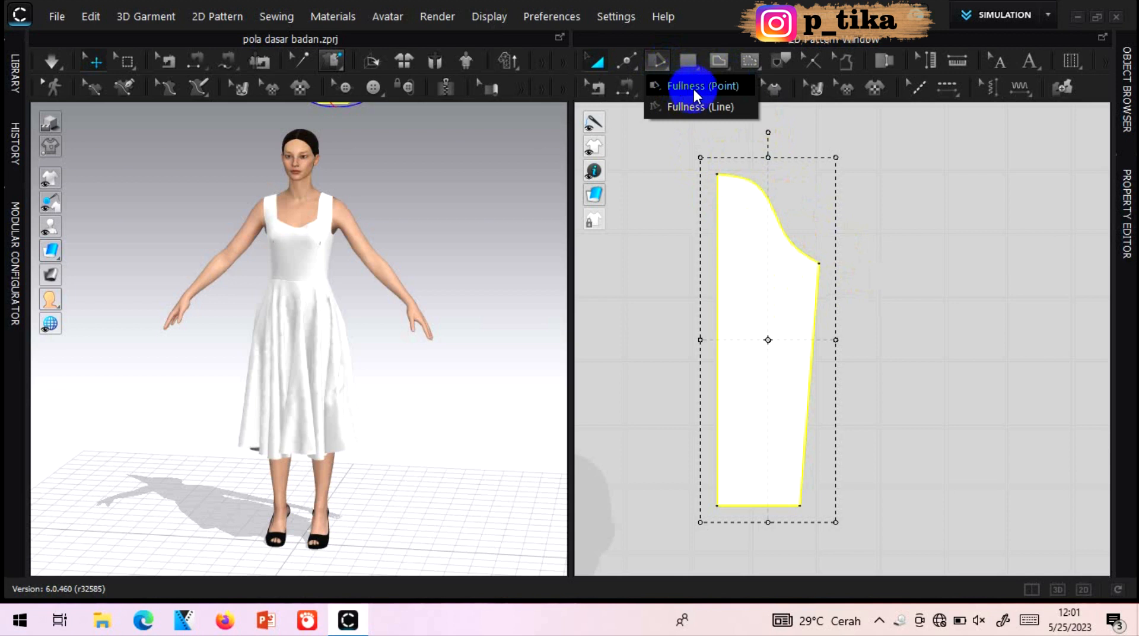
{"action": "left_click", "coordinate": [693, 89]}
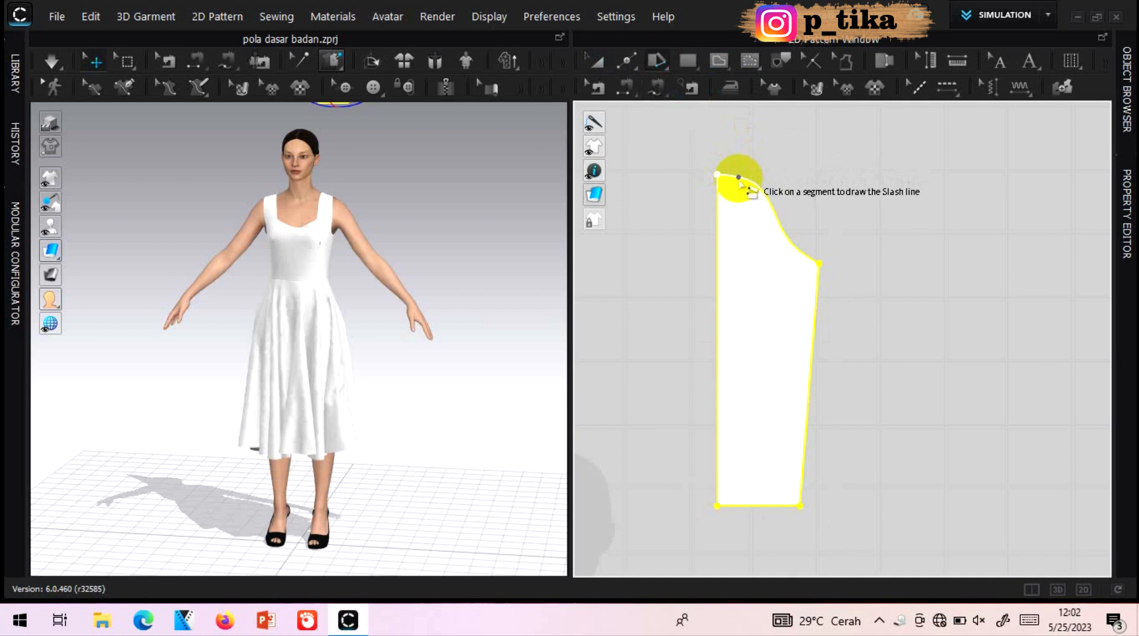
{"action": "left_click", "coordinate": [739, 178]}
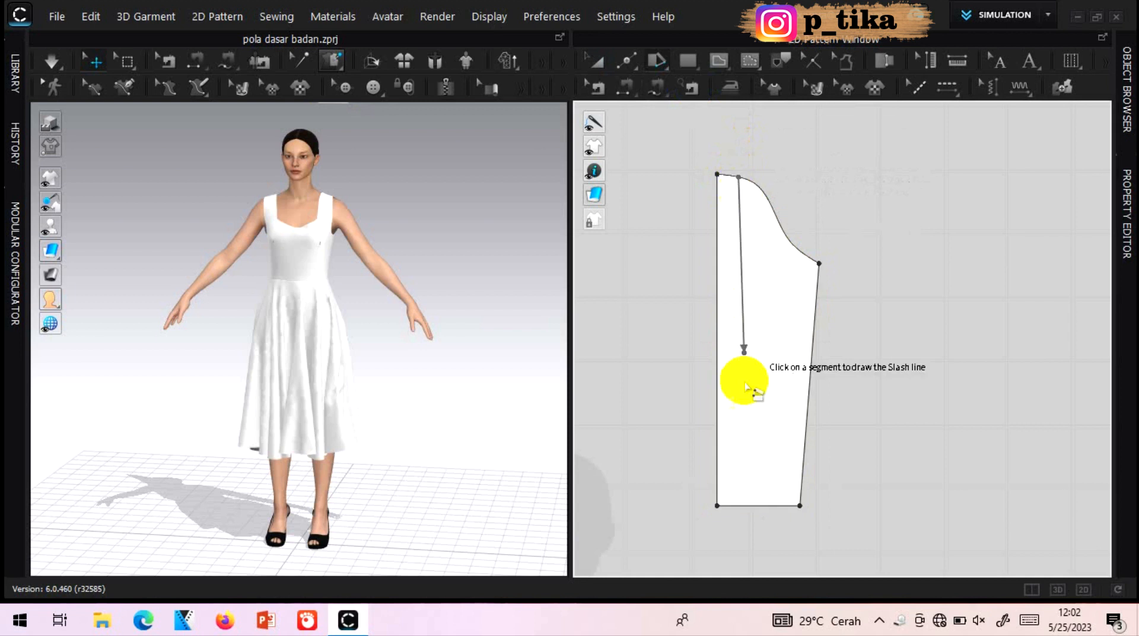
{"action": "left_click", "coordinate": [738, 502]}
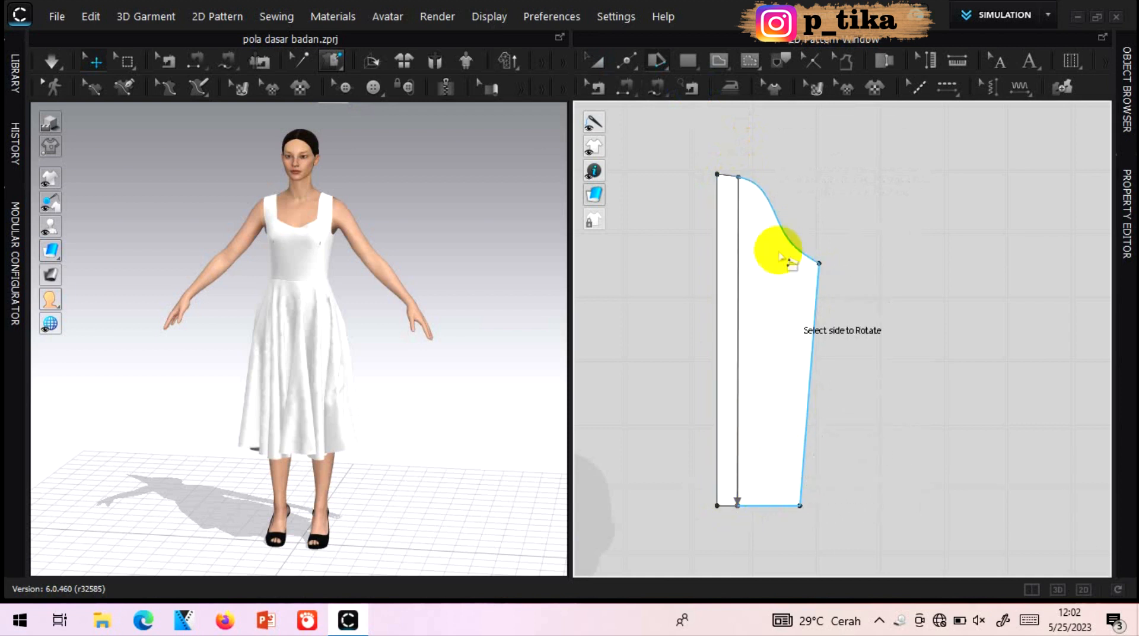
{"action": "mouse_move", "coordinate": [772, 340]}
{"action": "left_mouse_down"}
{"action": "mouse_move", "coordinate": [799, 331]}
{"action": "mouse_move", "coordinate": [739, 451]}
{"action": "mouse_move", "coordinate": [833, 445]}
{"action": "left_mouse_up"}
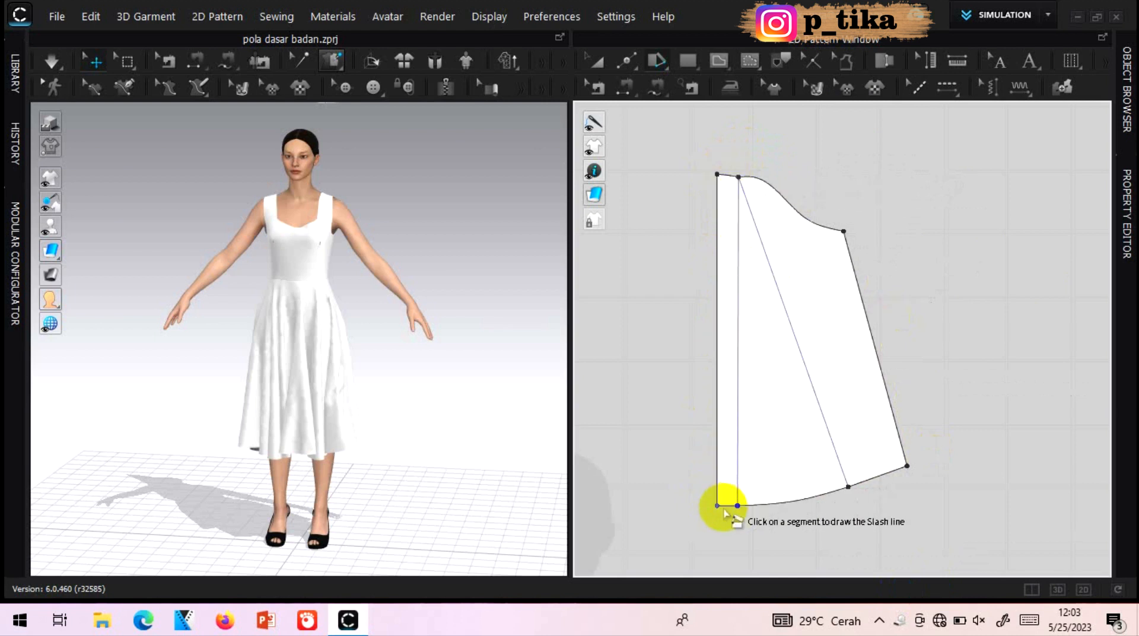
- Slash the sleeve from the hem up to the cap beside the center line and spread the cap open about 6.4 cm
{"action": "left_click", "coordinate": [728, 505]}
{"action": "left_click", "coordinate": [725, 176]}
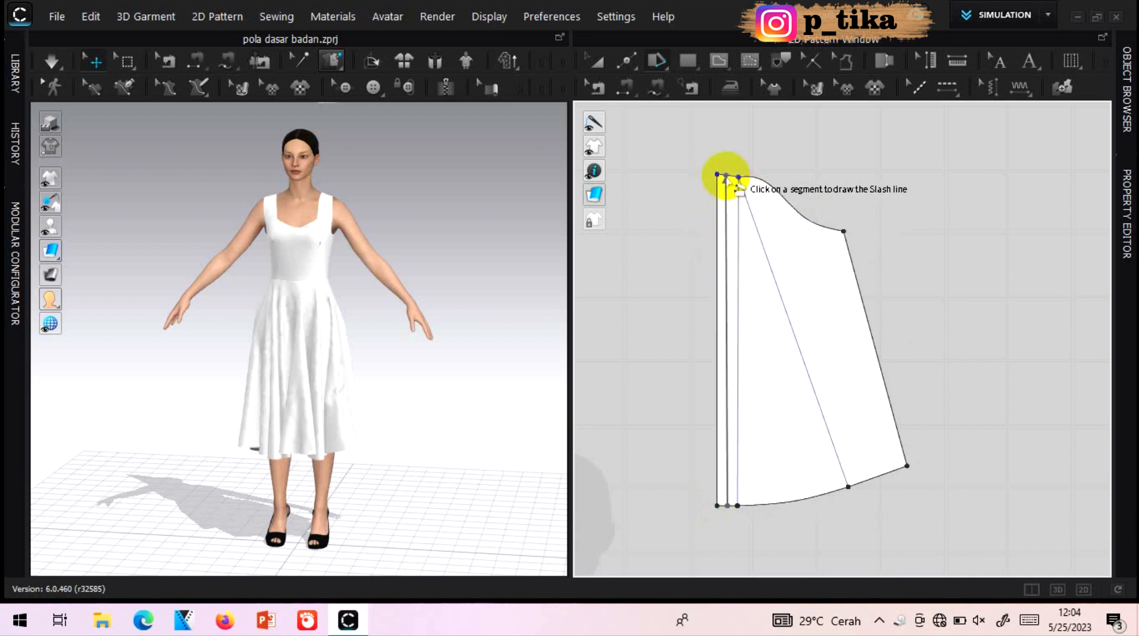
{"action": "left_click", "coordinate": [726, 177]}
{"action": "left_click", "coordinate": [749, 191]}
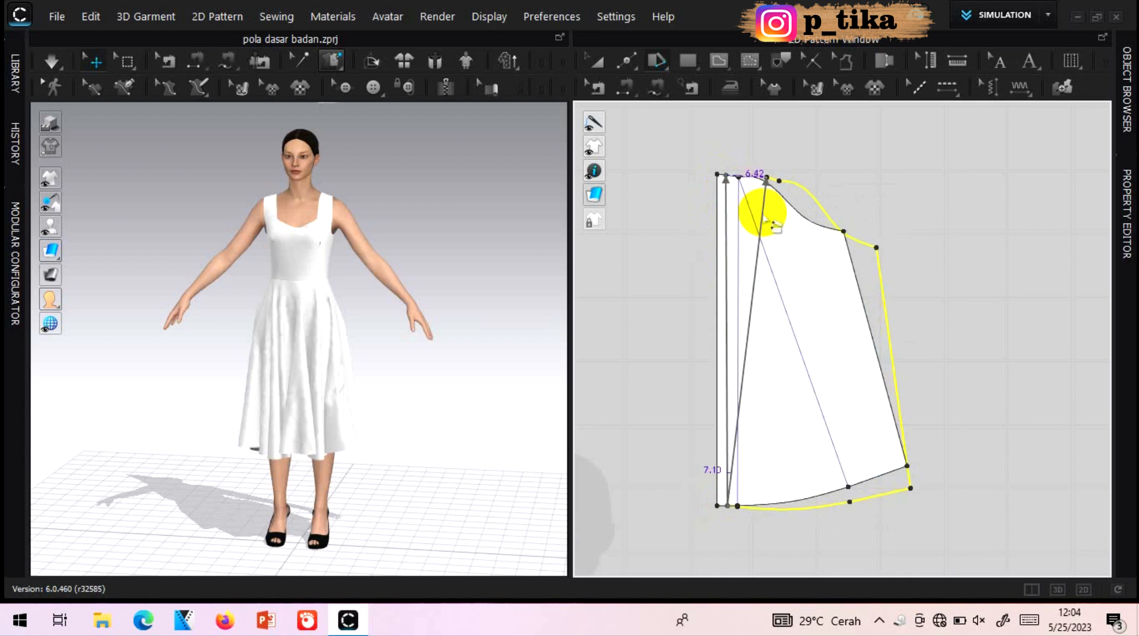
{"action": "left_click", "coordinate": [764, 221]}
{"action": "left_click", "coordinate": [762, 214]}
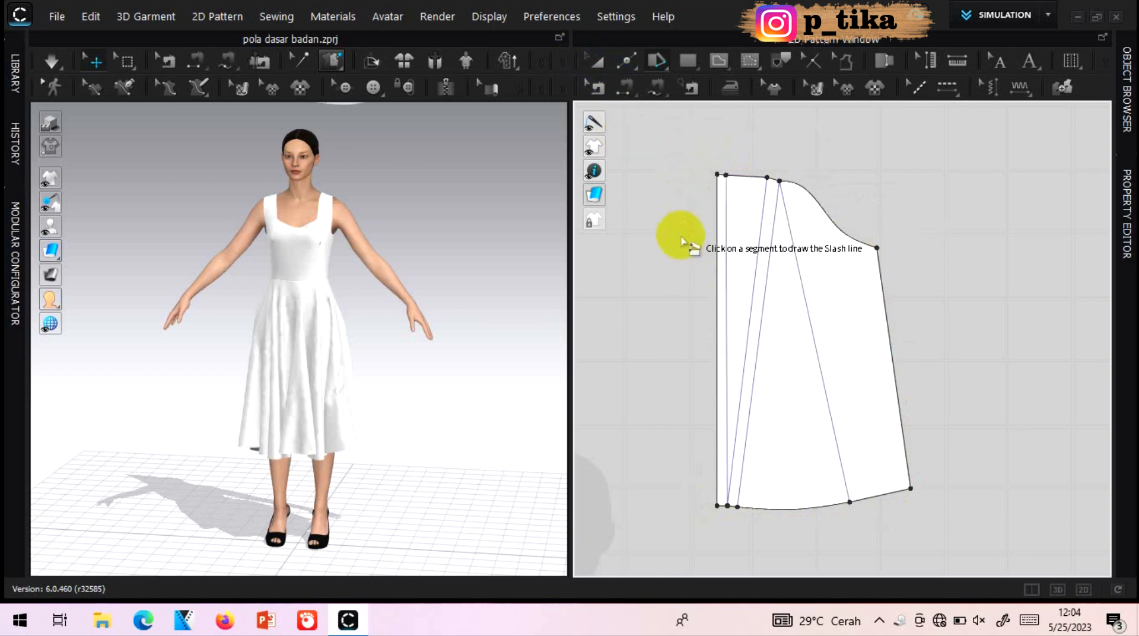
- Delete the extra segment points along the sleeve cap between the center-line peak and the underarm corner
{"action": "left_click", "coordinate": [602, 55]}
{"action": "key", "text": "z"}
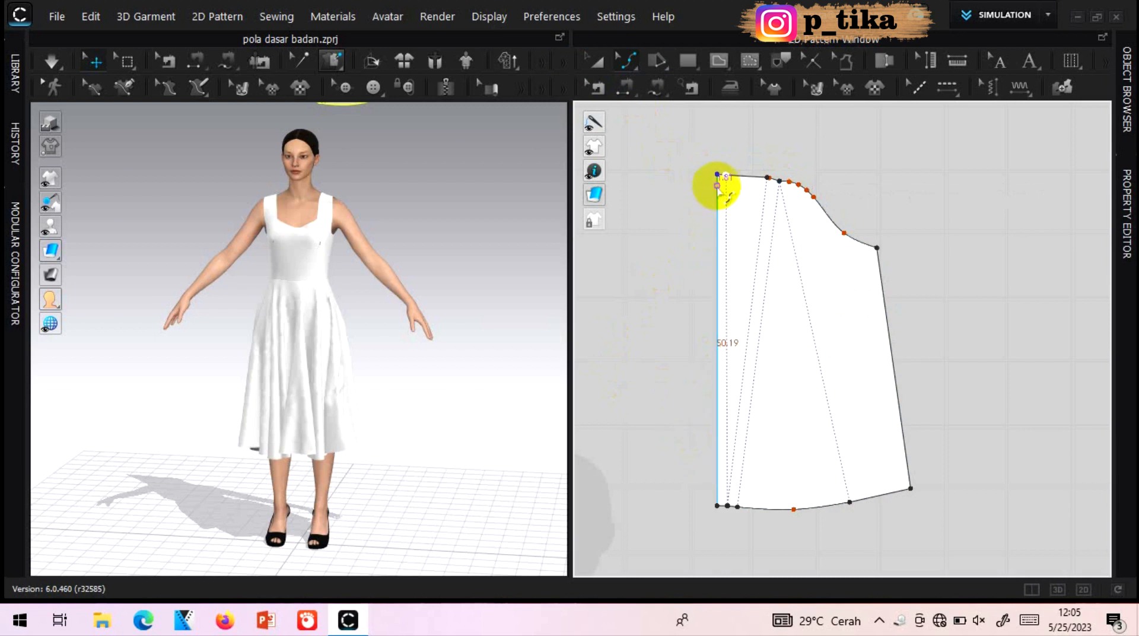
{"action": "left_click", "coordinate": [725, 176]}
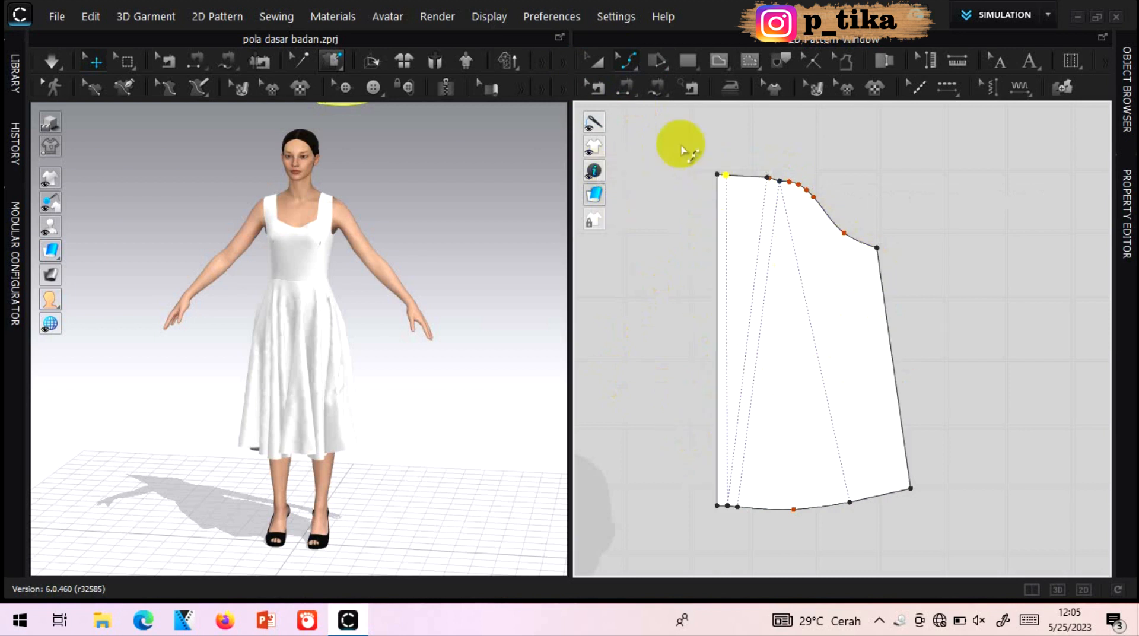
{"action": "left_click", "coordinate": [629, 60]}
{"action": "left_click_drag", "start_coordinate": [630, 69], "coordinate": [651, 125]}
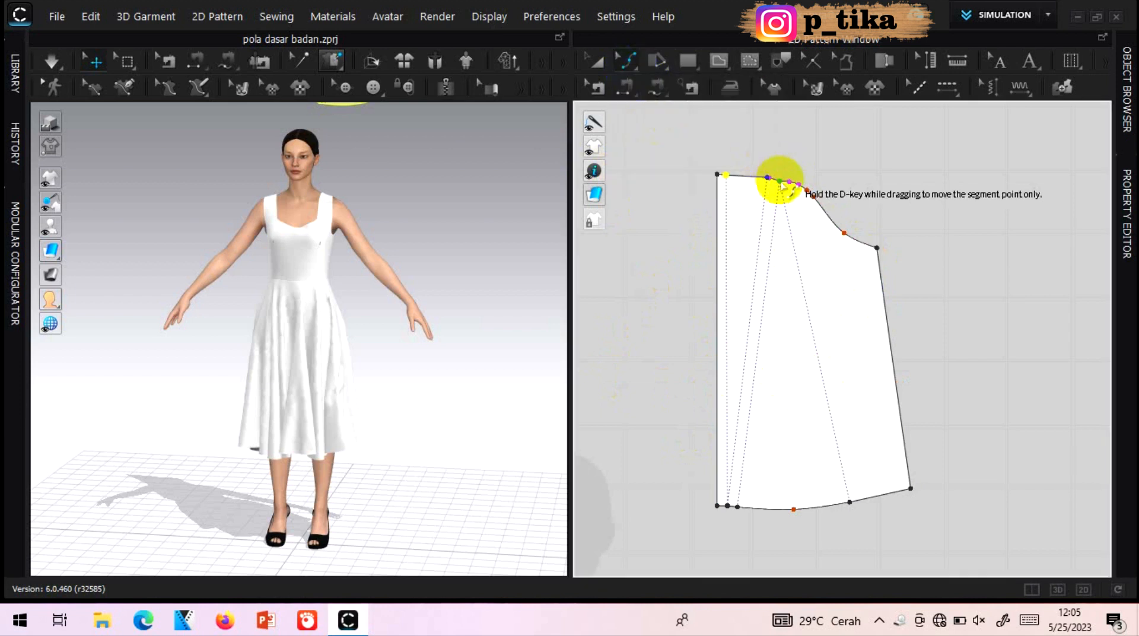
{"action": "right_click", "coordinate": [782, 182]}
{"action": "left_click", "coordinate": [810, 197]}
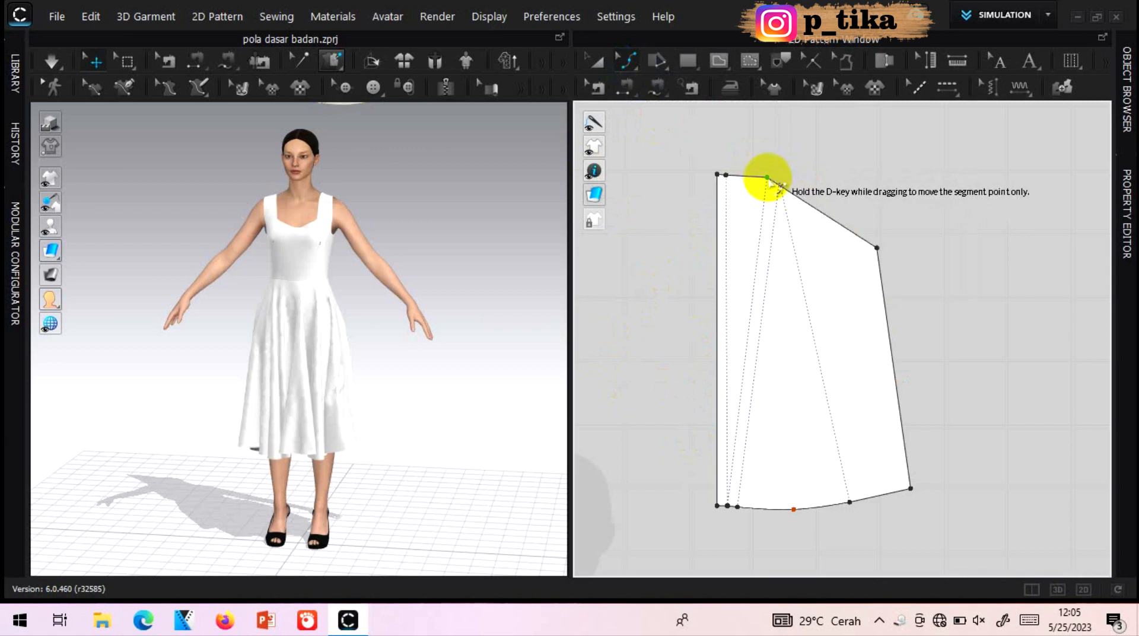
{"action": "right_click", "coordinate": [768, 180]}
{"action": "left_click", "coordinate": [795, 188]}
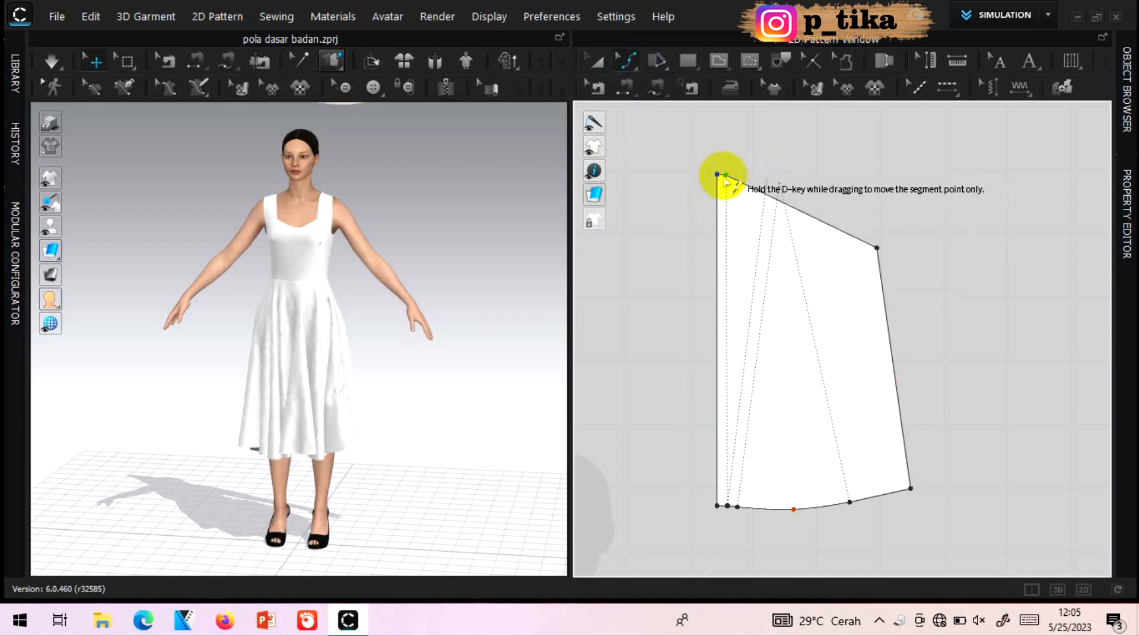
{"action": "right_click", "coordinate": [725, 177]}
{"action": "left_click", "coordinate": [742, 185]}
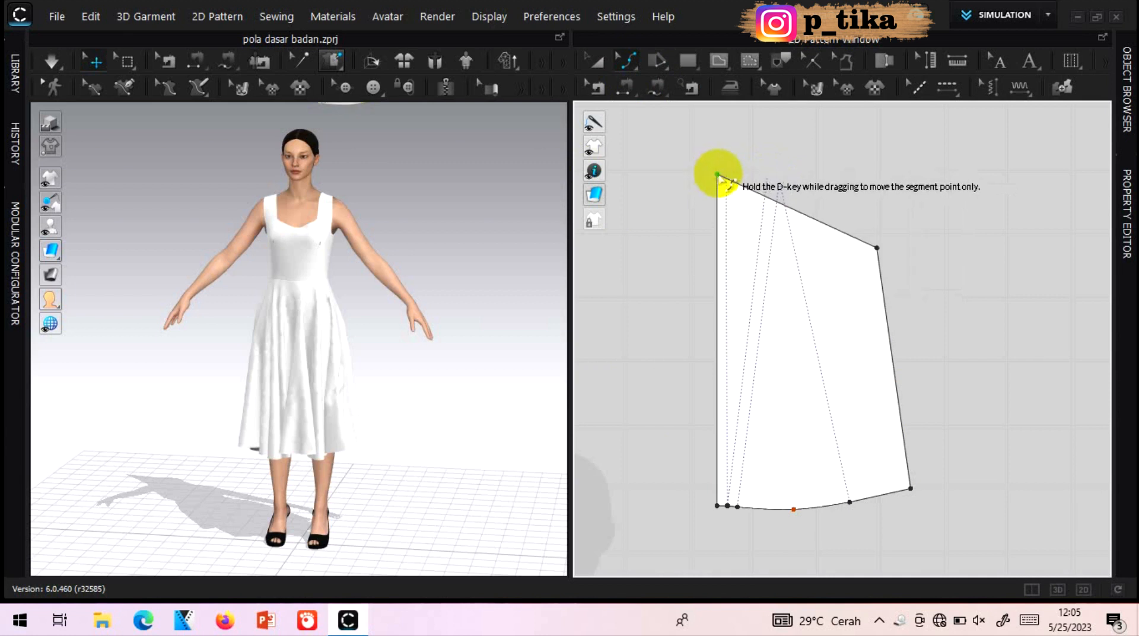
- Raise the sleeve cap's peak and reshape the cap into an S-curve about 30.9 cm long
{"action": "left_click_drag", "start_coordinate": [717, 171], "coordinate": [757, 148]}
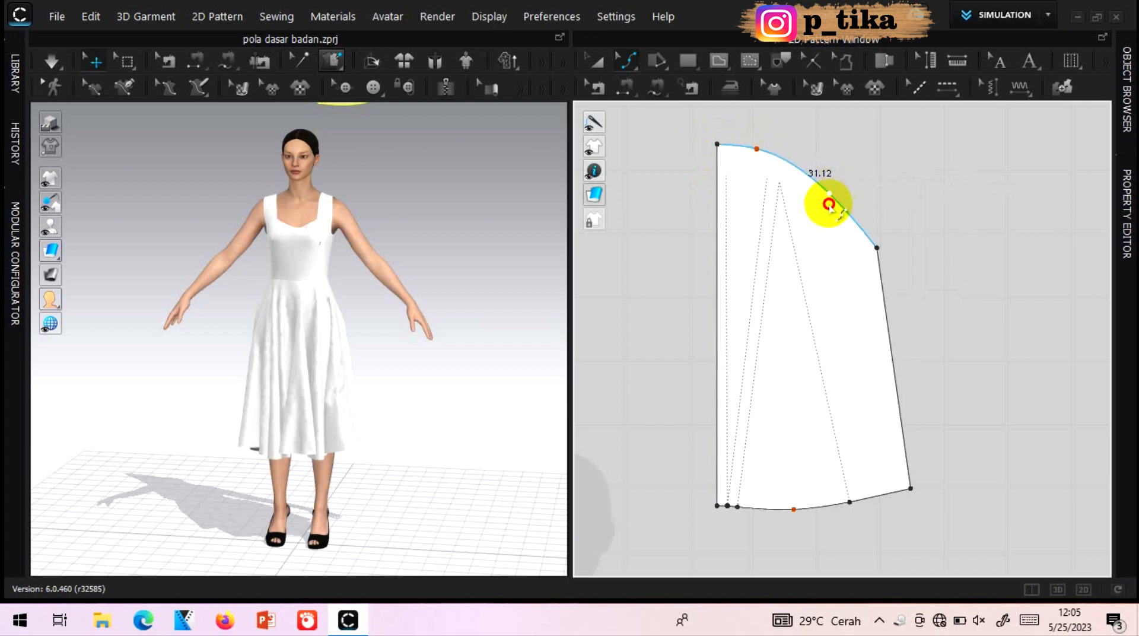
{"action": "left_click_drag", "start_coordinate": [829, 204], "coordinate": [825, 211]}
{"action": "left_click", "coordinate": [605, 63]}
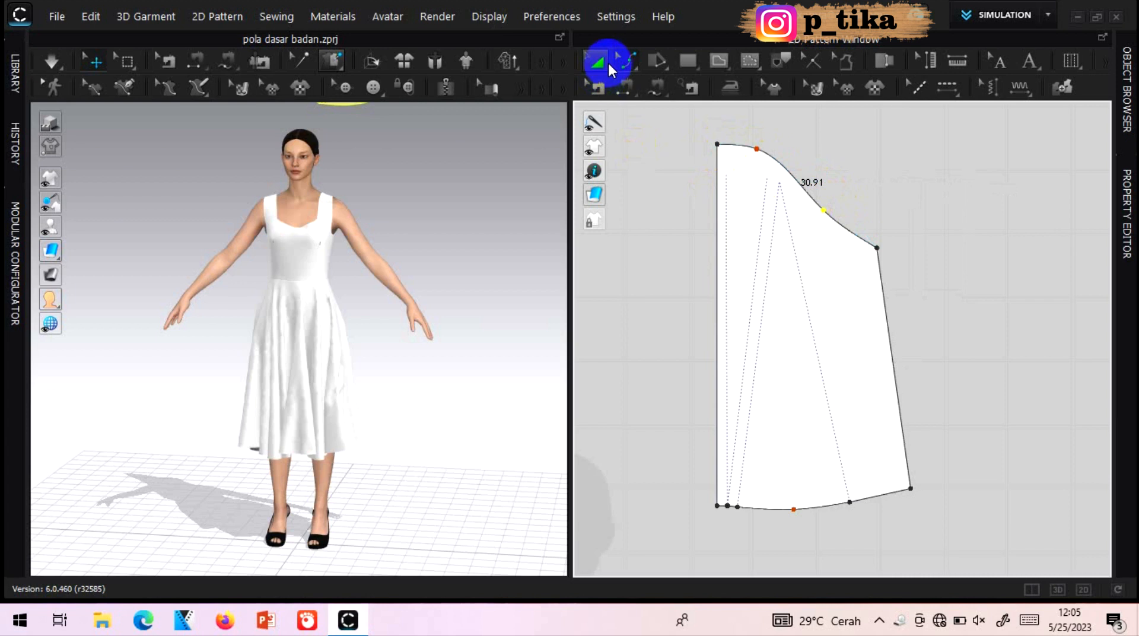
- Delete the two extra points on the sleeve hem next to the center-line corner
{"action": "left_click", "coordinate": [622, 63]}
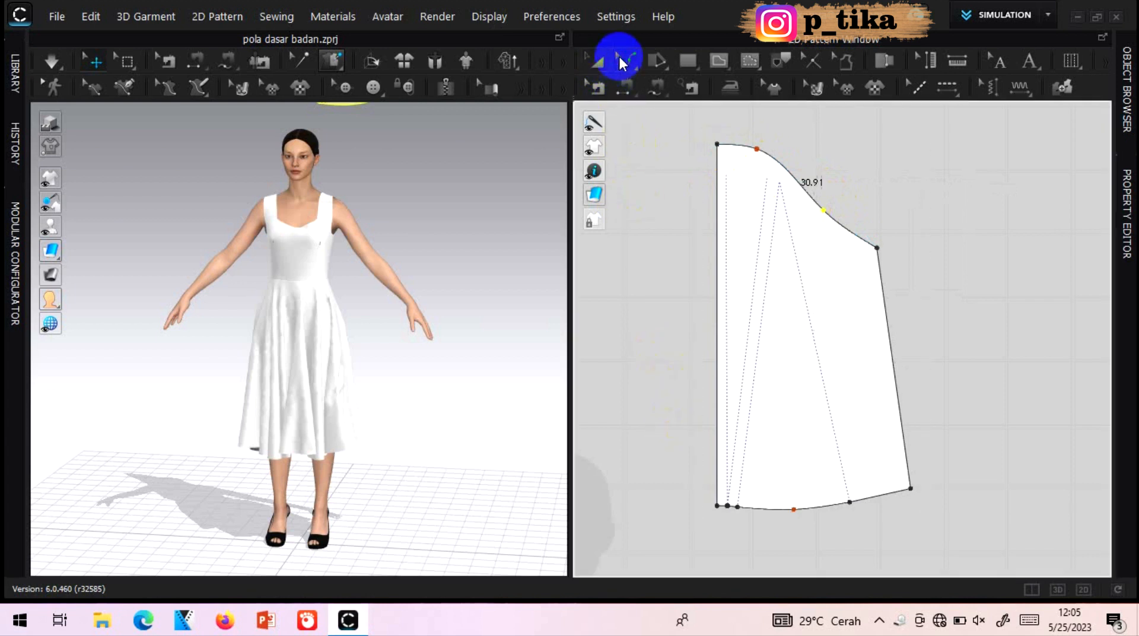
{"action": "right_click", "coordinate": [726, 506]}
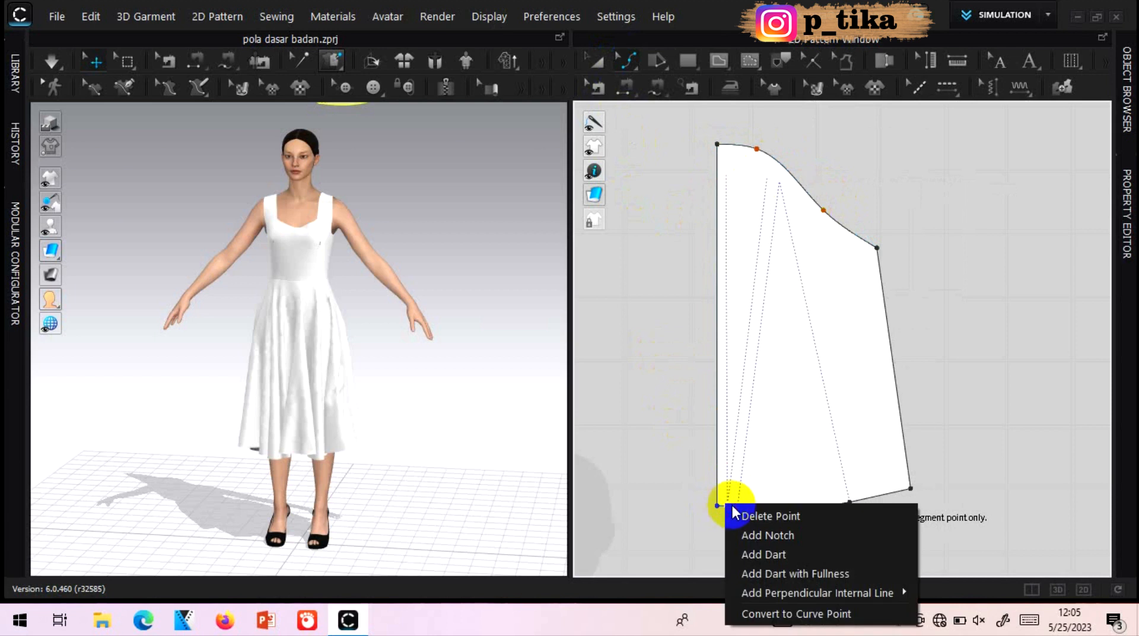
{"action": "left_click", "coordinate": [740, 516]}
{"action": "right_click", "coordinate": [738, 506]}
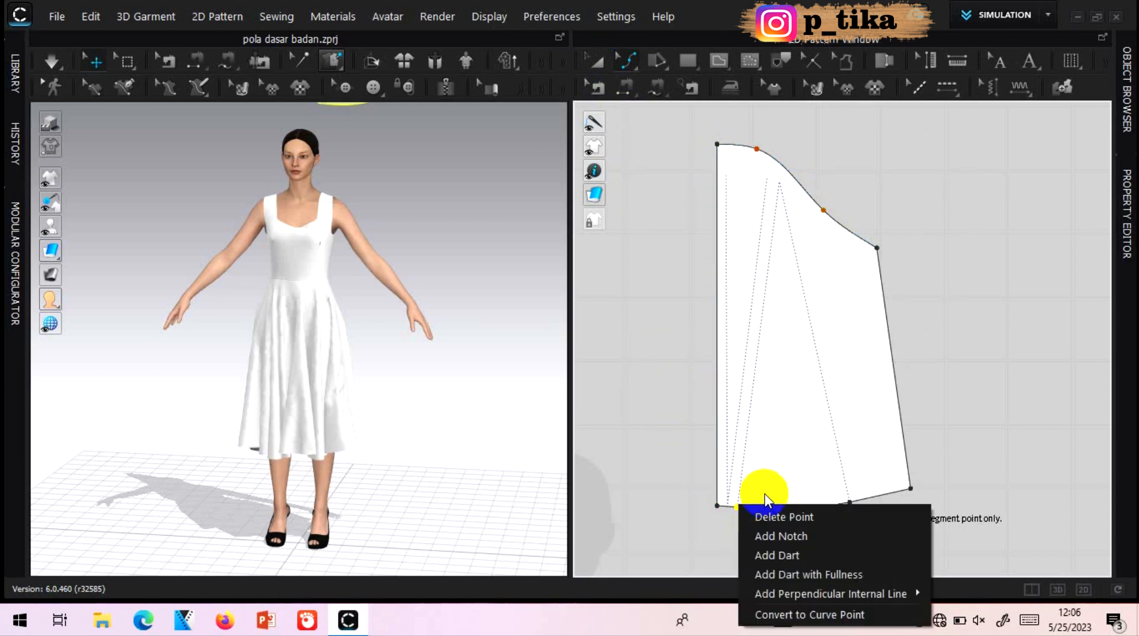
{"action": "left_click", "coordinate": [768, 517]}
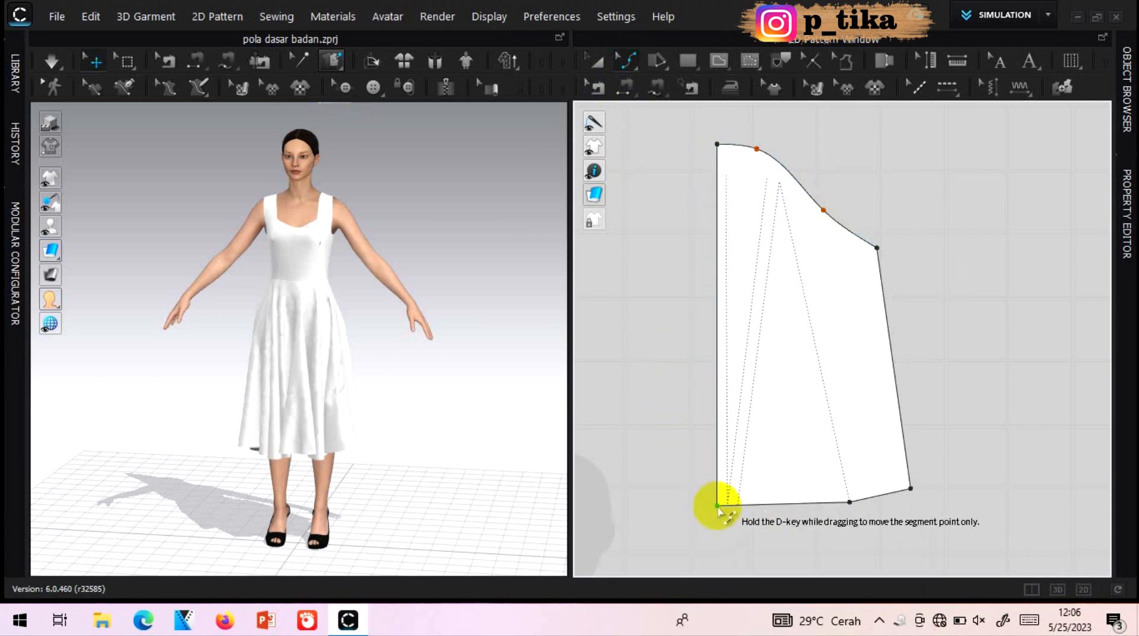
- Lower the hem's center-line corner and smooth the hem into a gentle curve toward the underarm side
{"action": "left_click", "coordinate": [718, 508]}
{"action": "left_click_drag", "start_coordinate": [718, 508], "coordinate": [851, 504]}
{"action": "left_click", "coordinate": [848, 502]}
{"action": "left_click", "coordinate": [595, 61]}
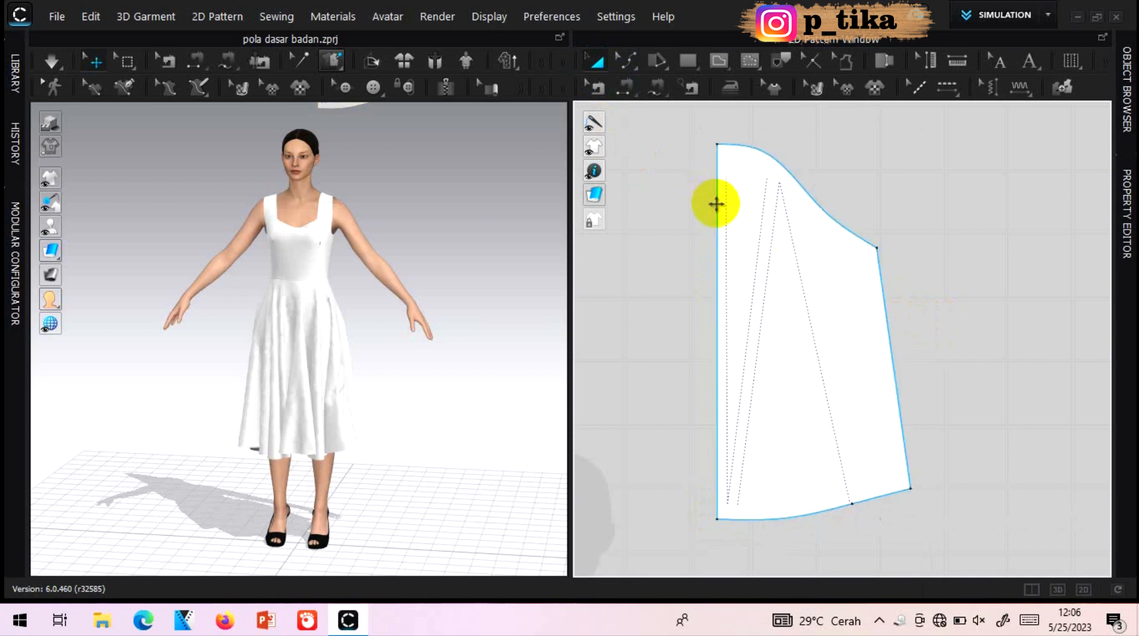
- Unfold the half sleeve along its straight center line into a full symmetrical sleeve
{"action": "left_click", "coordinate": [629, 61]}
{"action": "left_click", "coordinate": [635, 84]}
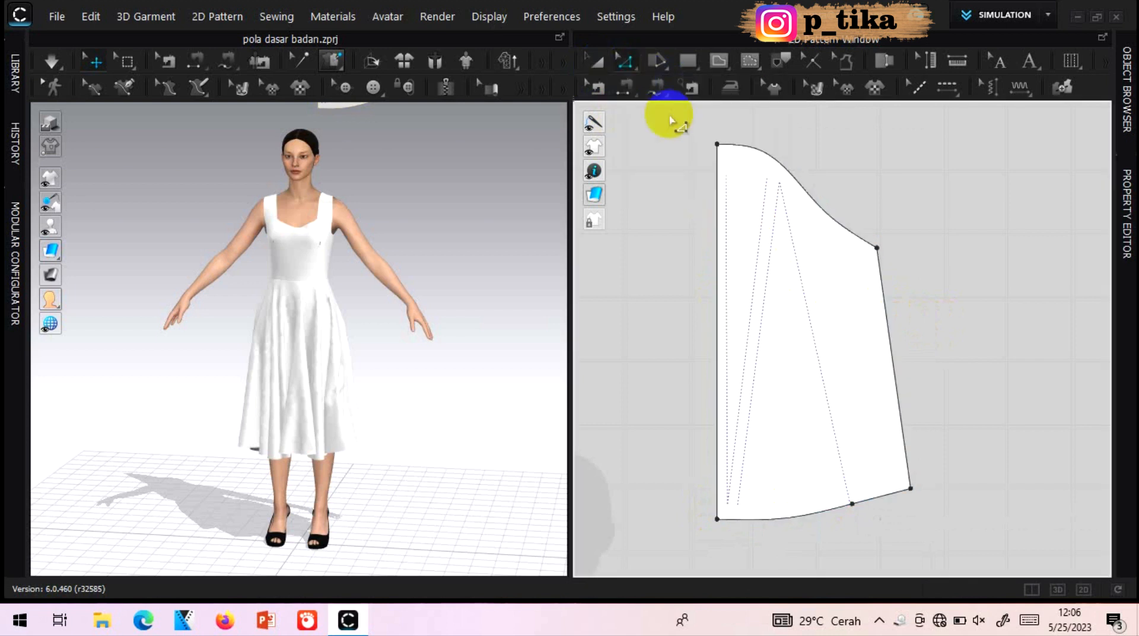
{"action": "left_click", "coordinate": [718, 208]}
{"action": "right_click_drag", "start_coordinate": [718, 206], "coordinate": [748, 432]}
{"action": "left_click", "coordinate": [746, 434]}
{"action": "left_click", "coordinate": [596, 62]}
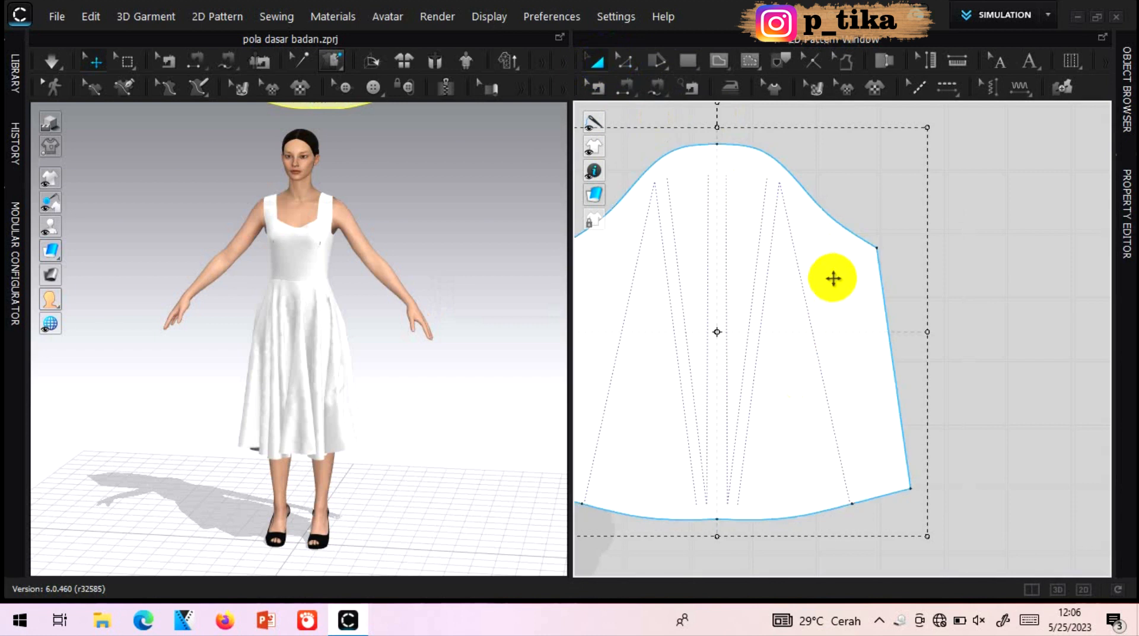
- Copy the full sleeve and paste the duplicate beside the original, level with it
{"action": "scroll", "coordinate": [833, 278], "scroll_direction": "down", "scroll_amount": 5}
{"action": "left_click", "coordinate": [811, 310]}
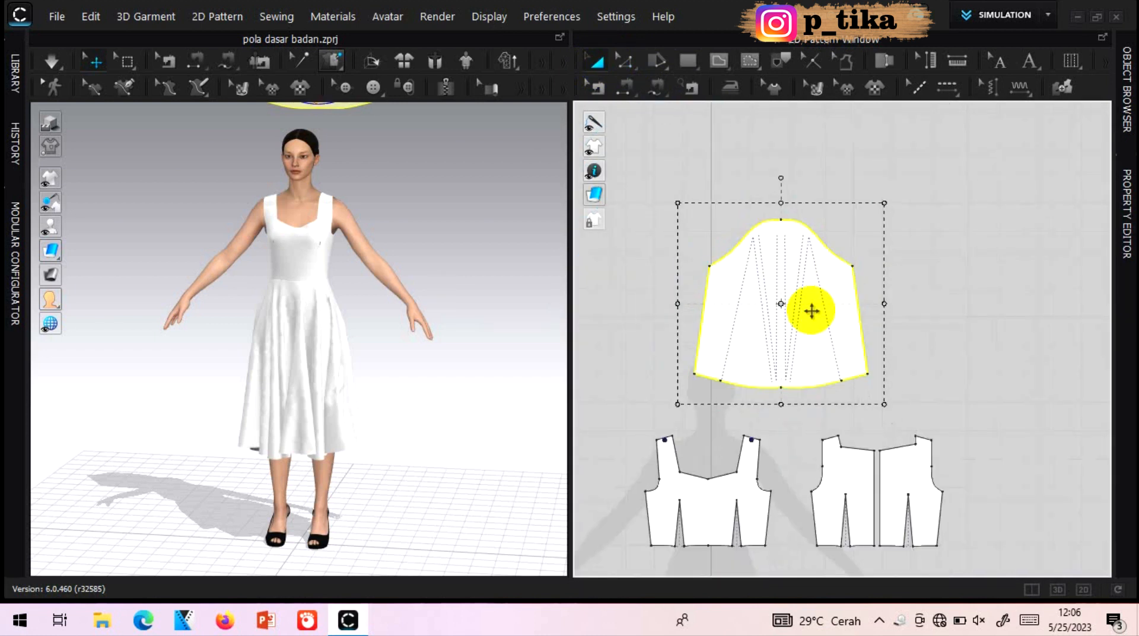
{"action": "right_click", "coordinate": [734, 307]}
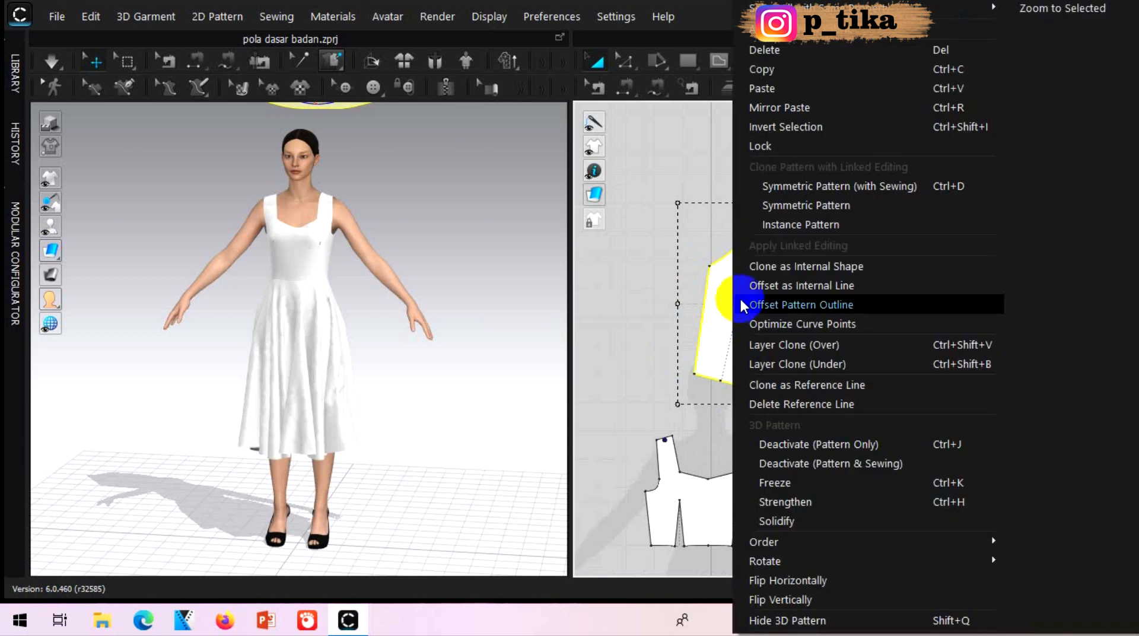
{"action": "left_click", "coordinate": [828, 68]}
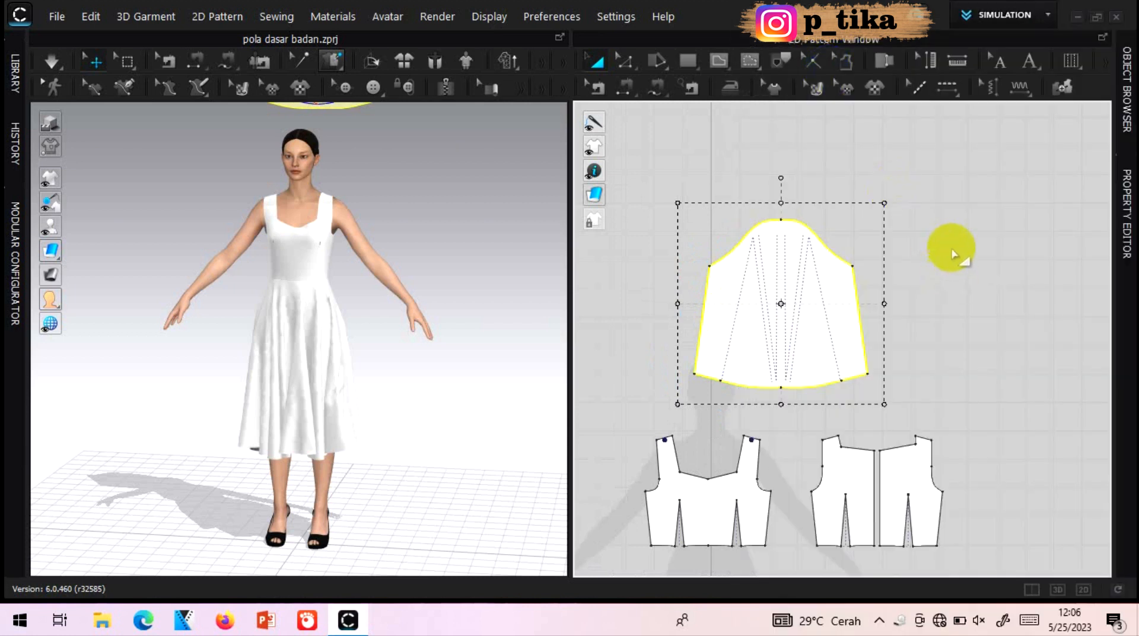
{"action": "right_click", "coordinate": [926, 245]}
{"action": "left_click", "coordinate": [981, 276]}
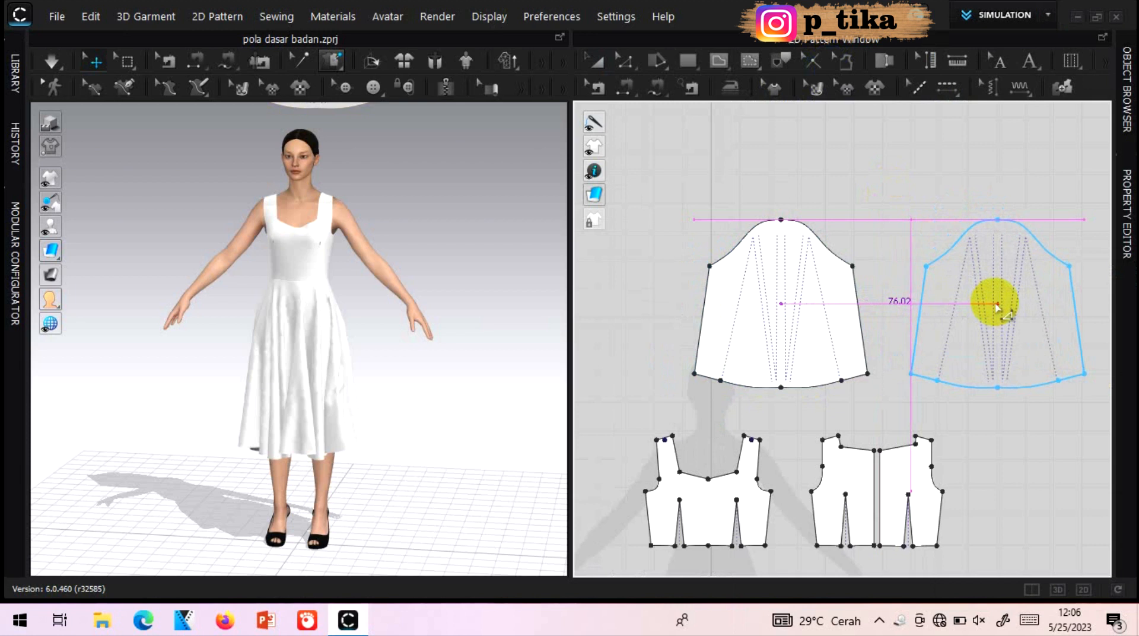
{"action": "left_click", "coordinate": [997, 304]}
- Move the two sleeve pieces from above the avatar down to either side of her shoulders in the 3D view
{"action": "left_click", "coordinate": [473, 248]}
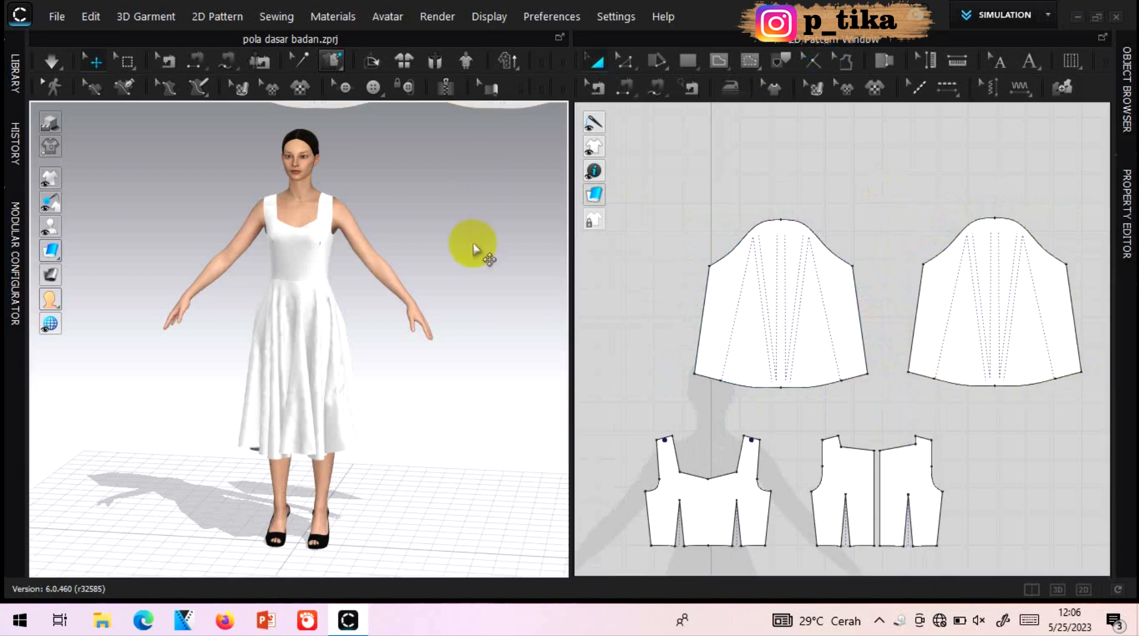
{"action": "scroll", "coordinate": [400, 267], "scroll_direction": "down", "scroll_amount": 5}
{"action": "left_click", "coordinate": [324, 170]}
{"action": "left_click_drag", "start_coordinate": [326, 169], "coordinate": [205, 273]}
{"action": "left_click", "coordinate": [415, 168]}
{"action": "left_click_drag", "start_coordinate": [415, 168], "coordinate": [397, 246]}
{"action": "left_click", "coordinate": [226, 229]}
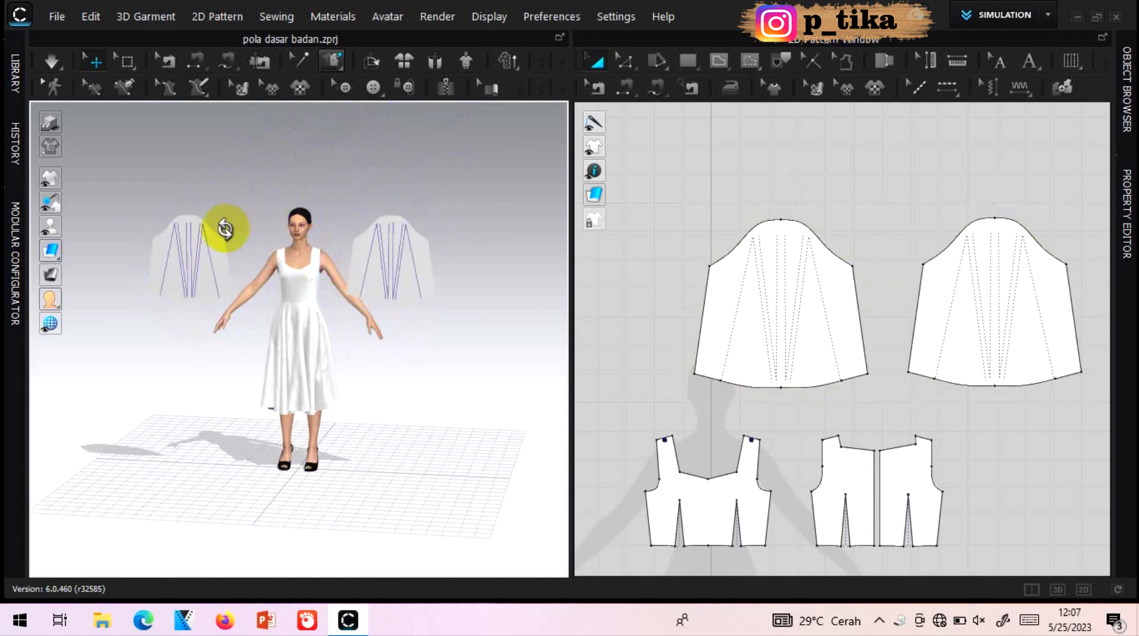
{"action": "right_click_drag", "start_coordinate": [226, 229], "coordinate": [366, 265]}
- Rotate the original sleeve to face sideways, tilt it to the arm's slope, and place it beside the avatar's right arm
{"action": "key", "text": "4"}
{"action": "left_click", "coordinate": [429, 196]}
{"action": "left_click_drag", "start_coordinate": [445, 218], "coordinate": [348, 218]}
{"action": "left_click_drag", "start_coordinate": [451, 178], "coordinate": [259, 279]}
{"action": "key", "text": "2"}
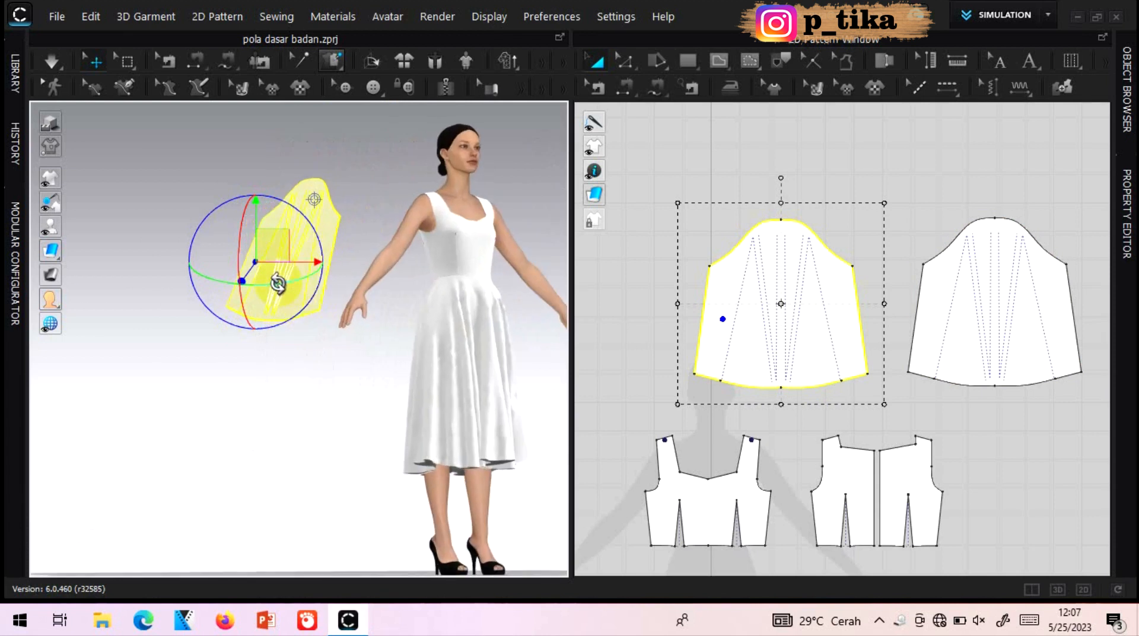
{"action": "left_click_drag", "start_coordinate": [265, 195], "coordinate": [365, 213]}
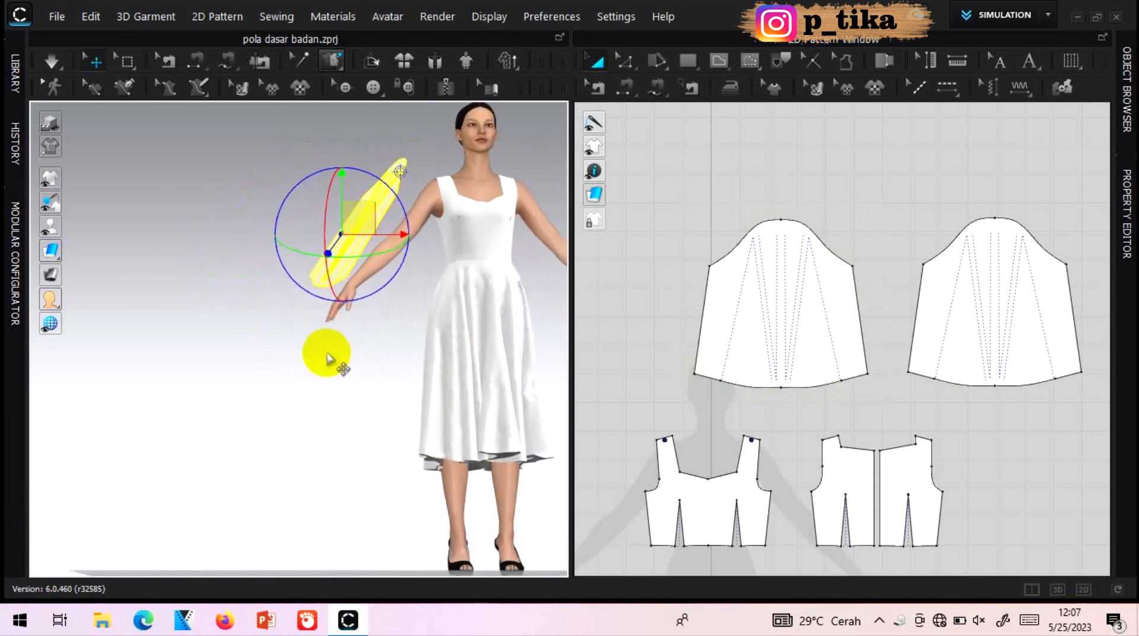
{"action": "left_click", "coordinate": [328, 354]}
{"action": "key", "text": "2"}
- Rotate and tilt the duplicate sleeve to match the arm's slope and place it beside the avatar's left arm
{"action": "left_click", "coordinate": [490, 219]}
{"action": "key", "text": "6"}
{"action": "left_click_drag", "start_coordinate": [184, 221], "coordinate": [272, 240]}
{"action": "left_click_drag", "start_coordinate": [218, 195], "coordinate": [419, 297]}
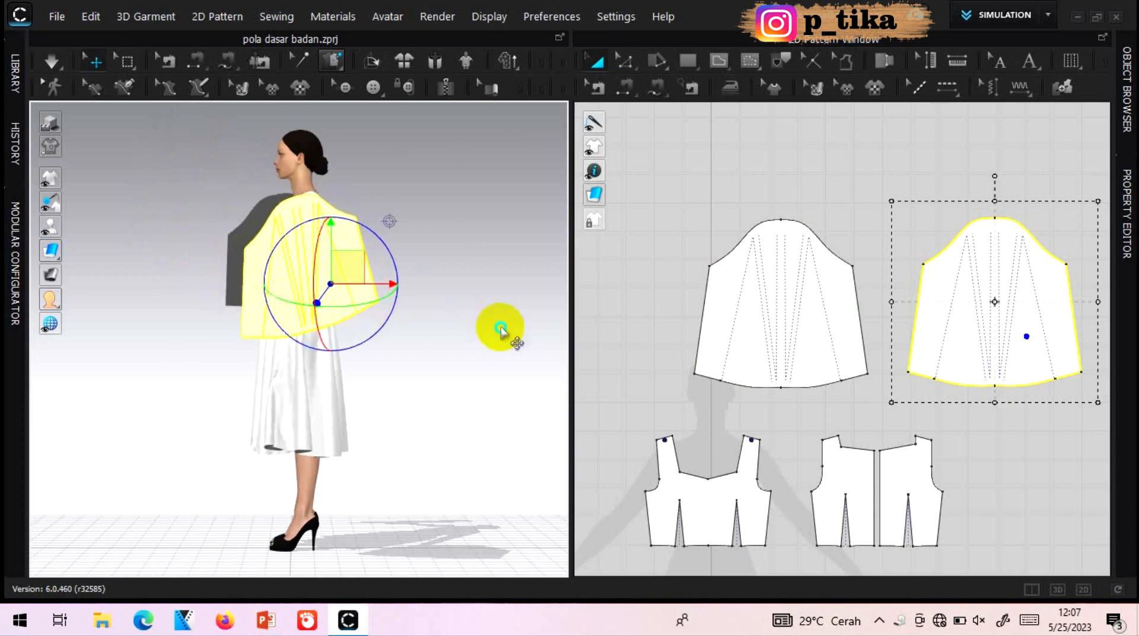
{"action": "key", "text": "2"}
{"action": "left_click", "coordinate": [360, 359]}
{"action": "left_click", "coordinate": [470, 265]}
{"action": "left_click_drag", "start_coordinate": [495, 256], "coordinate": [431, 200]}
{"action": "left_click_drag", "start_coordinate": [432, 275], "coordinate": [455, 269]}
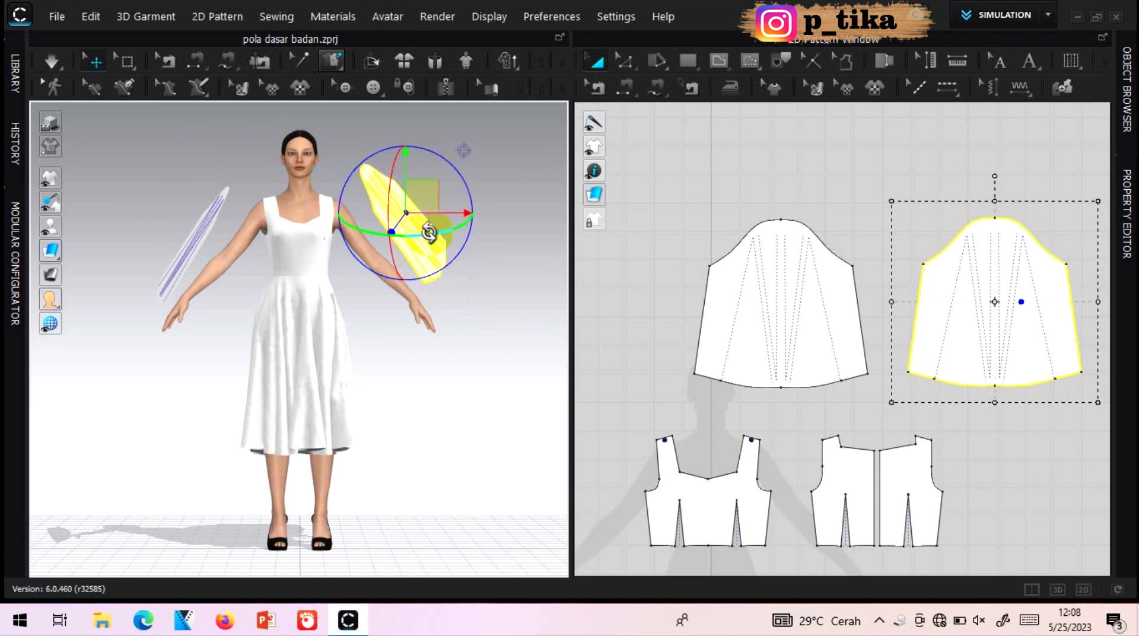
{"action": "left_click", "coordinate": [451, 304]}
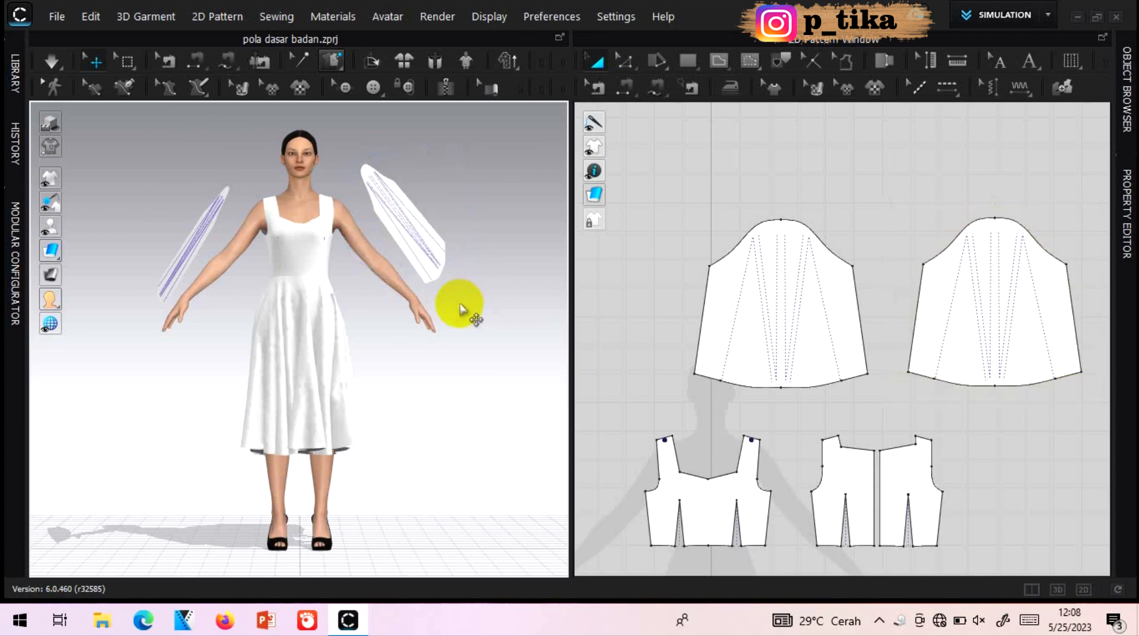
- Sew the front half of the original sleeve's cap to the front bodice armhole on the avatar's right side with Free Sewing
{"action": "left_click", "coordinate": [663, 92]}
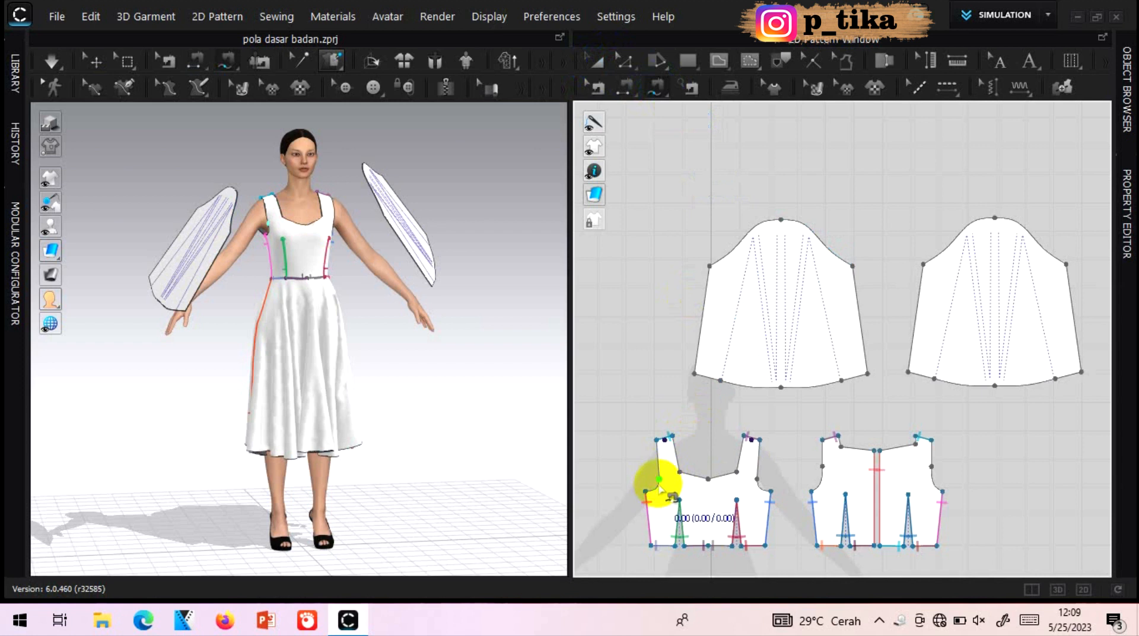
{"action": "right_click_drag", "start_coordinate": [279, 285], "coordinate": [318, 326]}
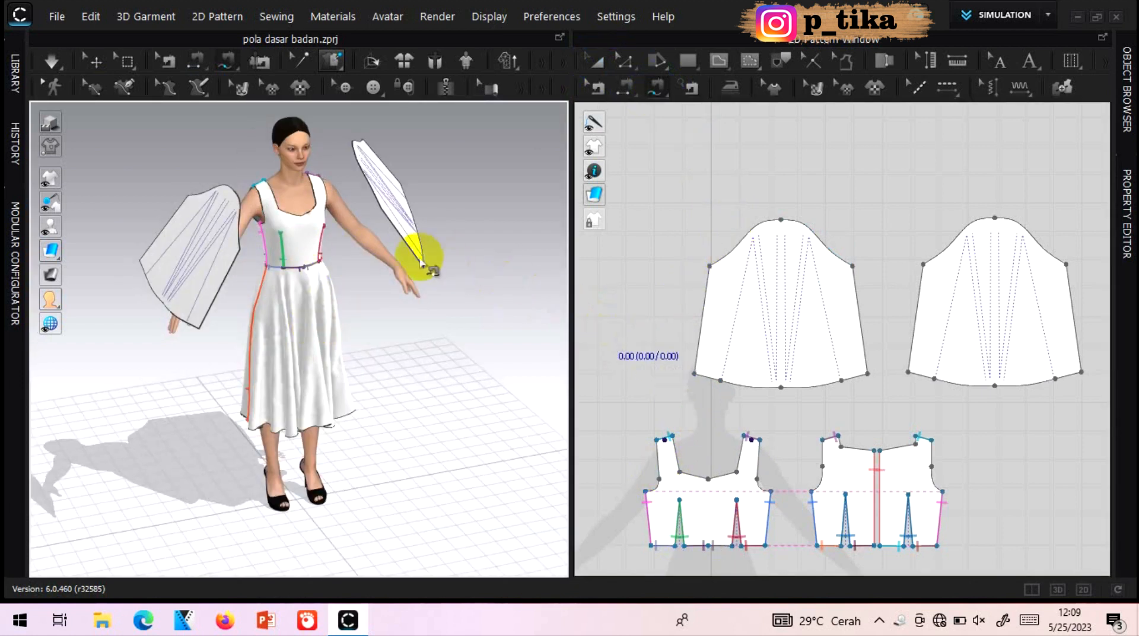
{"action": "left_click_drag", "start_coordinate": [655, 88], "coordinate": [679, 107]}
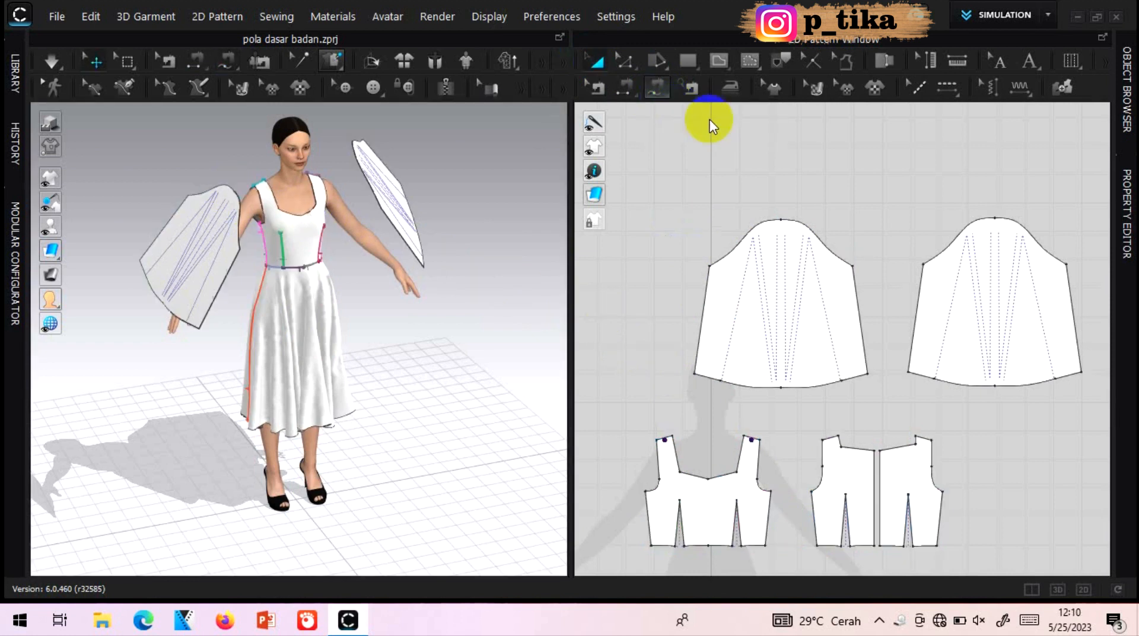
{"action": "left_click", "coordinate": [781, 220]}
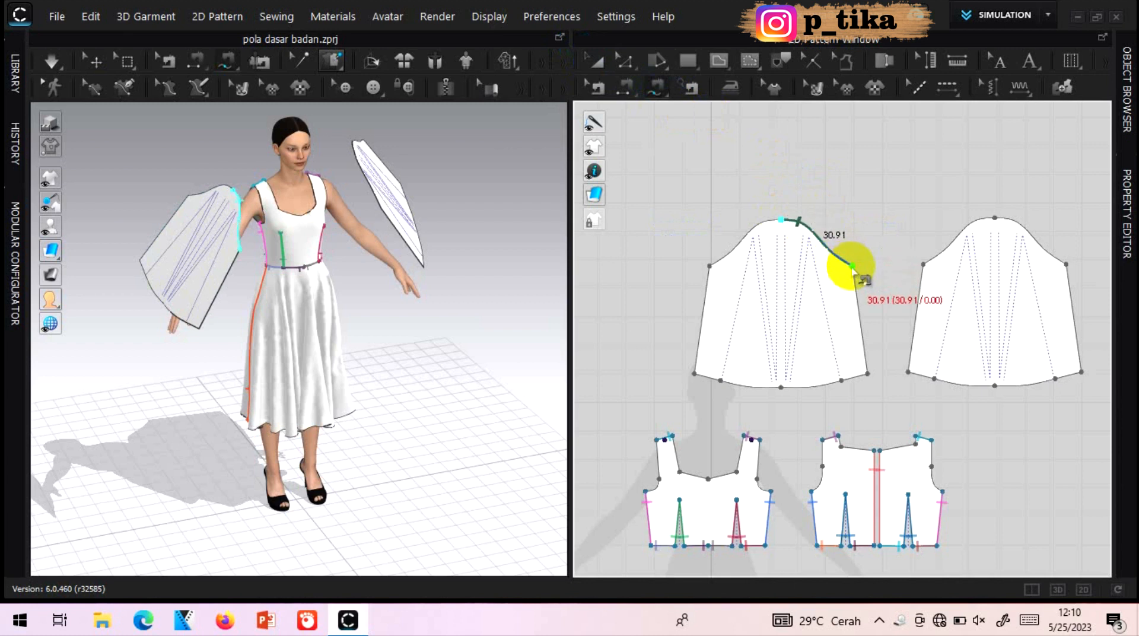
{"action": "left_click", "coordinate": [852, 266]}
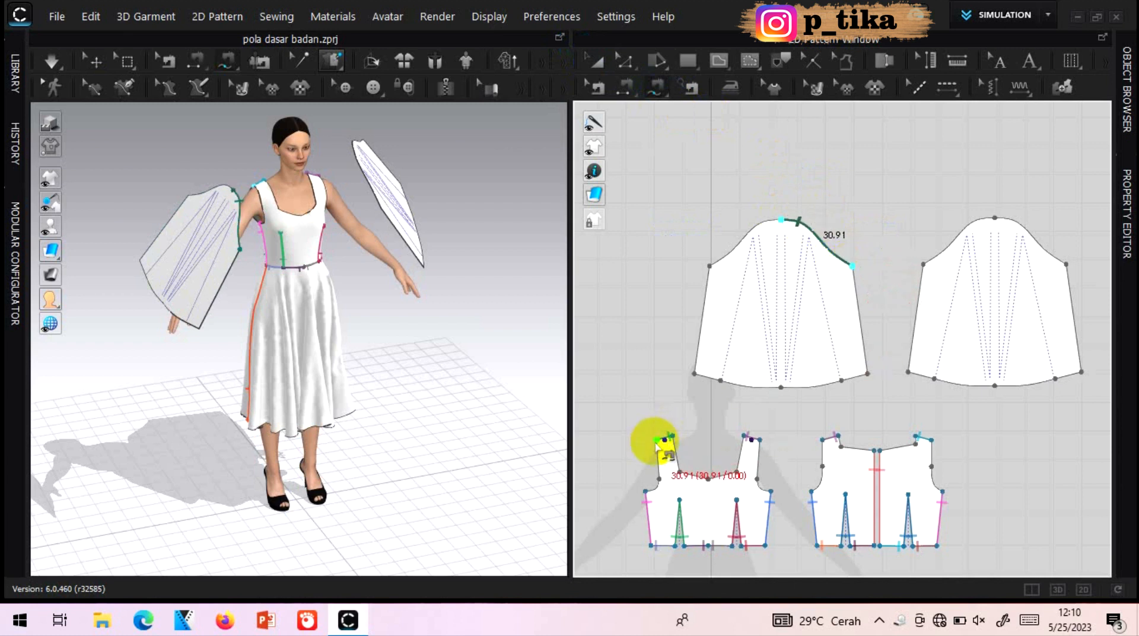
{"action": "left_click", "coordinate": [656, 441]}
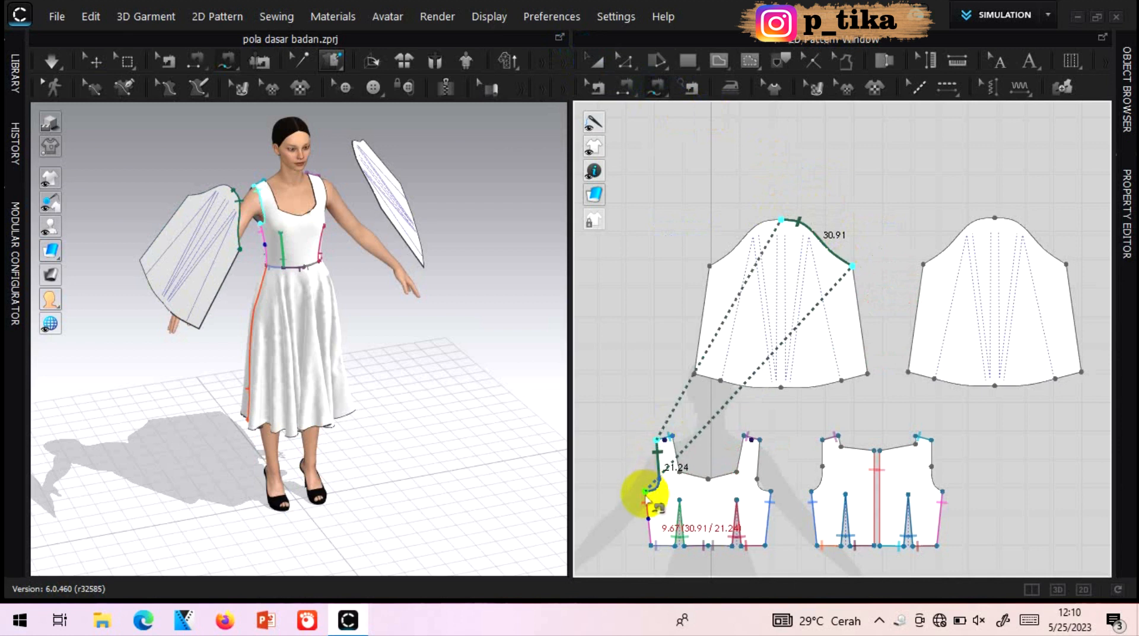
{"action": "left_click", "coordinate": [645, 496]}
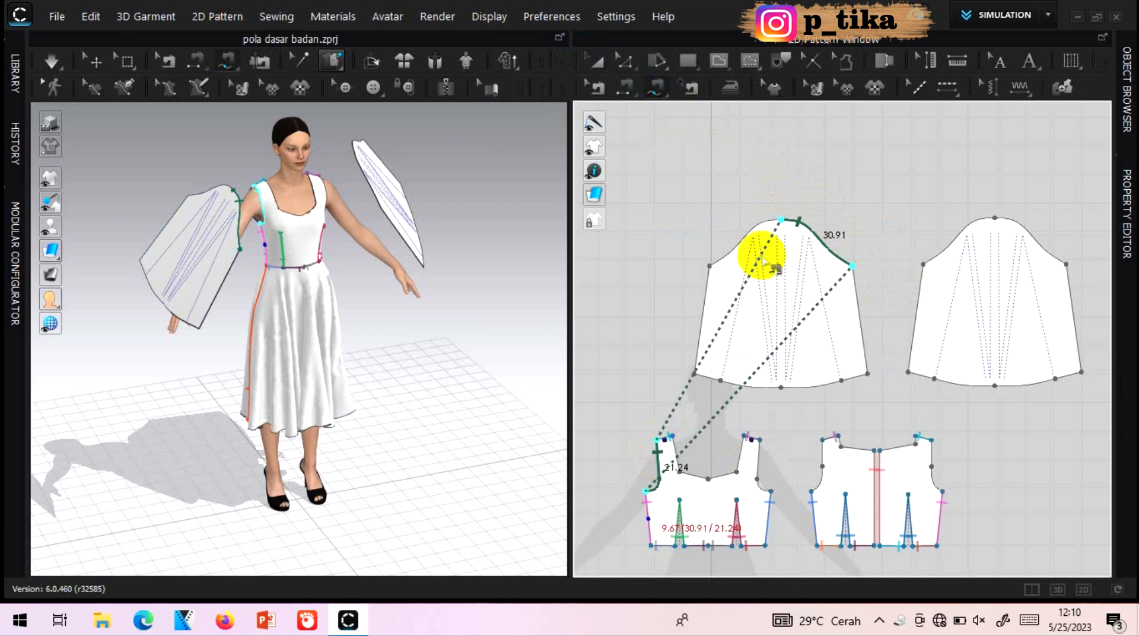
- Try to sew the original sleeve's back cap half to the armhole of the back panel on the avatar's left side
{"action": "left_click", "coordinate": [779, 221]}
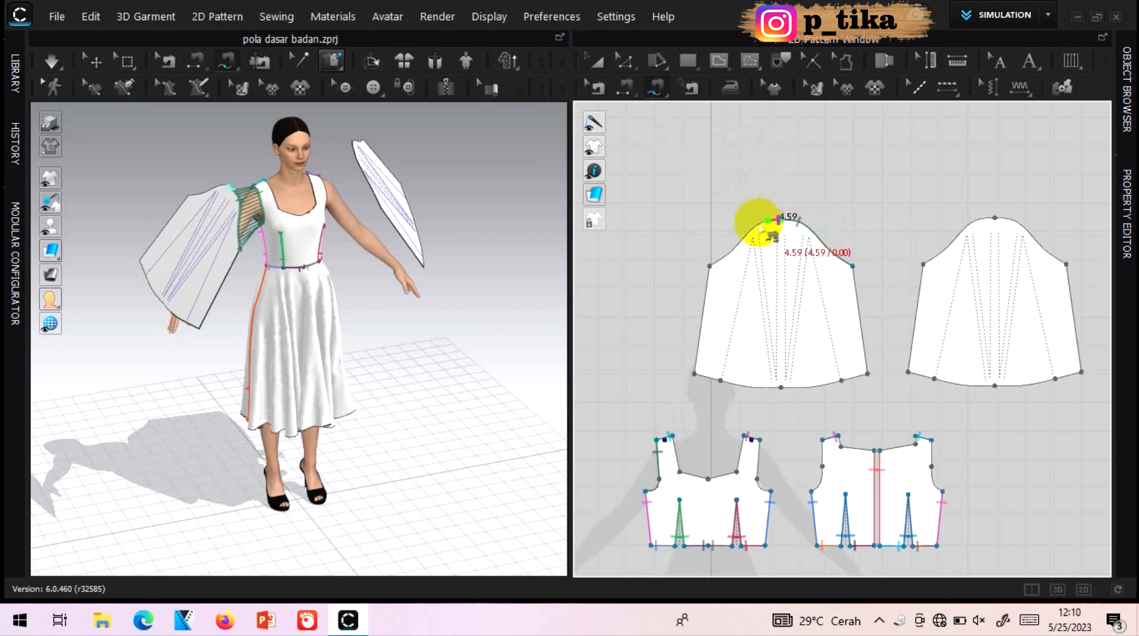
{"action": "left_click", "coordinate": [710, 266]}
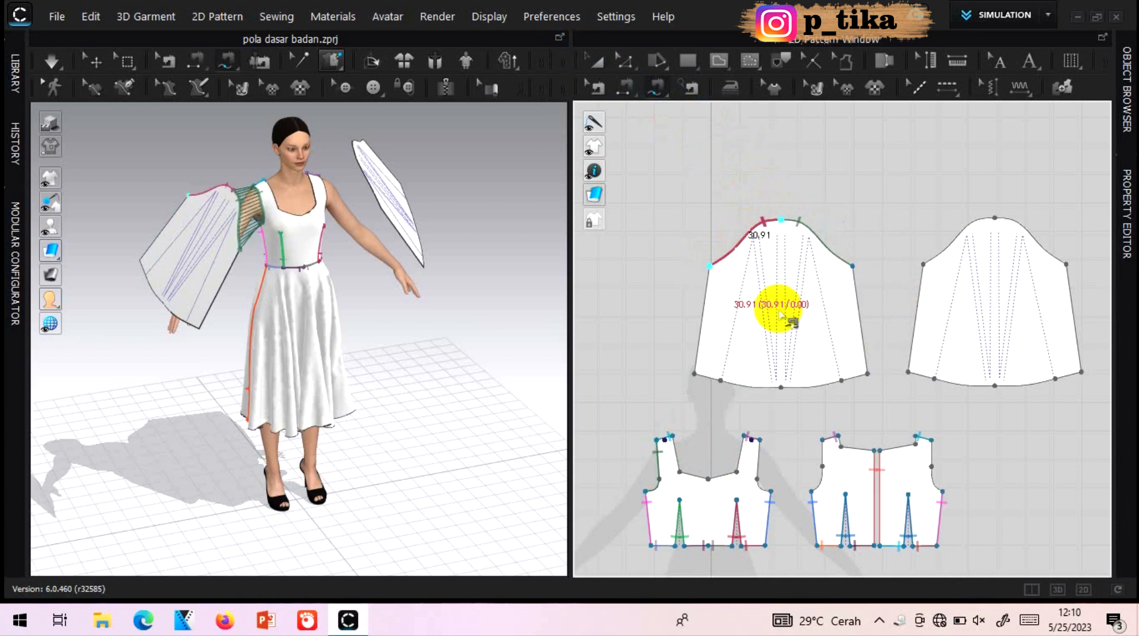
{"action": "left_click", "coordinate": [822, 440]}
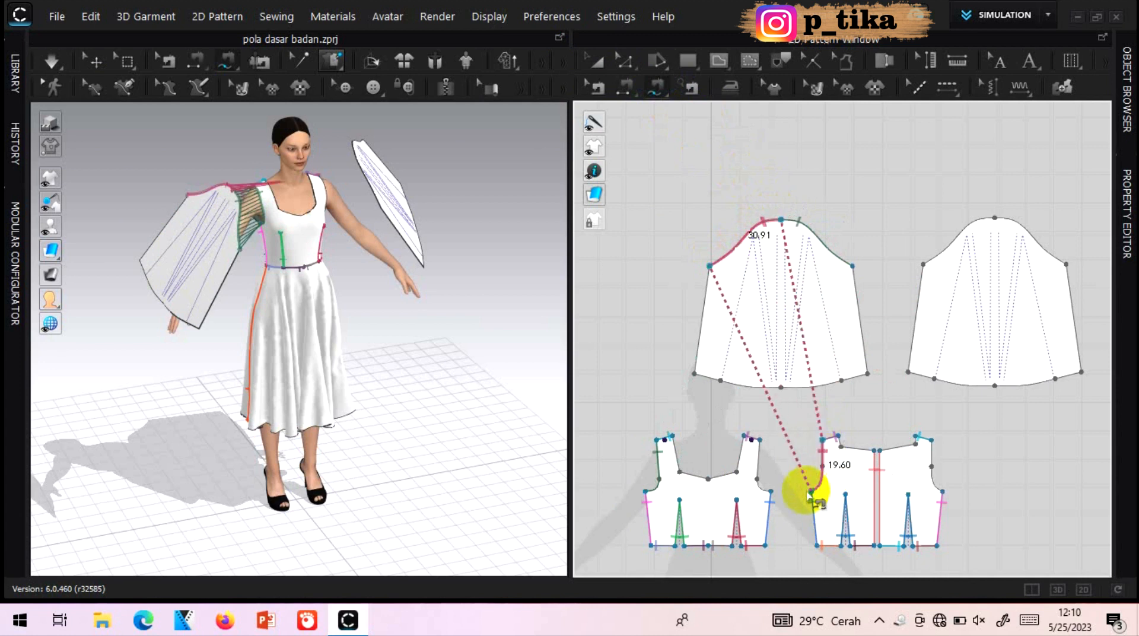
{"action": "left_click", "coordinate": [811, 492]}
{"action": "right_click_drag", "start_coordinate": [452, 349], "coordinate": [347, 347]}
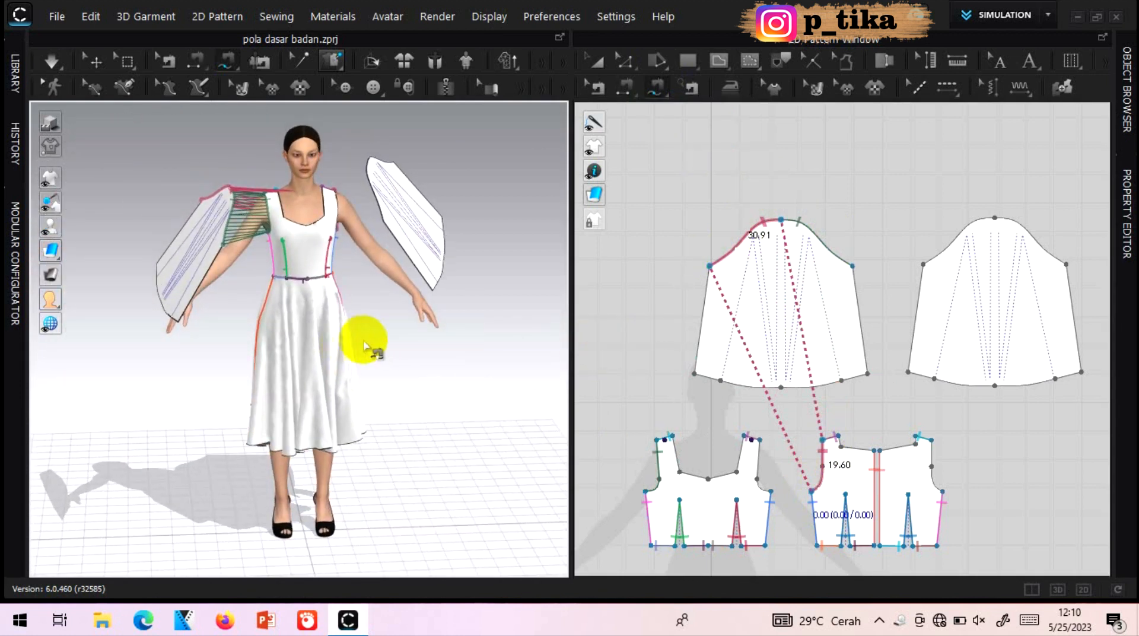
{"action": "key", "text": "ctrl+z"}
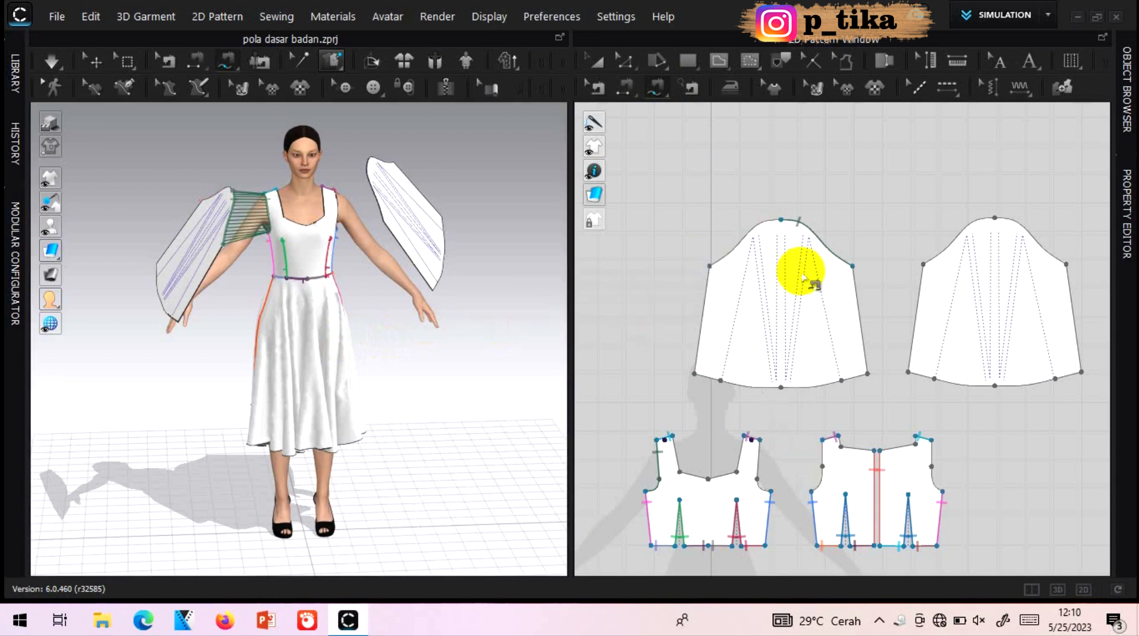
- Sew the original sleeve's back cap half to the back panel's armhole on the avatar's right side and check the seam from behind
{"action": "left_click", "coordinate": [716, 268]}
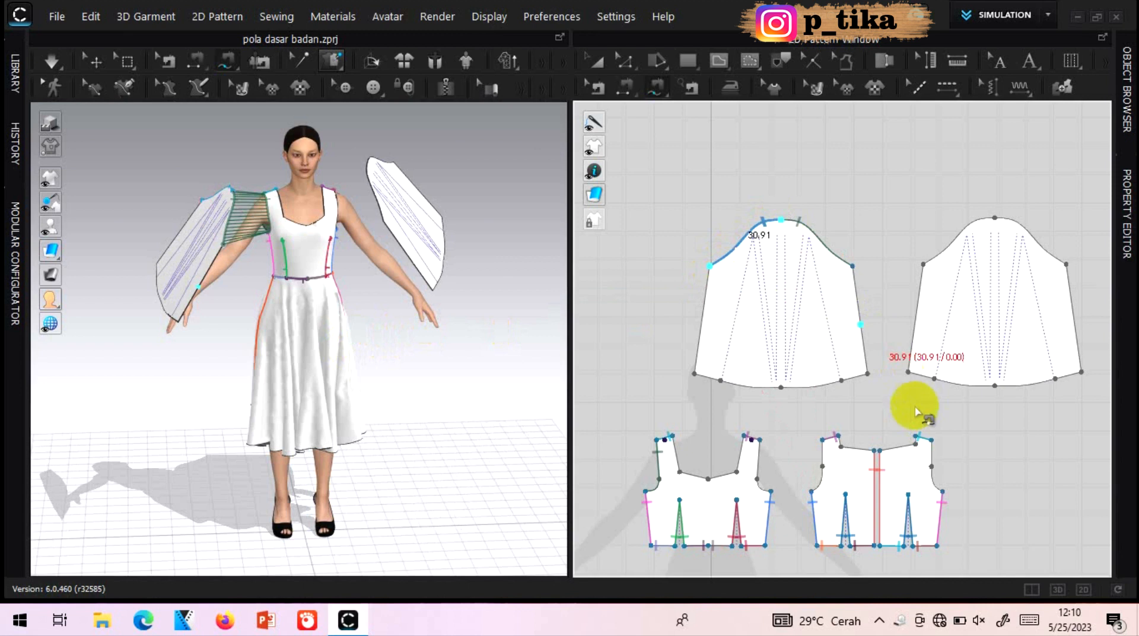
{"action": "left_click", "coordinate": [930, 440]}
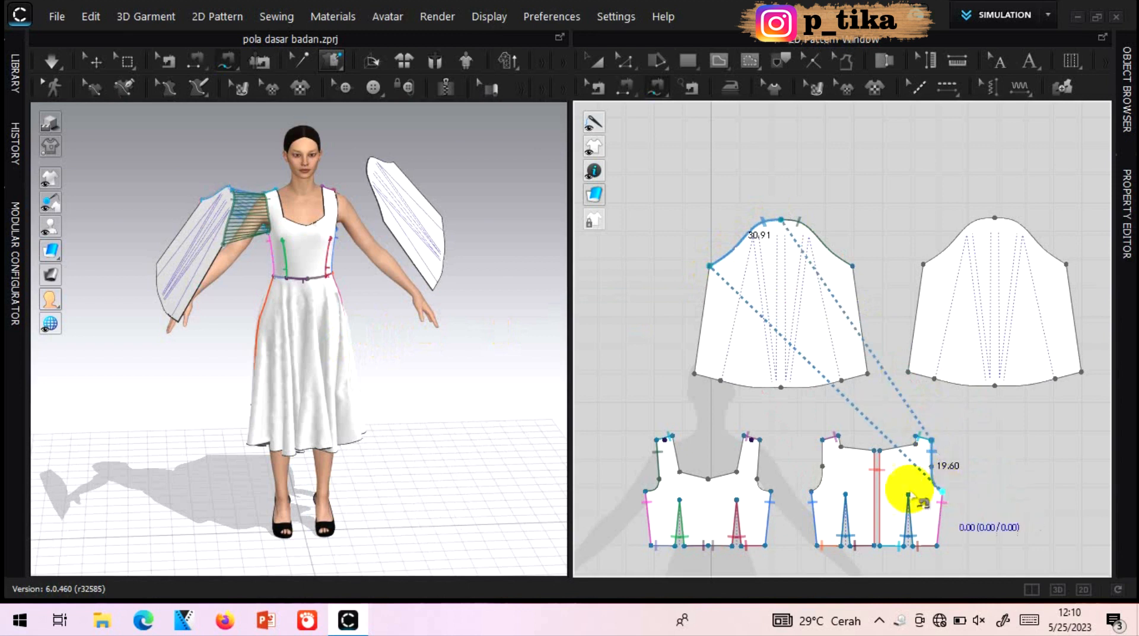
{"action": "mouse_move", "coordinate": [394, 313]}
{"action": "right_mouse_down"}
{"action": "mouse_move", "coordinate": [570, 306]}
{"action": "mouse_move", "coordinate": [718, 326]}
{"action": "right_mouse_up"}
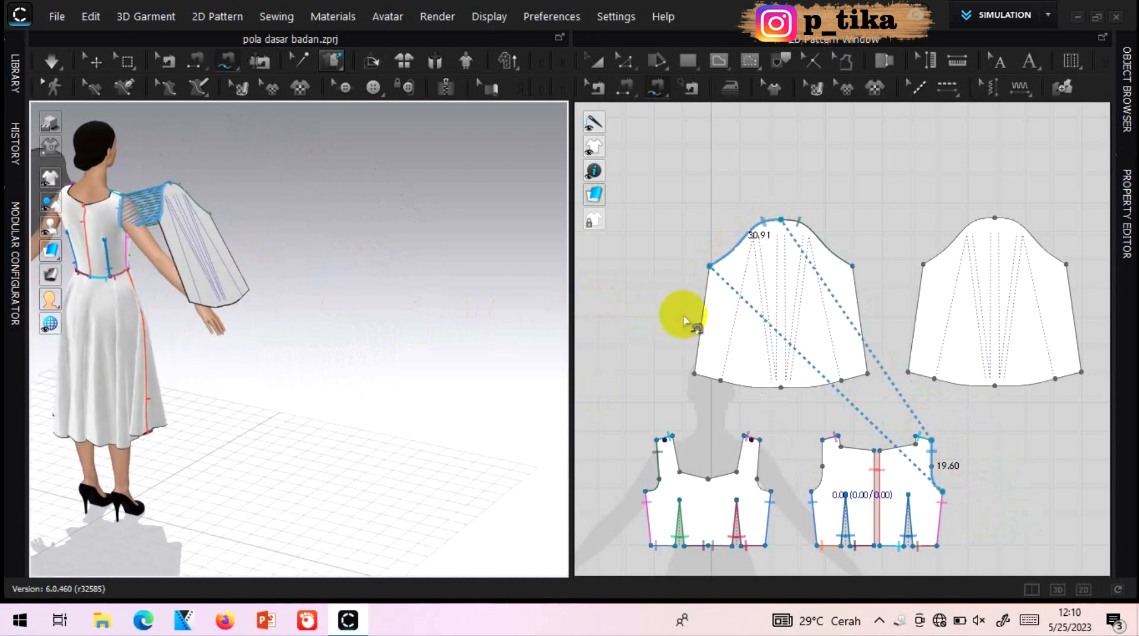
{"action": "left_click", "coordinate": [123, 229]}
{"action": "key", "text": "2"}
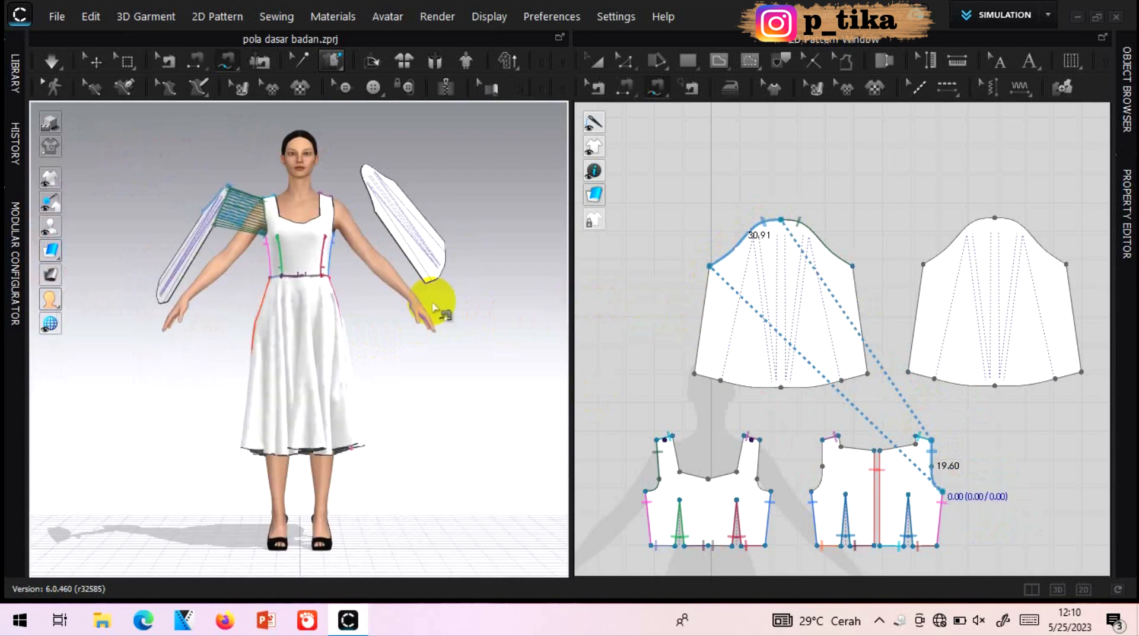
- Sew the front half of the duplicate sleeve's cap to the front bodice armhole on the avatar's left side
{"action": "left_click", "coordinate": [995, 219]}
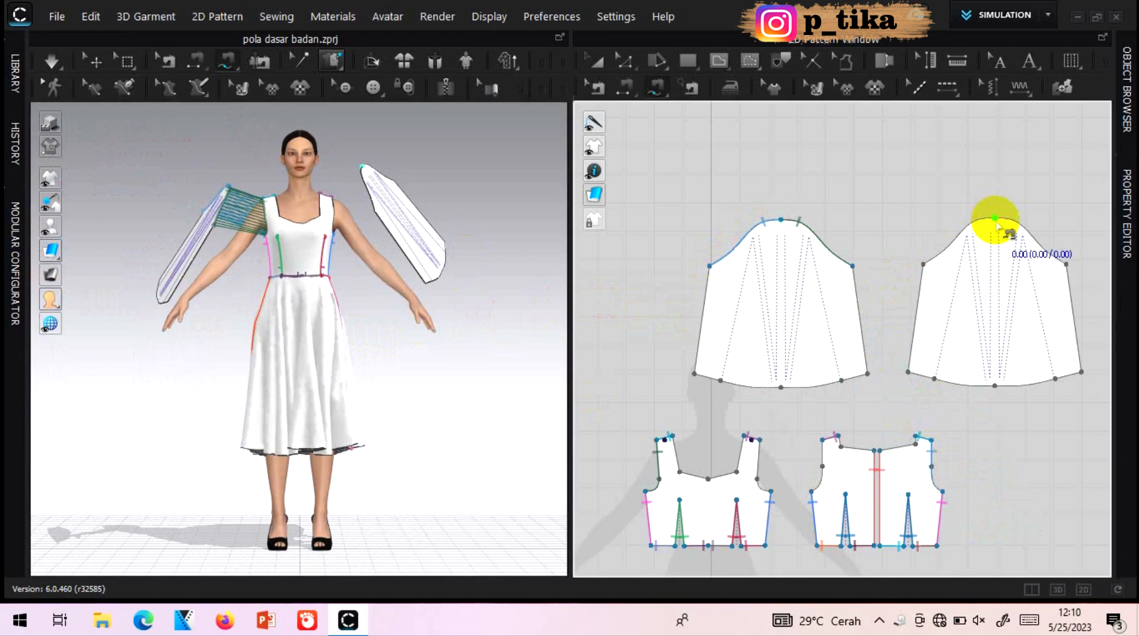
{"action": "left_click", "coordinate": [925, 266]}
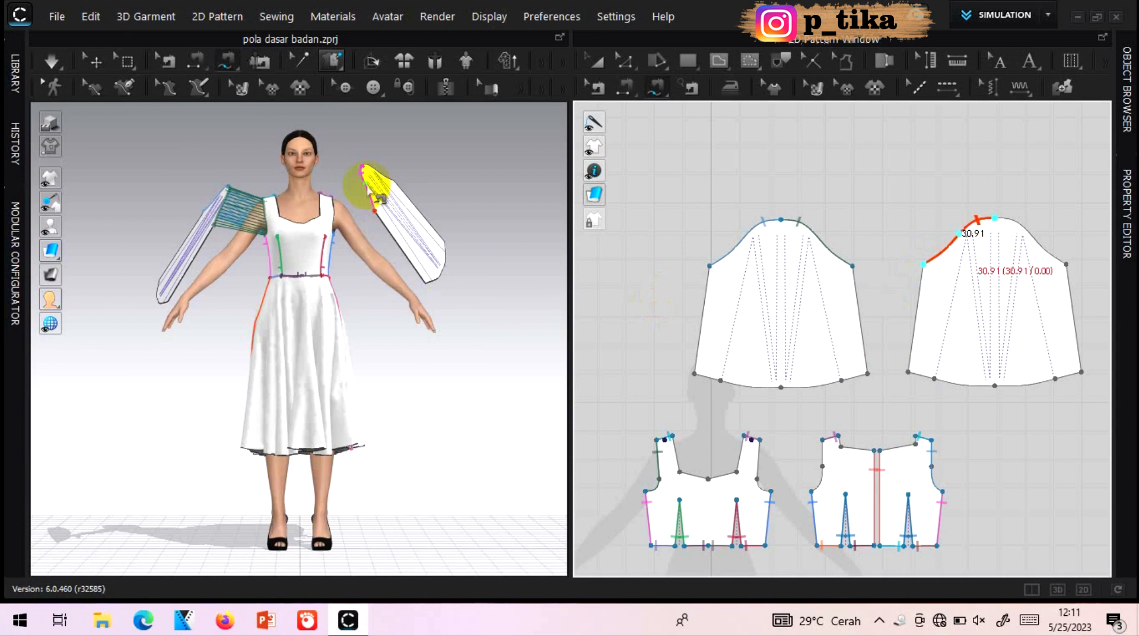
{"action": "left_click", "coordinate": [761, 440]}
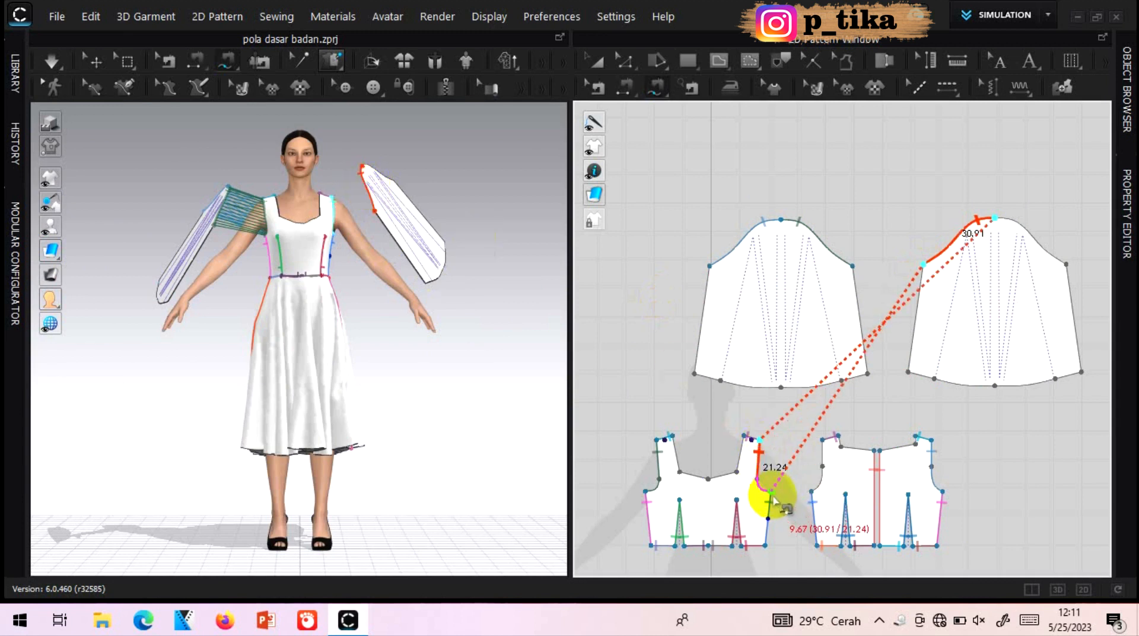
{"action": "left_click", "coordinate": [771, 492]}
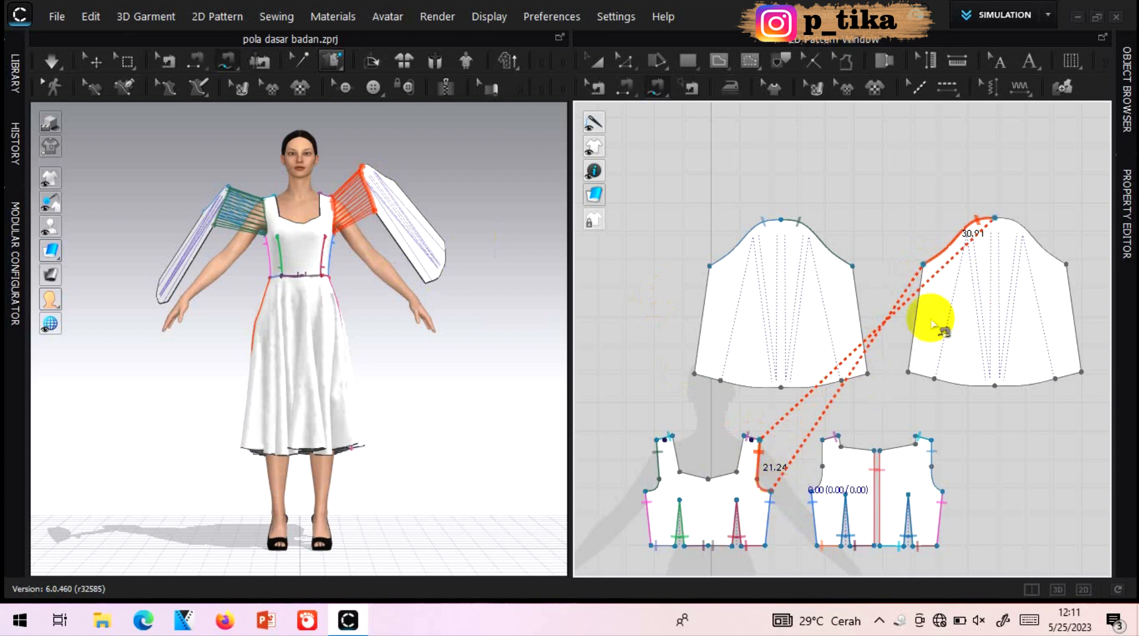
- Sew the back half of the duplicate sleeve's cap to the back panel's armhole on the avatar's left side
{"action": "left_click", "coordinate": [997, 219]}
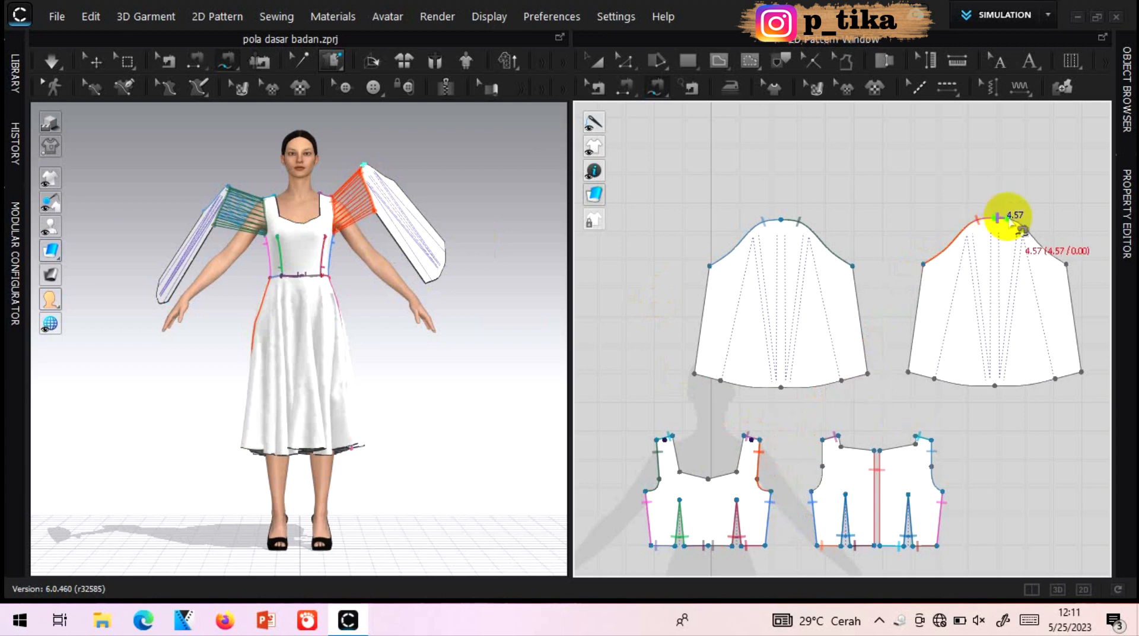
{"action": "left_click", "coordinate": [1066, 265]}
{"action": "left_click", "coordinate": [821, 441]}
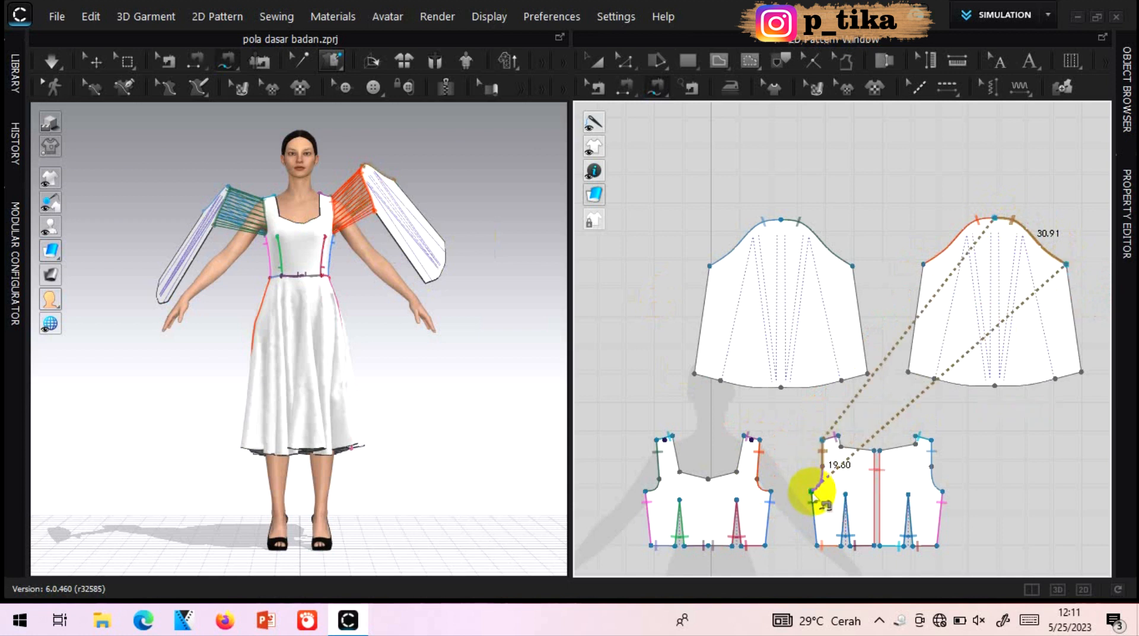
{"action": "left_click", "coordinate": [813, 493]}
{"action": "right_click_drag", "start_coordinate": [437, 374], "coordinate": [696, 389]}
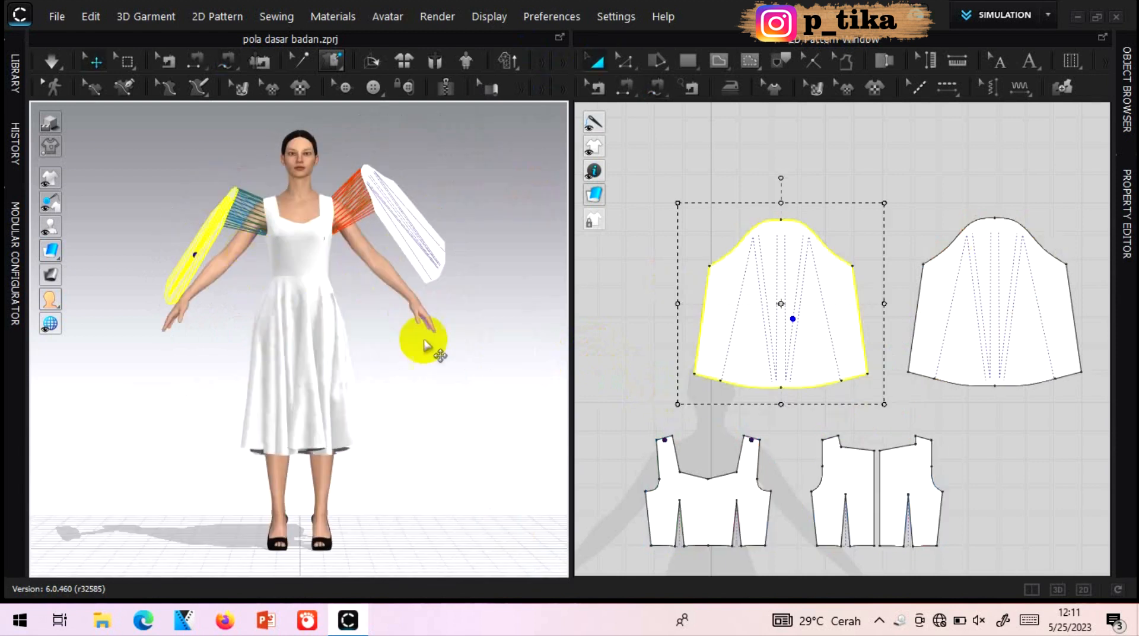
- Run the simulation to pull both sleeves onto the arms and check how they drape
{"action": "right_click_drag", "start_coordinate": [424, 344], "coordinate": [432, 364]}
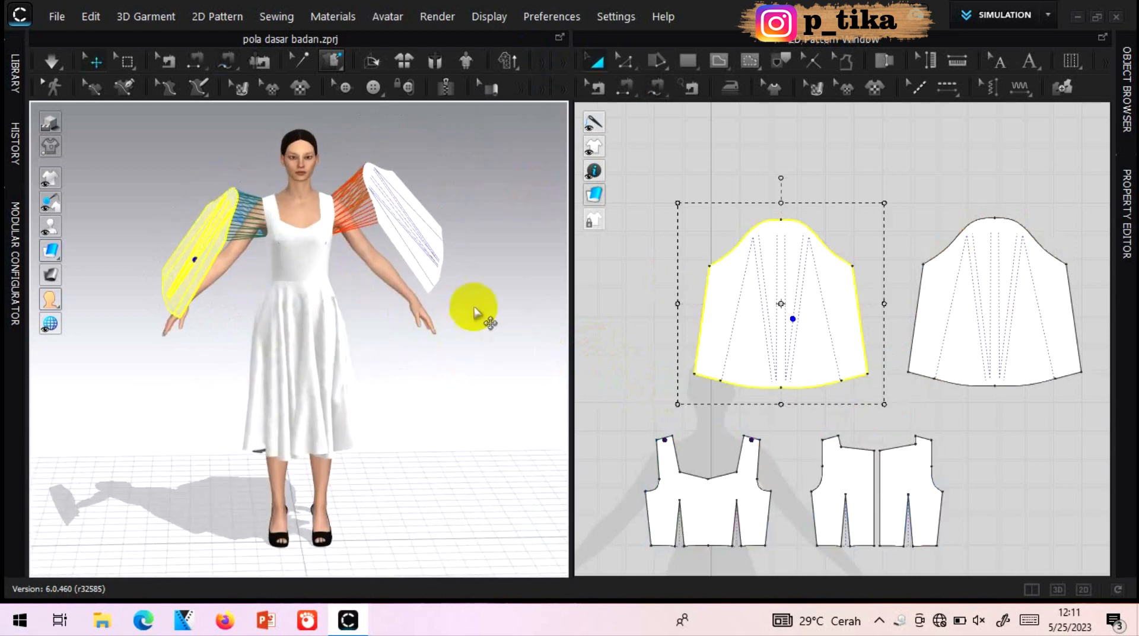
{"action": "key", "text": "space"}
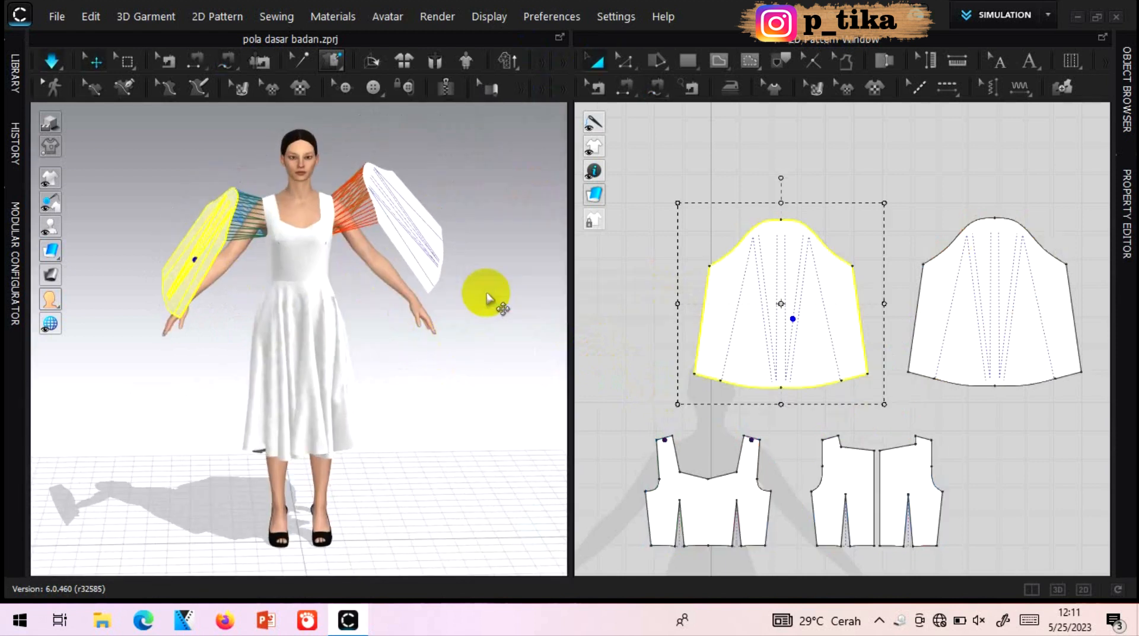
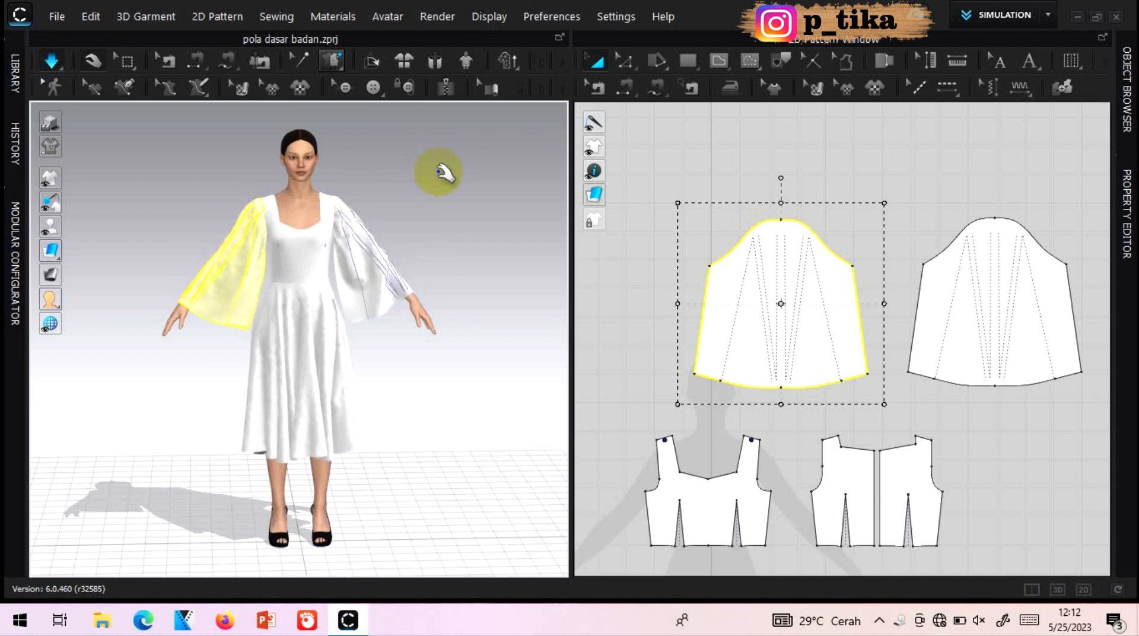
{"action": "mouse_move", "coordinate": [376, 386]}
{"action": "right_mouse_down"}
{"action": "mouse_move", "coordinate": [851, 358]}
{"action": "mouse_move", "coordinate": [564, 382]}
{"action": "mouse_move", "coordinate": [369, 381]}
{"action": "right_mouse_up"}
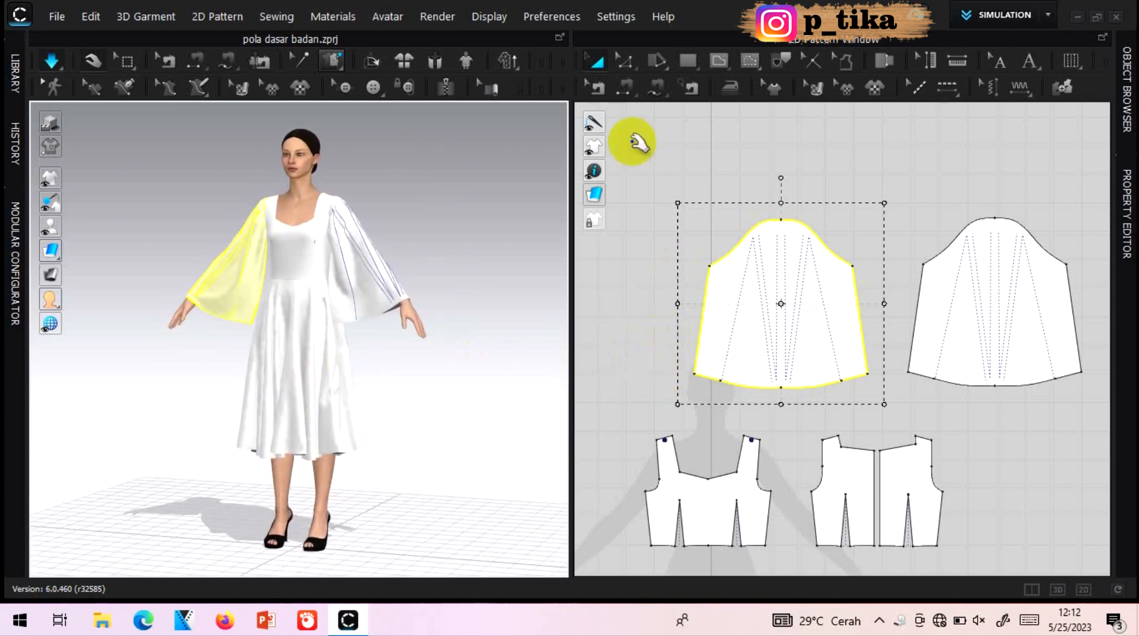
- Sew the two straight underarm edges of each sleeve together with Segment Sewing and simulate the closed sleeves
{"action": "left_click", "coordinate": [625, 88]}
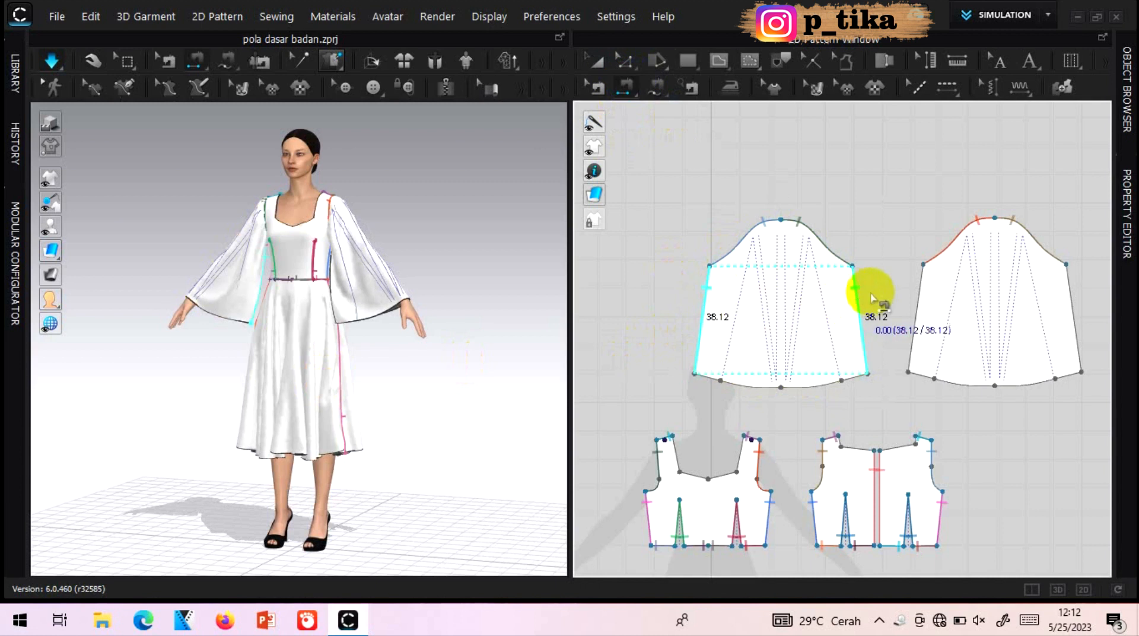
{"action": "left_click", "coordinate": [919, 298]}
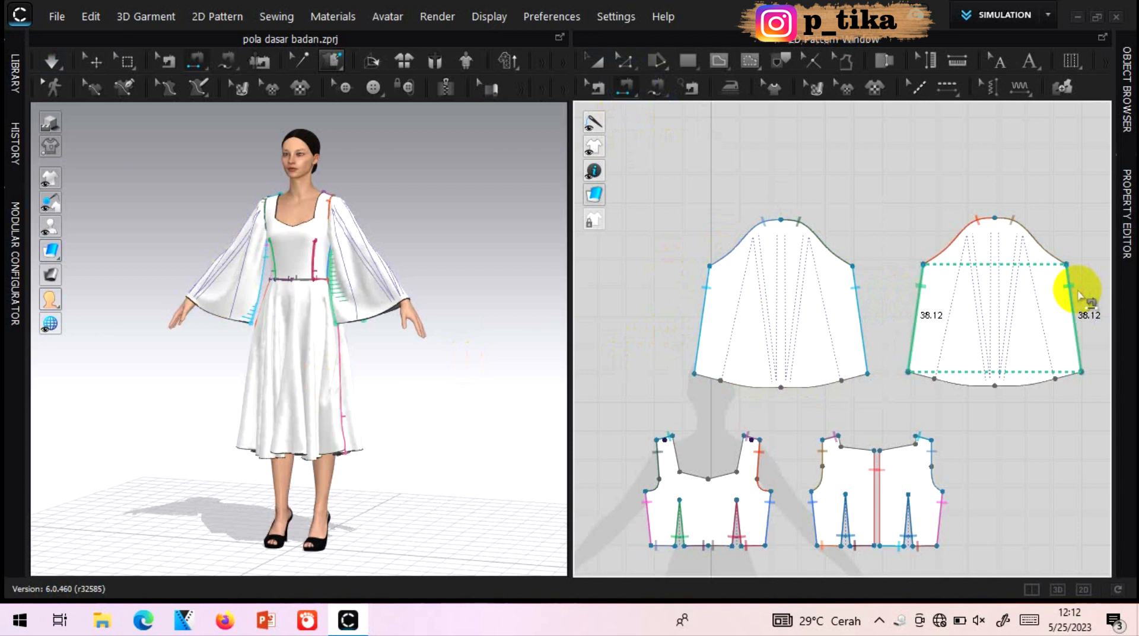
{"action": "left_click", "coordinate": [52, 60]}
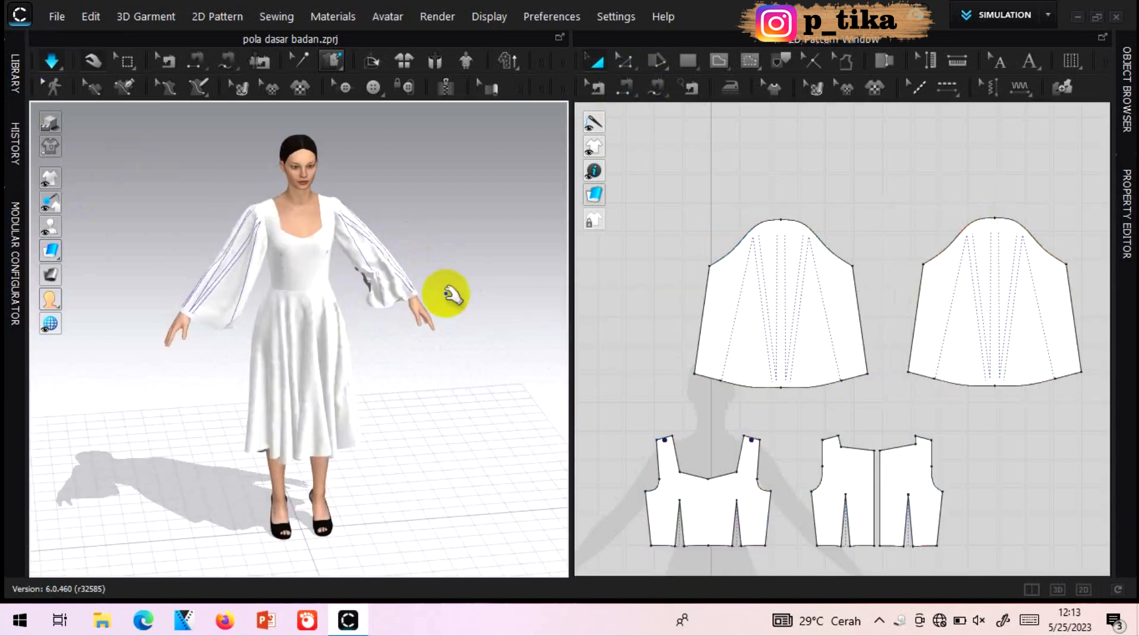
{"action": "right_click_drag", "start_coordinate": [433, 240], "coordinate": [405, 302]}
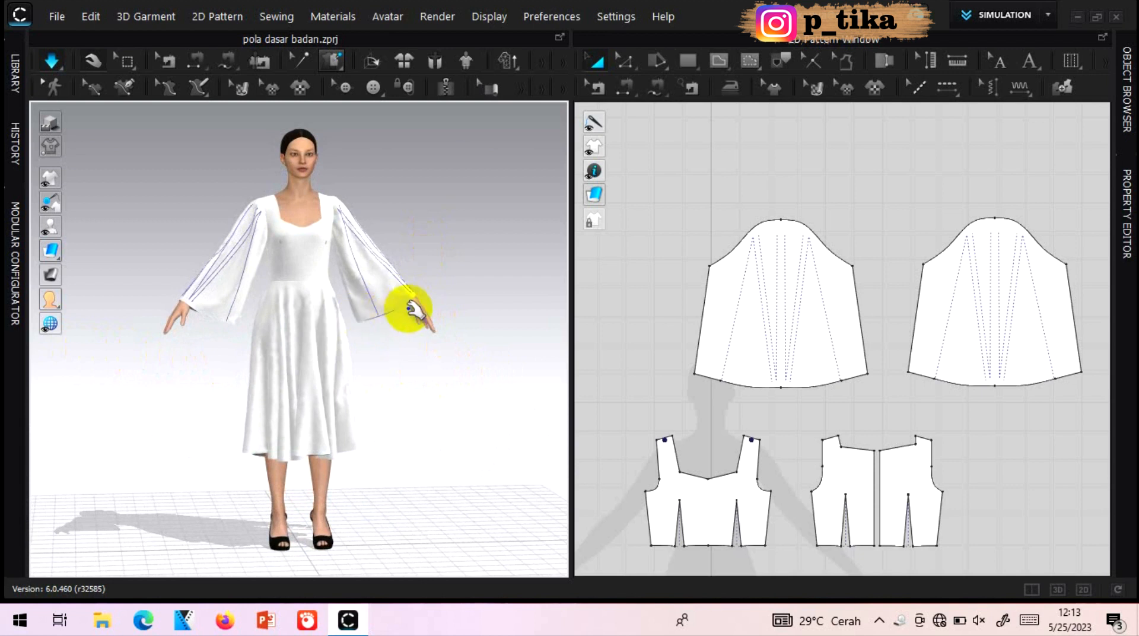
- Create a 23 cm wide, 5 cm high rectangle below the original sleeve as its cuff piece
{"action": "left_click", "coordinate": [637, 95]}
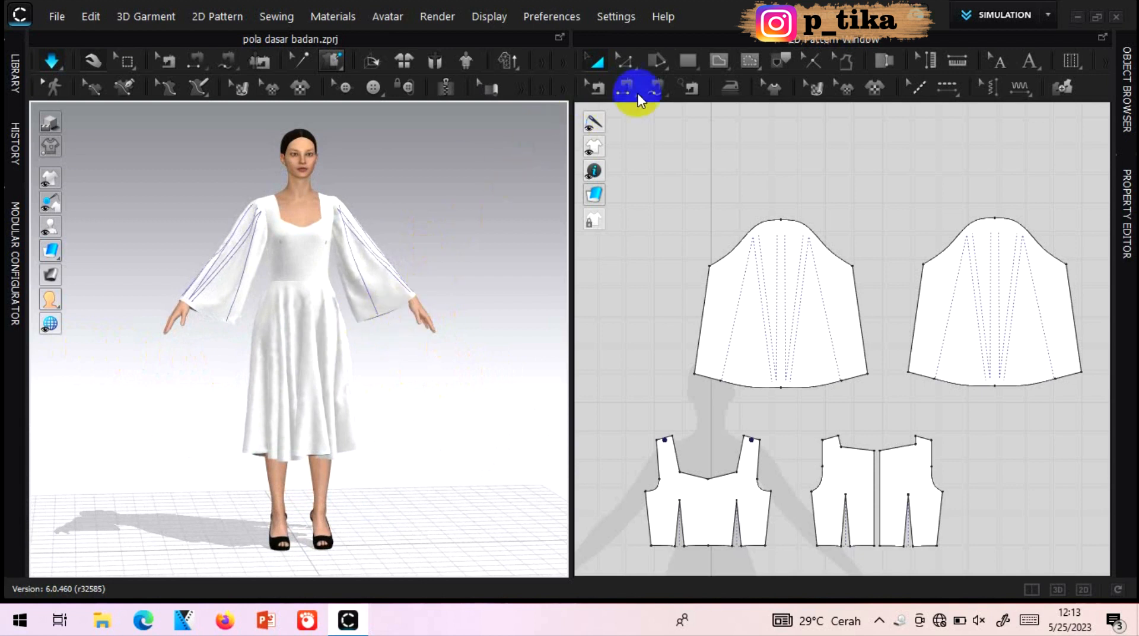
{"action": "left_click", "coordinate": [689, 61]}
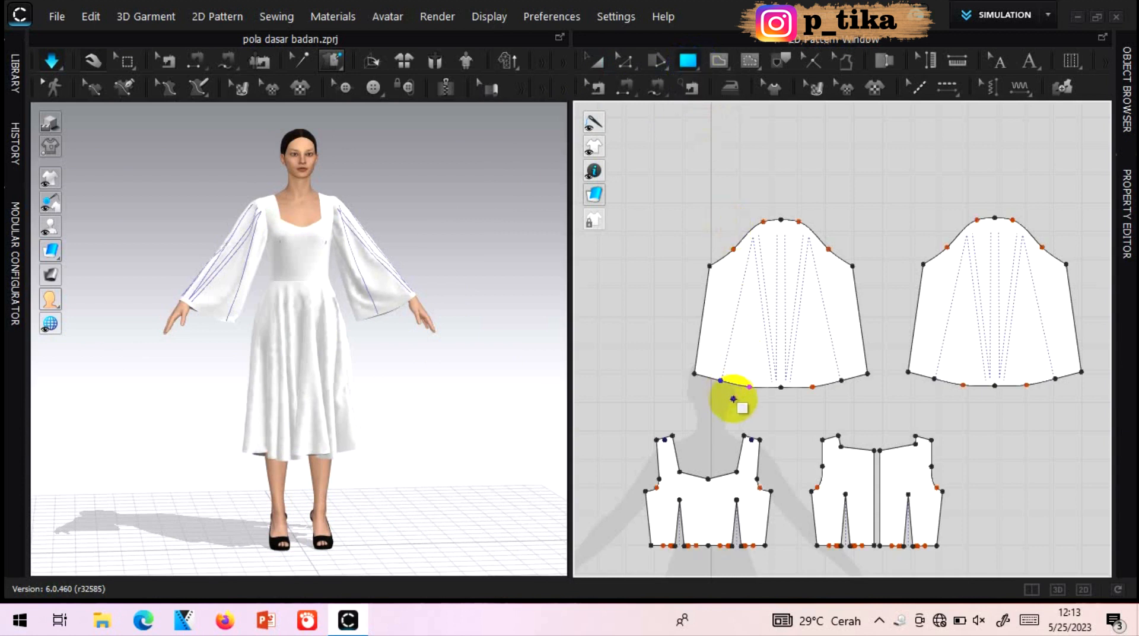
{"action": "left_click", "coordinate": [734, 399]}
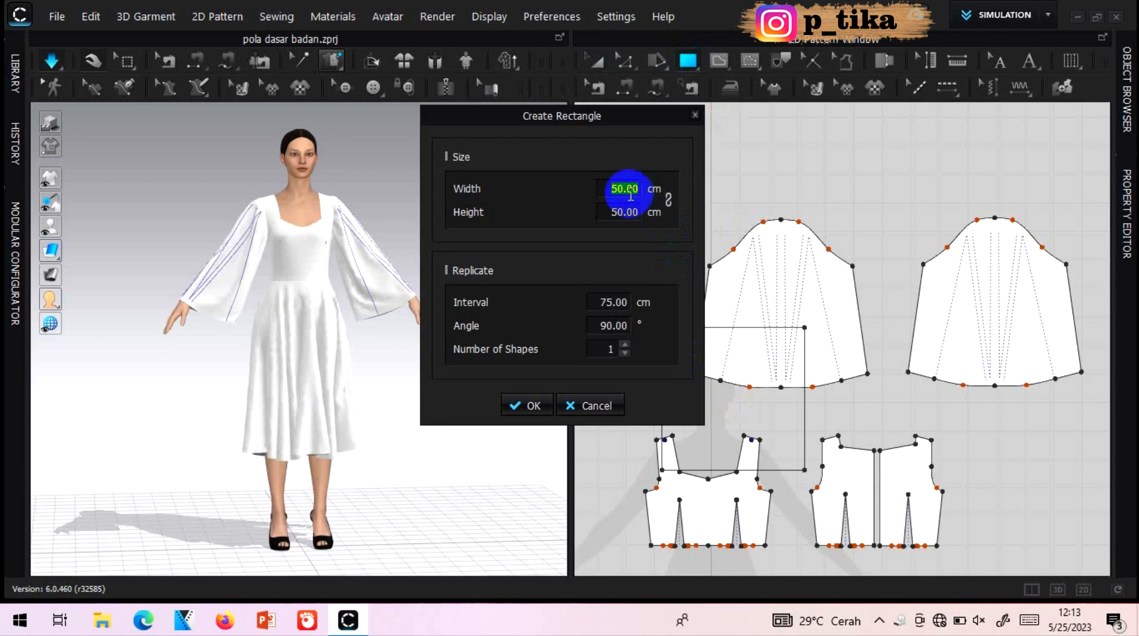
{"action": "type", "text": "2"}
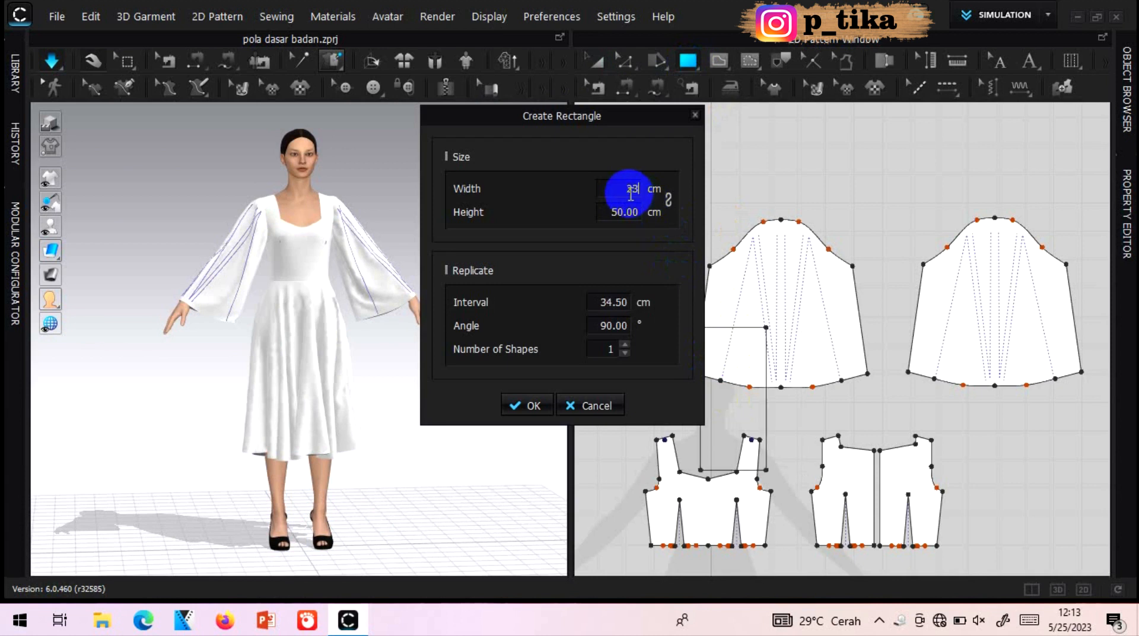
{"action": "type", "text": "3"}
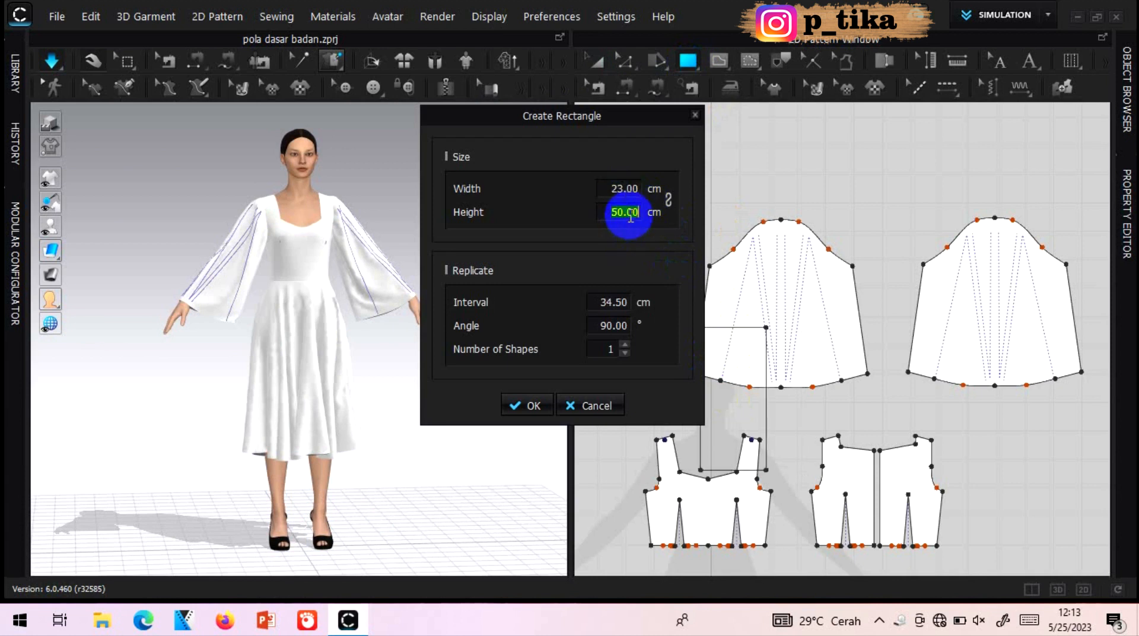
{"action": "left_click", "coordinate": [523, 404]}
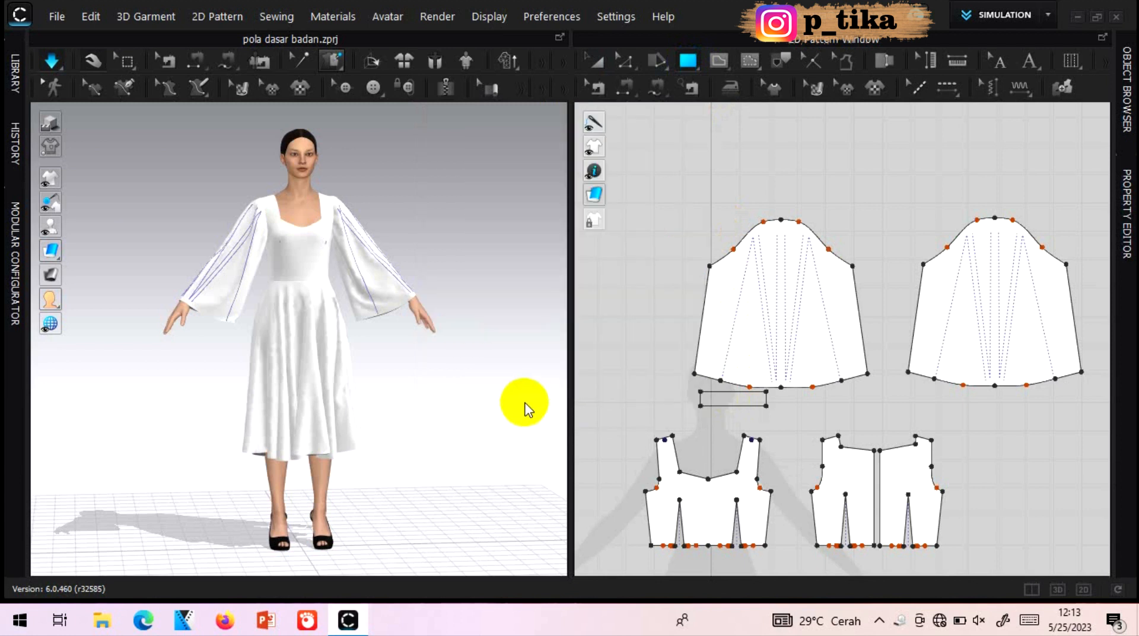
- Duplicate the cuff rectangle below the second sleeve and shift the original slightly down from the first sleeve's hem
{"action": "left_click", "coordinate": [596, 86]}
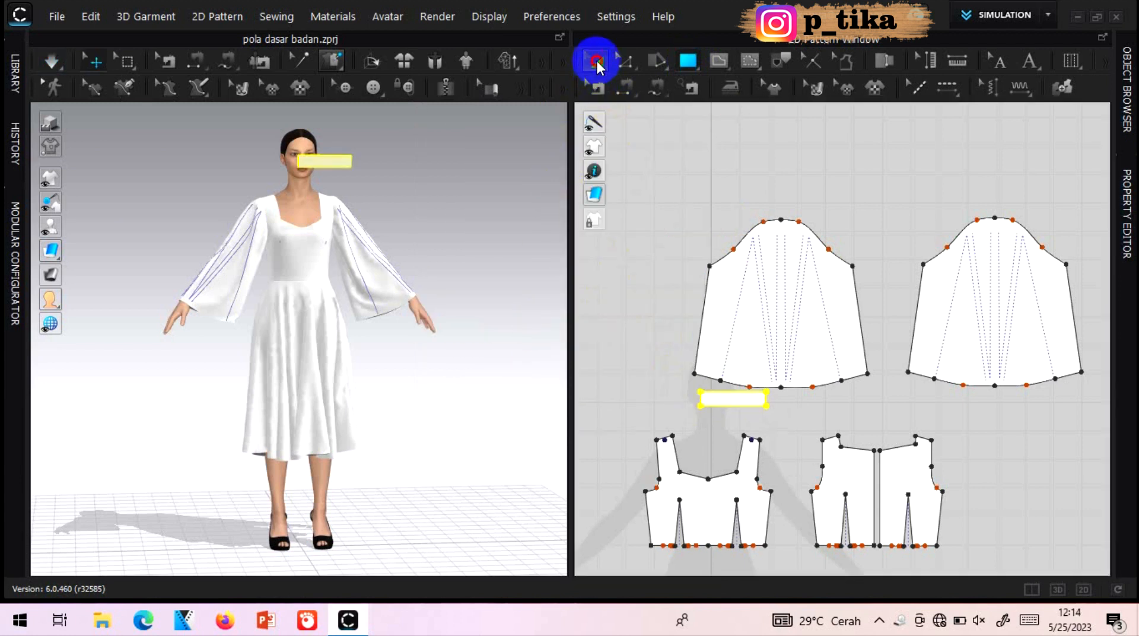
{"action": "left_click", "coordinate": [727, 401]}
{"action": "left_click_drag", "start_coordinate": [727, 401], "coordinate": [997, 410]}
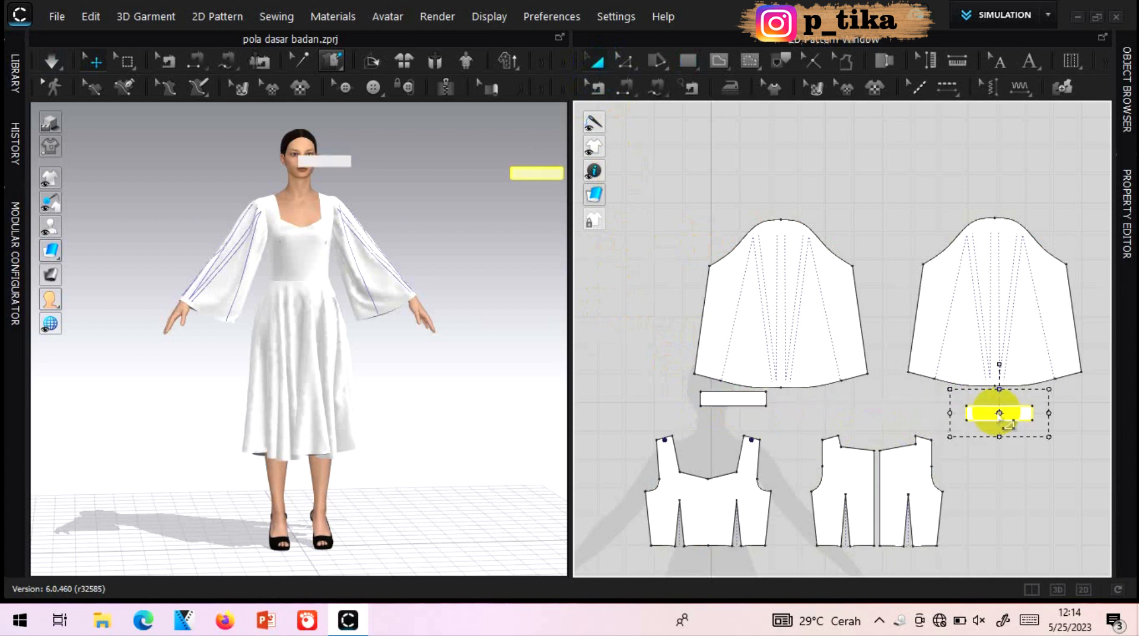
{"action": "left_click_drag", "start_coordinate": [728, 398], "coordinate": [733, 412]}
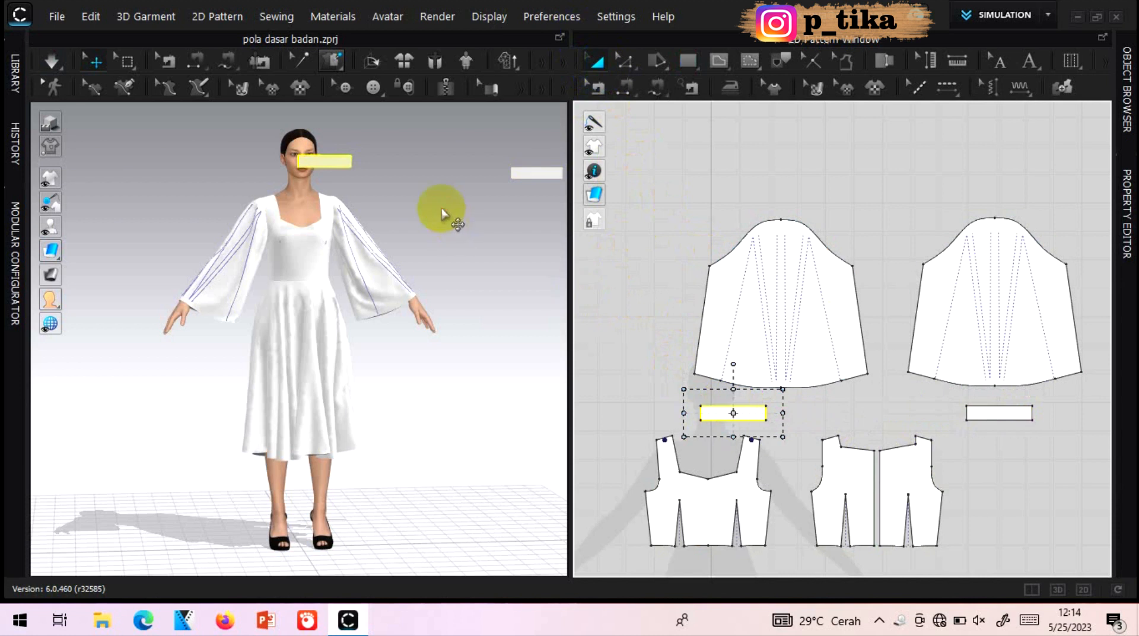
- Move the first cuff to the avatar's right wrist in 3D and rotate it to face the outer side of the hand
{"action": "left_click", "coordinate": [321, 161]}
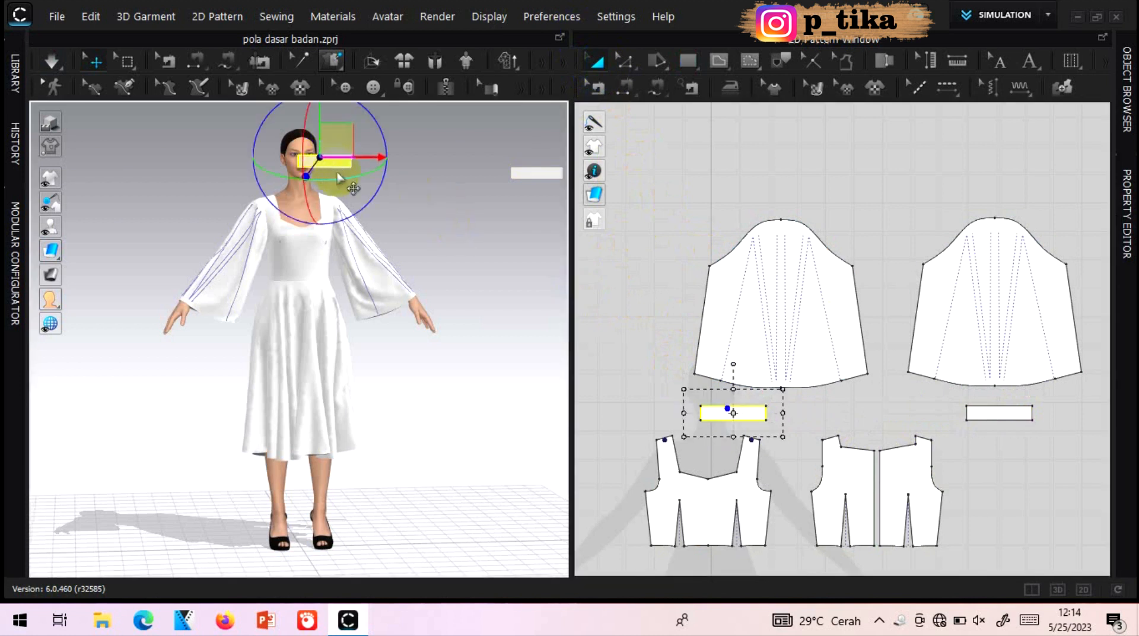
{"action": "left_click_drag", "start_coordinate": [335, 130], "coordinate": [170, 267]}
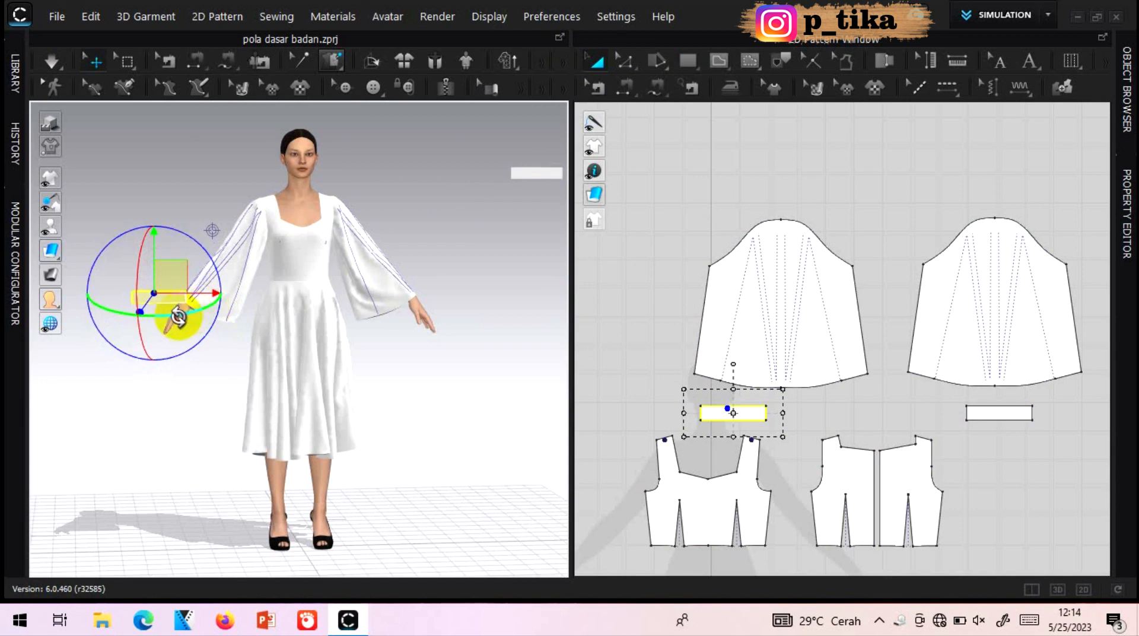
{"action": "right_click_drag", "start_coordinate": [295, 330], "coordinate": [463, 342]}
{"action": "left_click_drag", "start_coordinate": [176, 312], "coordinate": [152, 315]}
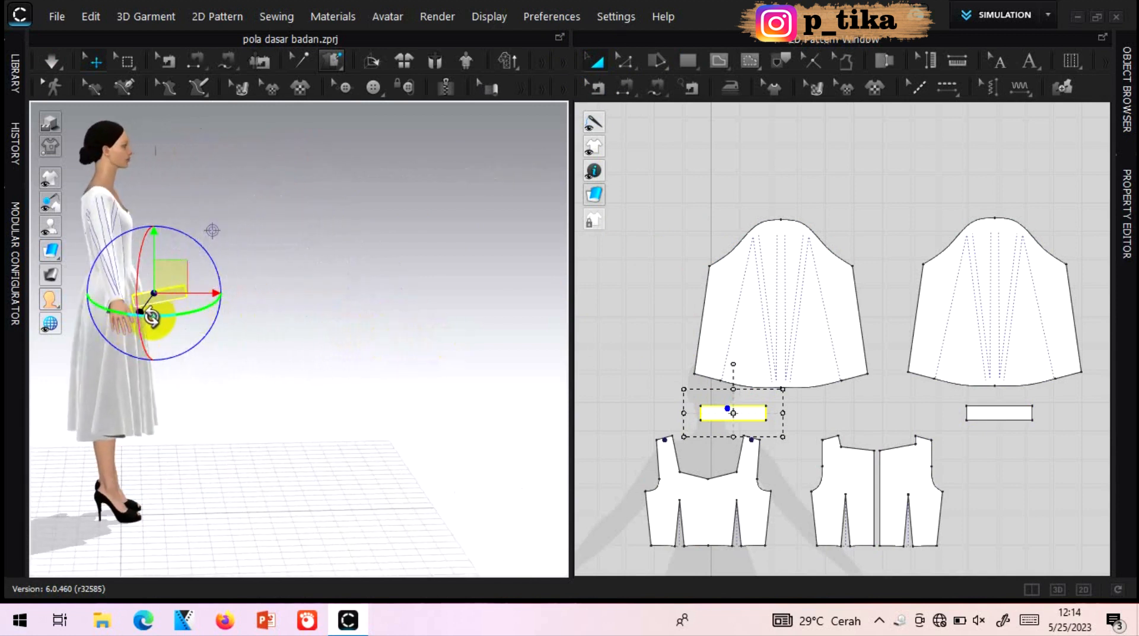
{"action": "left_click_drag", "start_coordinate": [176, 273], "coordinate": [136, 278]}
{"action": "left_click", "coordinate": [288, 307]}
- Position the duplicate cuff at the avatar's left wrist in 3D, lining it up from the side and front
{"action": "key", "text": "8"}
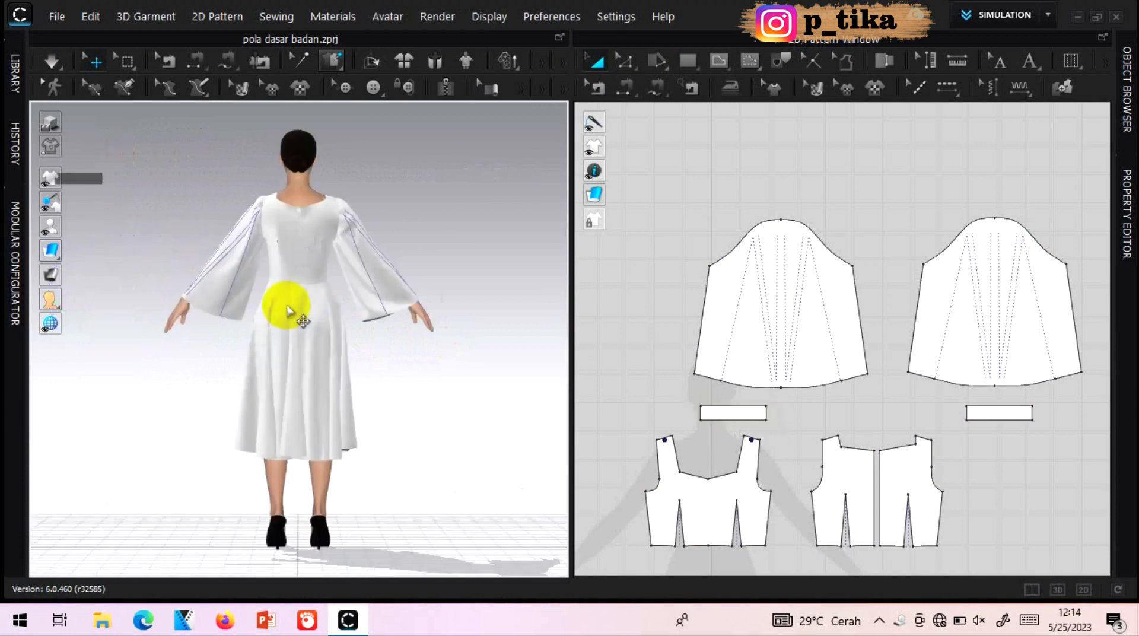
{"action": "key", "text": "4"}
{"action": "left_click", "coordinate": [304, 176]}
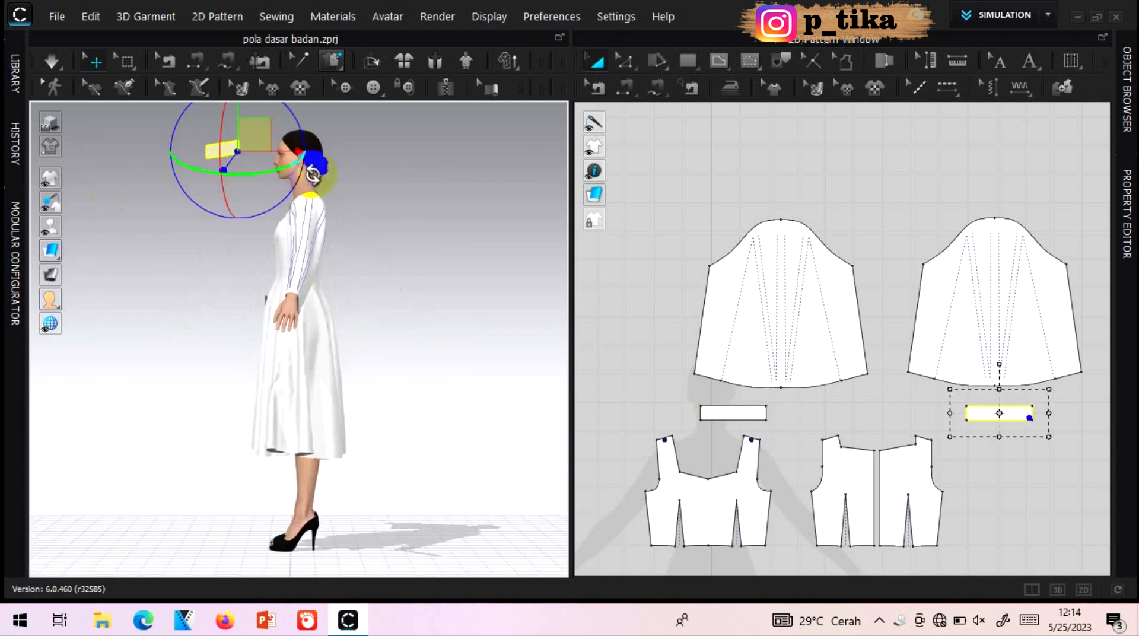
{"action": "left_click_drag", "start_coordinate": [265, 143], "coordinate": [299, 201]}
{"action": "left_click_drag", "start_coordinate": [335, 294], "coordinate": [325, 292]}
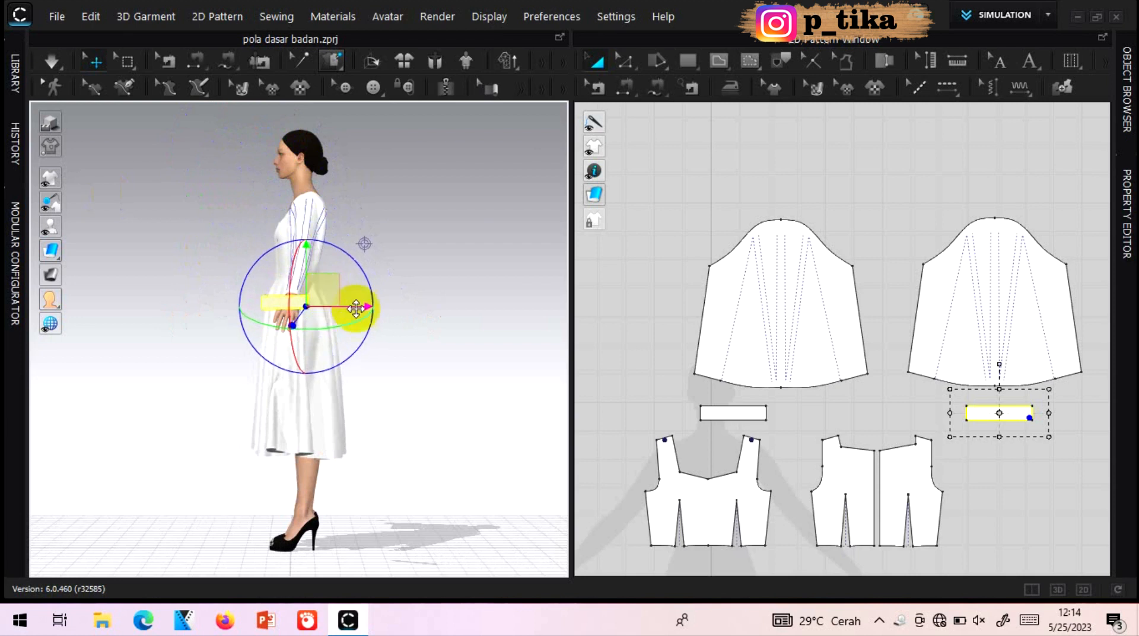
{"action": "left_click", "coordinate": [439, 345]}
{"action": "key", "text": "2"}
{"action": "left_click_drag", "start_coordinate": [533, 308], "coordinate": [432, 300]}
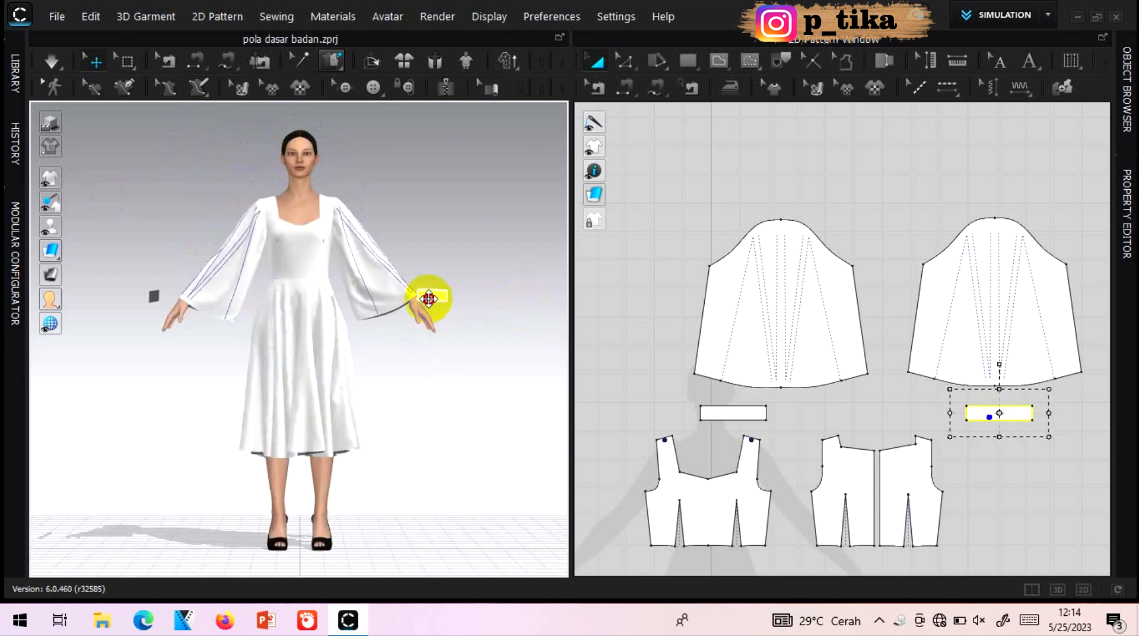
{"action": "left_click", "coordinate": [470, 230]}
- Sew the full hem of the original sleeve to the upper long edge of its cuff with Free Sewing
{"action": "left_click", "coordinate": [655, 60]}
{"action": "left_click", "coordinate": [629, 87]}
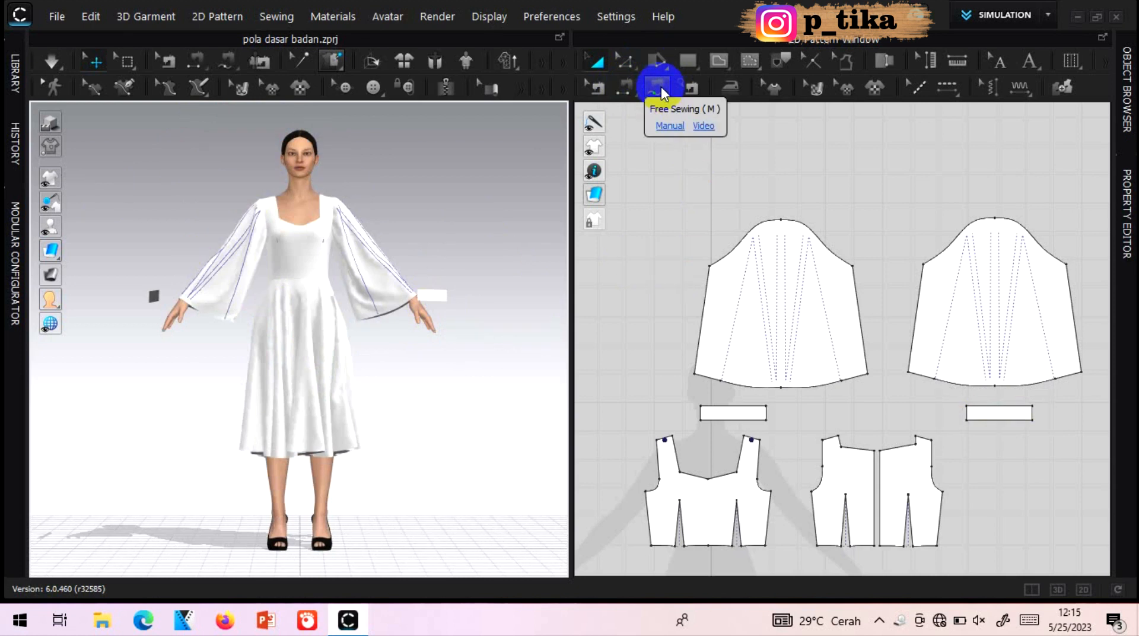
{"action": "left_click", "coordinate": [661, 87]}
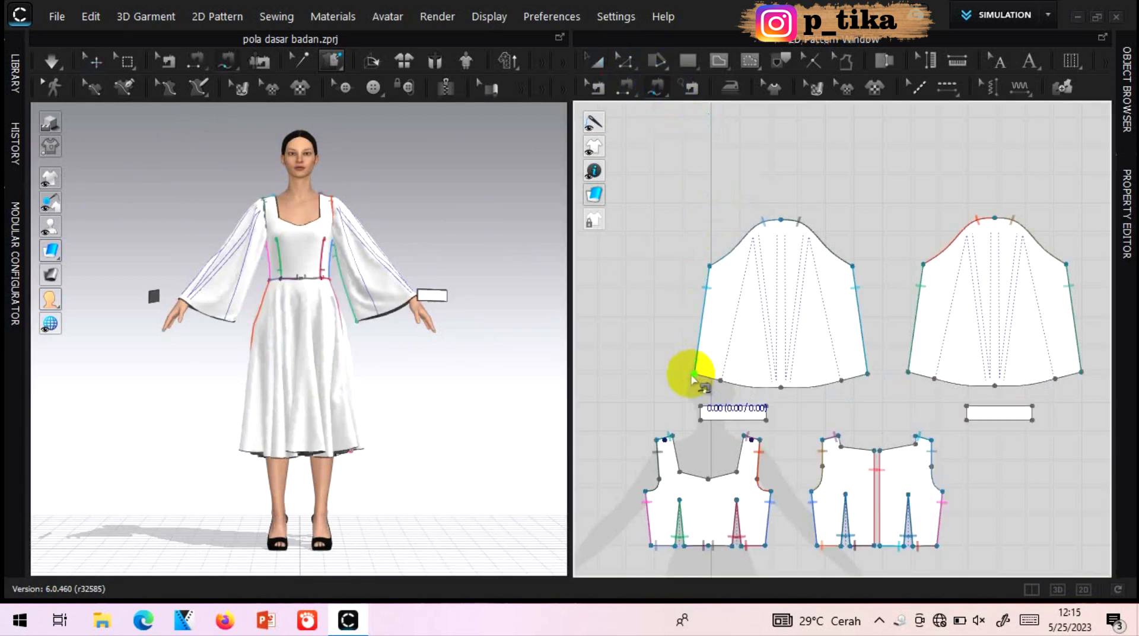
{"action": "left_click", "coordinate": [694, 374]}
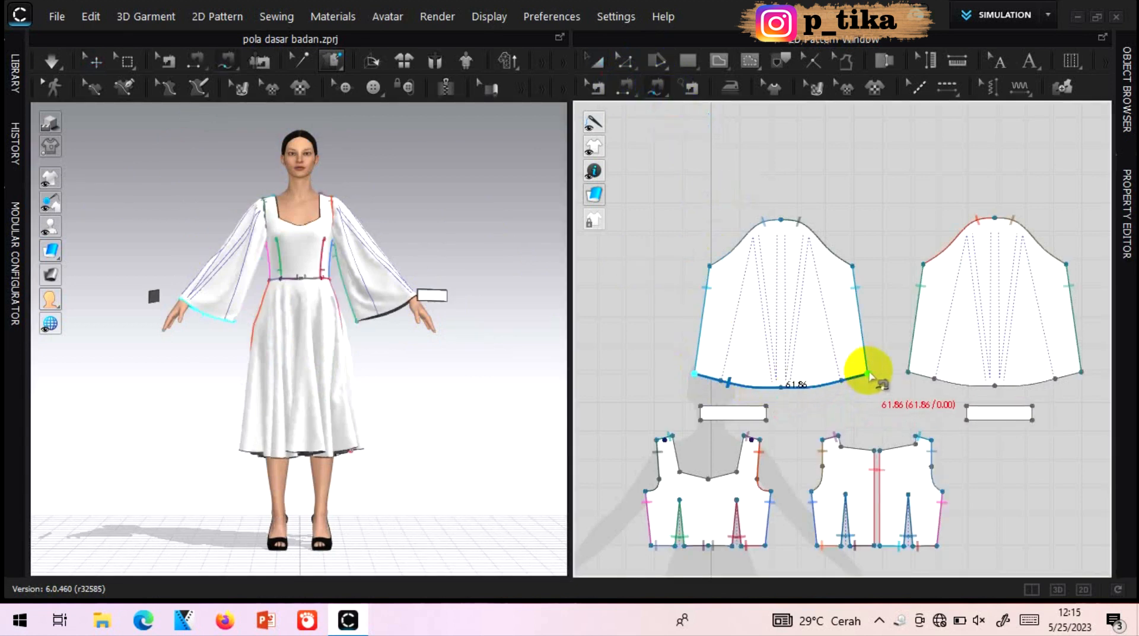
{"action": "left_click", "coordinate": [868, 374]}
{"action": "left_click", "coordinate": [701, 405]}
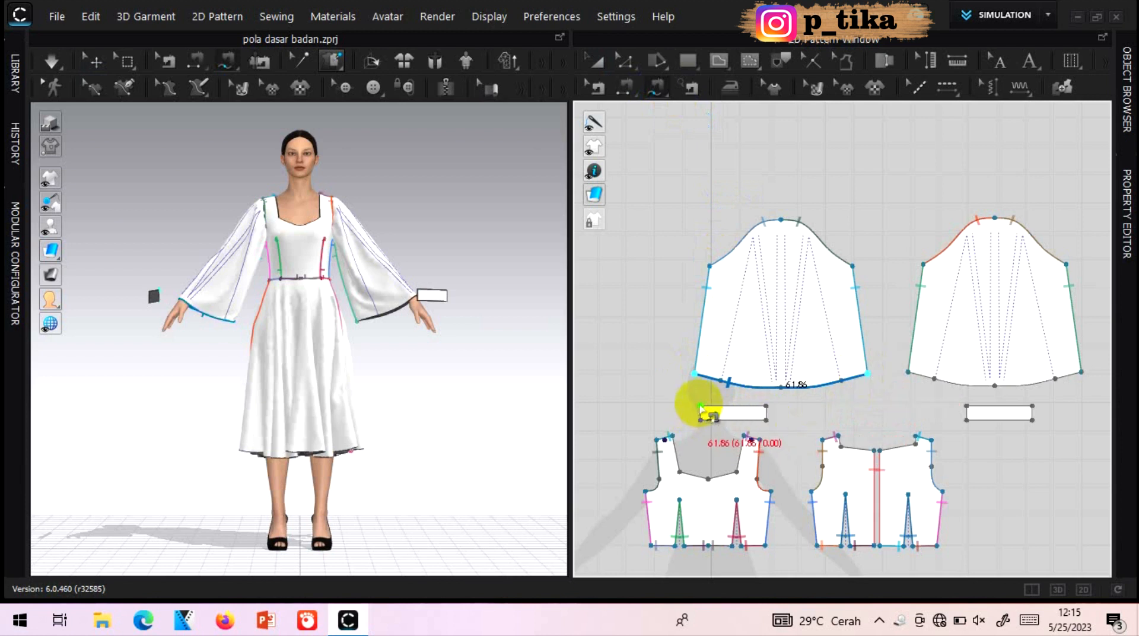
{"action": "left_click", "coordinate": [767, 406]}
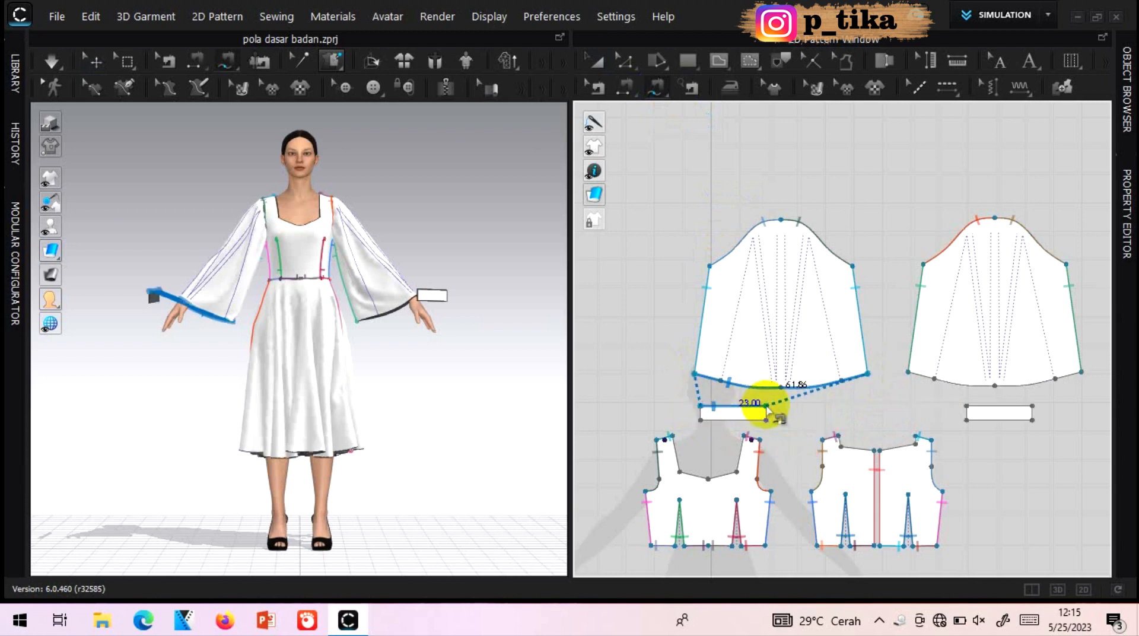
- Sew the duplicate sleeve's full hem to the upper long edge of the second cuff
{"action": "left_click", "coordinate": [910, 373]}
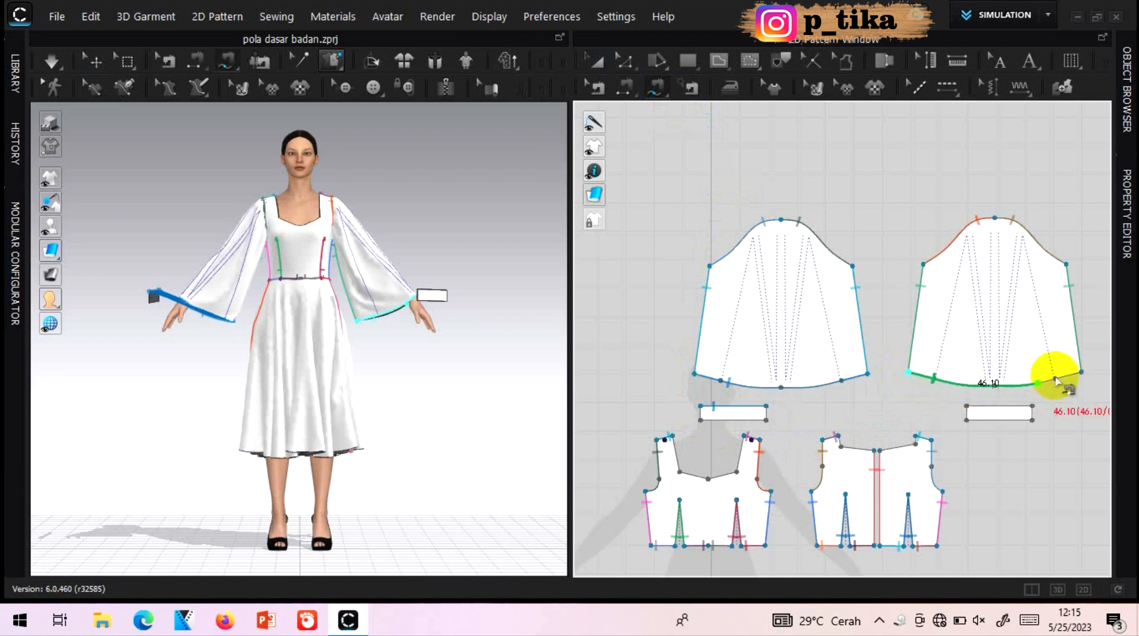
{"action": "left_click", "coordinate": [1080, 370]}
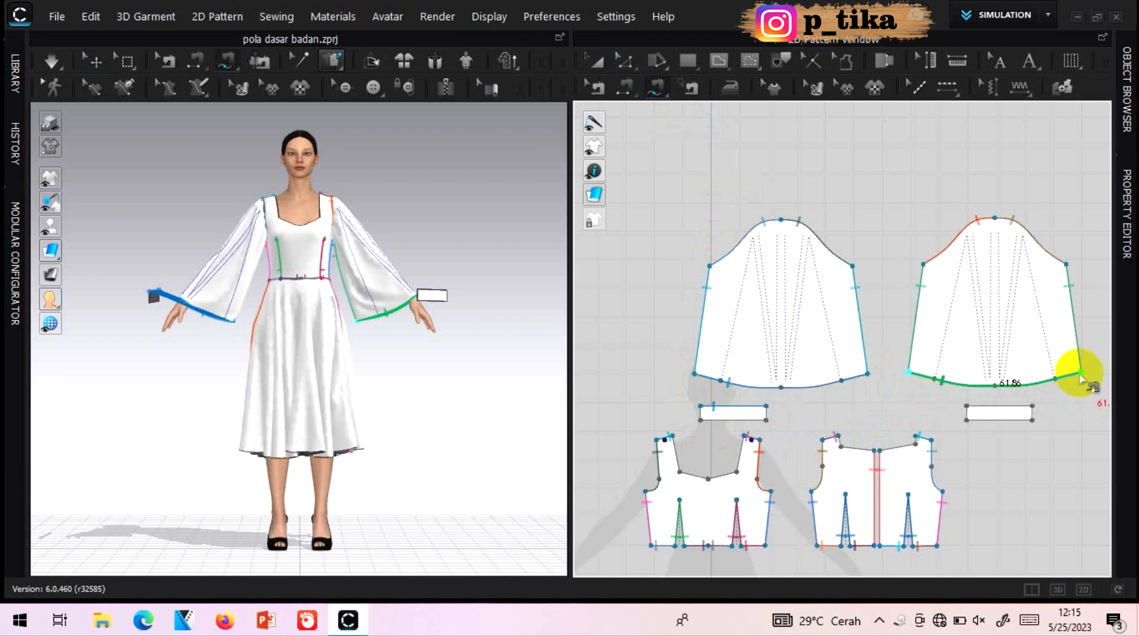
{"action": "left_click", "coordinate": [982, 408]}
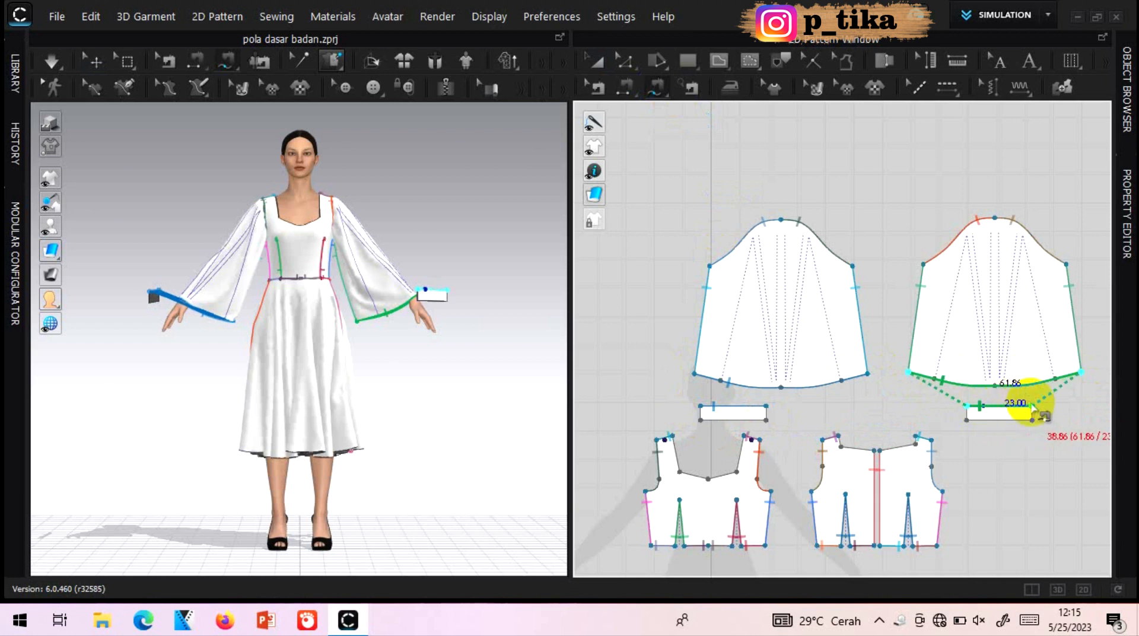
{"action": "left_click", "coordinate": [1032, 407]}
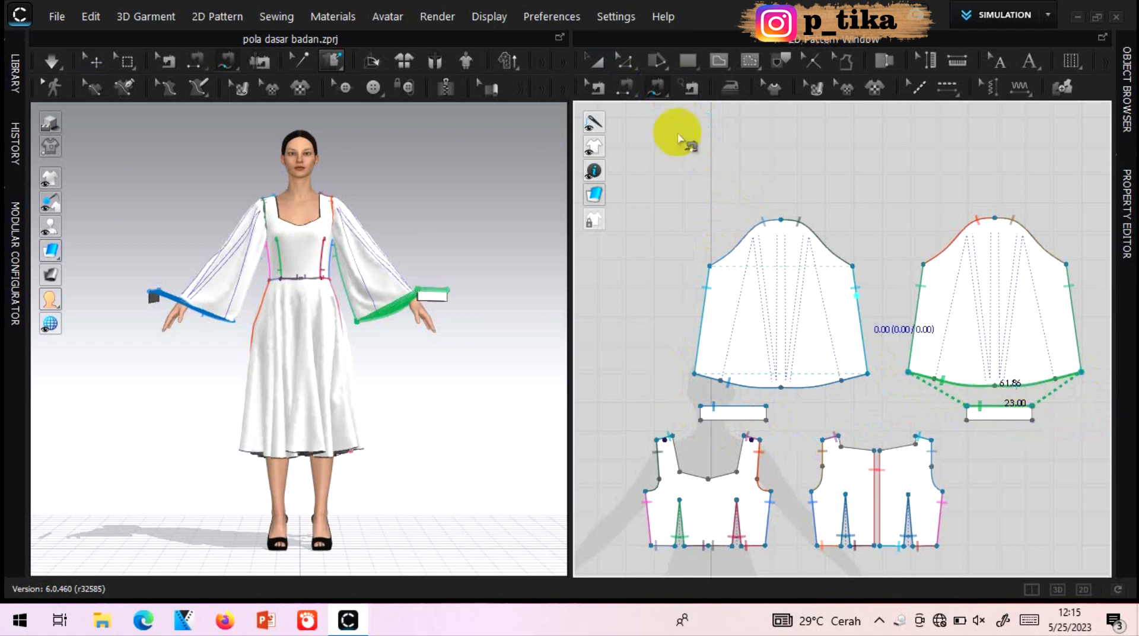
- Run the simulation to gather both sleeve hems into the cuffs
{"action": "left_click", "coordinate": [596, 62]}
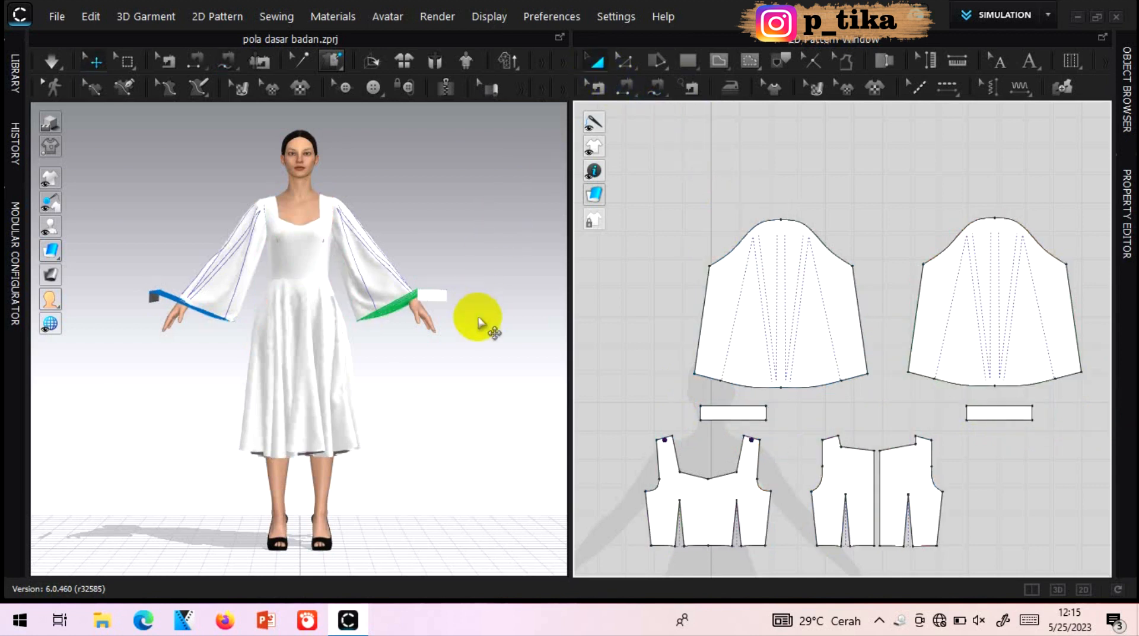
{"action": "key", "text": "space"}
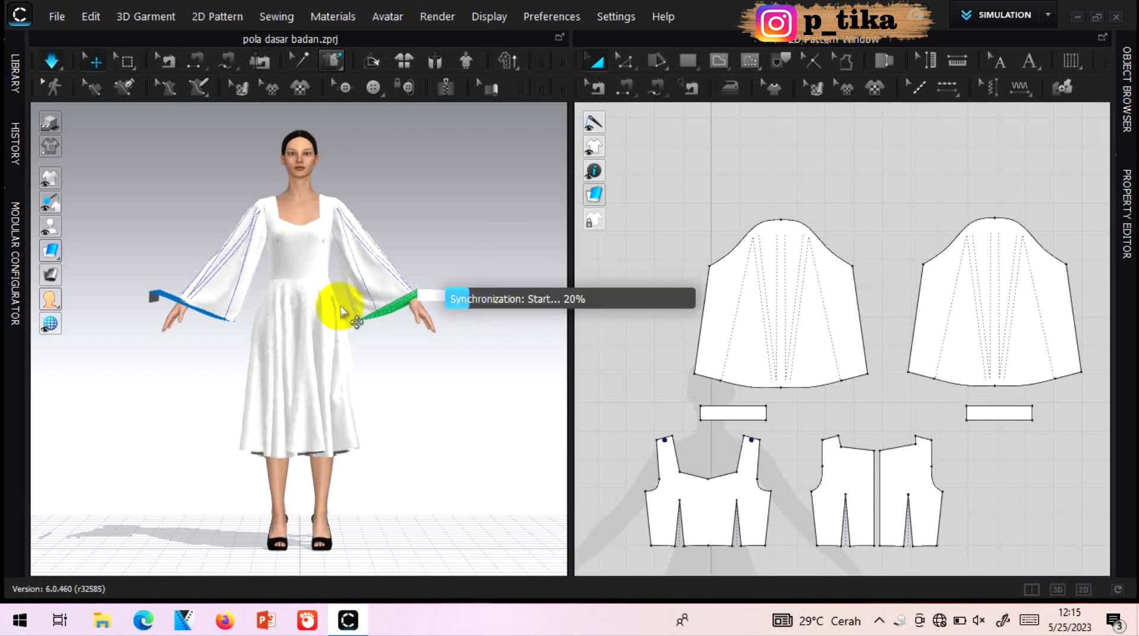
{"action": "left_click", "coordinate": [52, 61]}
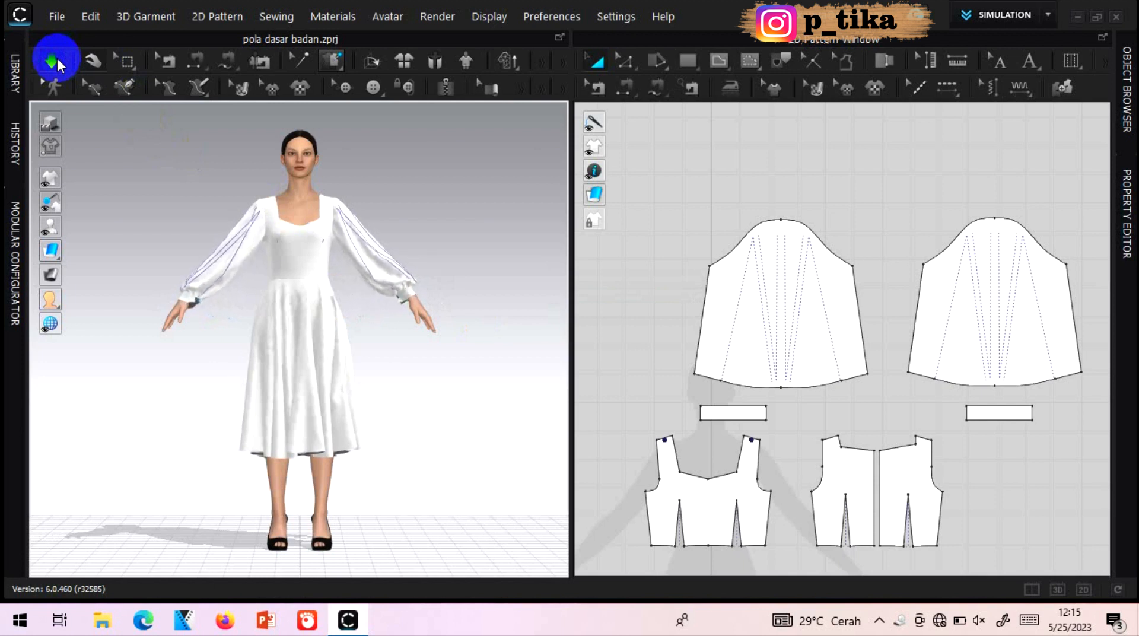
{"action": "left_click", "coordinate": [55, 59]}
- Sew the two short ends of the first cuff together with Segment Sewing, keeping the seam direction uncrossed
{"action": "left_click", "coordinate": [701, 414]}
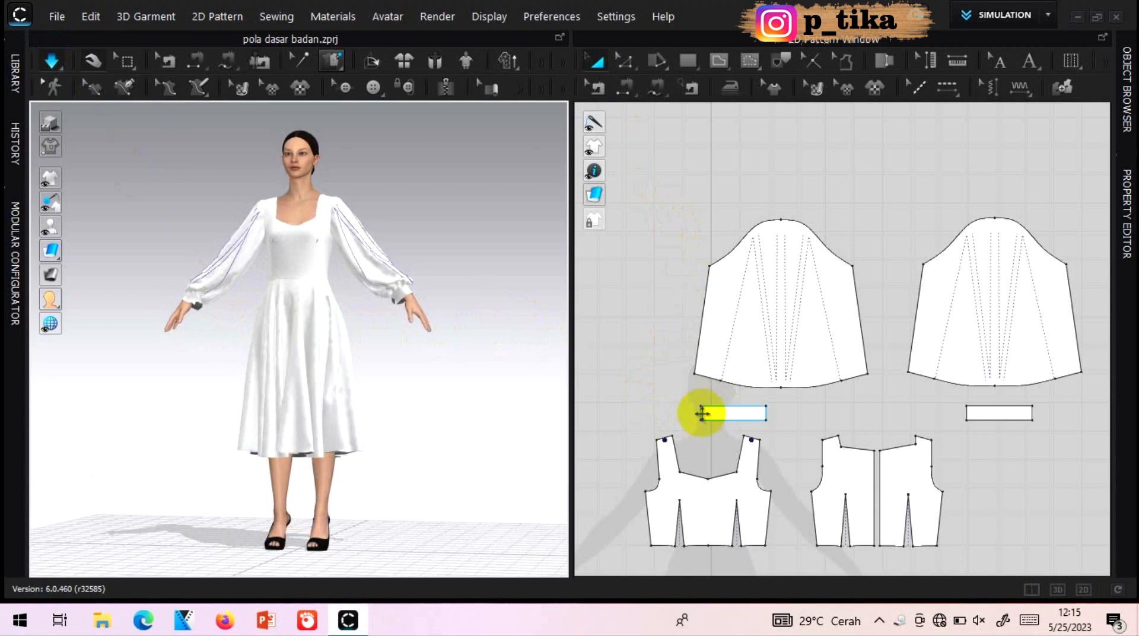
{"action": "scroll", "coordinate": [774, 422], "scroll_direction": "up", "scroll_amount": 2}
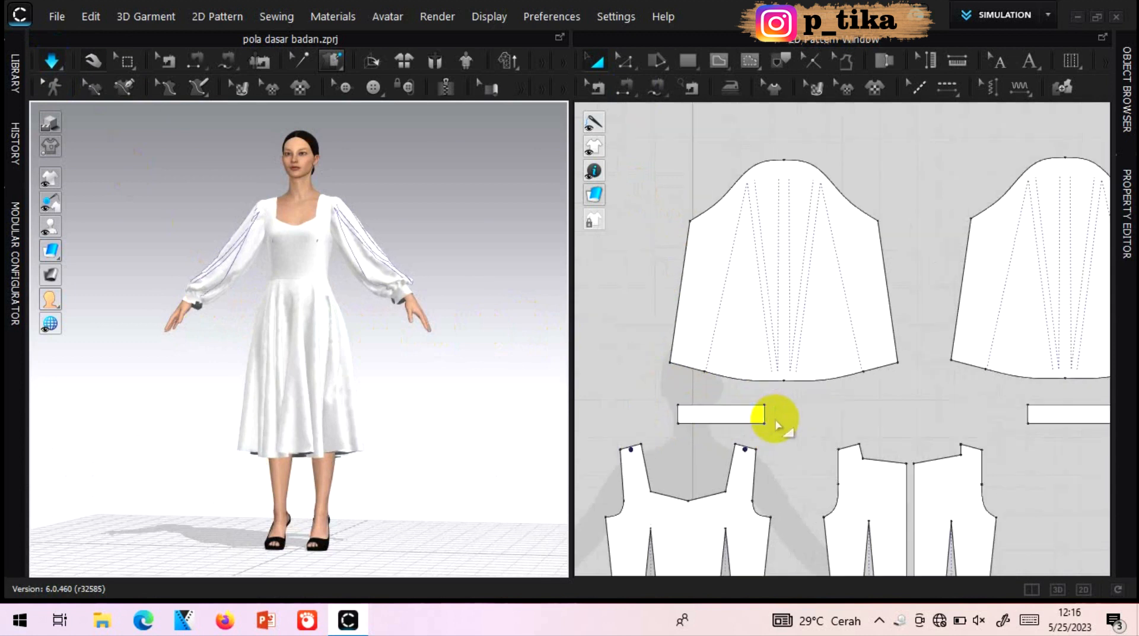
{"action": "scroll", "coordinate": [776, 421], "scroll_direction": "up", "scroll_amount": 1}
{"action": "left_click", "coordinate": [629, 86]}
{"action": "left_click", "coordinate": [634, 89]}
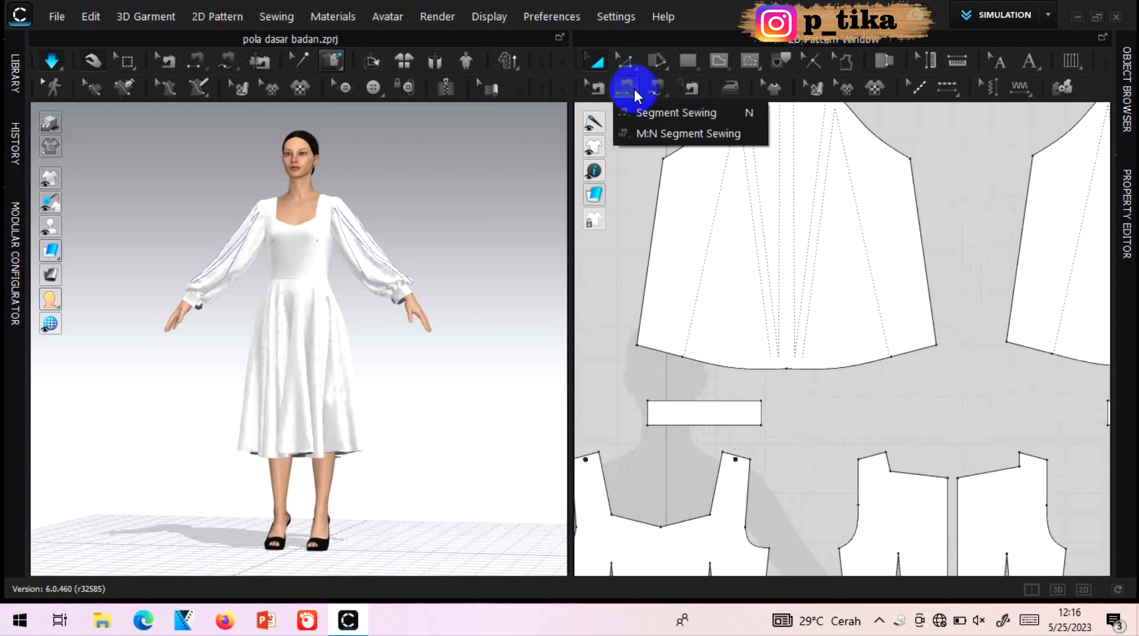
{"action": "left_click", "coordinate": [650, 113]}
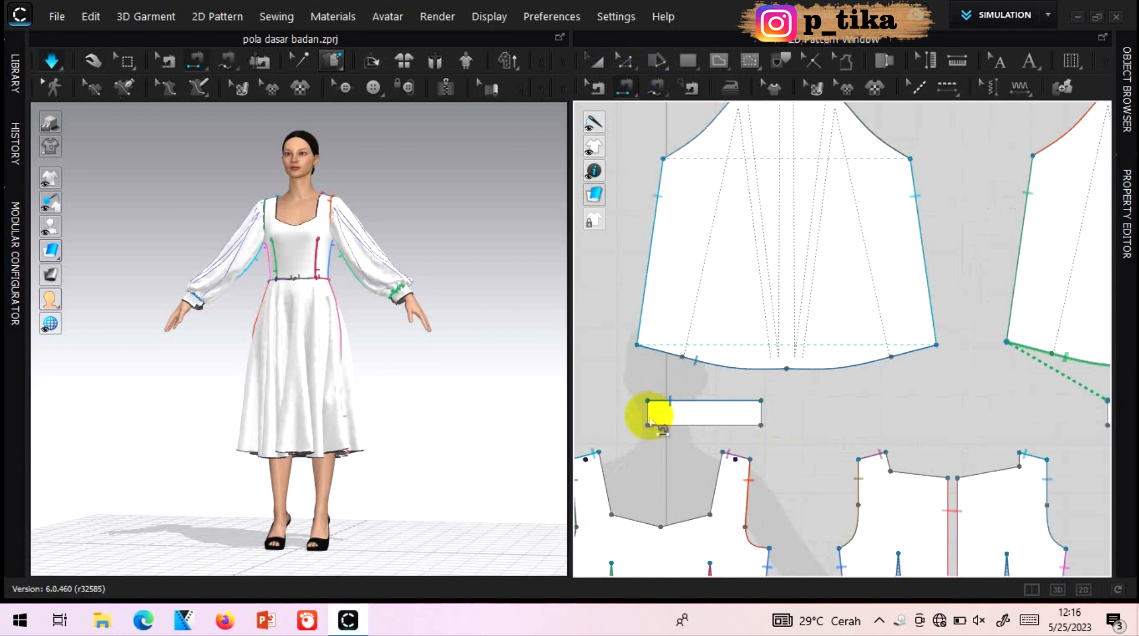
{"action": "left_click", "coordinate": [646, 412]}
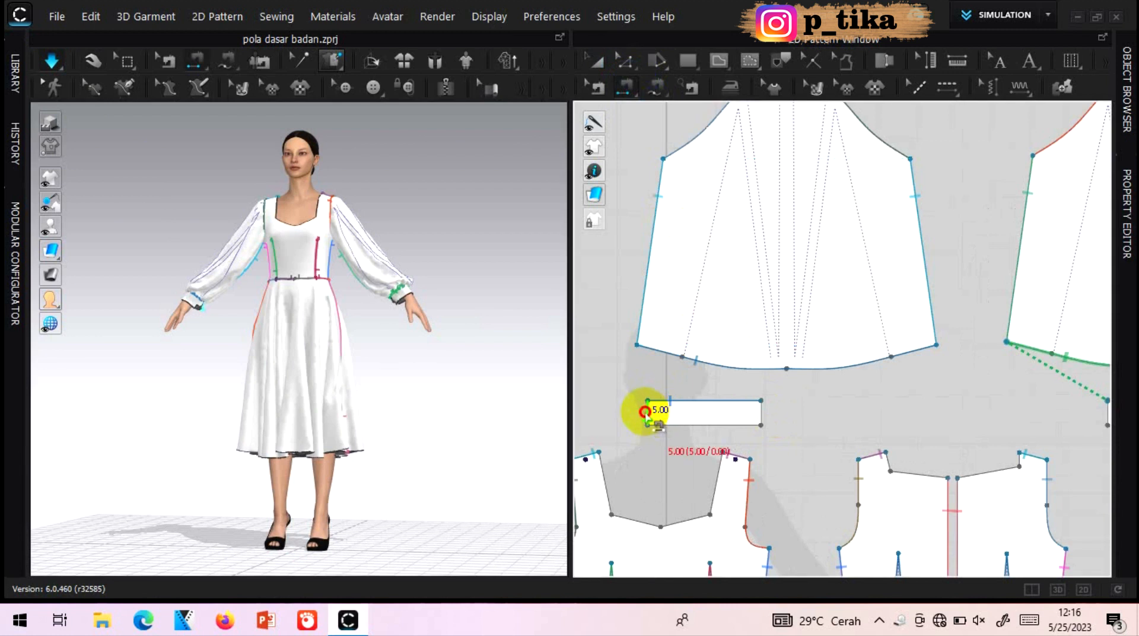
{"action": "left_click", "coordinate": [761, 416]}
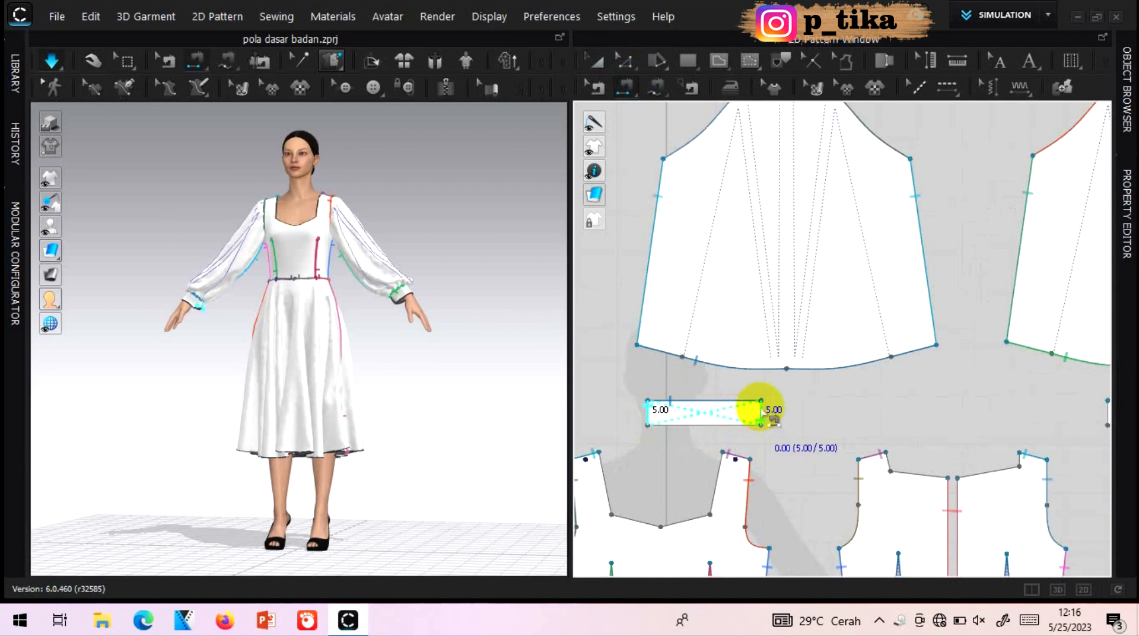
{"action": "left_click", "coordinate": [761, 406]}
{"action": "left_click", "coordinate": [761, 409]}
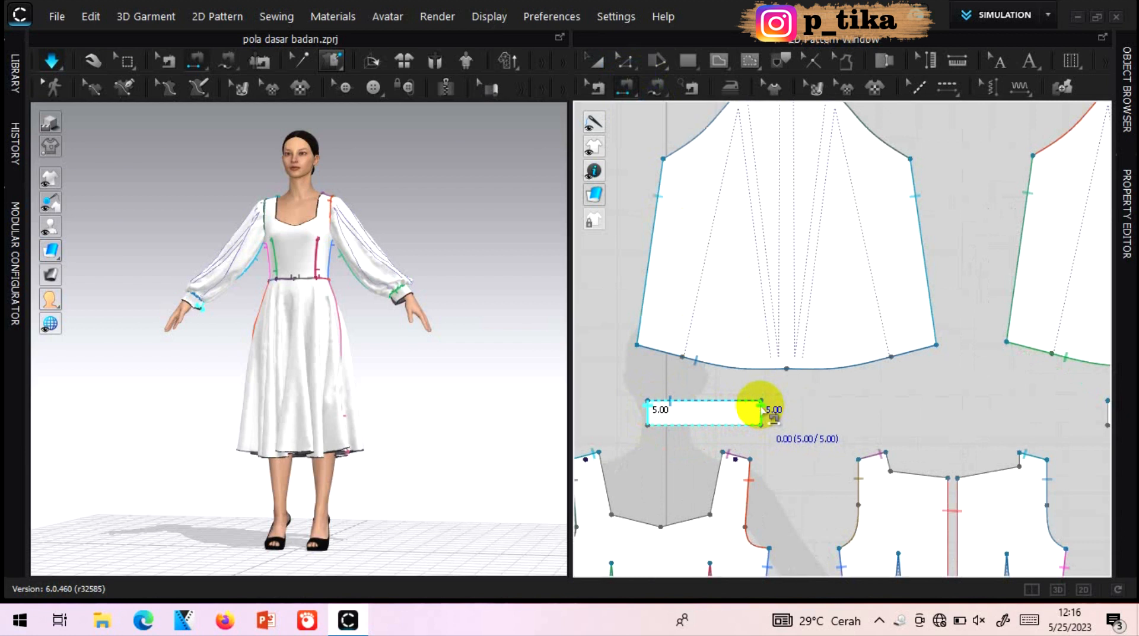
- Sew the two short ends of the second cuff together with Segment Sewing, keeping the seam direction uncrossed
{"action": "scroll", "coordinate": [1008, 406], "scroll_direction": "up", "scroll_amount": 2}
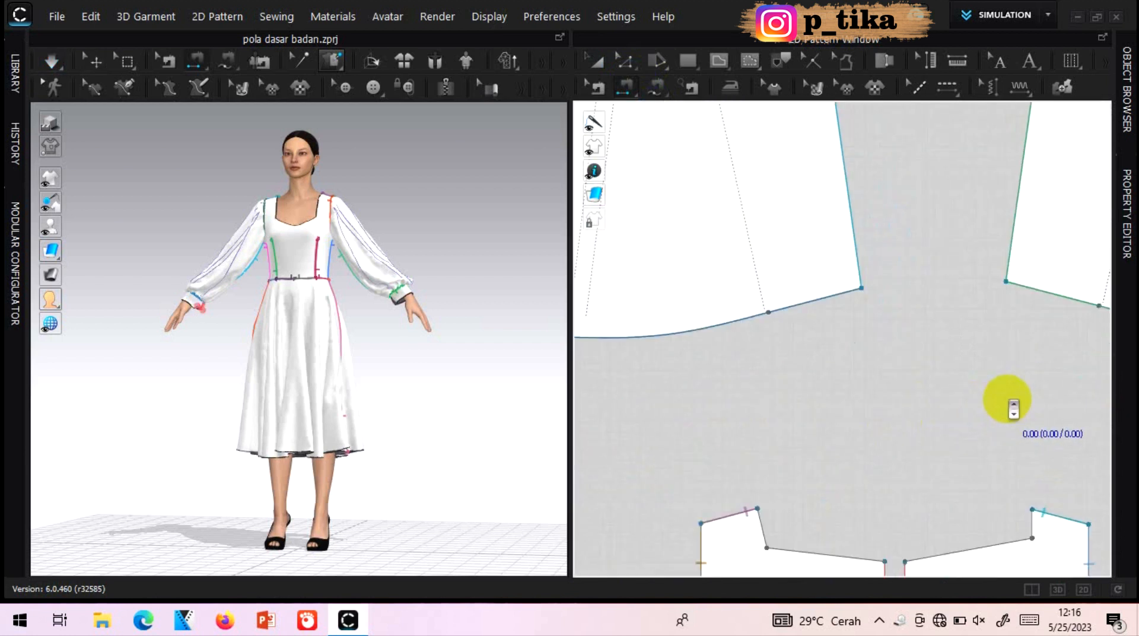
{"action": "scroll", "coordinate": [1008, 407], "scroll_direction": "down", "scroll_amount": 2}
{"action": "scroll", "coordinate": [1079, 404], "scroll_direction": "down", "scroll_amount": 5}
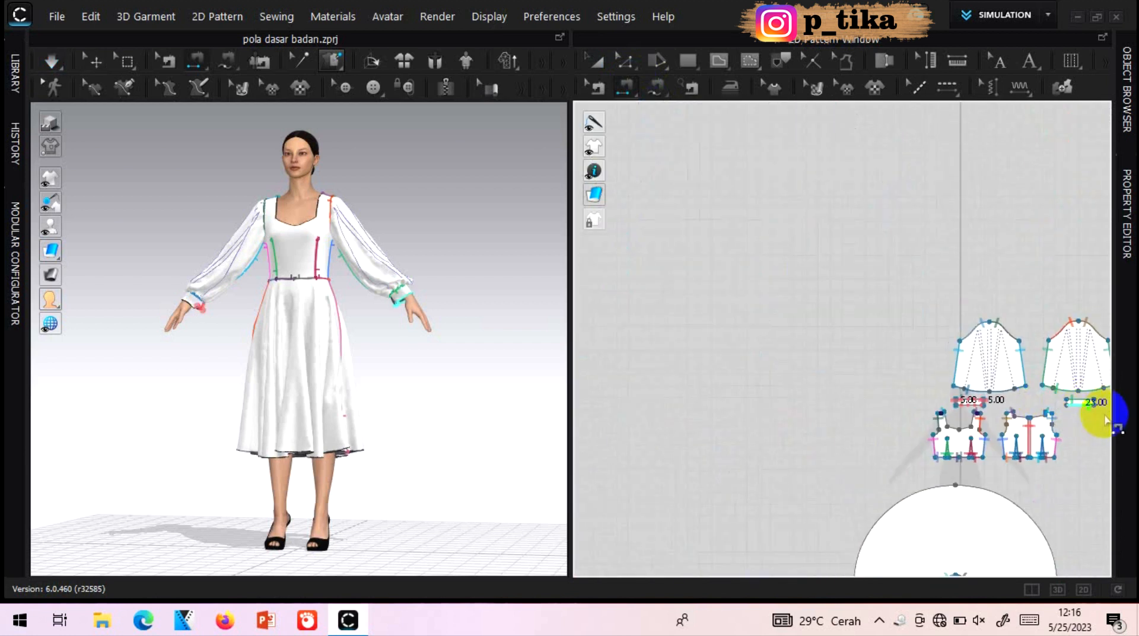
{"action": "scroll", "coordinate": [1091, 413], "scroll_direction": "up", "scroll_amount": 8}
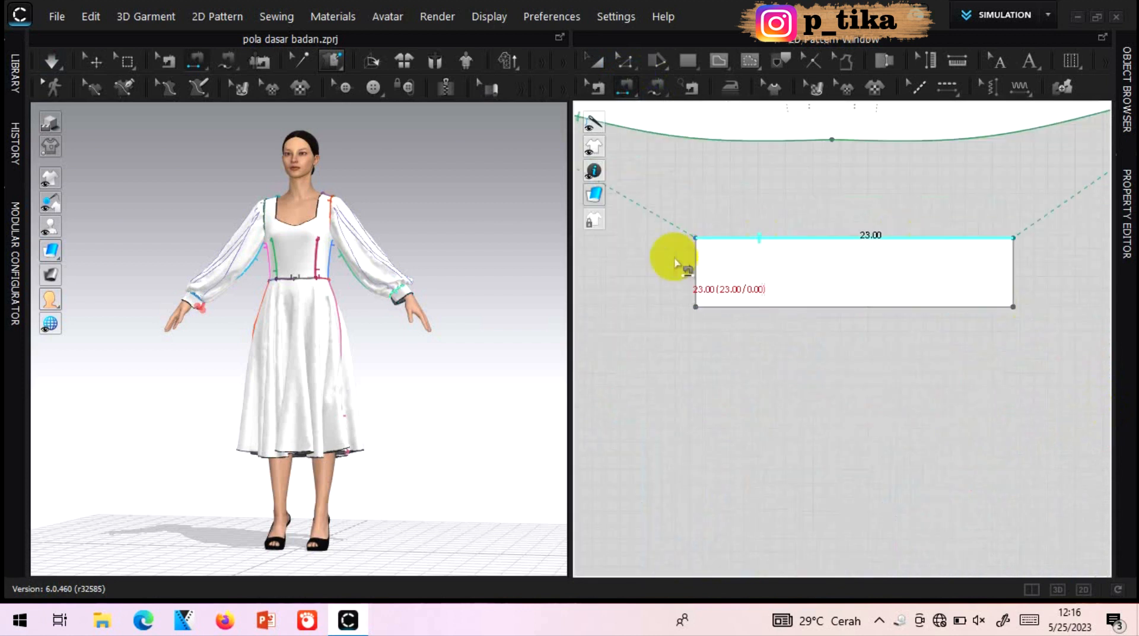
{"action": "left_click", "coordinate": [694, 271]}
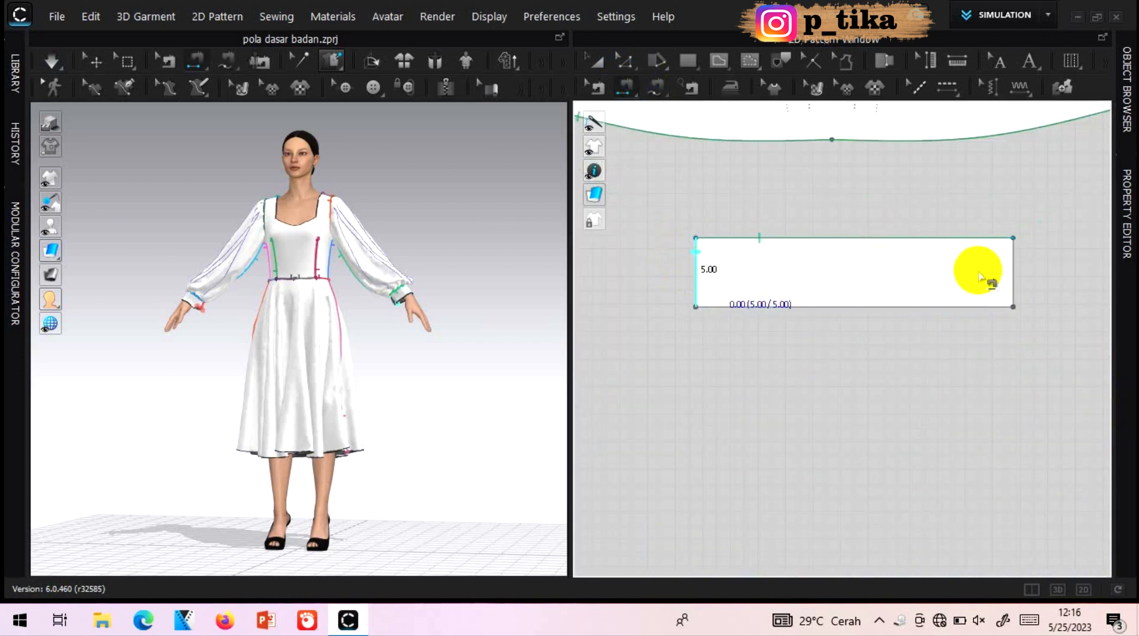
{"action": "left_click", "coordinate": [1012, 273]}
- Run the simulation to close both cuffs around the avatar's wrists
{"action": "left_click", "coordinate": [595, 60]}
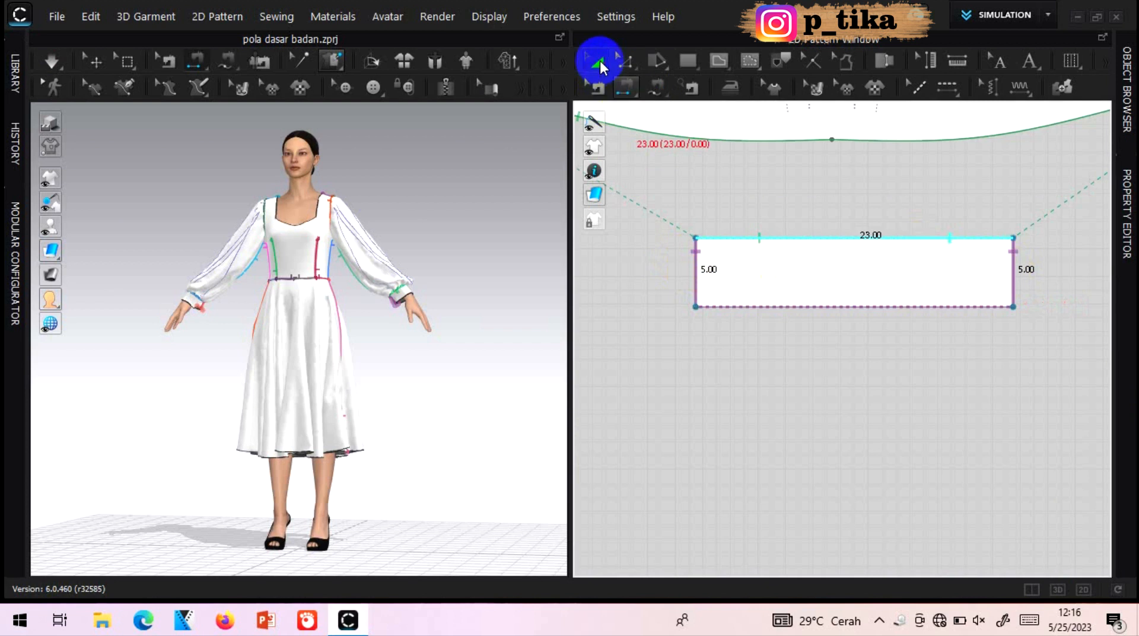
{"action": "left_click", "coordinate": [47, 59]}
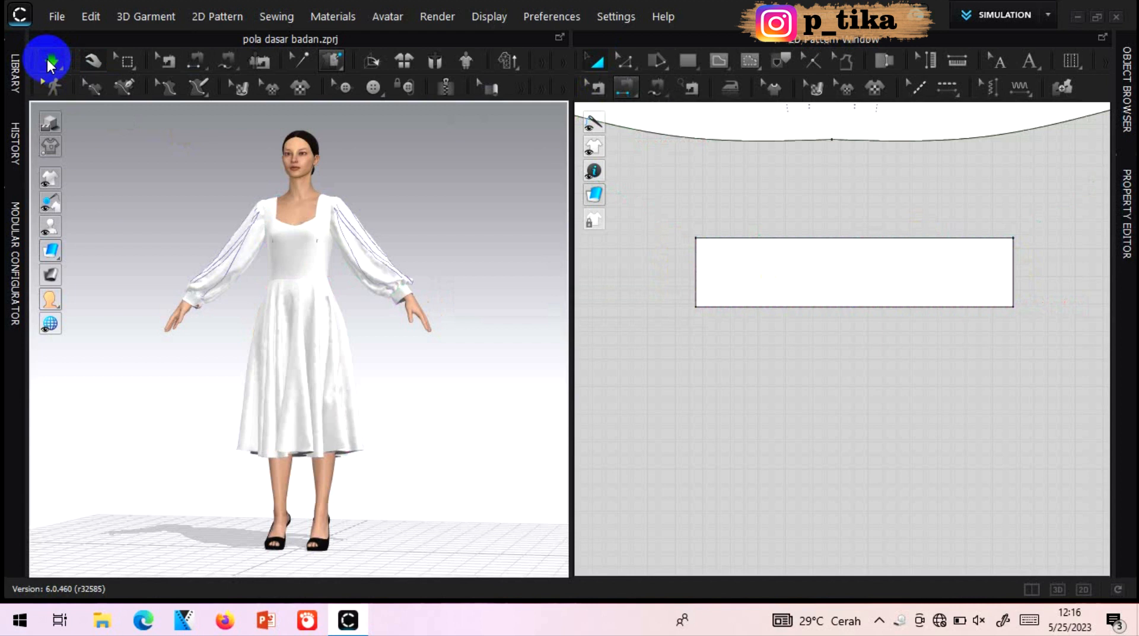
{"action": "left_click", "coordinate": [47, 62]}
{"action": "scroll", "coordinate": [919, 389], "scroll_direction": "down", "scroll_amount": 3}
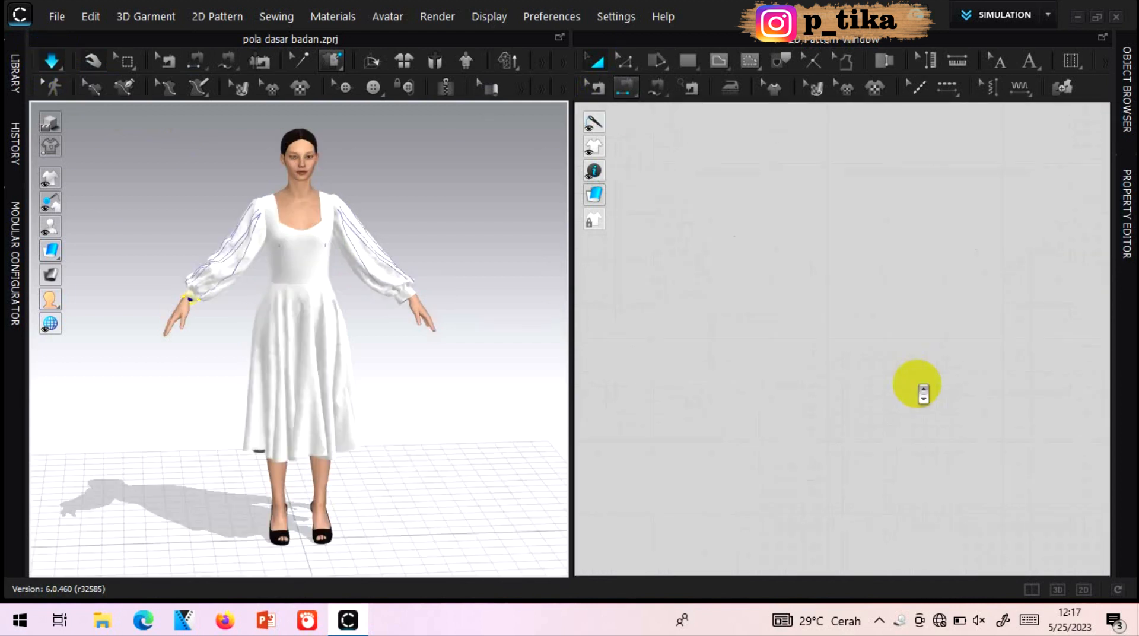
{"action": "scroll", "coordinate": [923, 394], "scroll_direction": "up", "scroll_amount": 5}
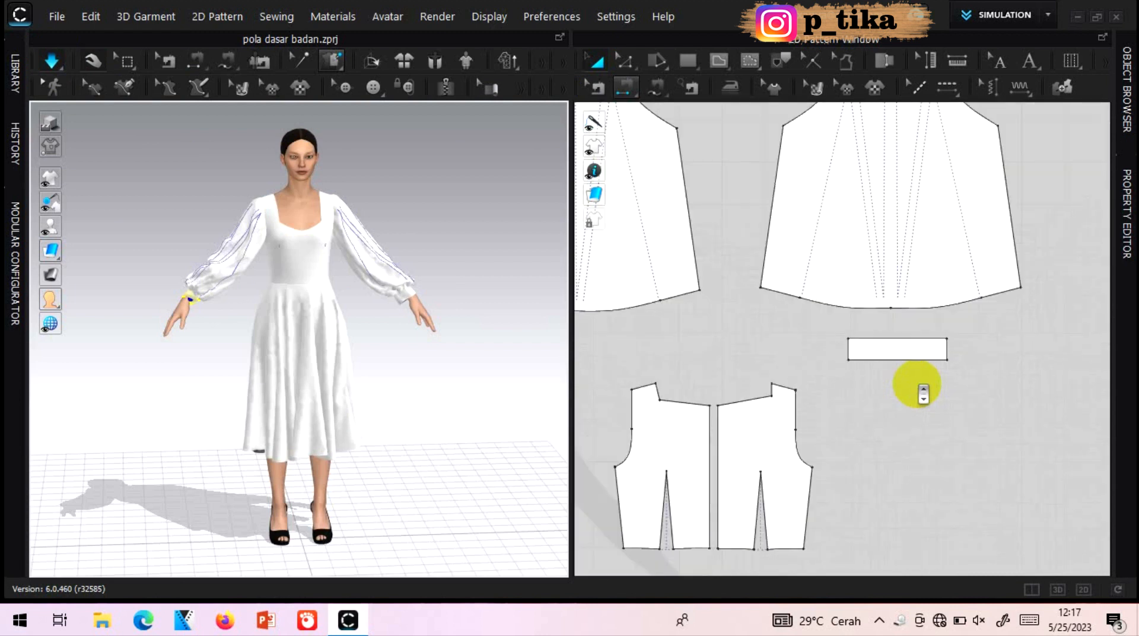
{"action": "scroll", "coordinate": [923, 393], "scroll_direction": "down", "scroll_amount": 5}
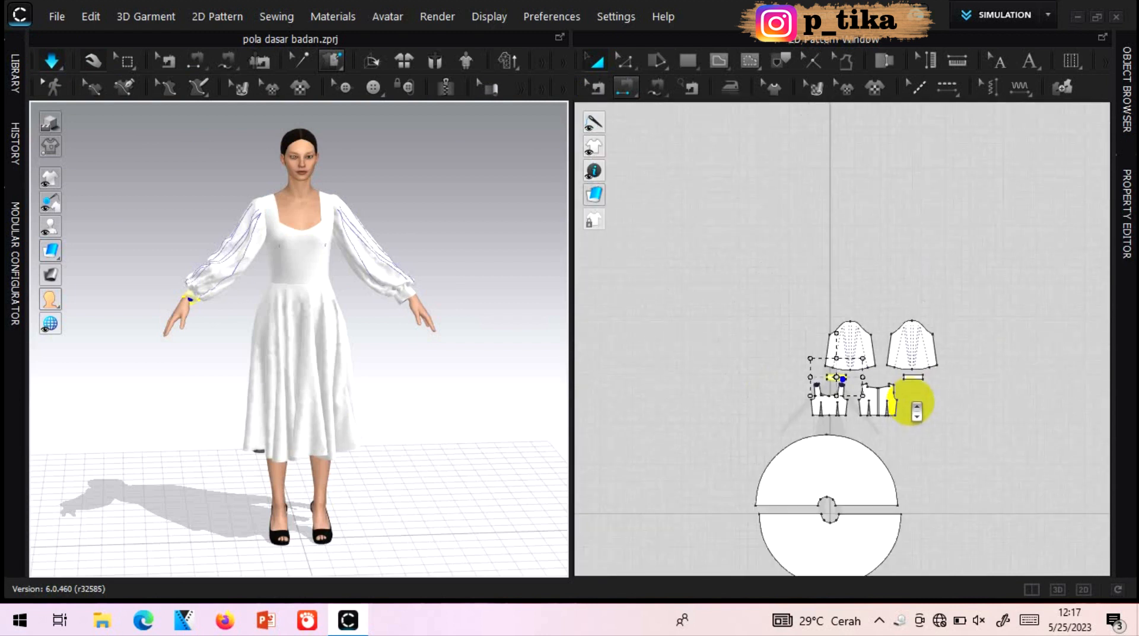
{"action": "scroll", "coordinate": [919, 422], "scroll_direction": "up", "scroll_amount": 3}
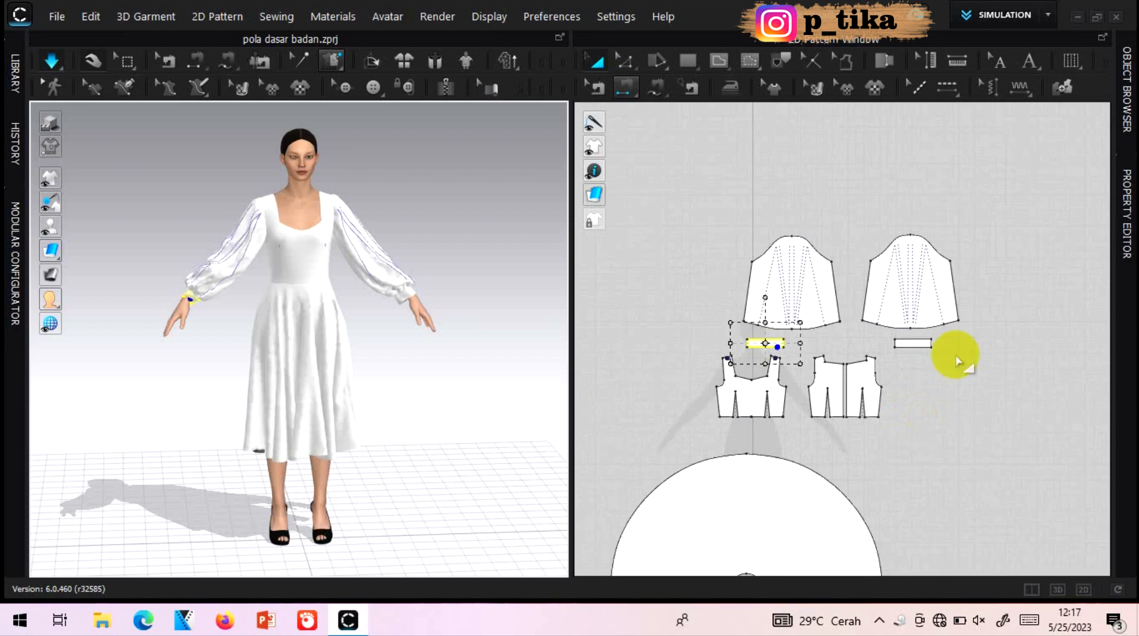
{"action": "left_click", "coordinate": [1130, 56]}
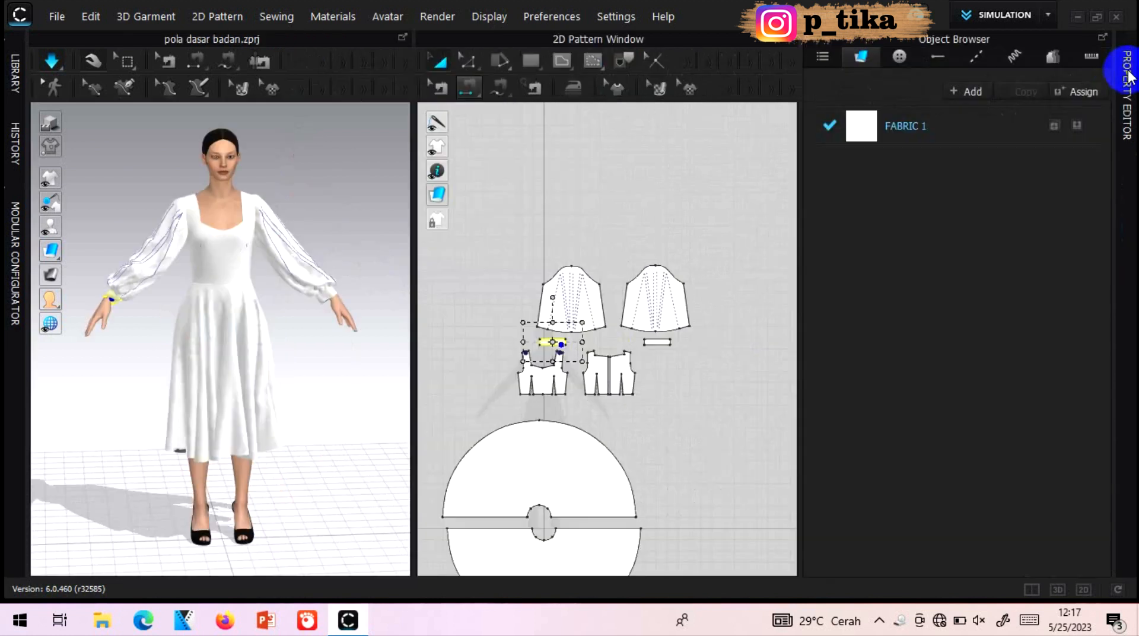
{"action": "left_click", "coordinate": [807, 40]}
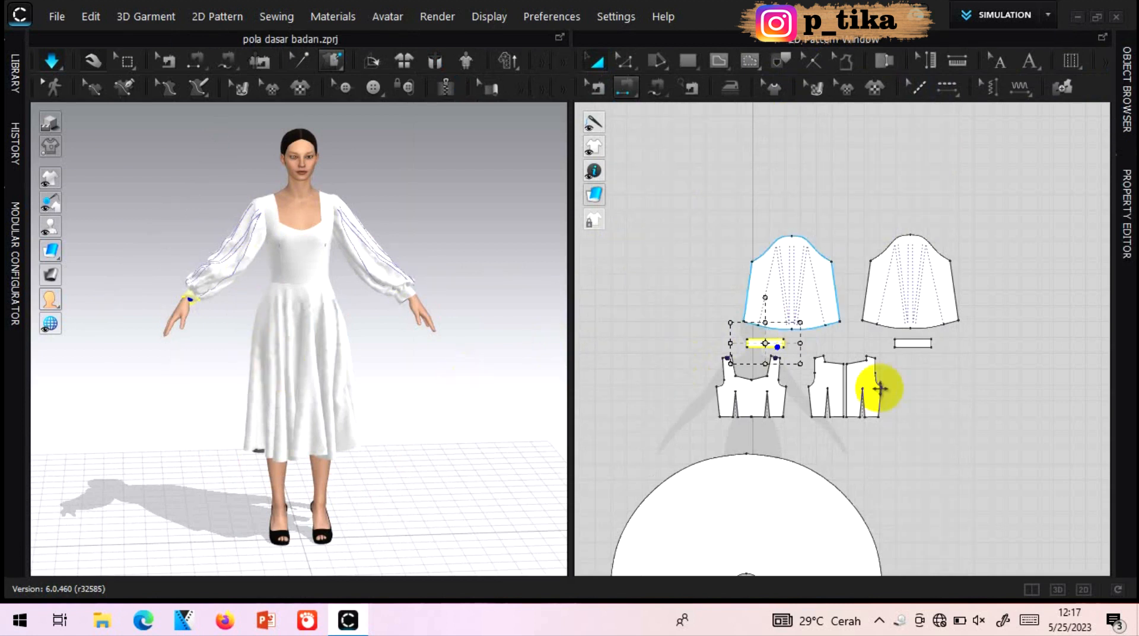
- Add the image 9d6fc62d301eea22298ccb00fd6cfc39.jpg from the lain-lain folder as a print on FABRIC 1
{"action": "left_click", "coordinate": [1127, 98]}
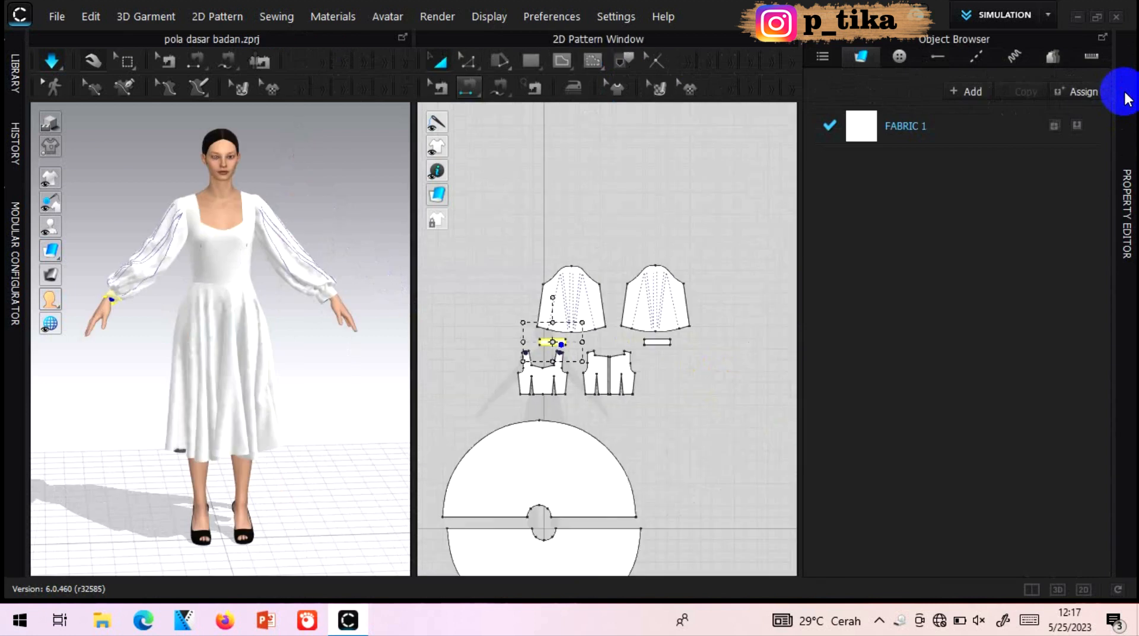
{"action": "left_click", "coordinate": [859, 131]}
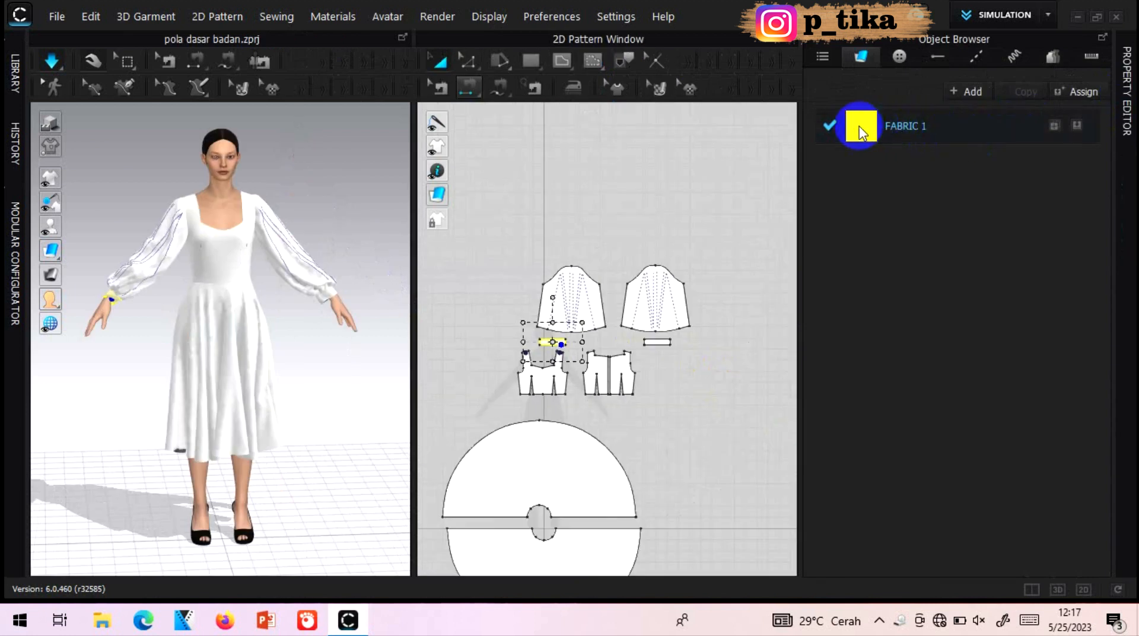
{"action": "left_click", "coordinate": [1054, 126]}
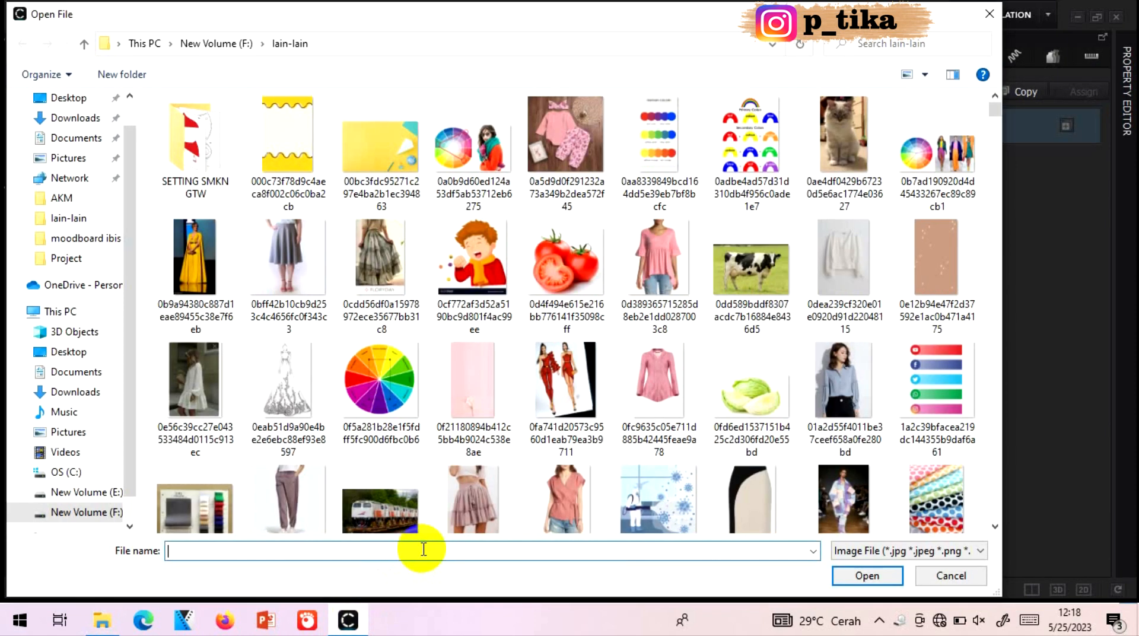
{"action": "type", "text": "9"}
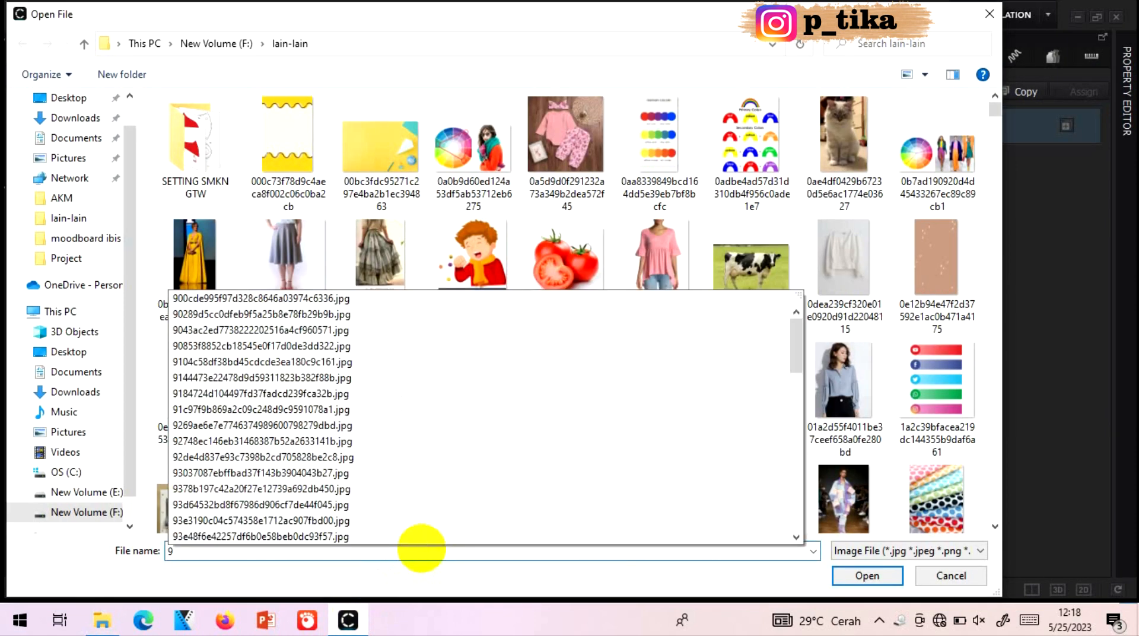
{"action": "type", "text": "df"}
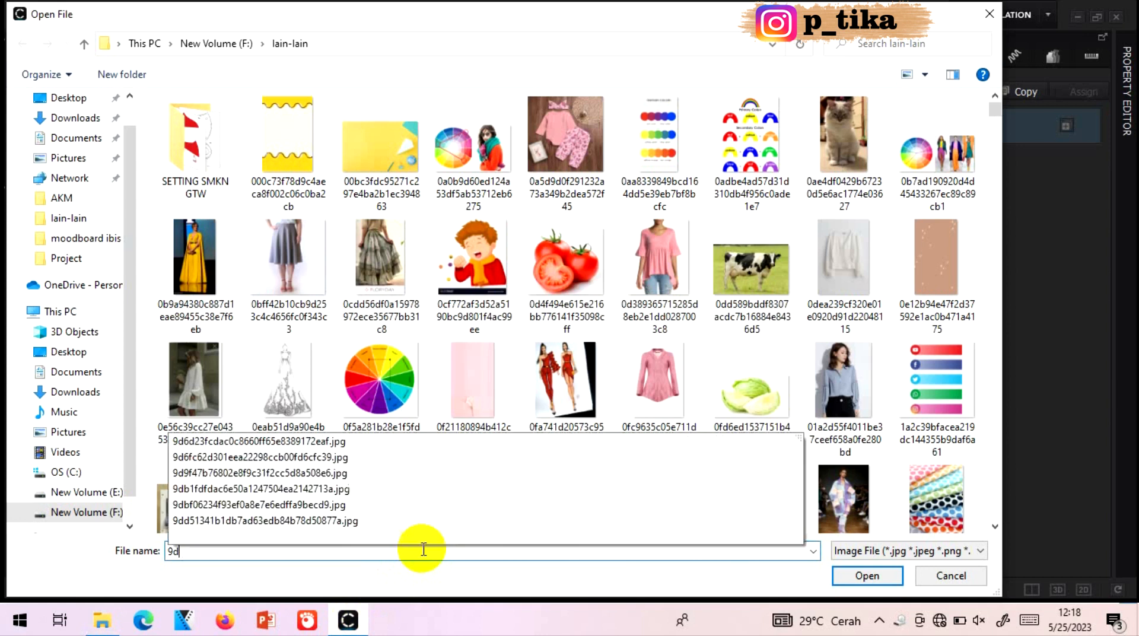
{"action": "key", "text": "BackSpace"}
{"action": "type", "text": "6f"}
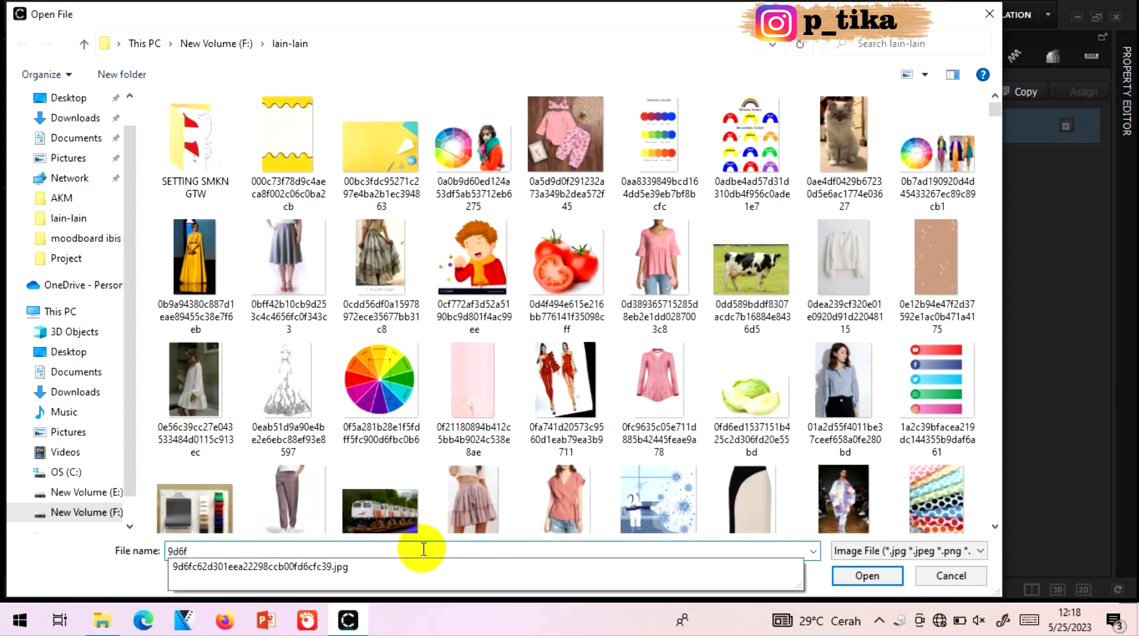
{"action": "left_click", "coordinate": [408, 567]}
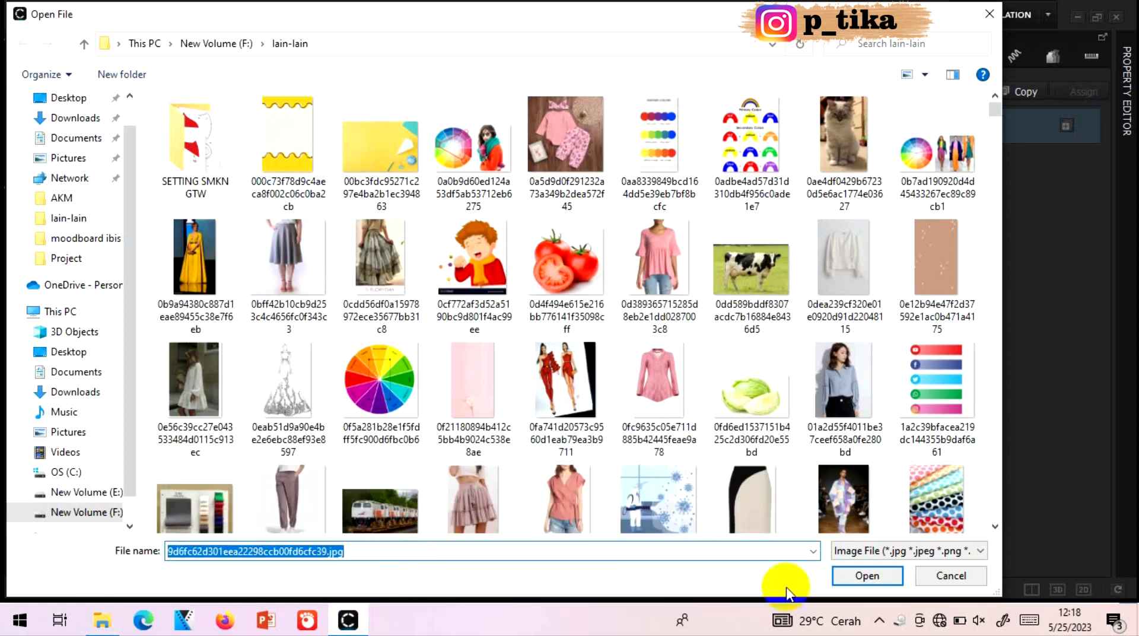
{"action": "left_click", "coordinate": [865, 577]}
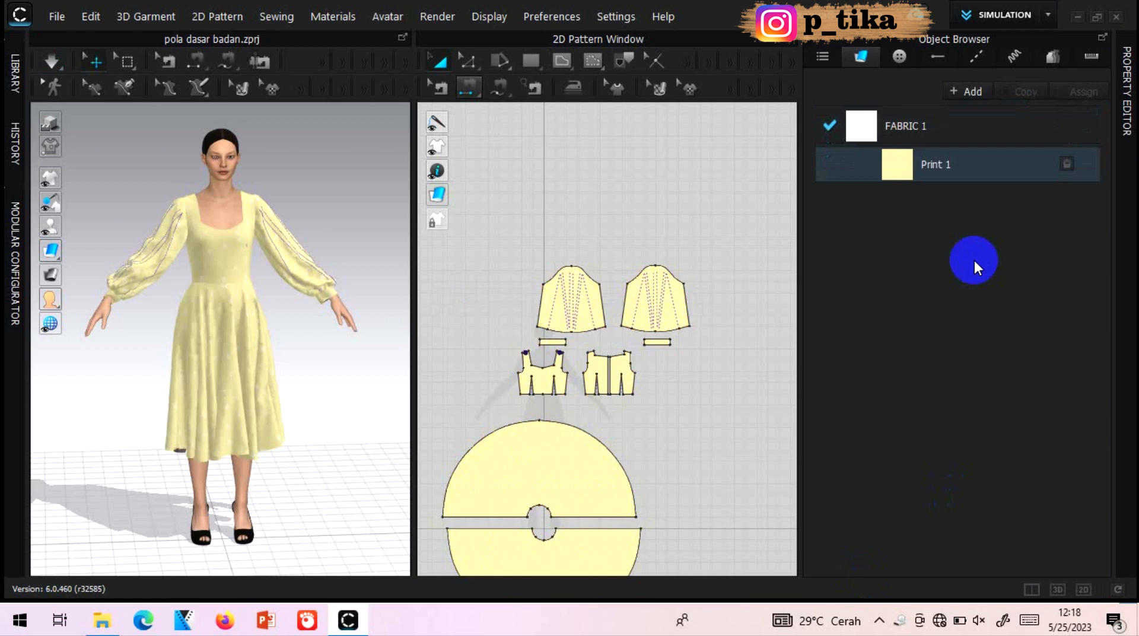
- Switch to Animation mode, accepting its simulation quality, and play the animation of the avatar in the dress
{"action": "right_click_drag", "start_coordinate": [315, 382], "coordinate": [564, 364]}
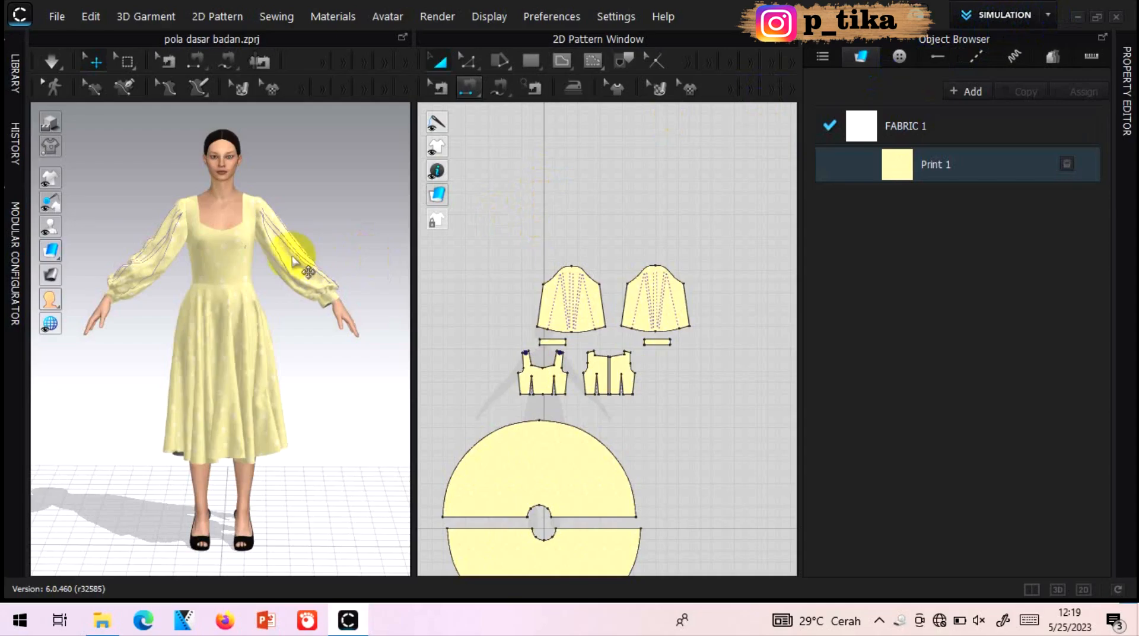
{"action": "left_click", "coordinate": [1048, 15]}
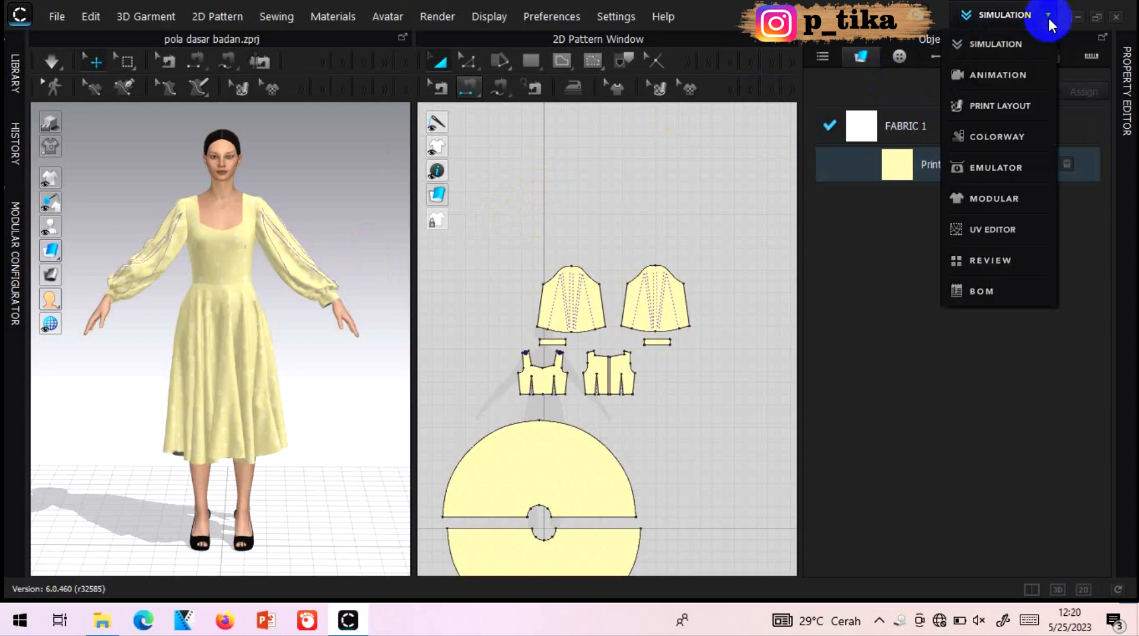
{"action": "left_click", "coordinate": [1017, 73]}
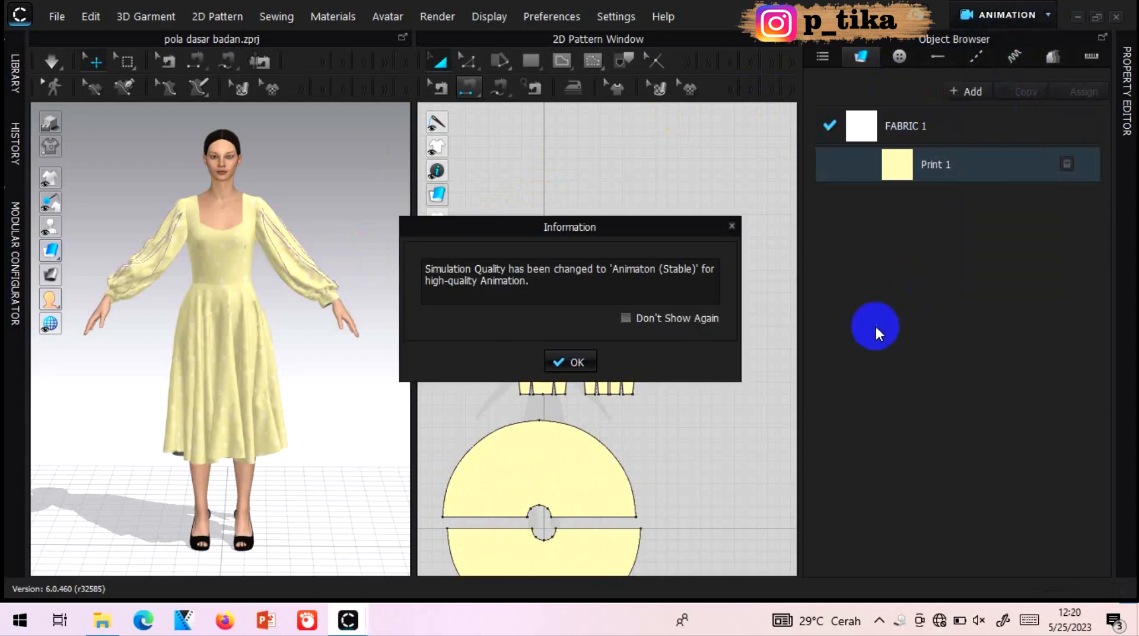
{"action": "left_click", "coordinate": [570, 361]}
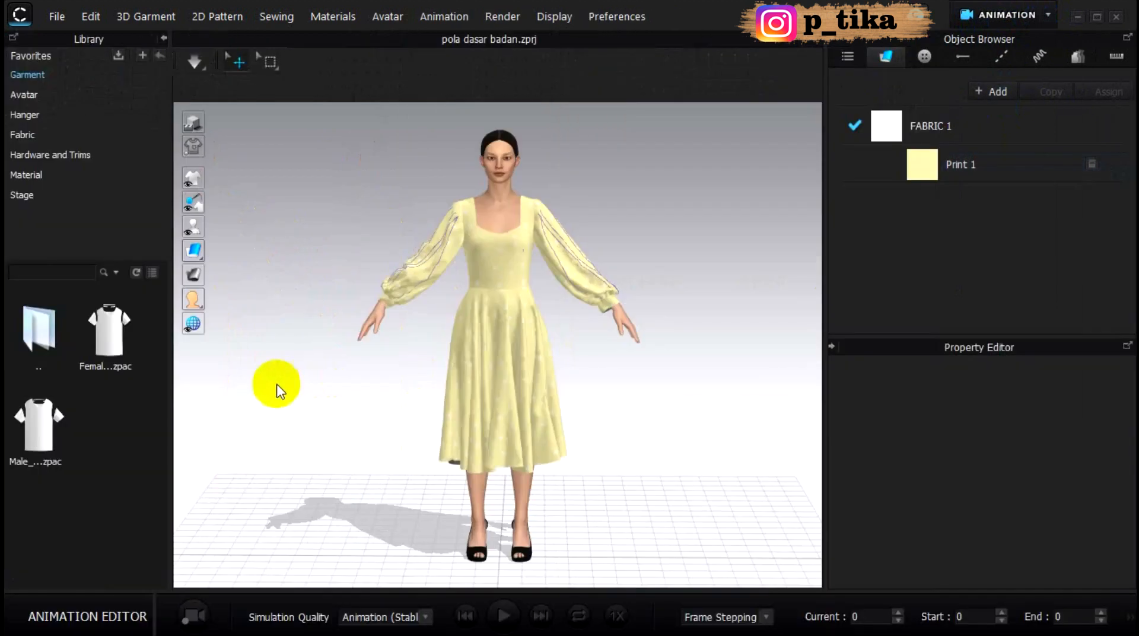
{"action": "left_click", "coordinate": [503, 615]}
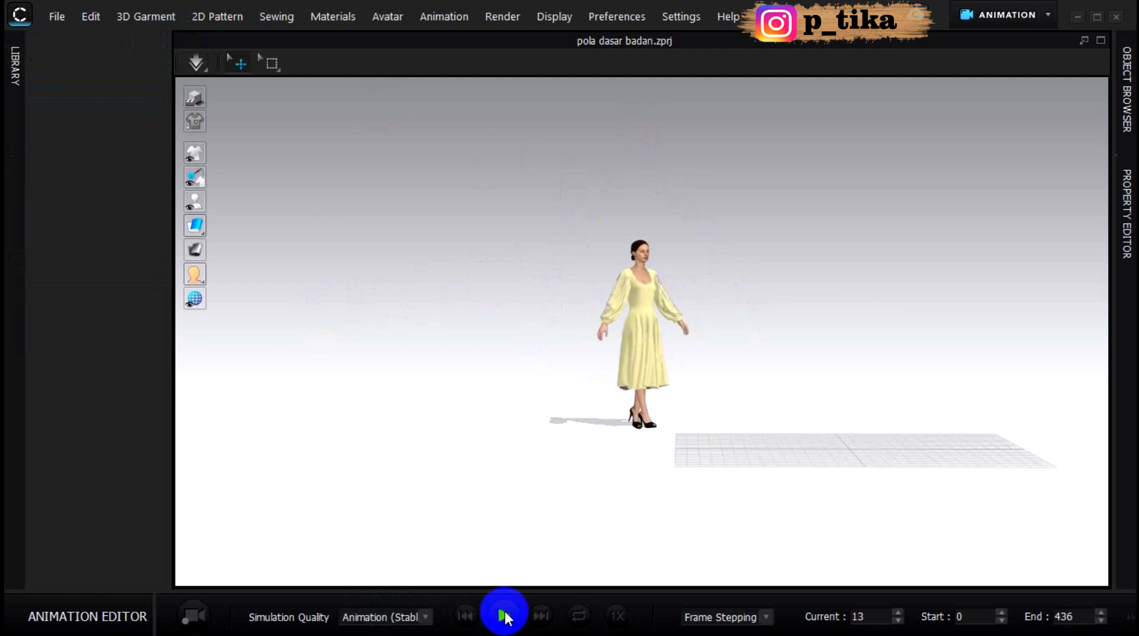